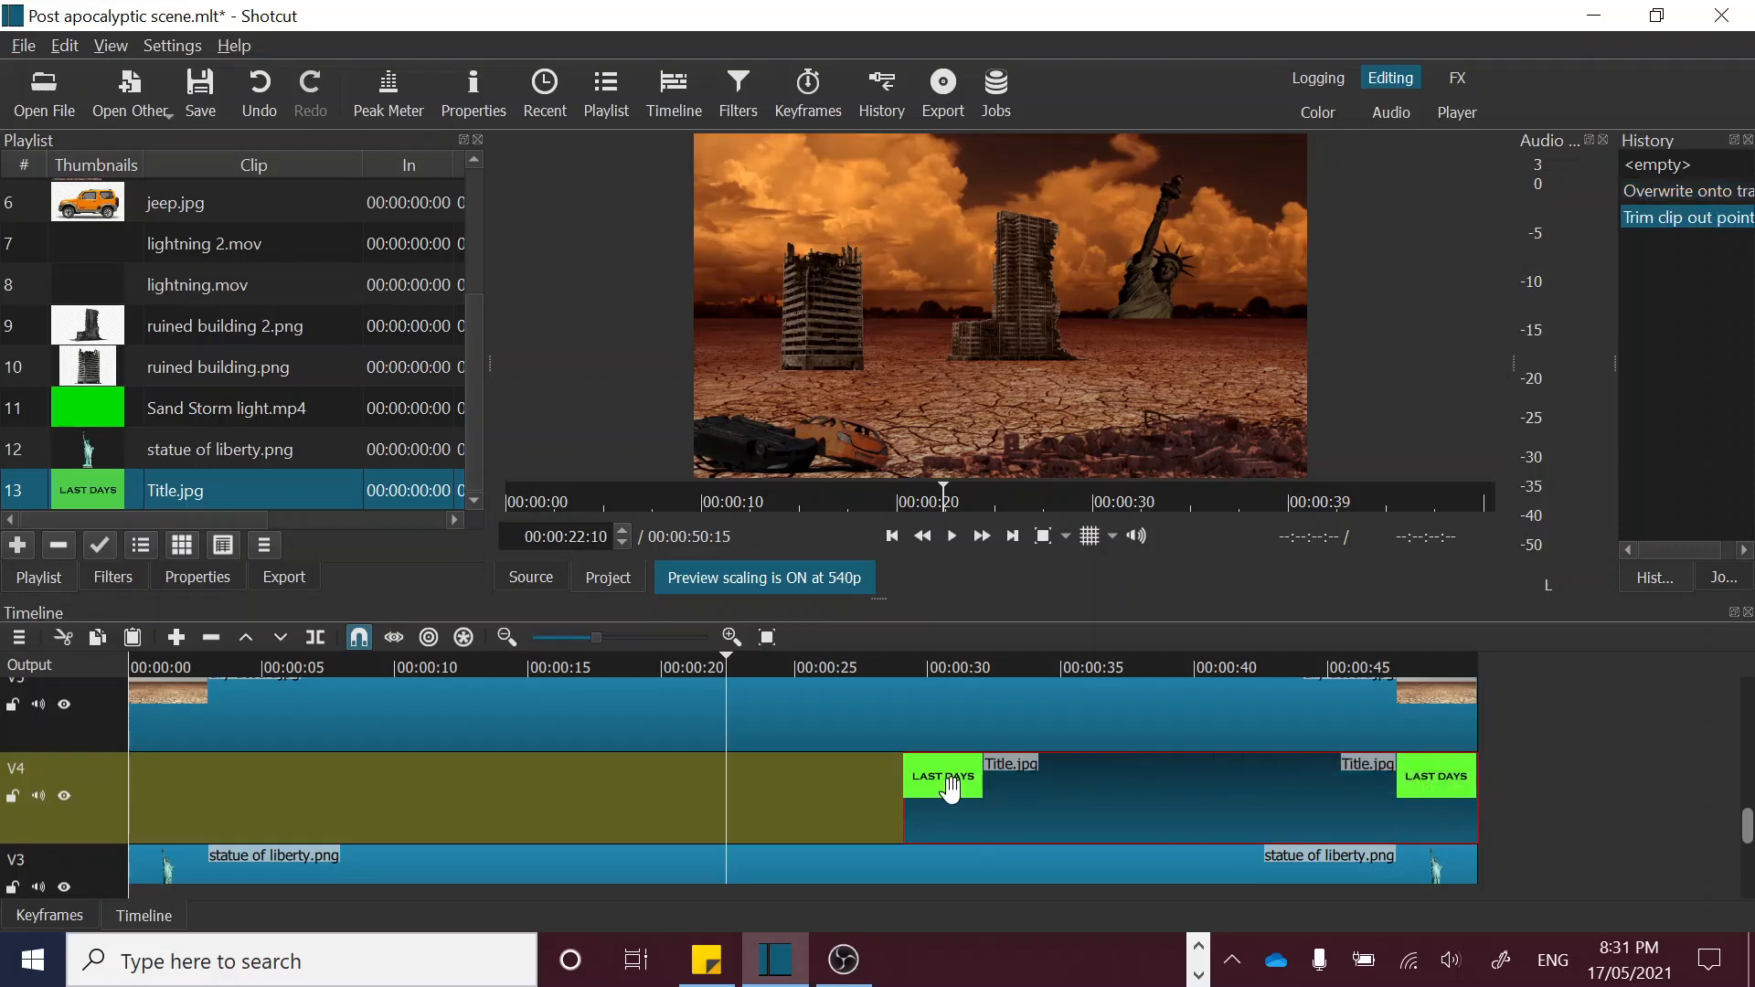
Step: Find where the jeep enters the scene and trim the start of the V4 Title.jpg clip to about 00:00:41
{"action": "left_click", "coordinate": [918, 660]}
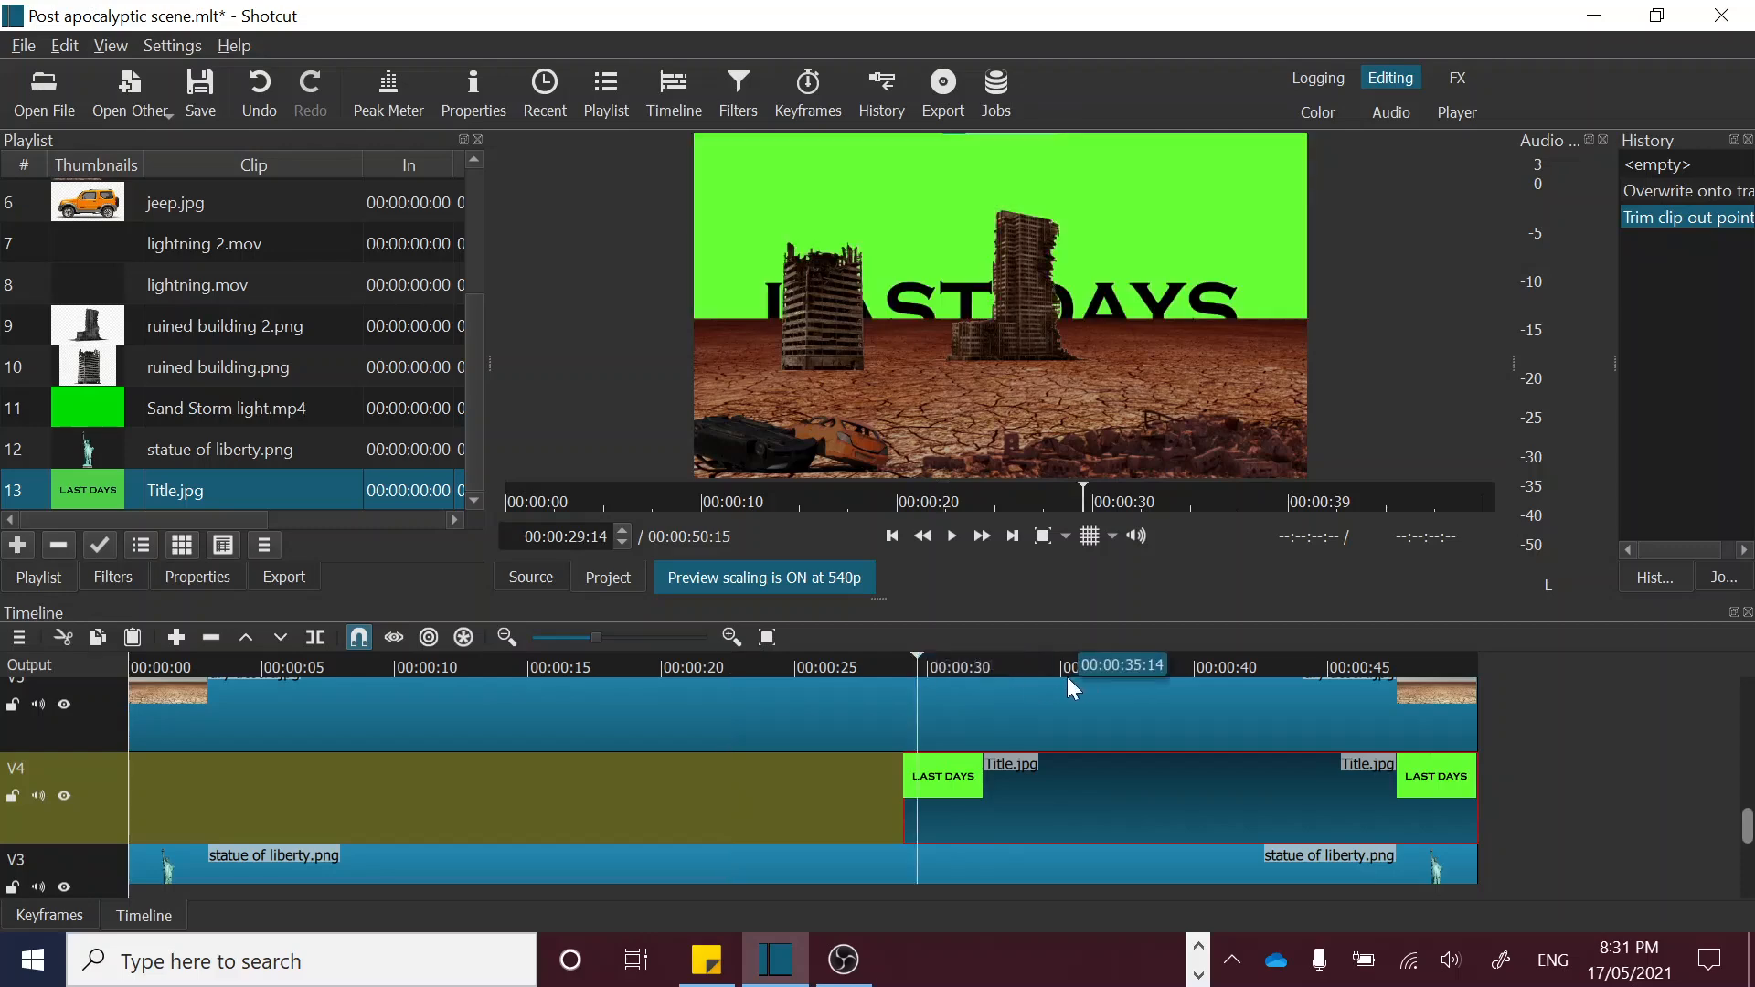
{"action": "left_click_drag", "start_coordinate": [951, 662], "coordinate": [1003, 666]}
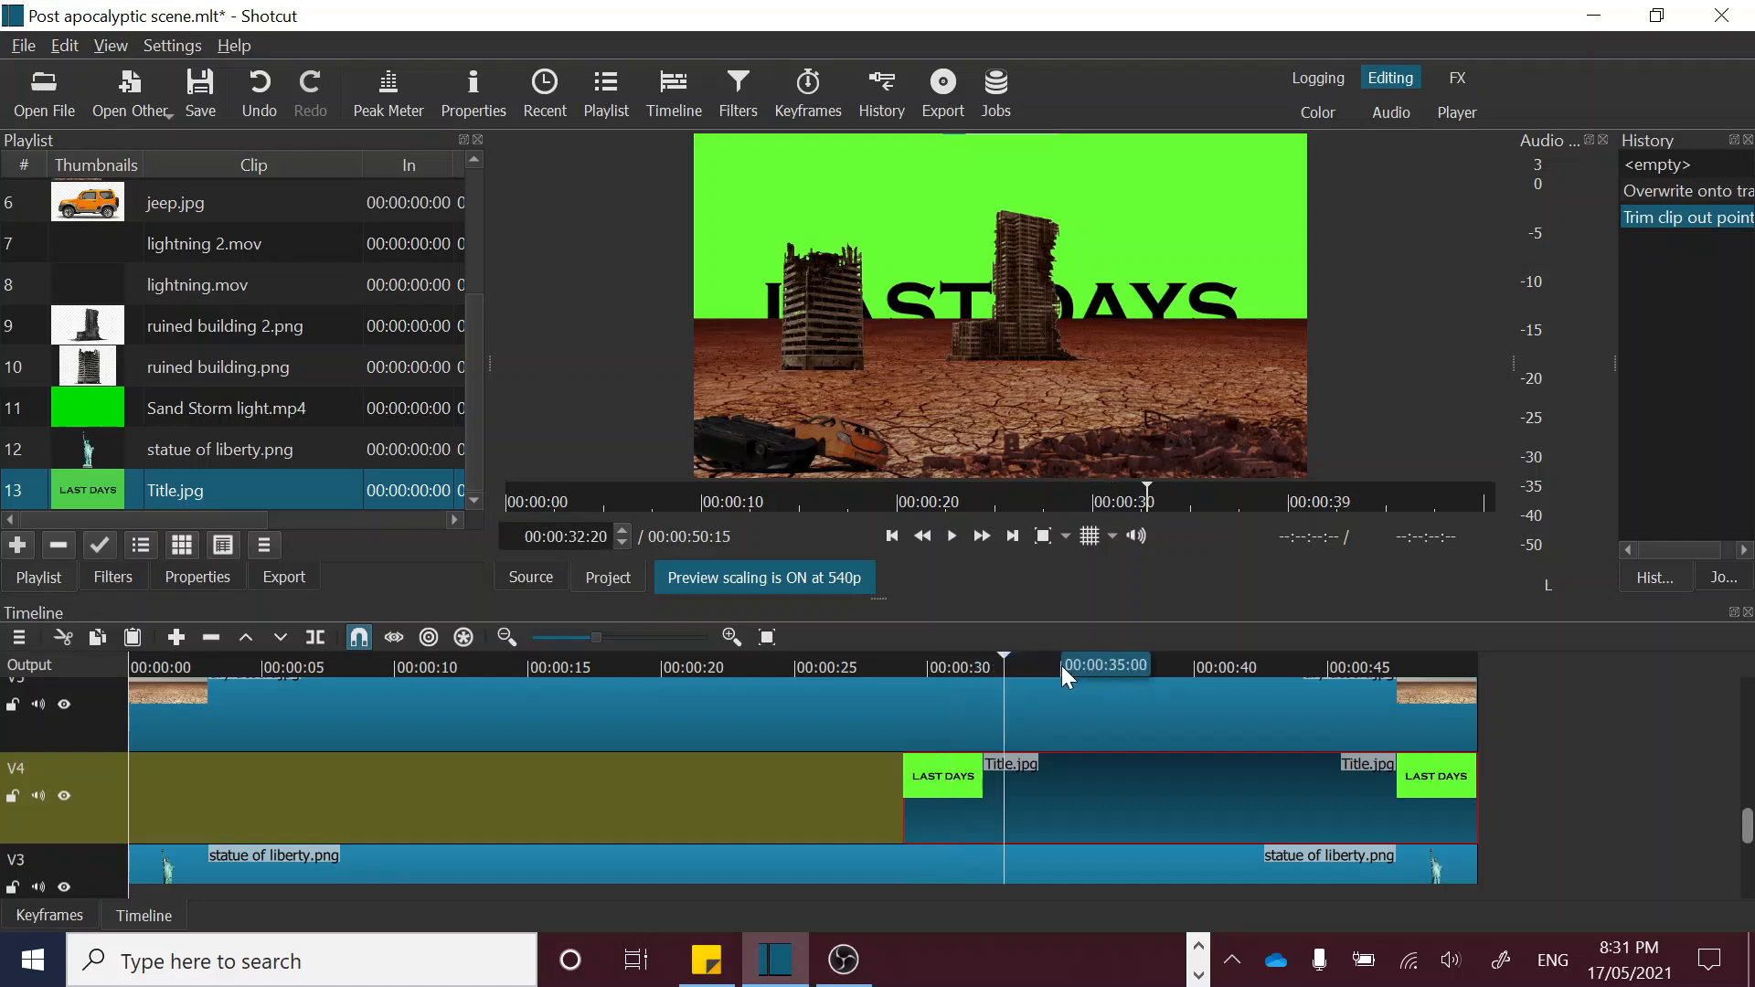
{"action": "left_click", "coordinate": [1061, 665]}
{"action": "left_click", "coordinate": [1163, 669]}
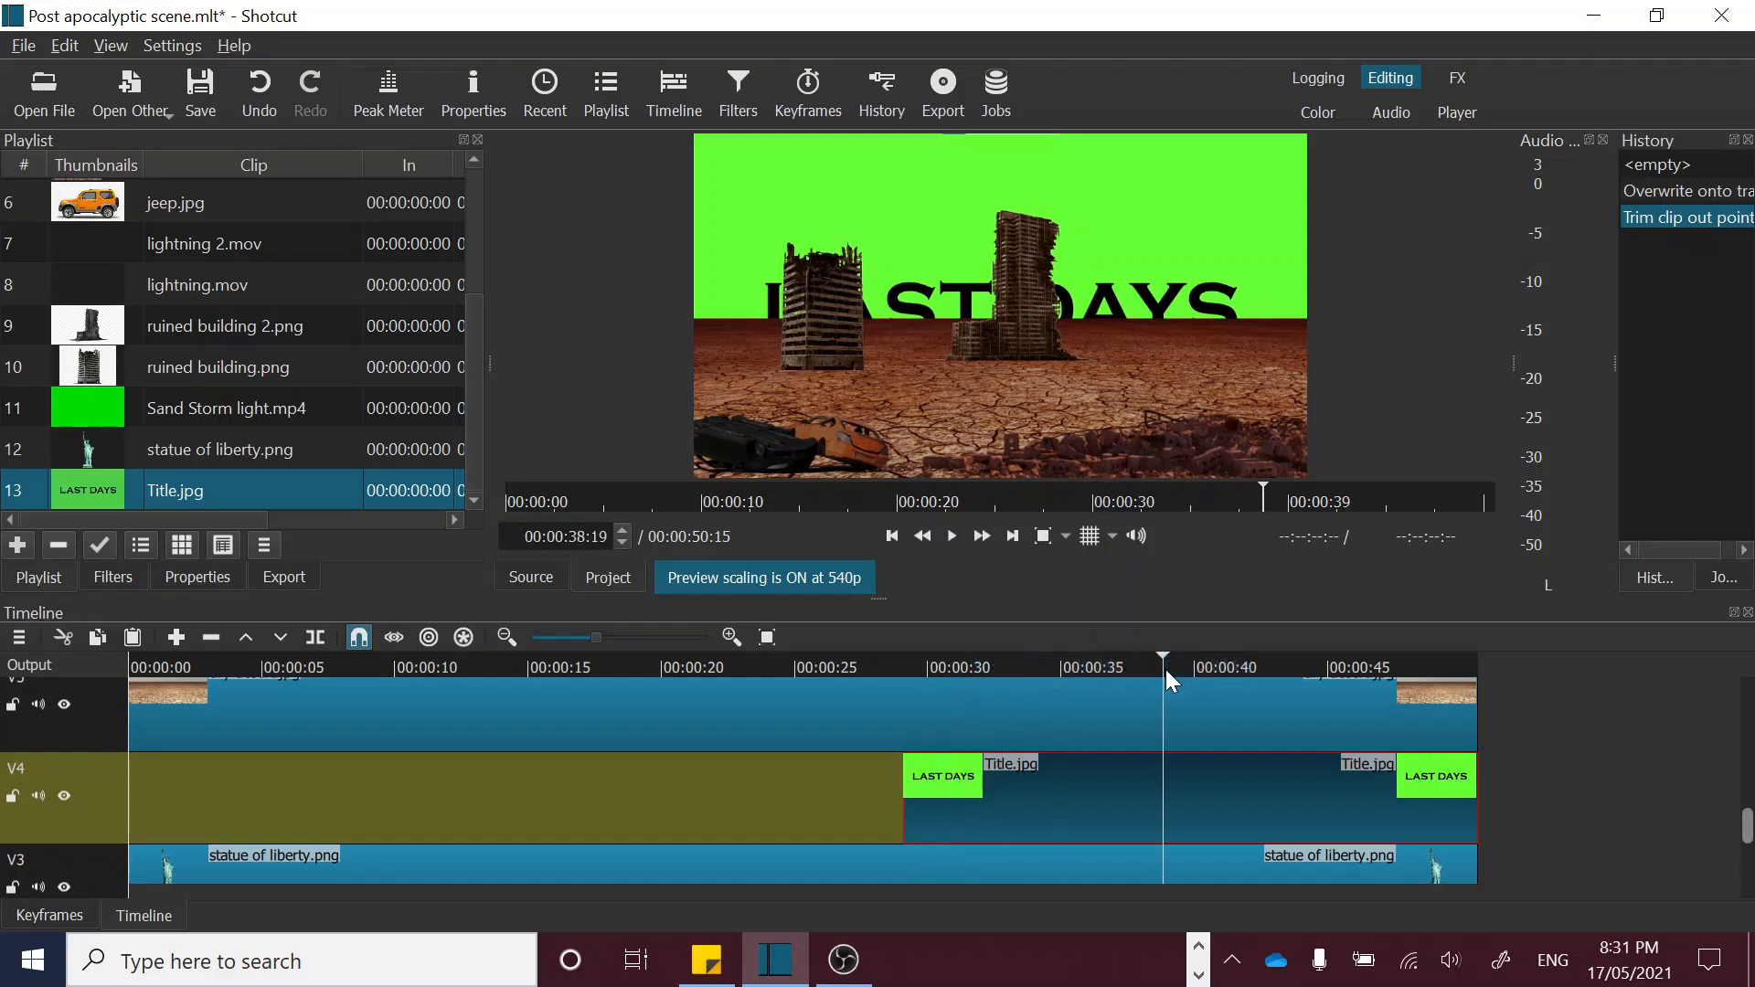
{"action": "left_click", "coordinate": [1209, 667]}
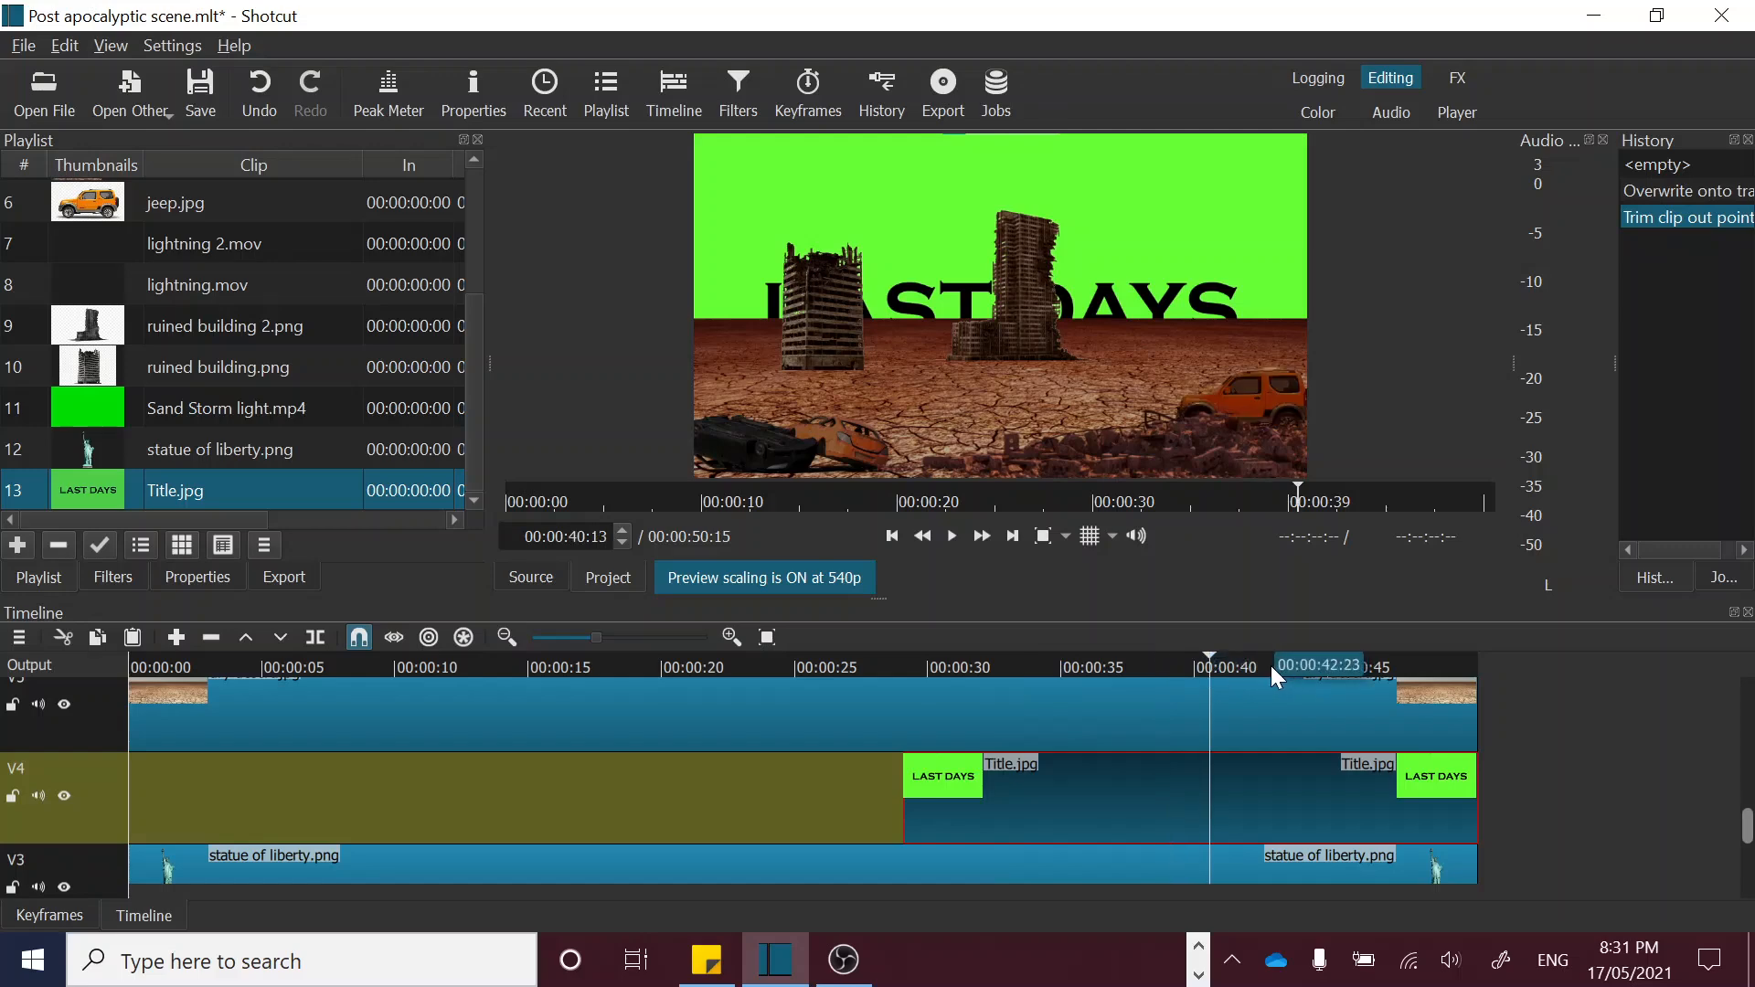
{"action": "left_click", "coordinate": [1258, 662]}
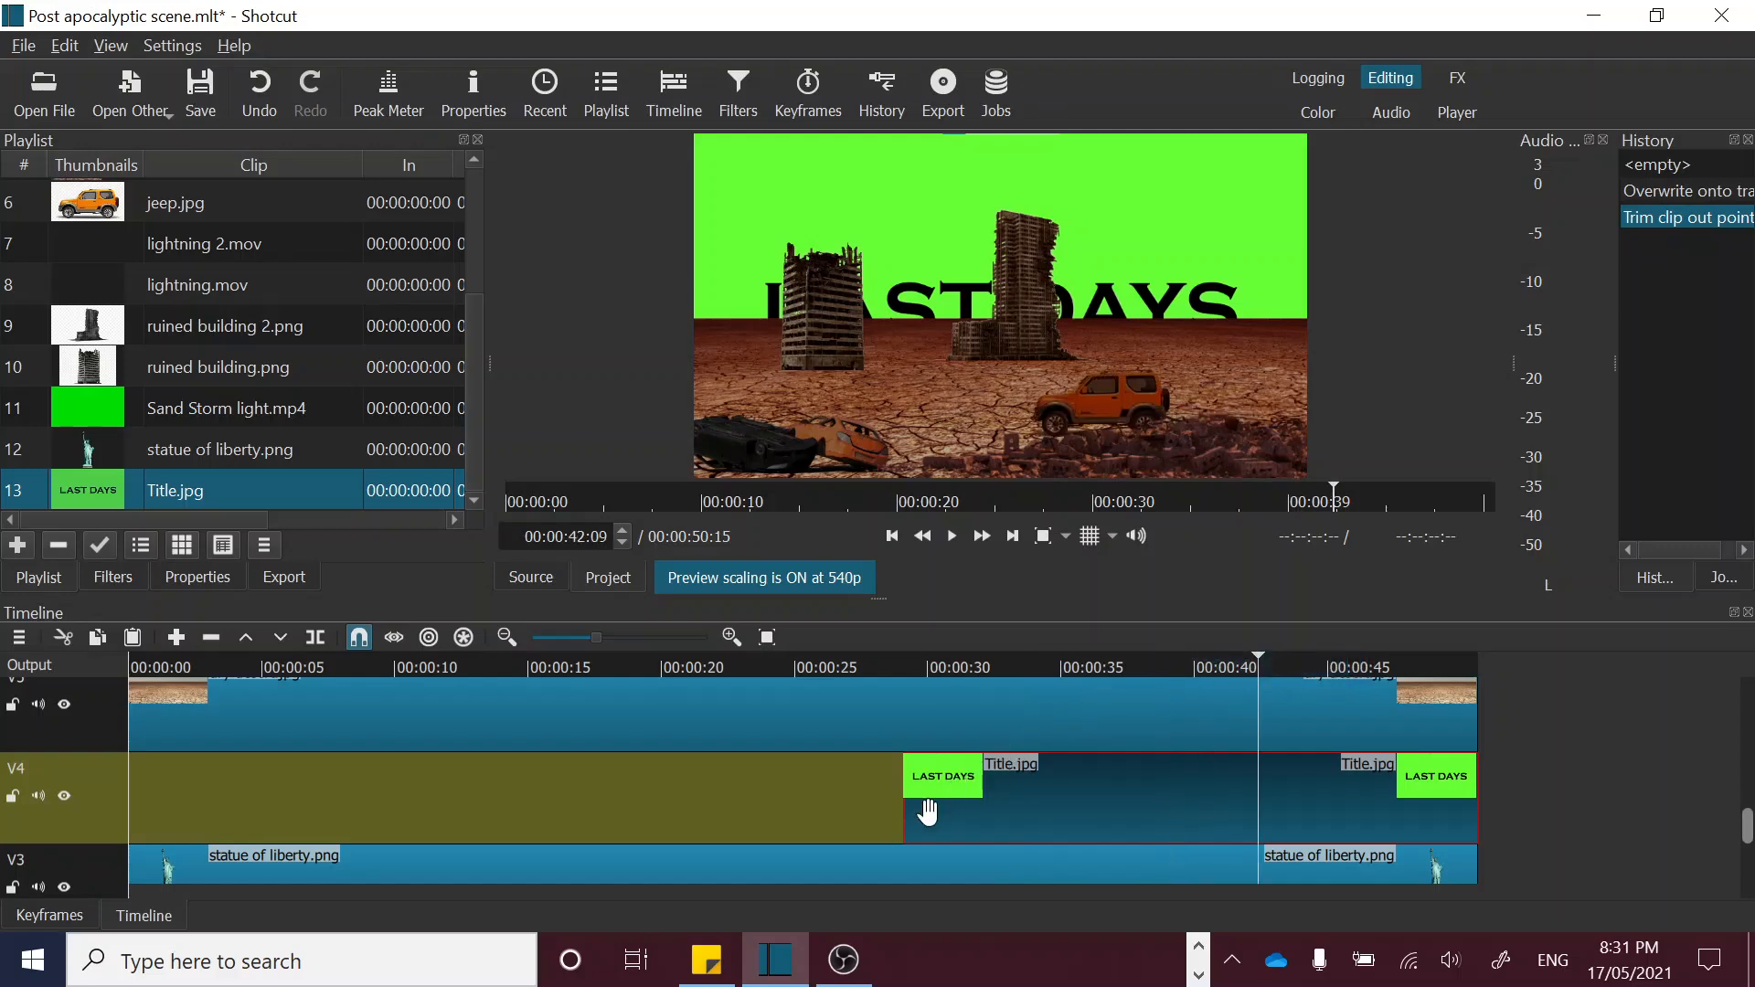
{"action": "left_click_drag", "start_coordinate": [954, 808], "coordinate": [1223, 808]}
{"action": "left_click", "coordinate": [1212, 660]}
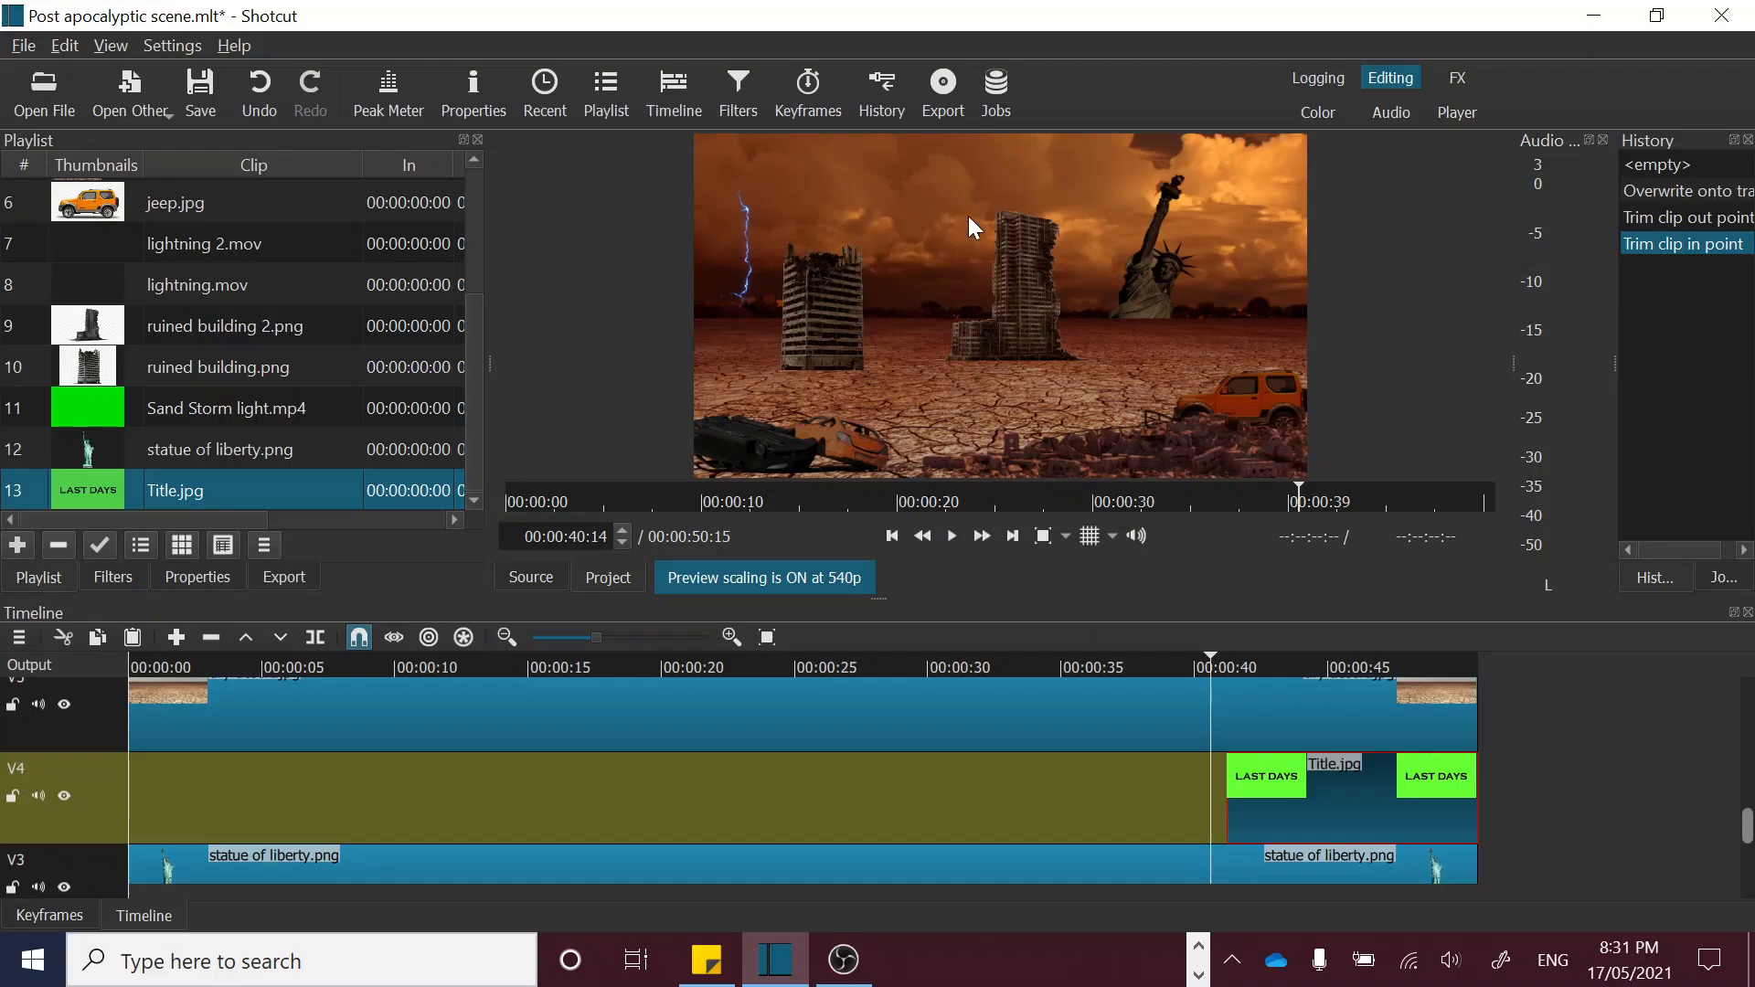
{"action": "left_click", "coordinate": [1257, 660]}
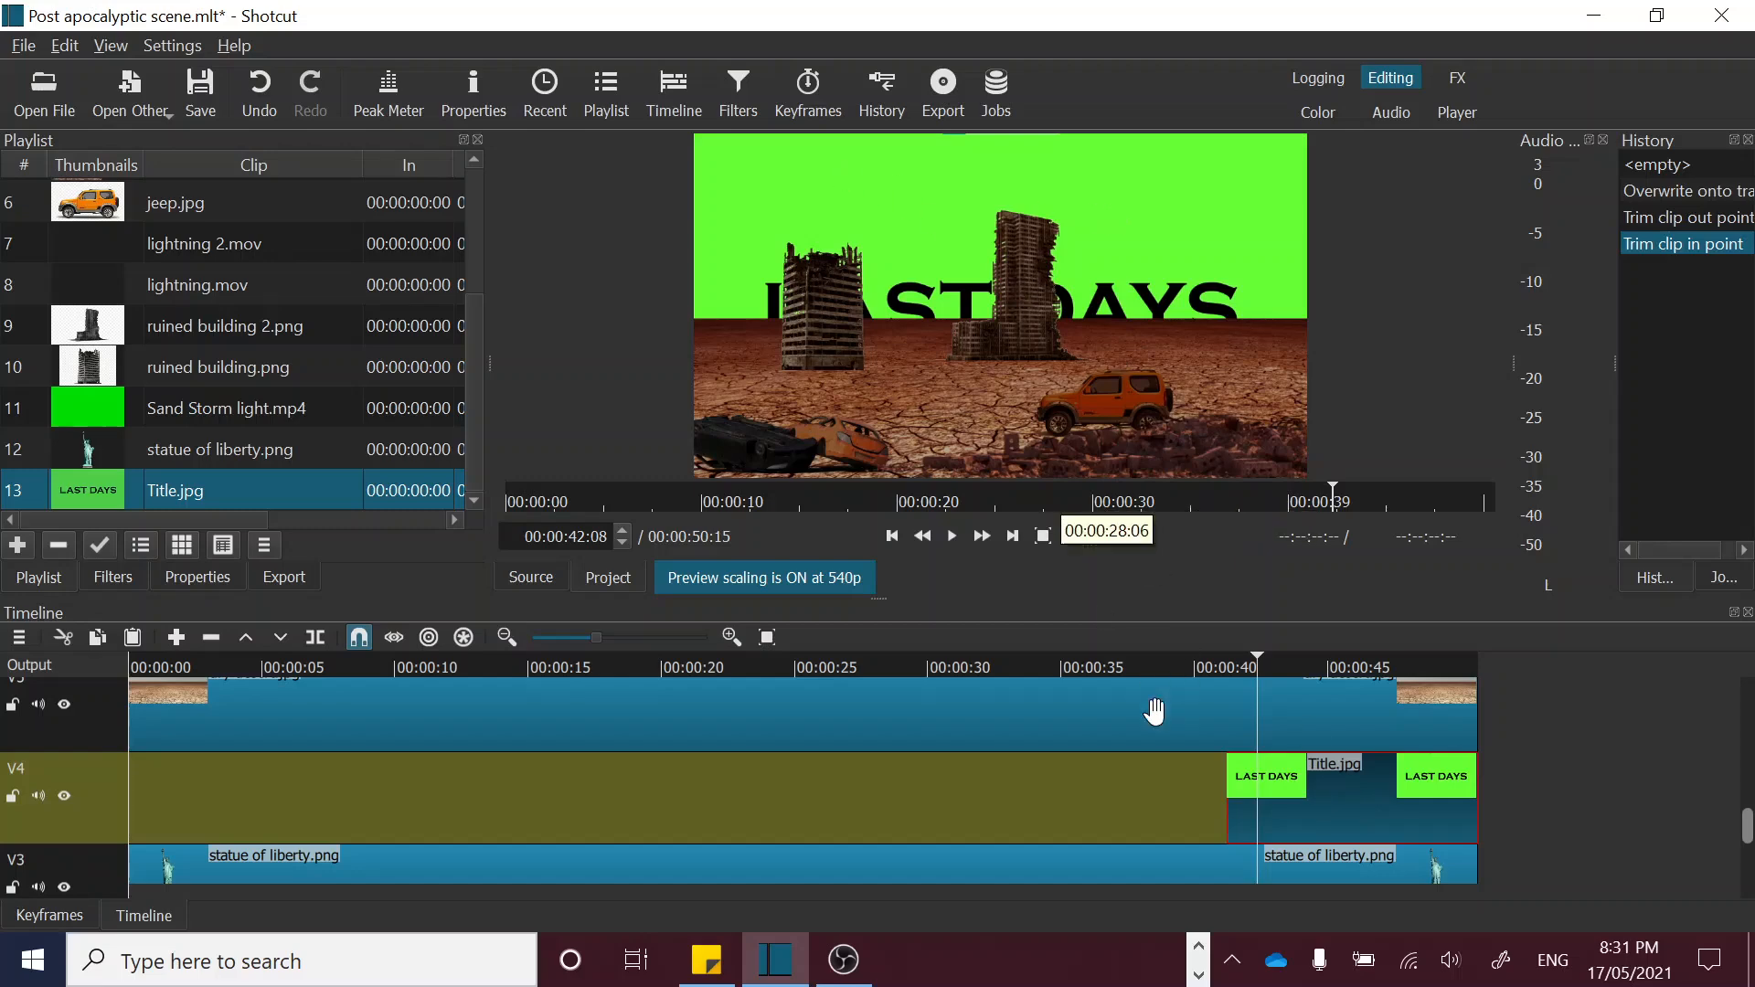
{"action": "left_click", "coordinate": [1220, 661]}
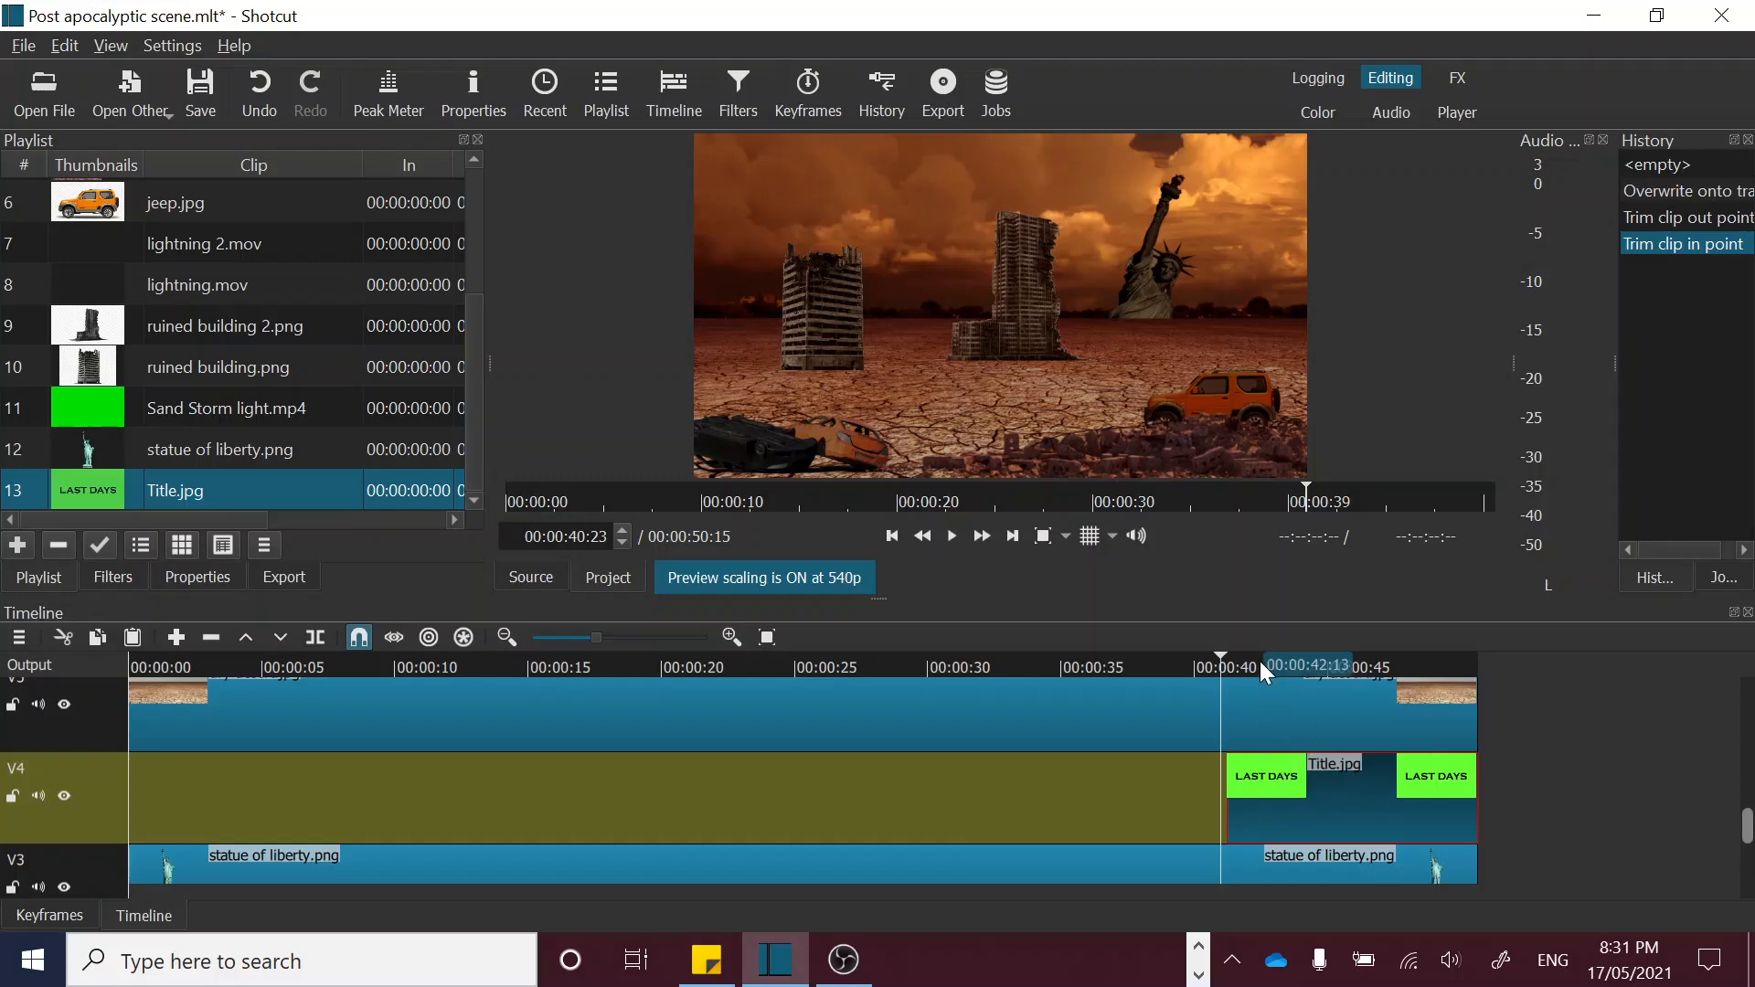
Step: Add a Chroma Key: Simple filter to Title.jpg, sample the title's green background as key color, and set Distance to 60.8%
{"action": "left_click", "coordinate": [1257, 660]}
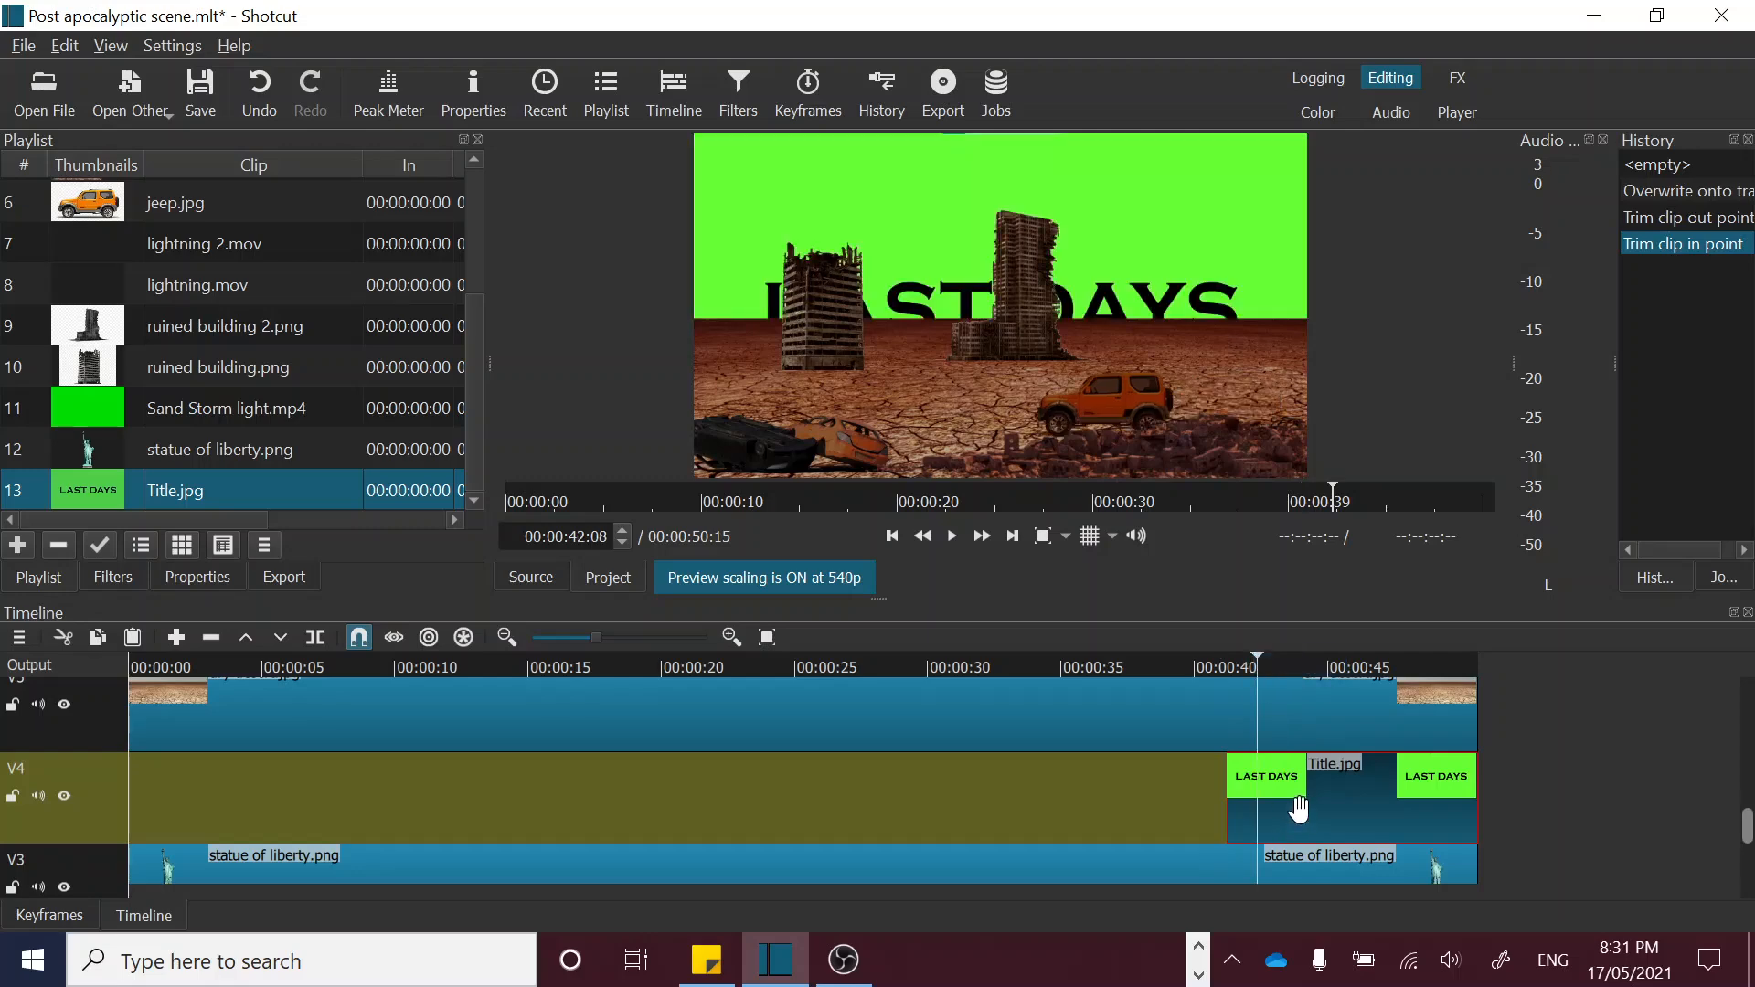
{"action": "left_click", "coordinate": [114, 576]}
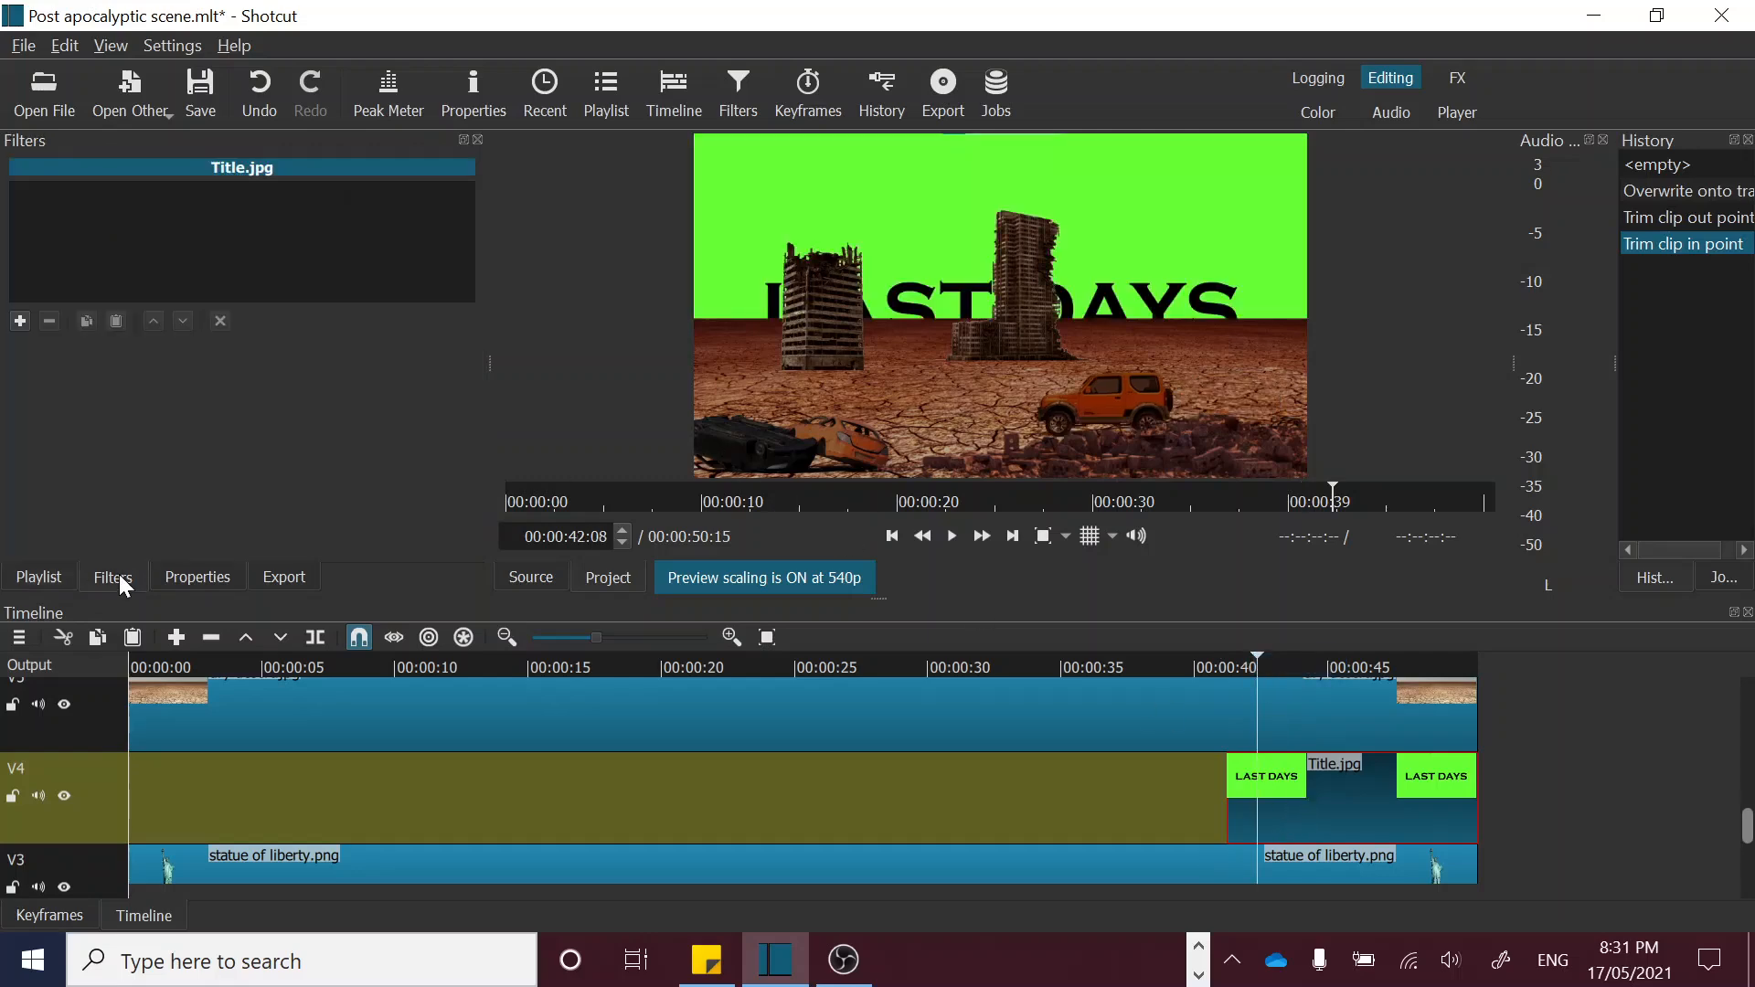
{"action": "left_click", "coordinate": [18, 320]}
{"action": "left_click", "coordinate": [153, 303]}
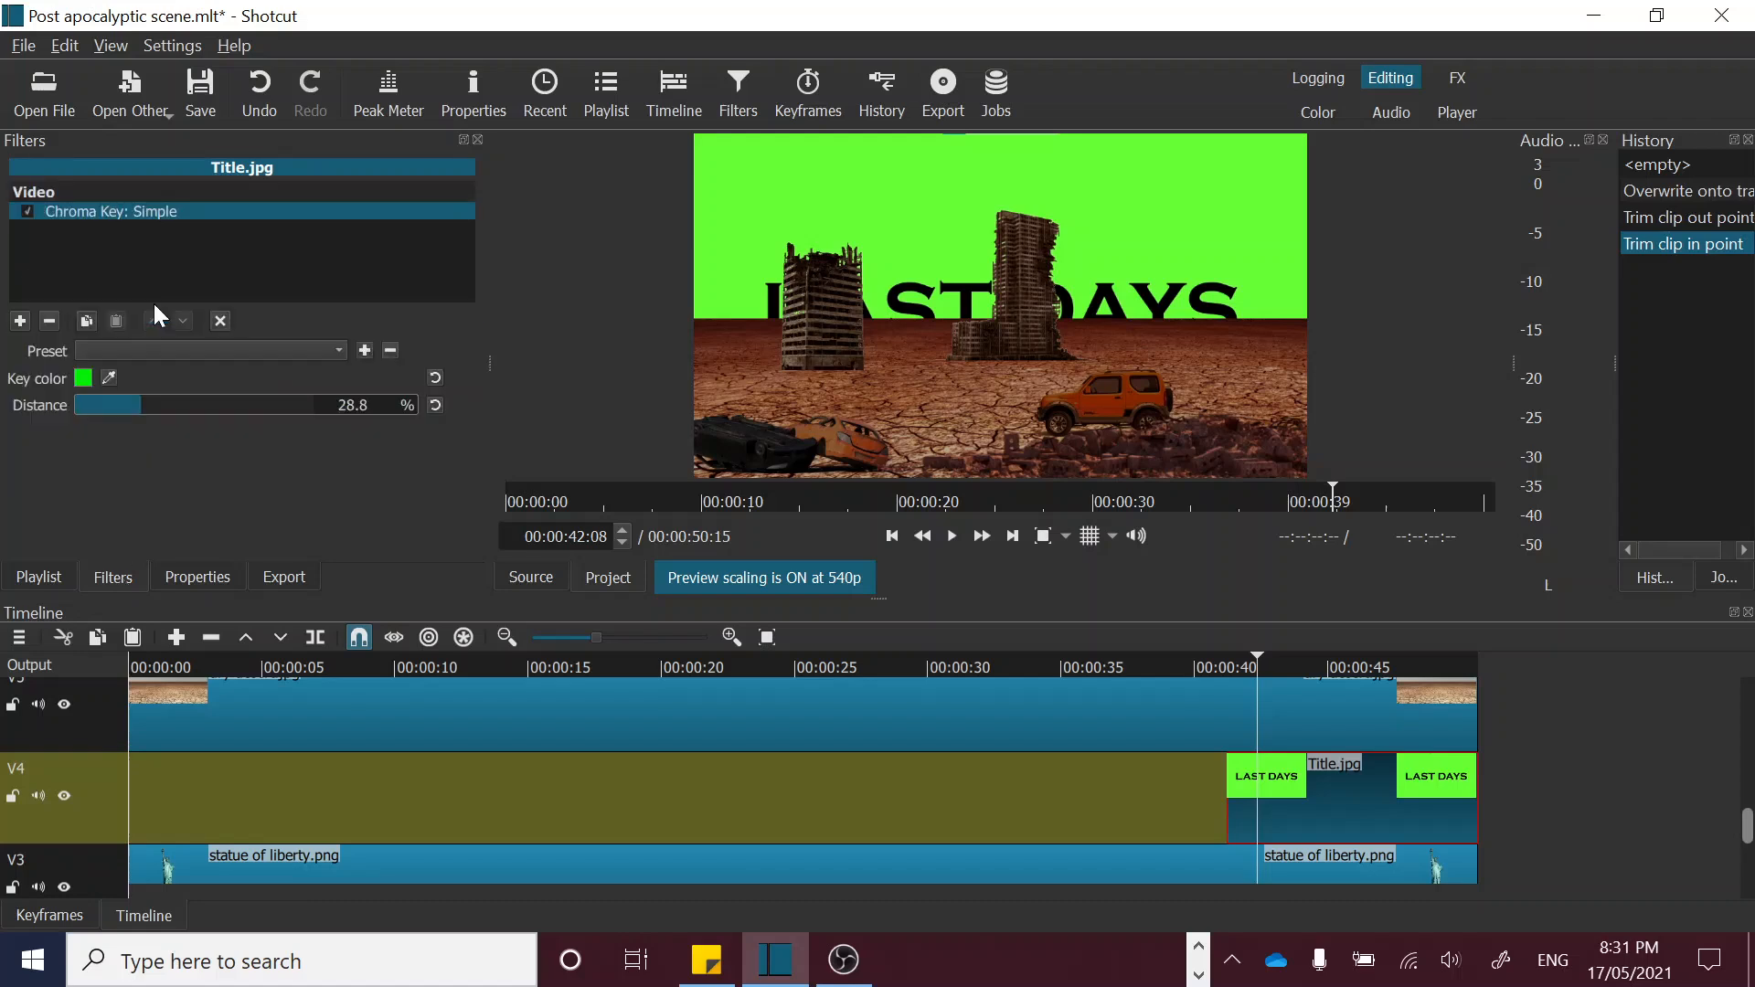
{"action": "left_click", "coordinate": [110, 377]}
{"action": "left_click", "coordinate": [872, 186]}
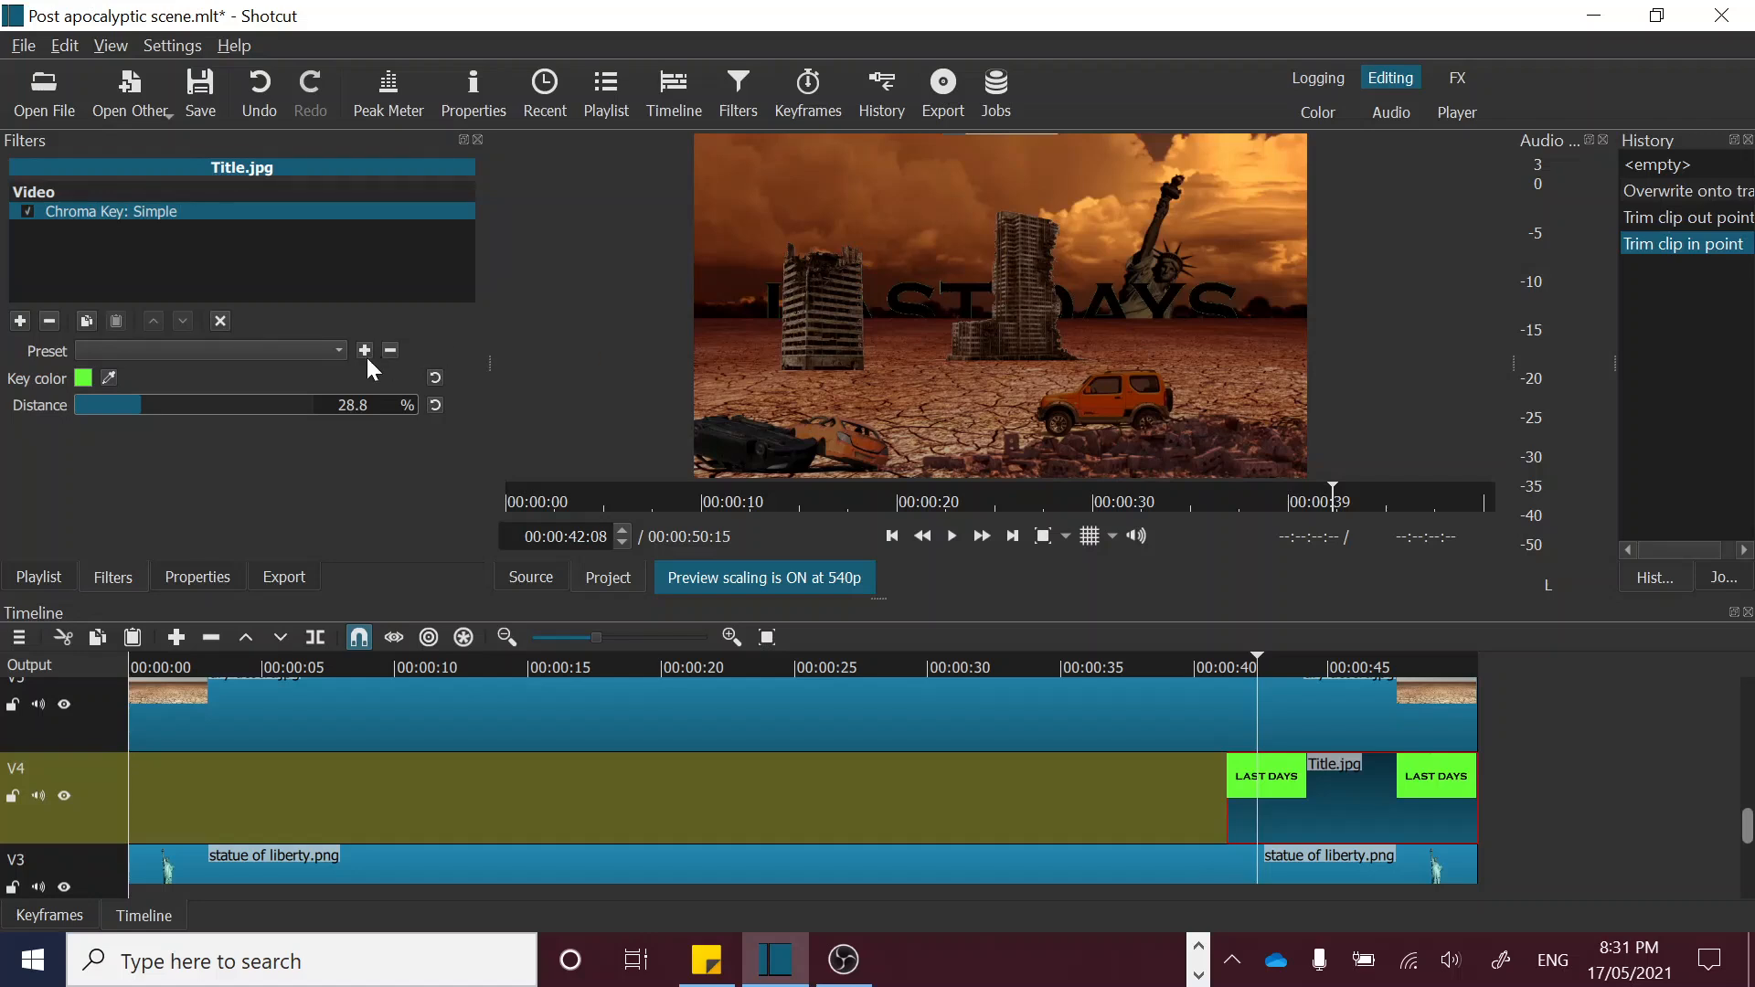
{"action": "left_click_drag", "start_coordinate": [139, 399], "coordinate": [226, 408]}
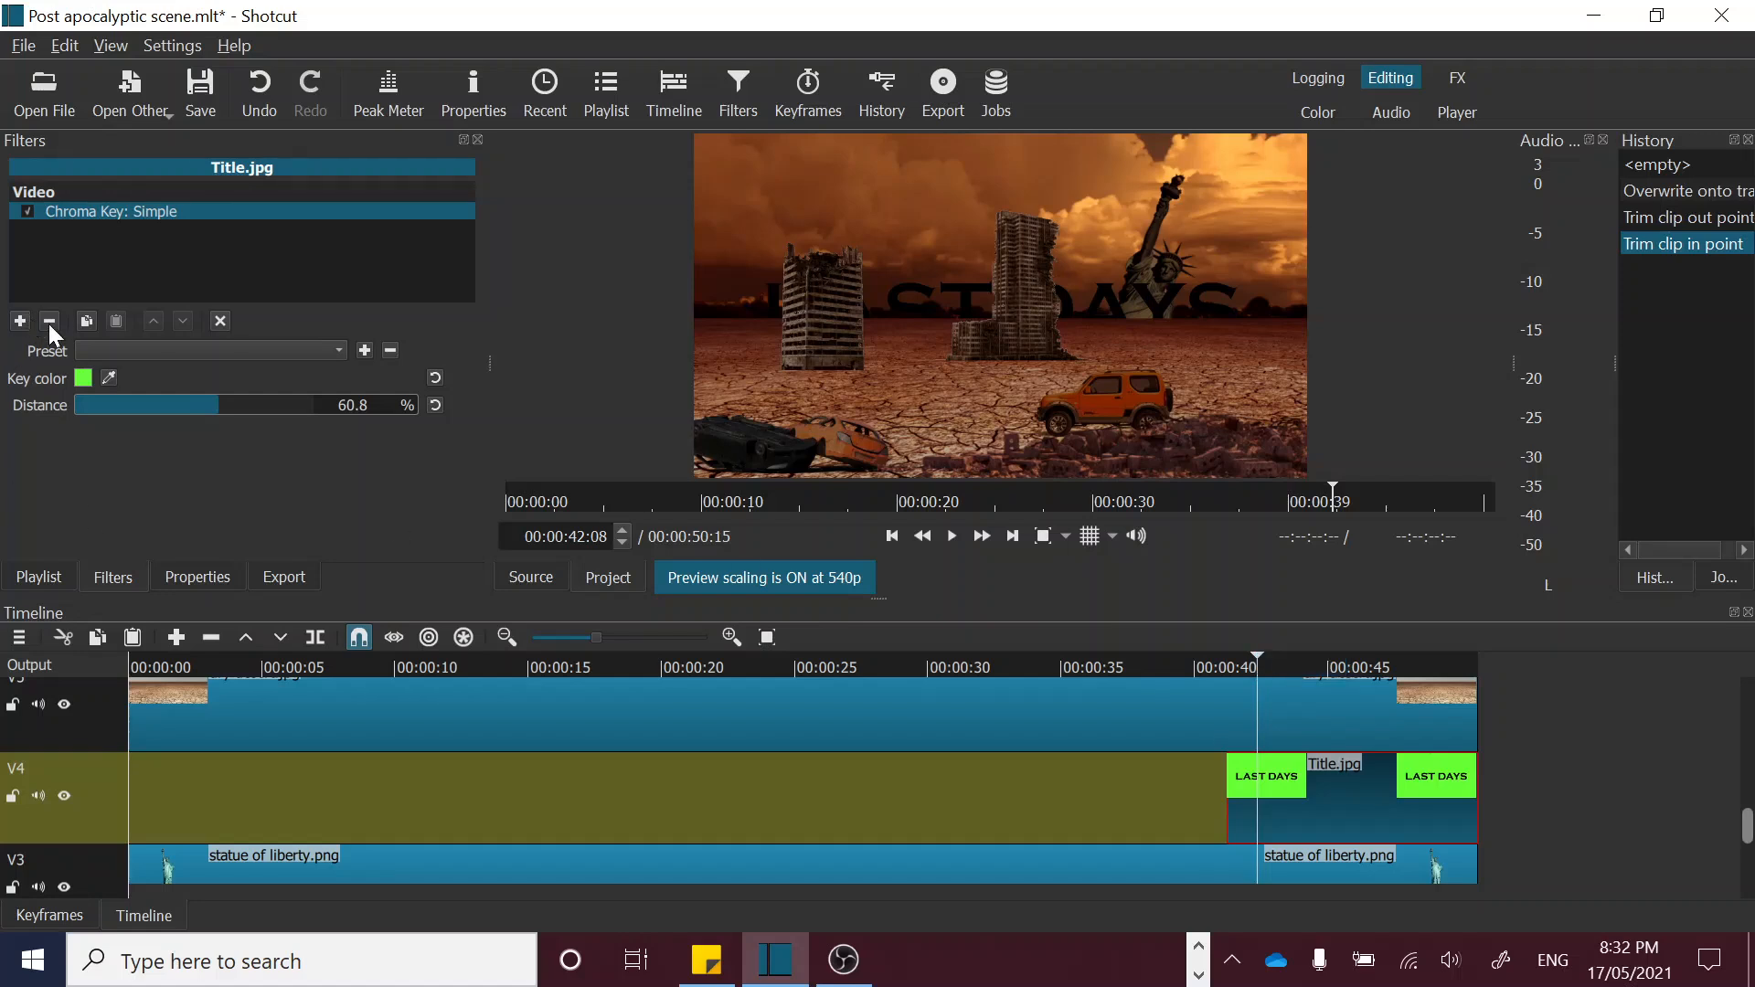
Step: Add a Size, Position & Rotate filter to Title.jpg with keyframes from the clip's start, moving the title down to position 3, 264
{"action": "left_click", "coordinate": [20, 320]}
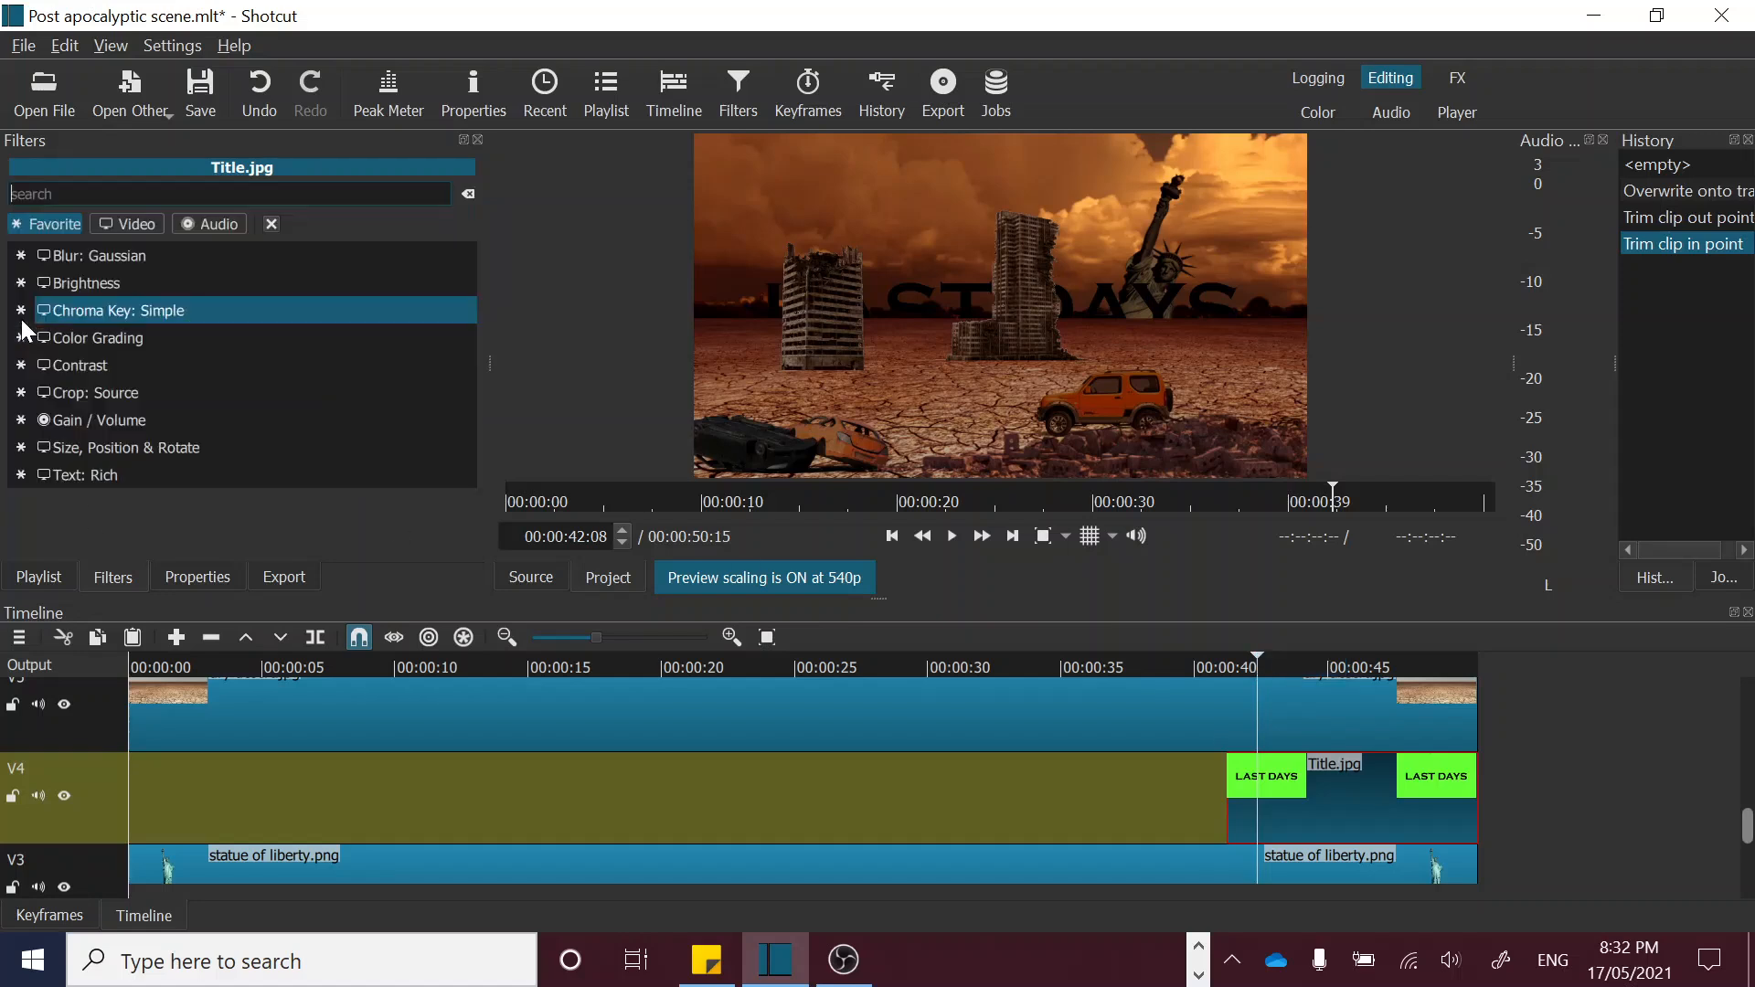
{"action": "left_click", "coordinate": [107, 453]}
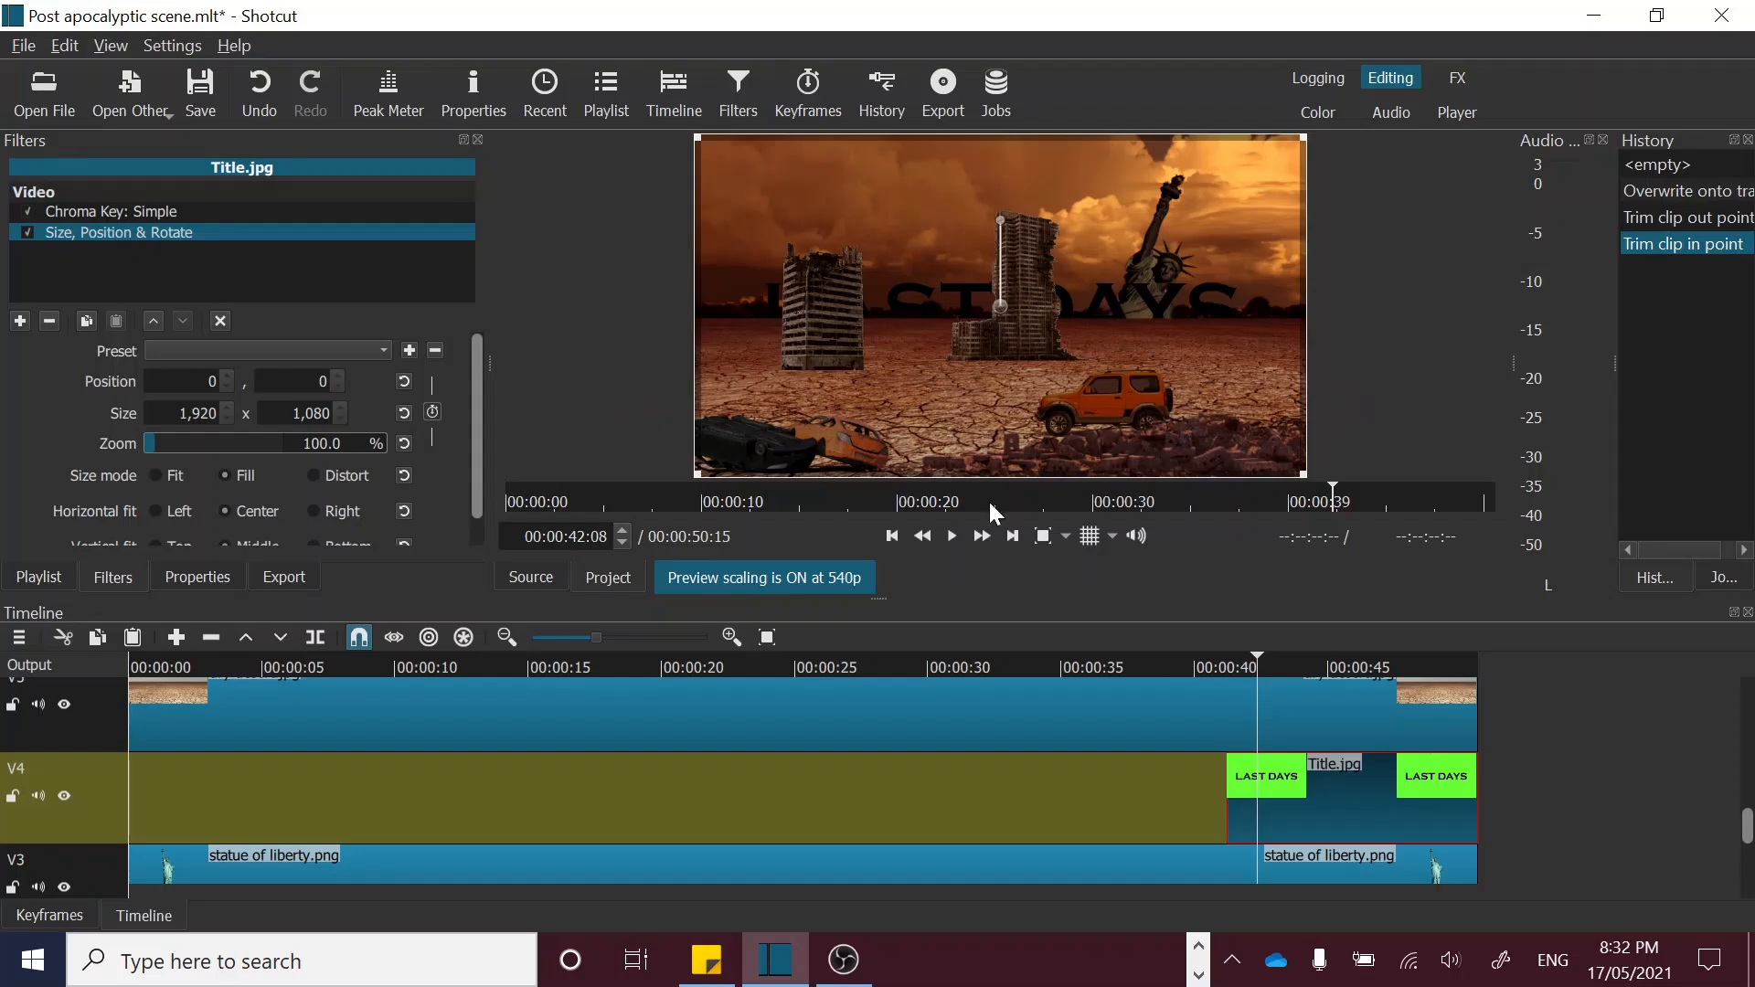
{"action": "left_click", "coordinate": [1226, 660]}
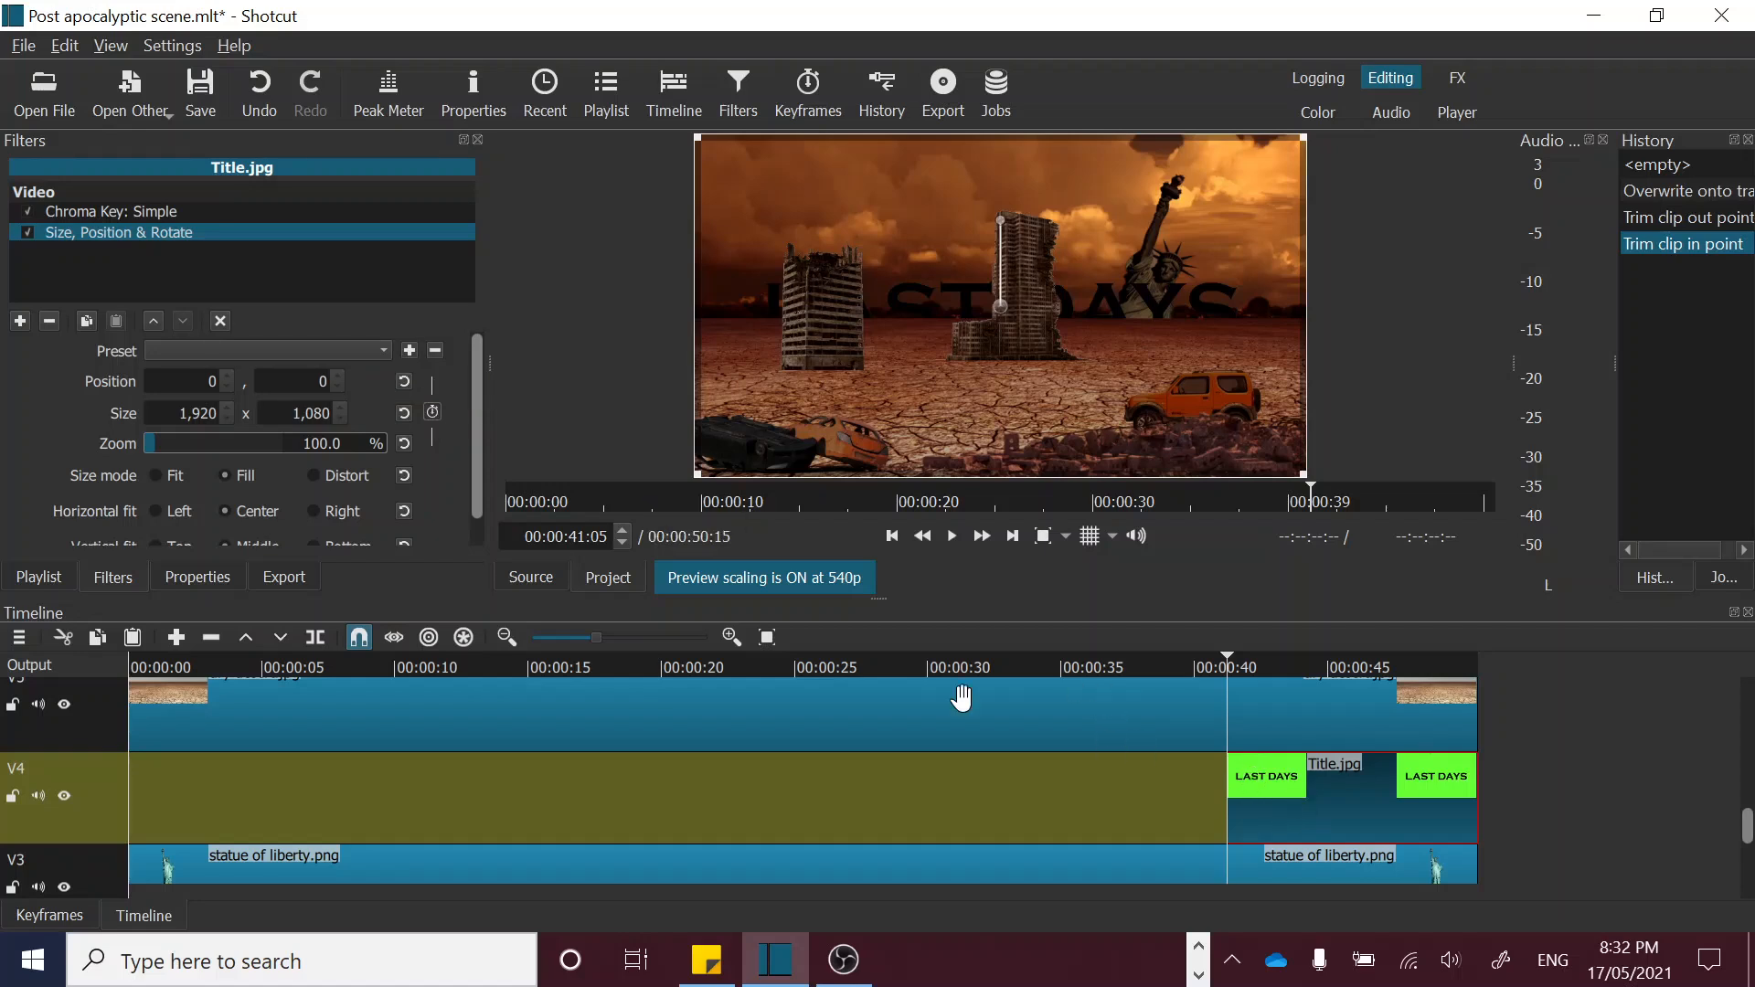
{"action": "left_click", "coordinate": [433, 413]}
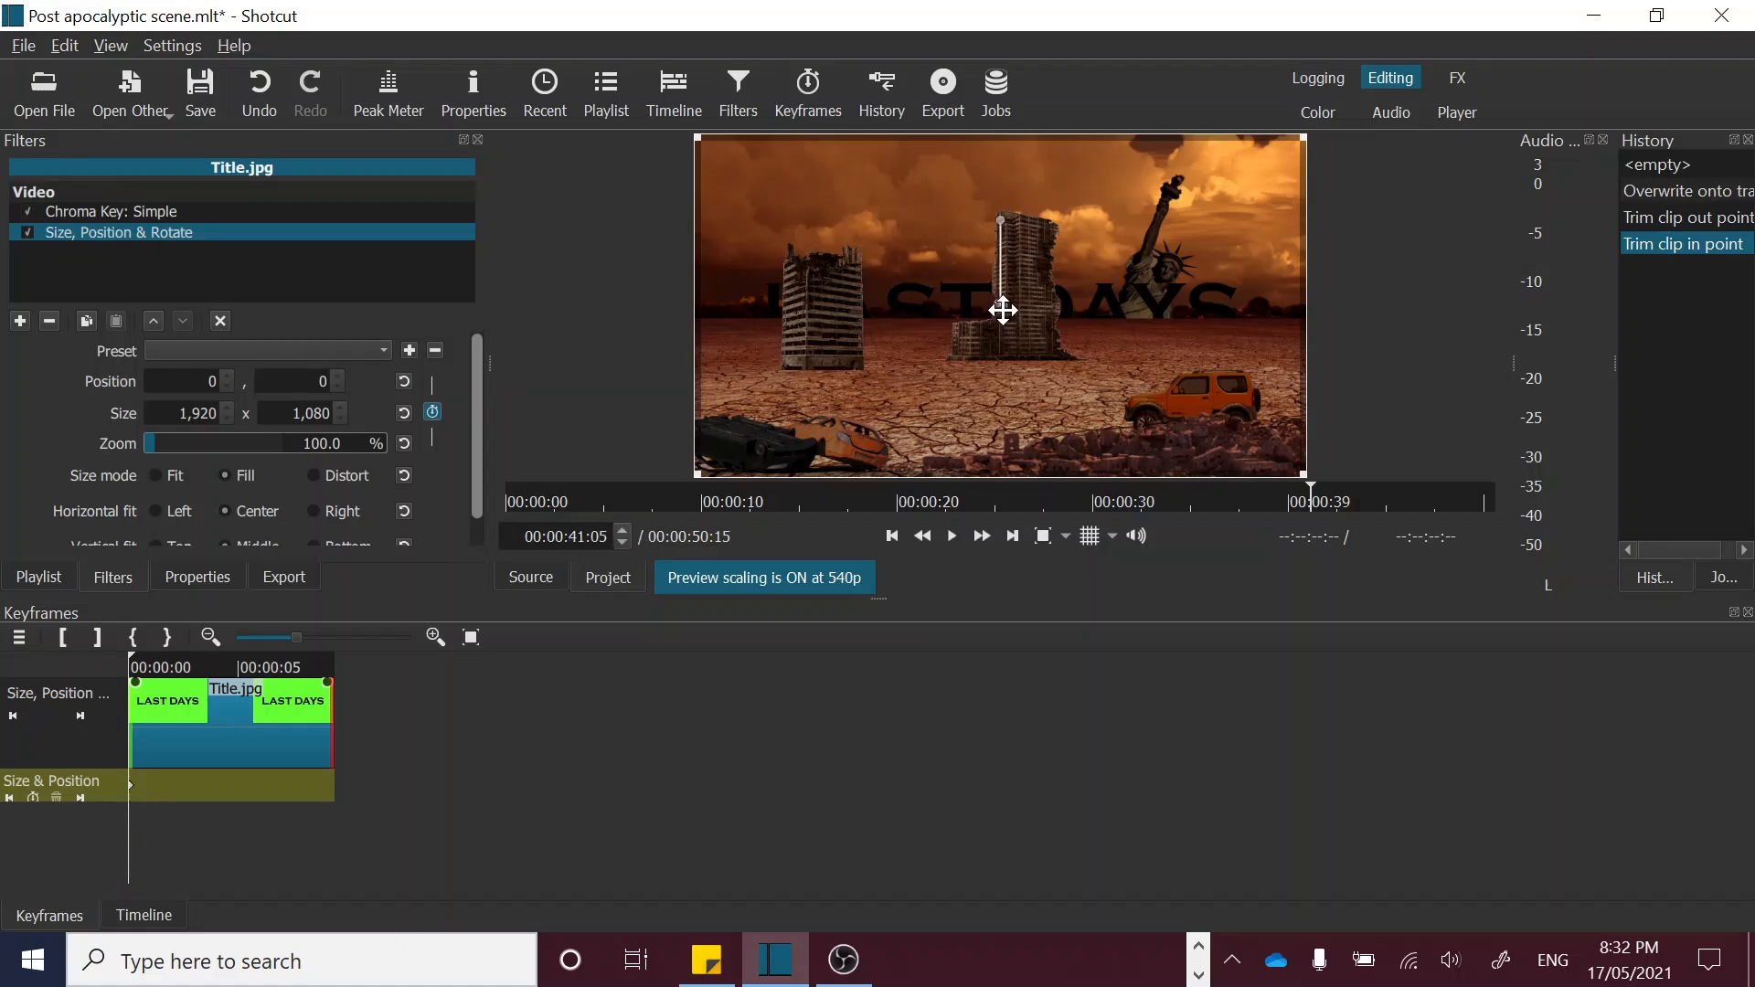
{"action": "left_click_drag", "start_coordinate": [1003, 311], "coordinate": [1002, 404]}
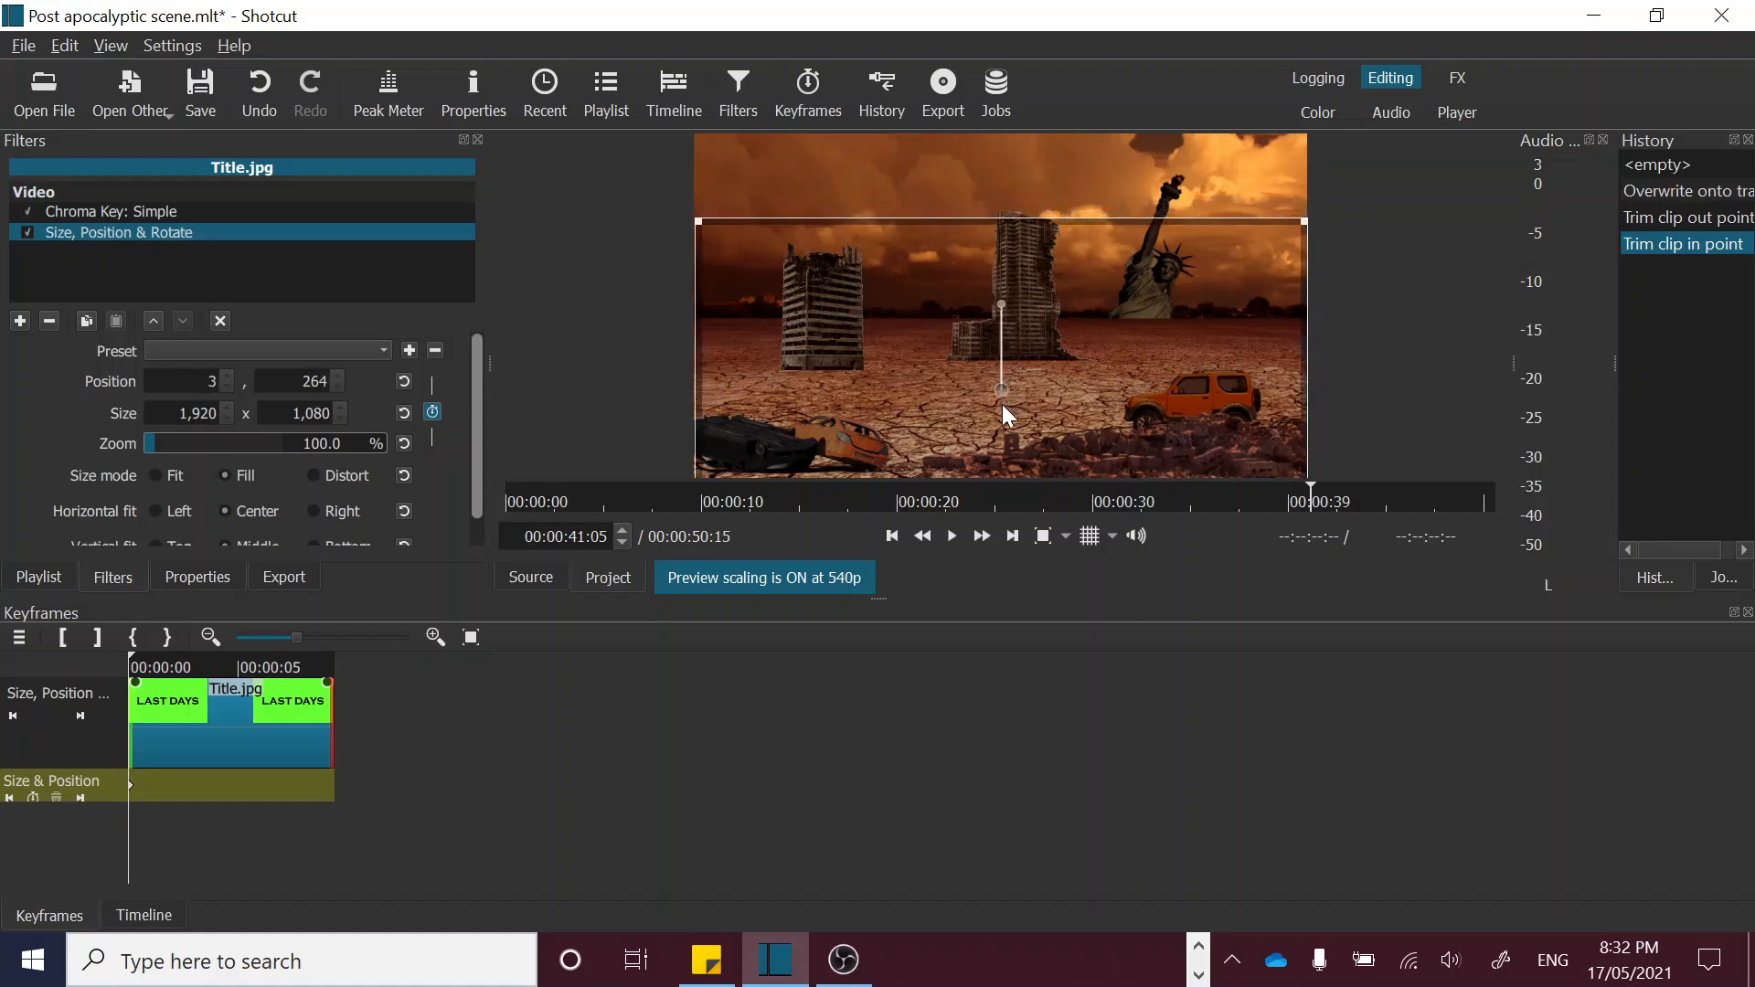
Step: Add a second Size & Position keyframe near the end of the title clip and shift it slightly earlier
{"action": "left_click", "coordinate": [308, 664]}
{"action": "left_click_drag", "start_coordinate": [308, 665], "coordinate": [322, 660]}
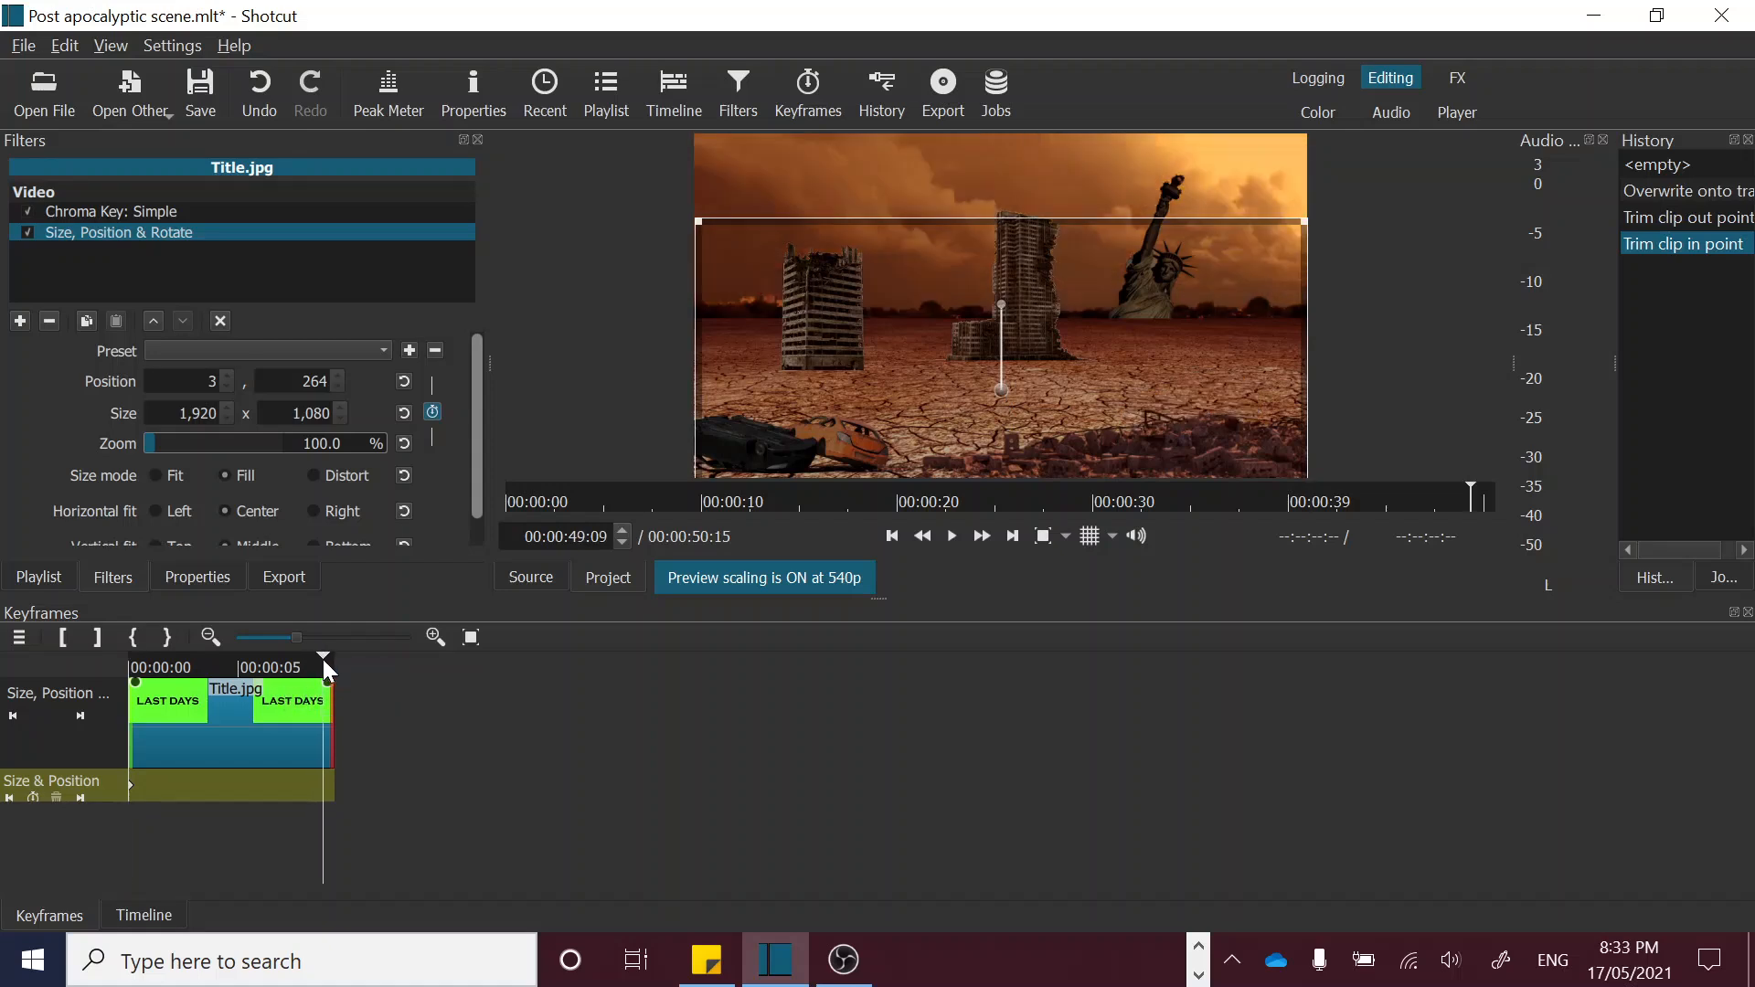
{"action": "left_click", "coordinate": [31, 795]}
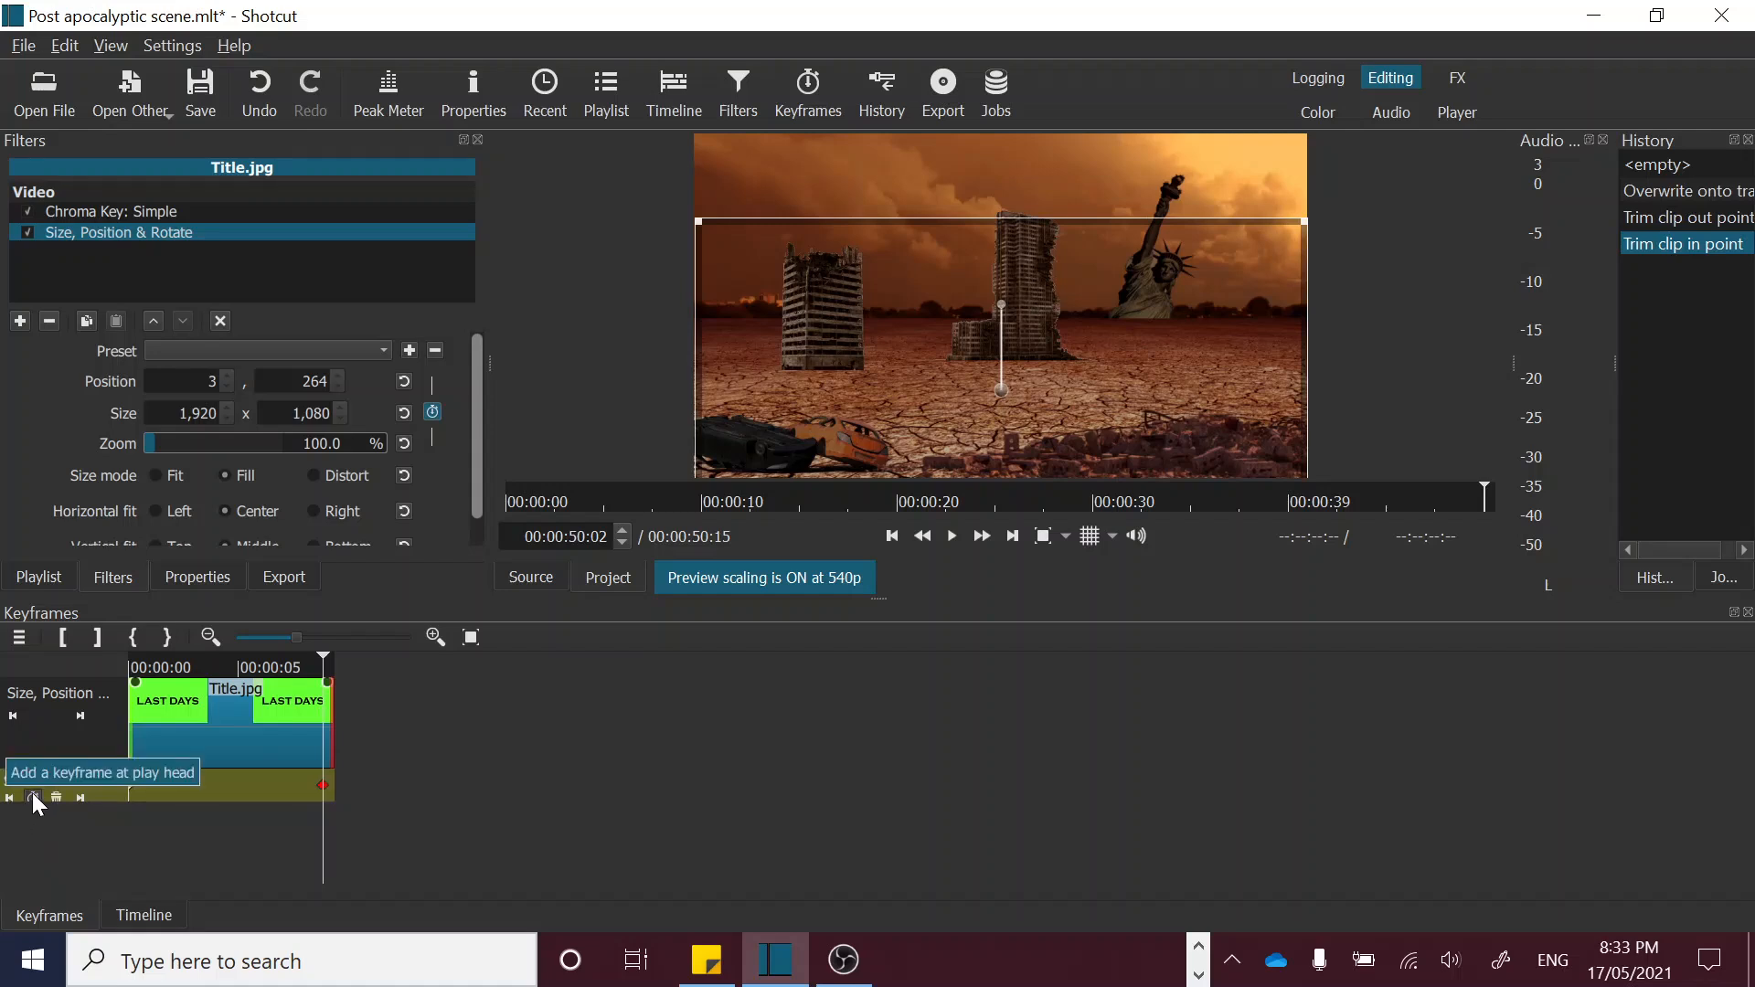
{"action": "left_click_drag", "start_coordinate": [325, 792], "coordinate": [293, 793]}
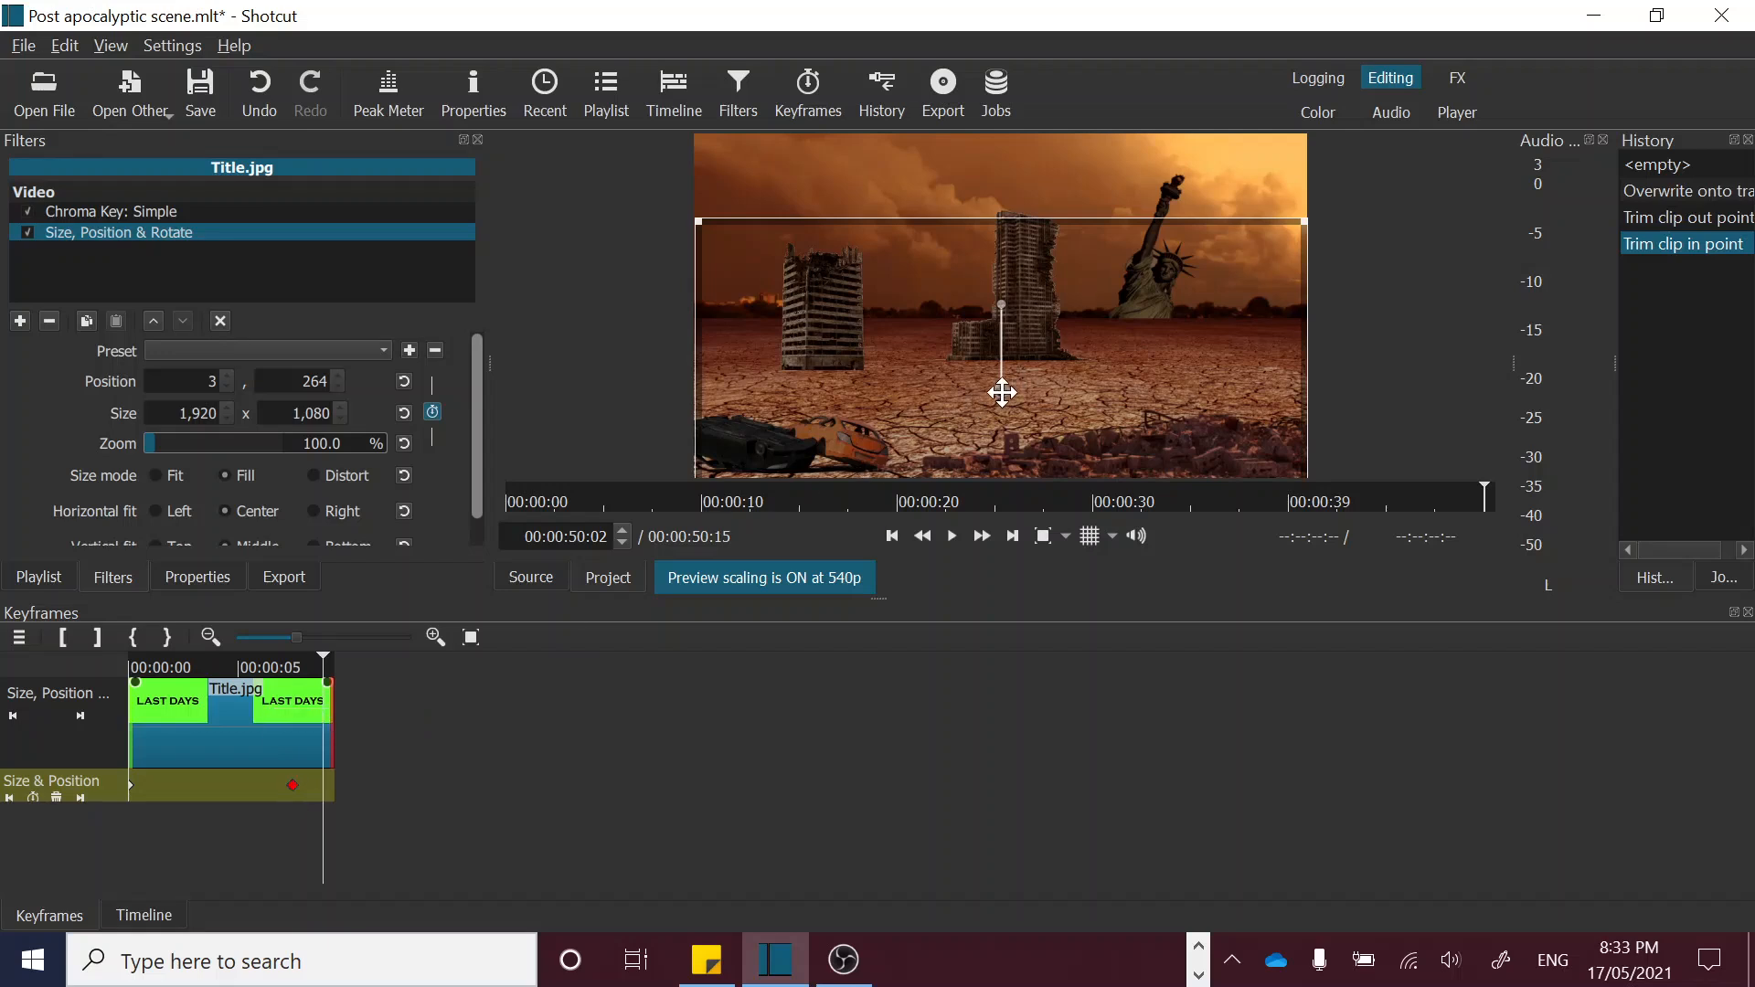
{"action": "left_click_drag", "start_coordinate": [1002, 391], "coordinate": [988, 168]}
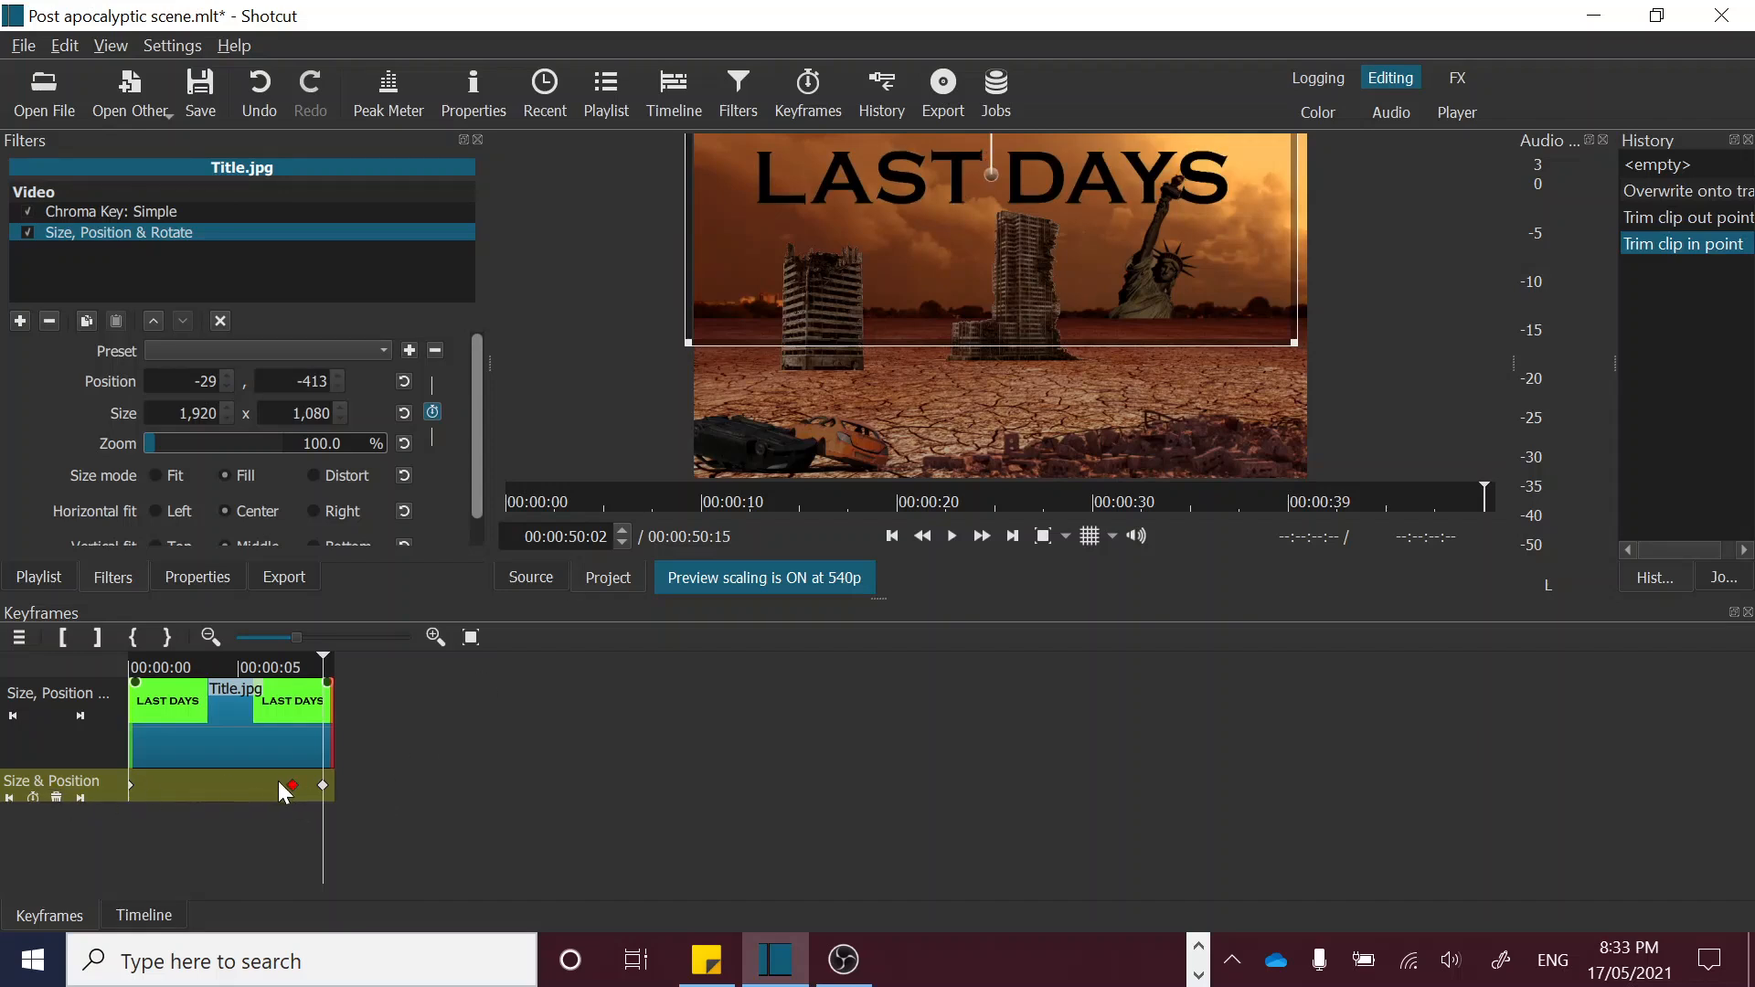
{"action": "mouse_move", "coordinate": [325, 795]}
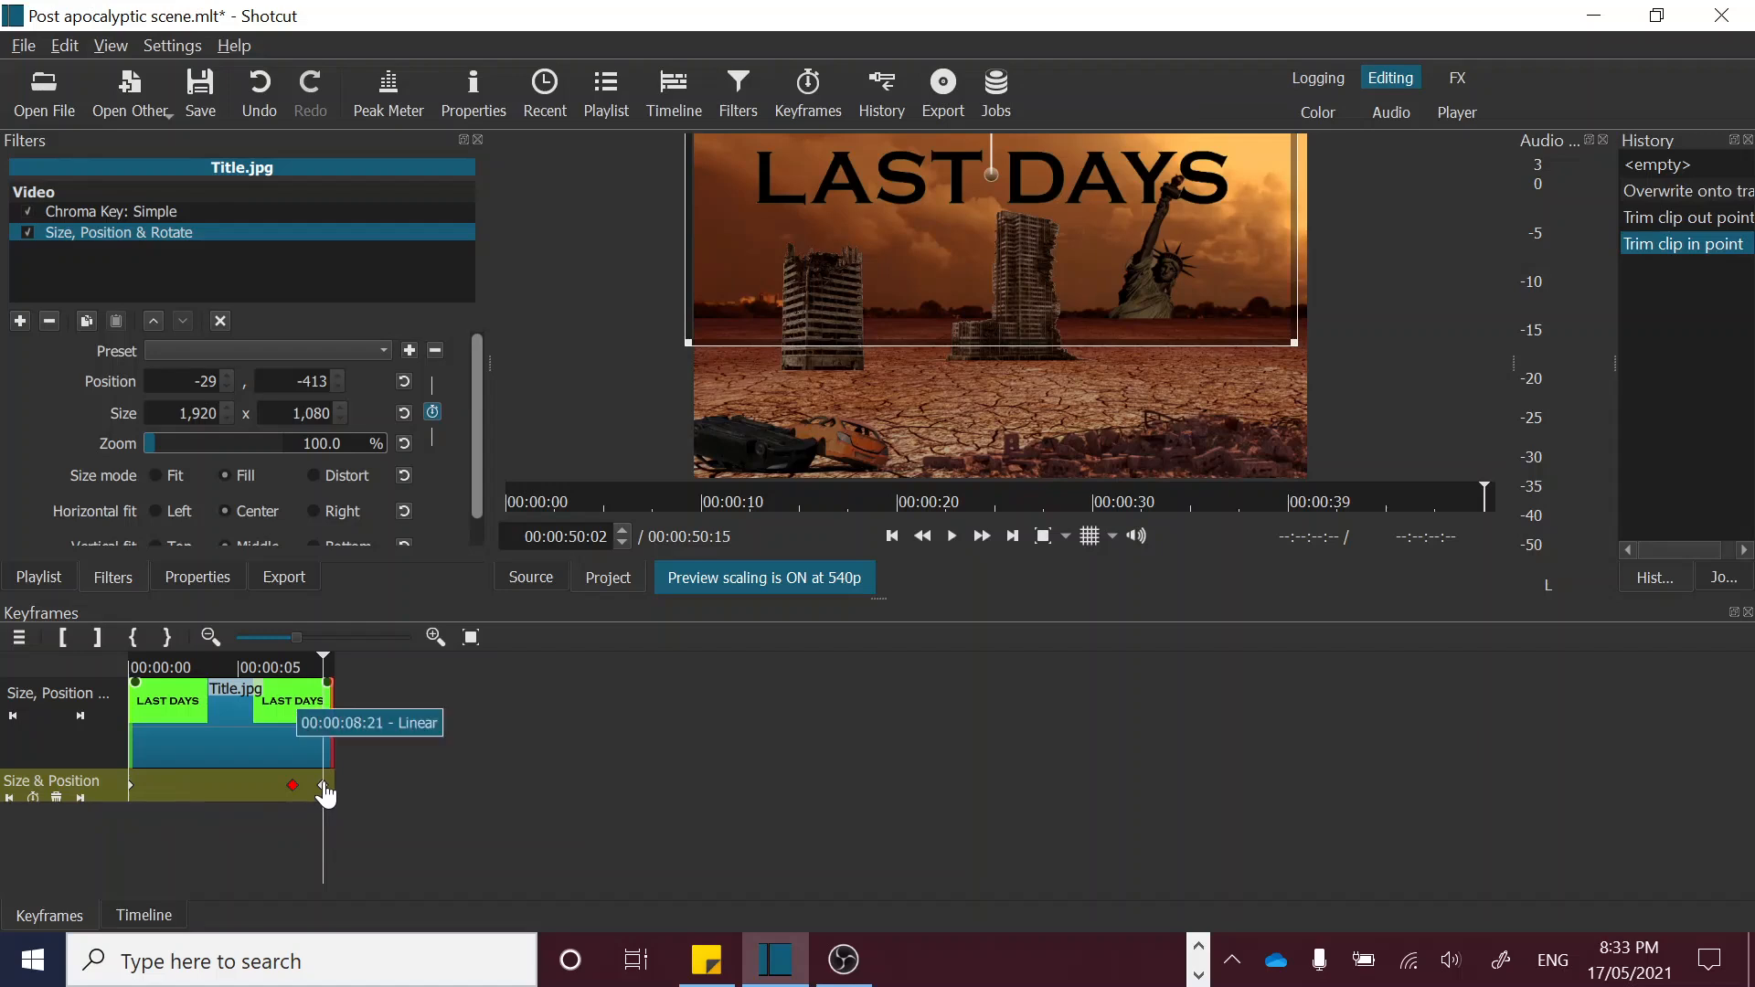
{"action": "left_click", "coordinate": [55, 793]}
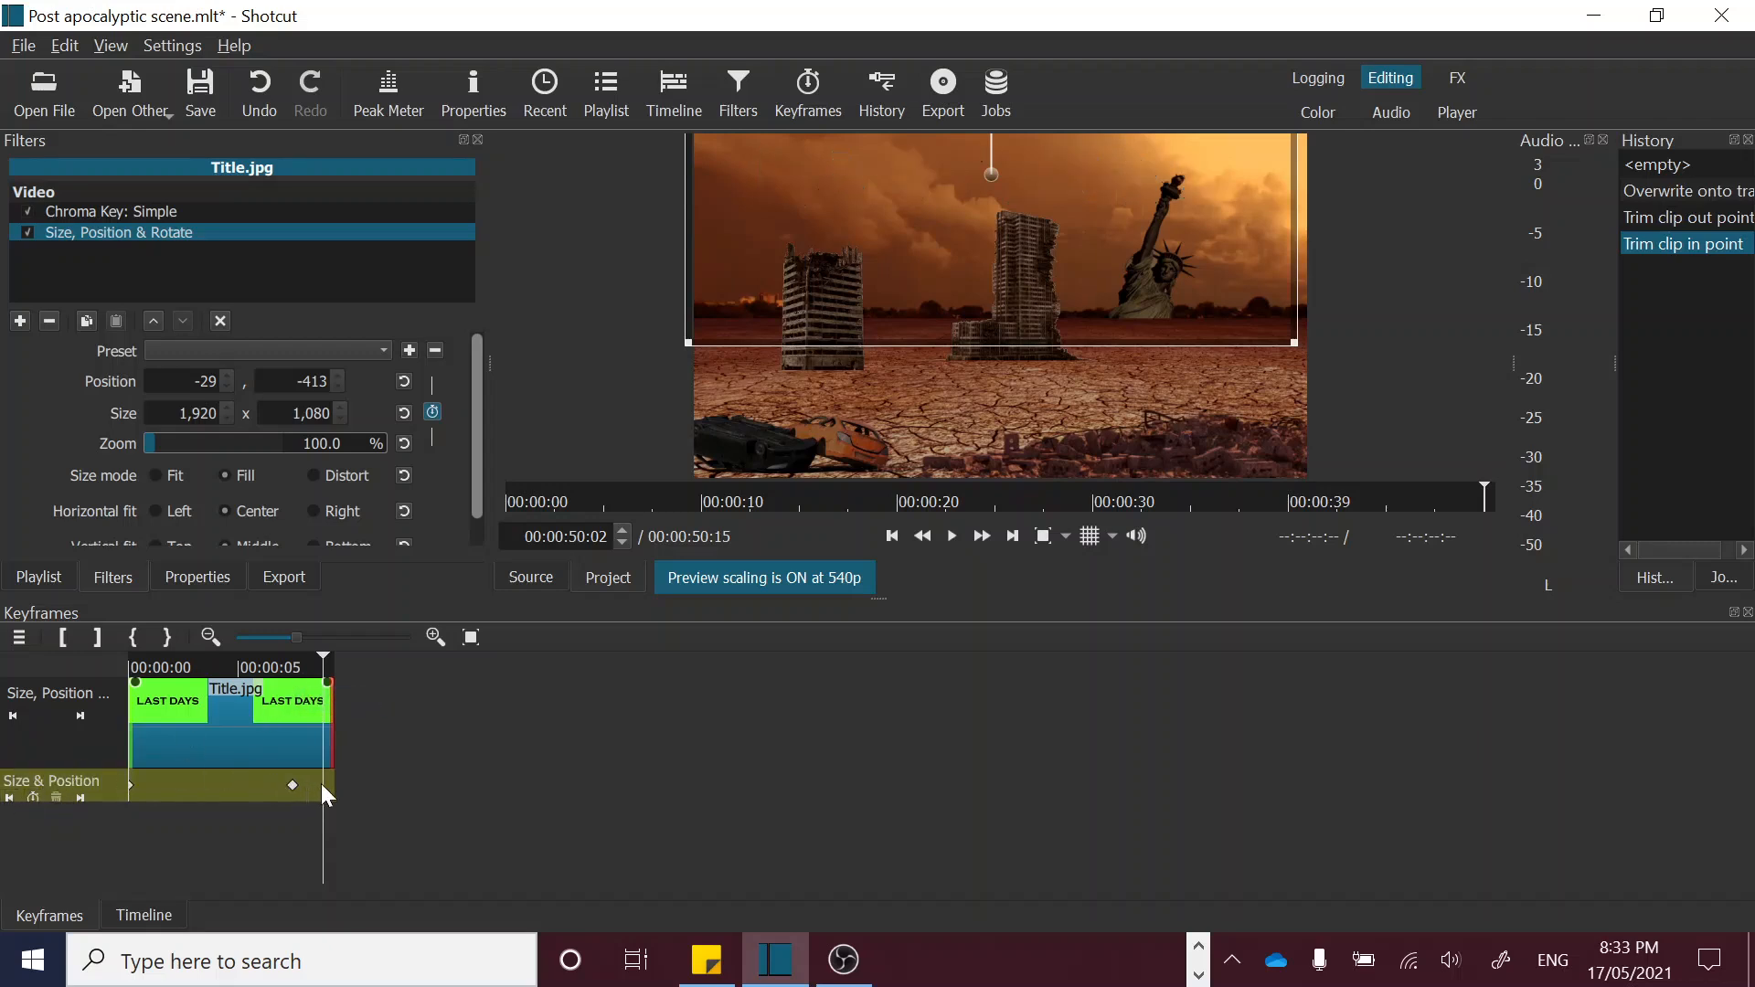
Step: At the second keyframe, move the title up to position -20, -413, preview the rise, and shift that keyframe to 00:00:06:08
{"action": "left_click", "coordinate": [11, 797]}
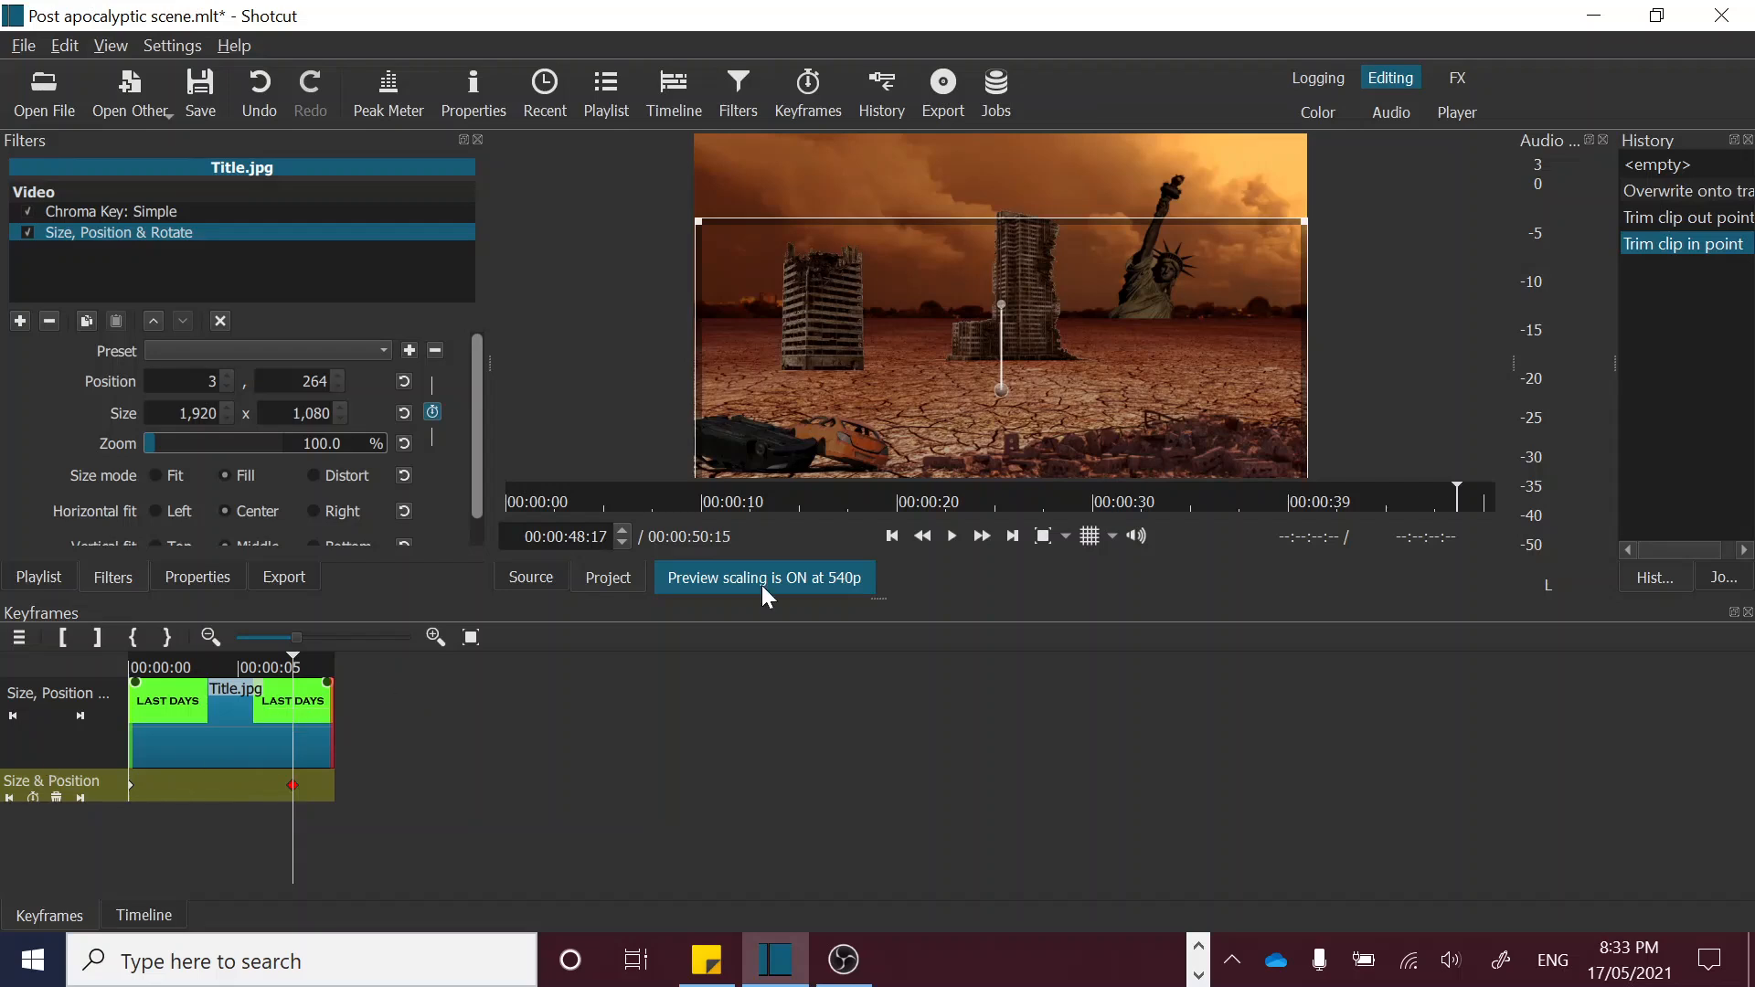
{"action": "left_click_drag", "start_coordinate": [998, 387], "coordinate": [985, 164]}
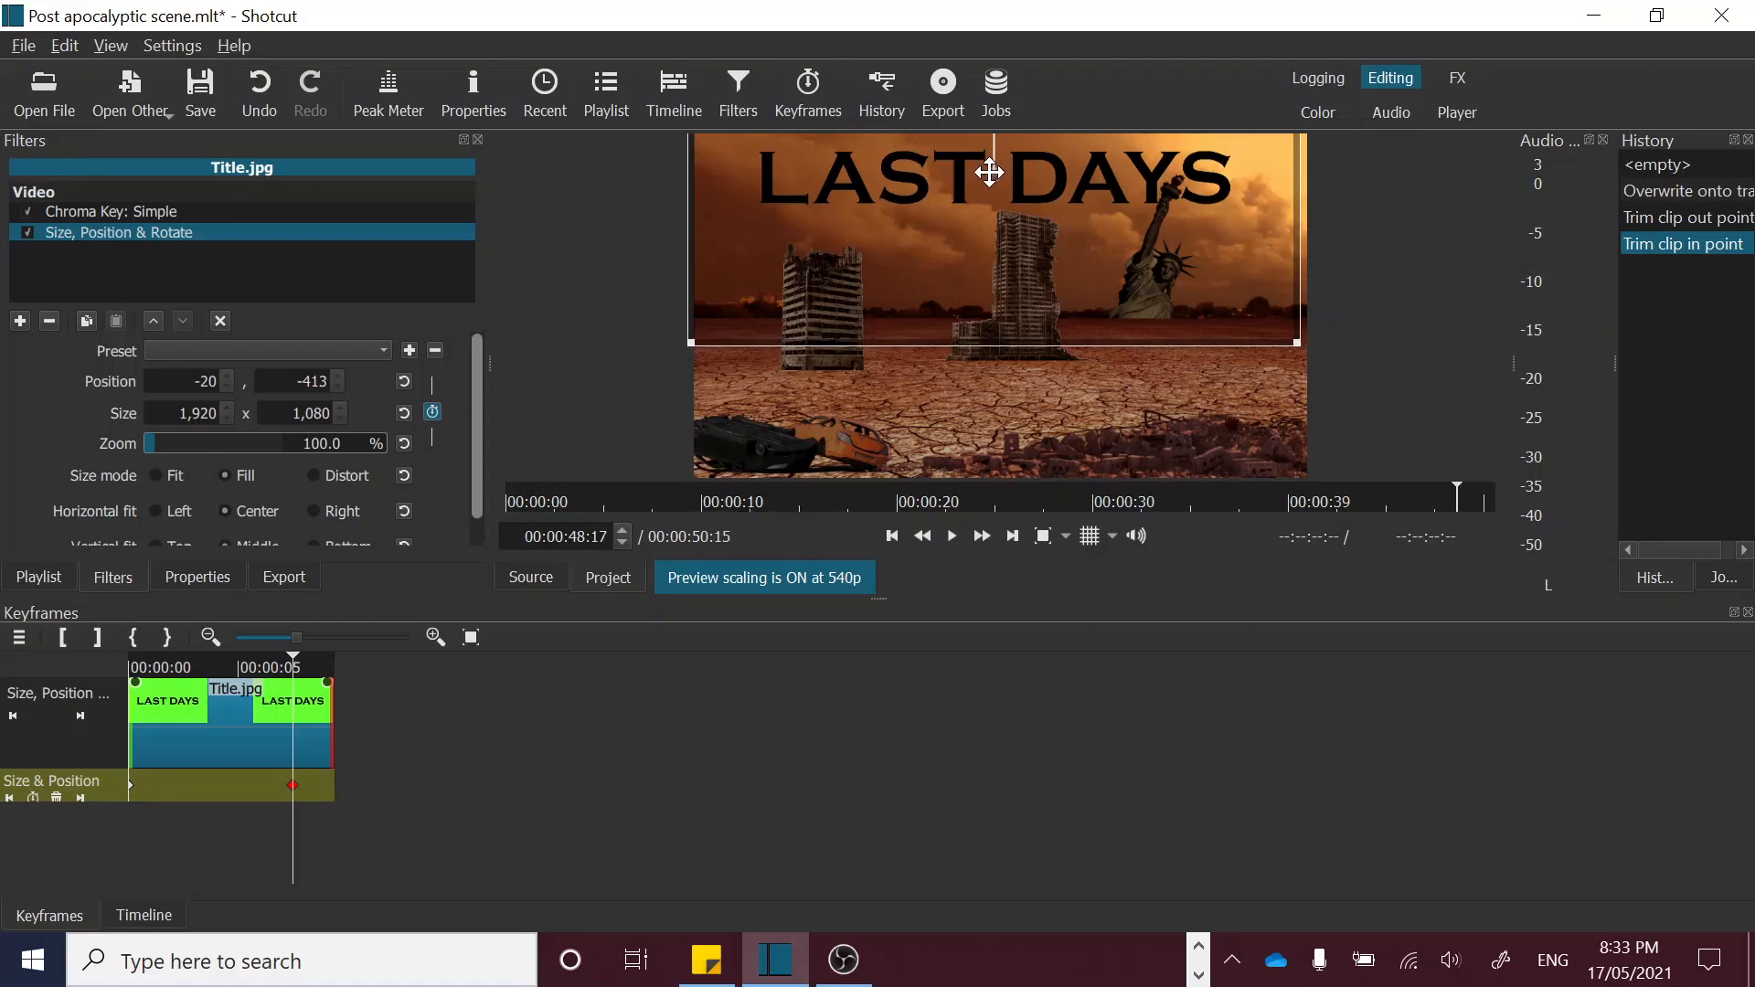
{"action": "left_click", "coordinate": [140, 655]}
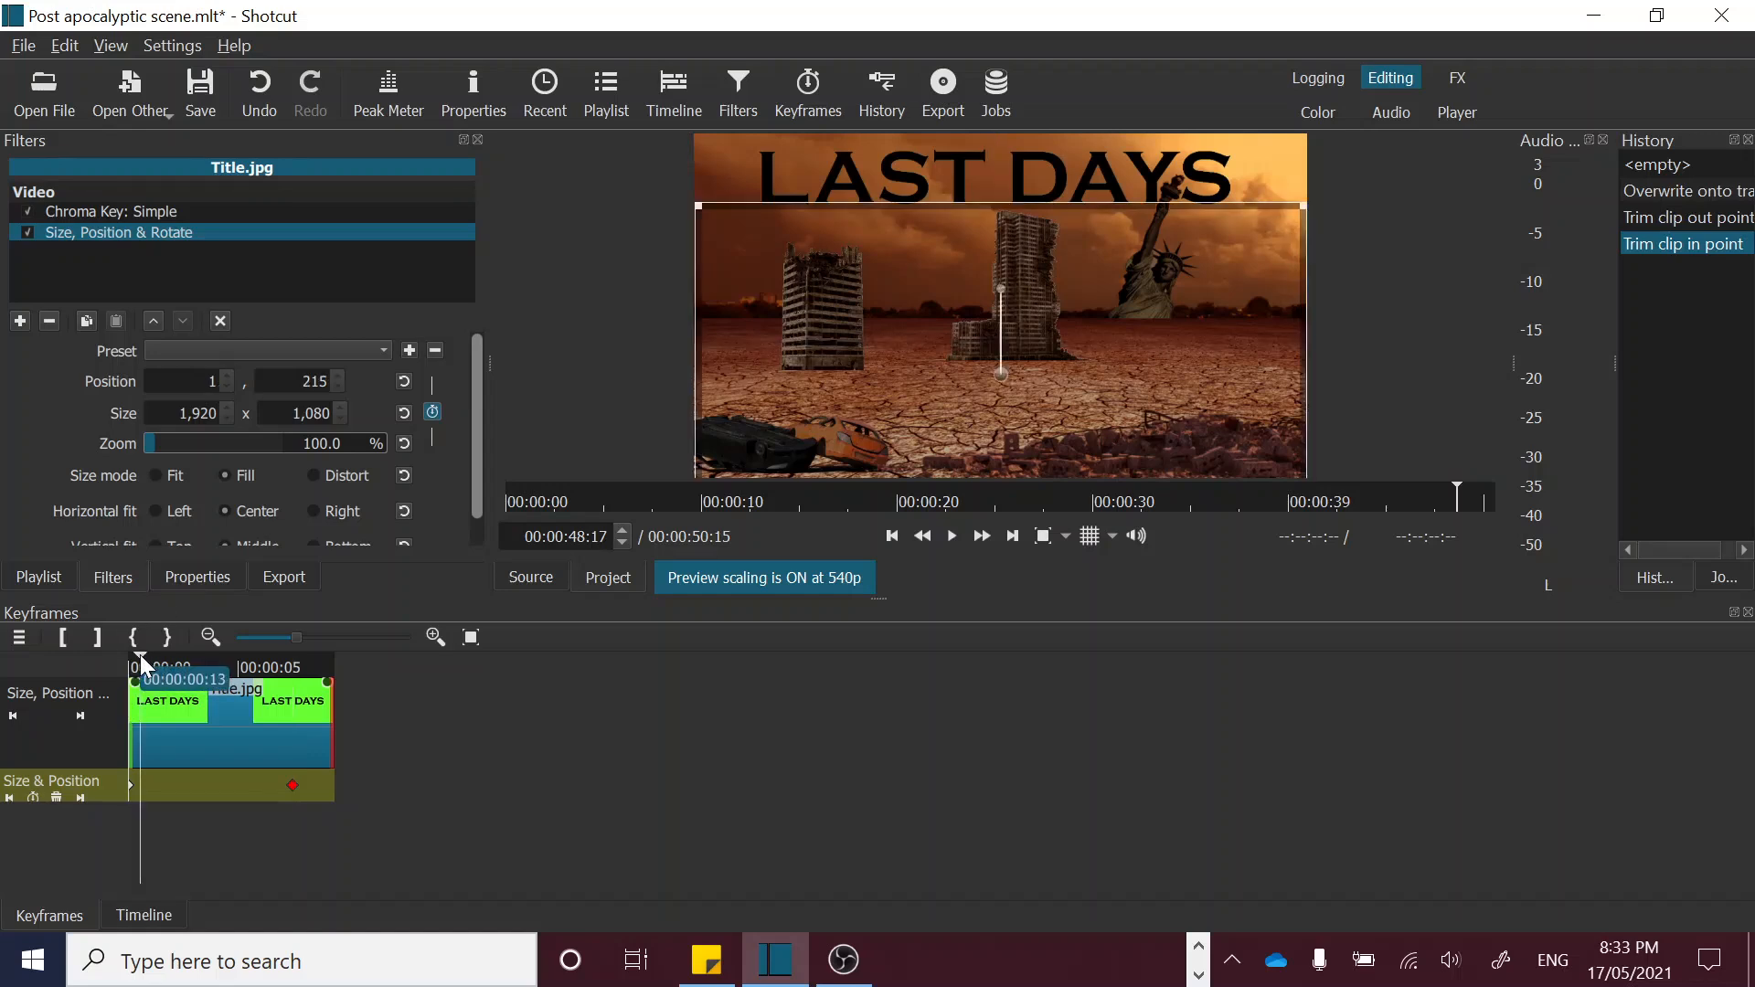
{"action": "key", "text": "space"}
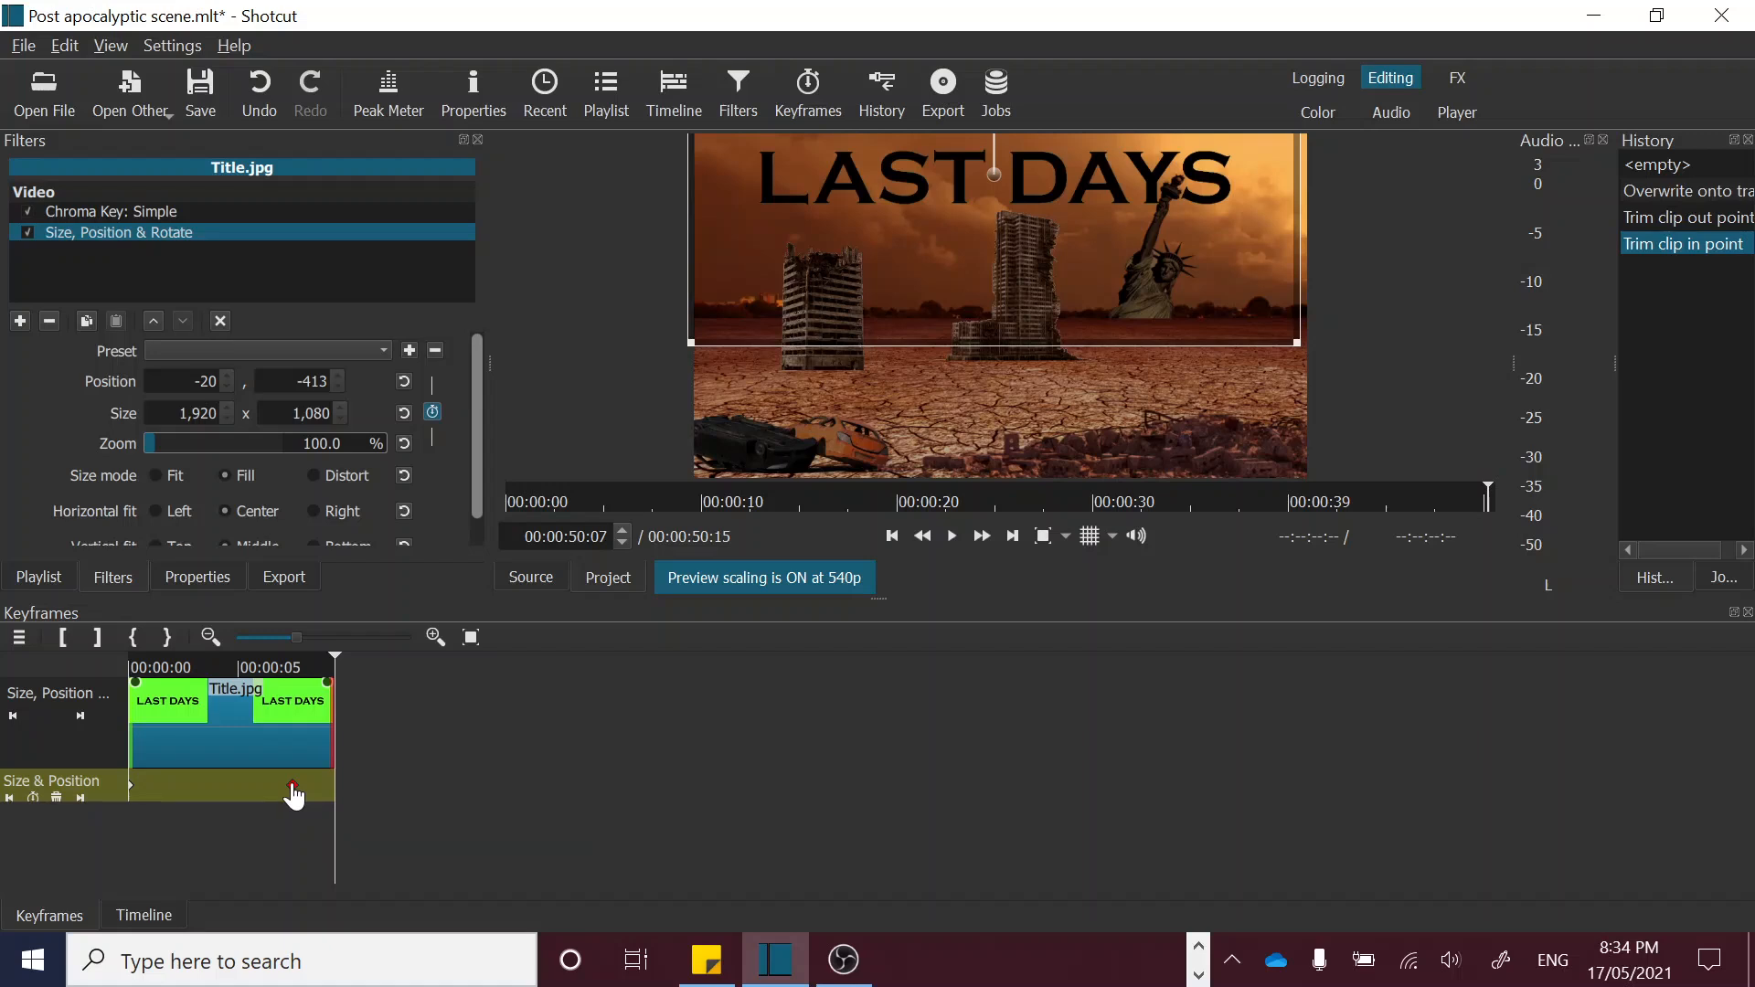
{"action": "left_click_drag", "start_coordinate": [293, 797], "coordinate": [267, 797]}
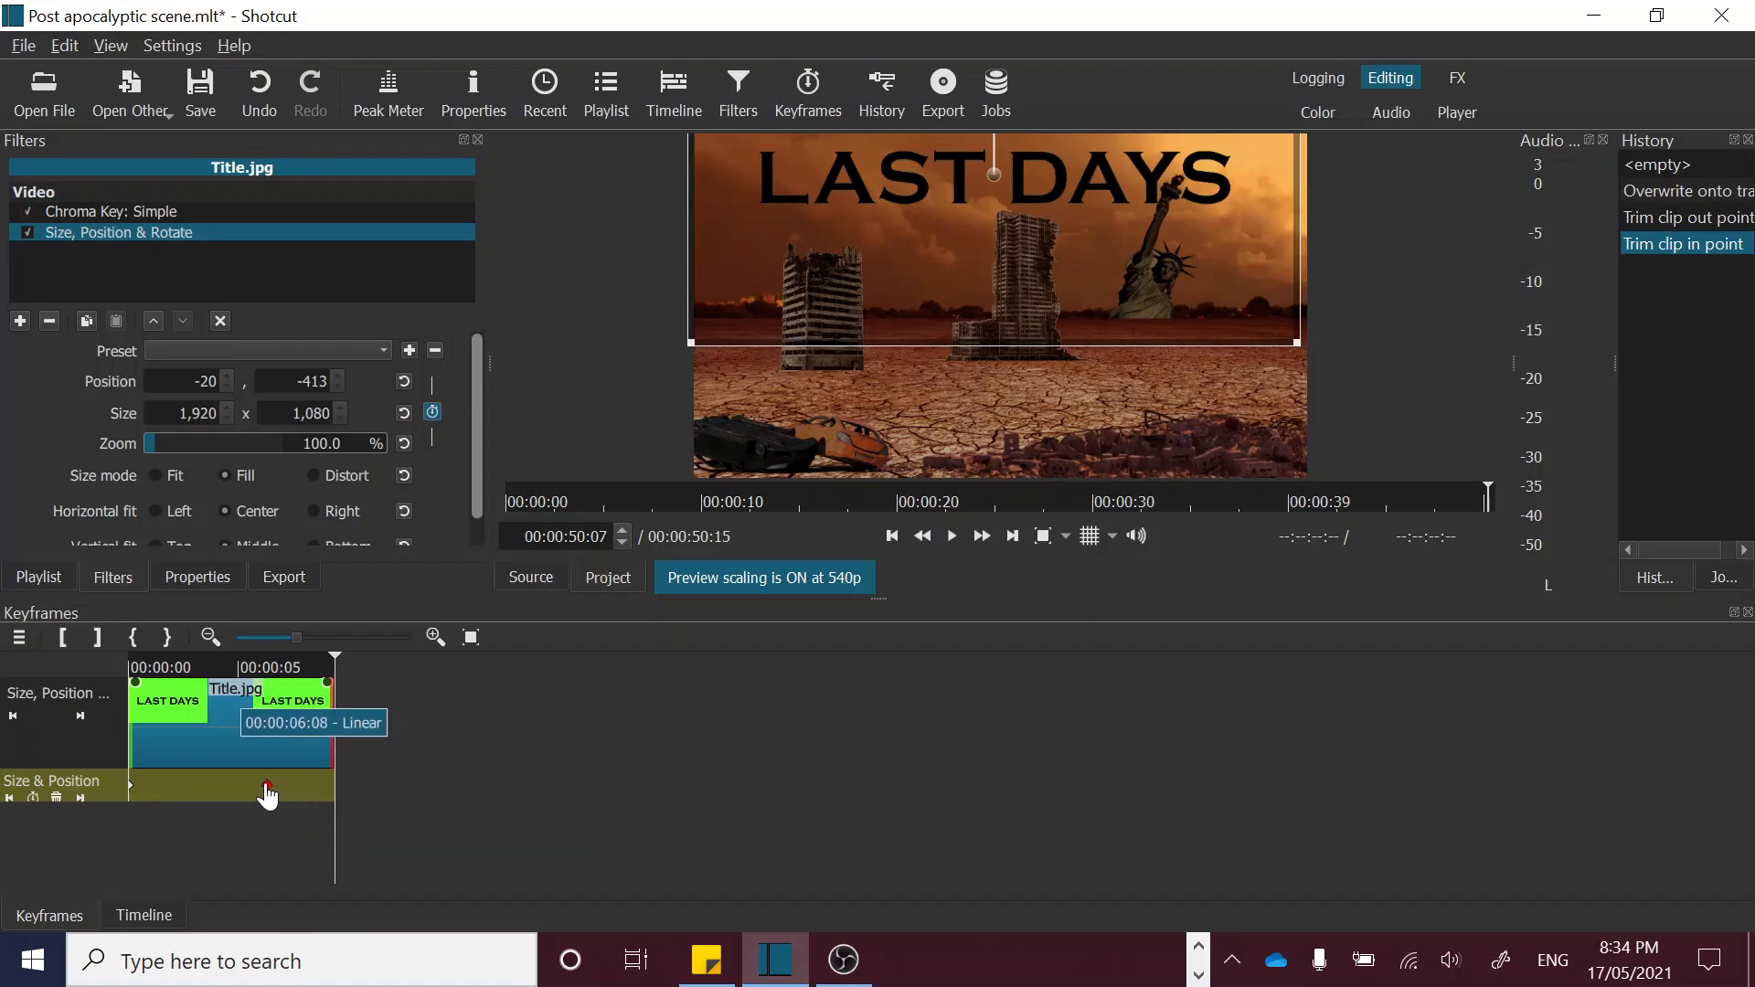
{"action": "left_click", "coordinate": [175, 666]}
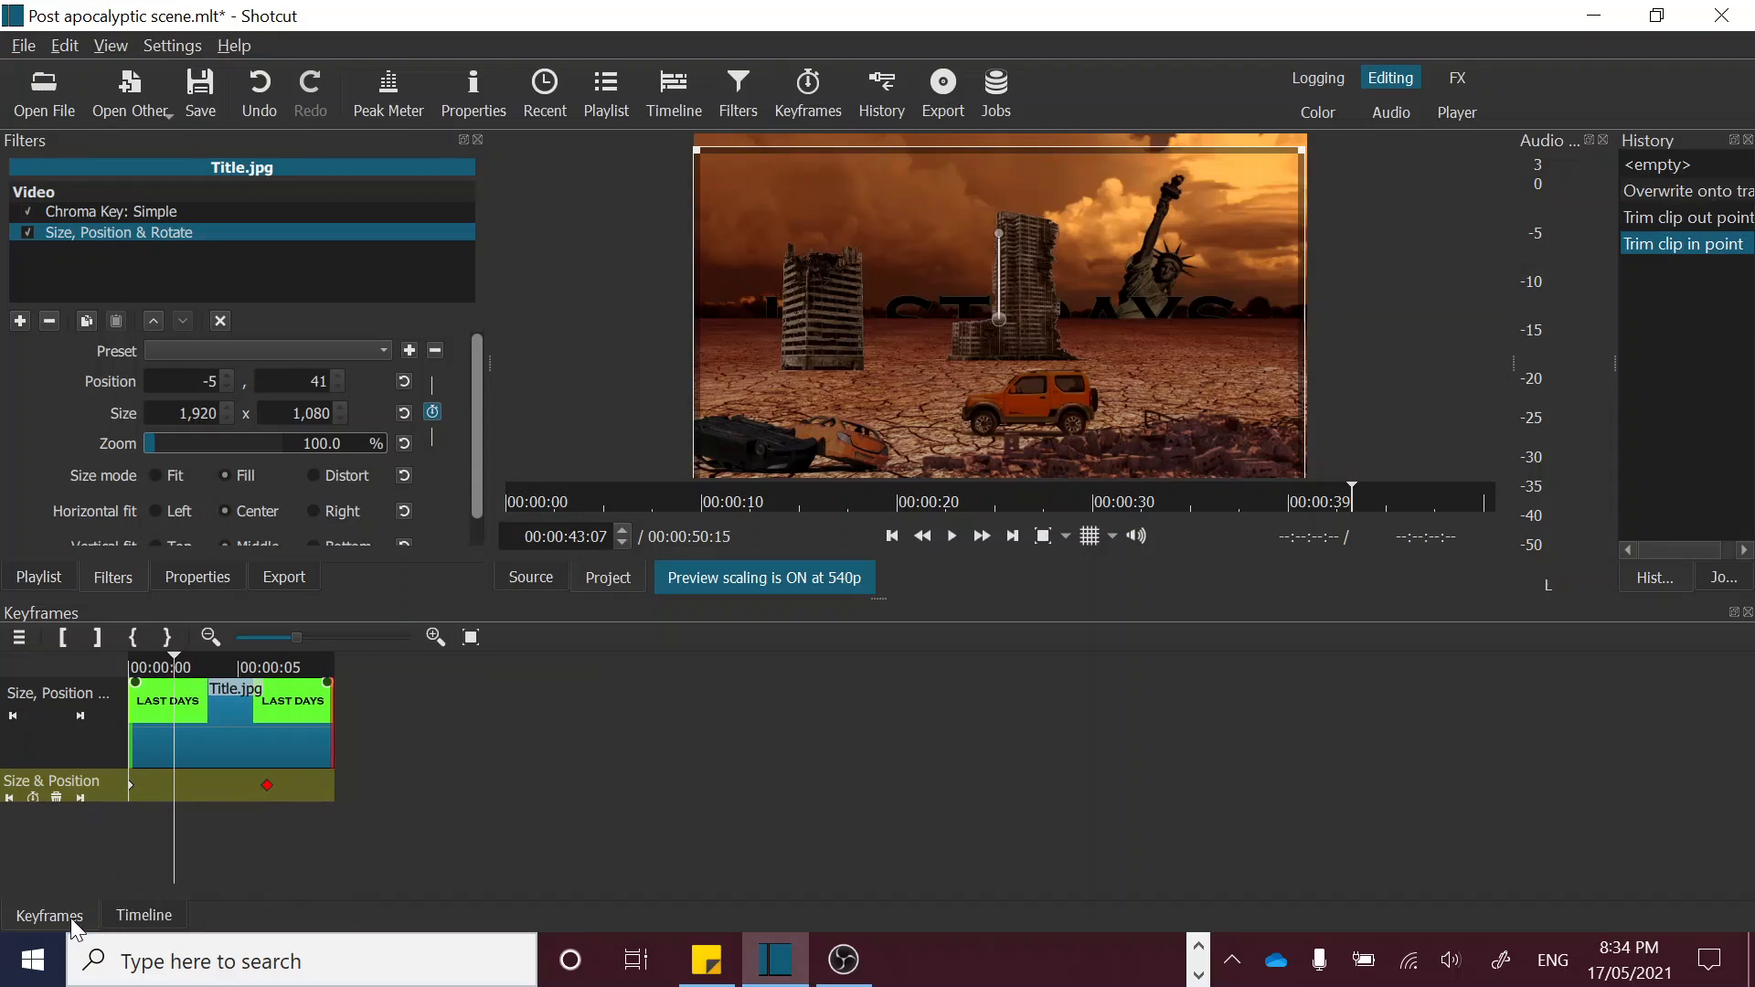
Step: Place Sand Storm light.mp4 from the playlist on track V13 at the start of the timeline
{"action": "left_click", "coordinate": [126, 914]}
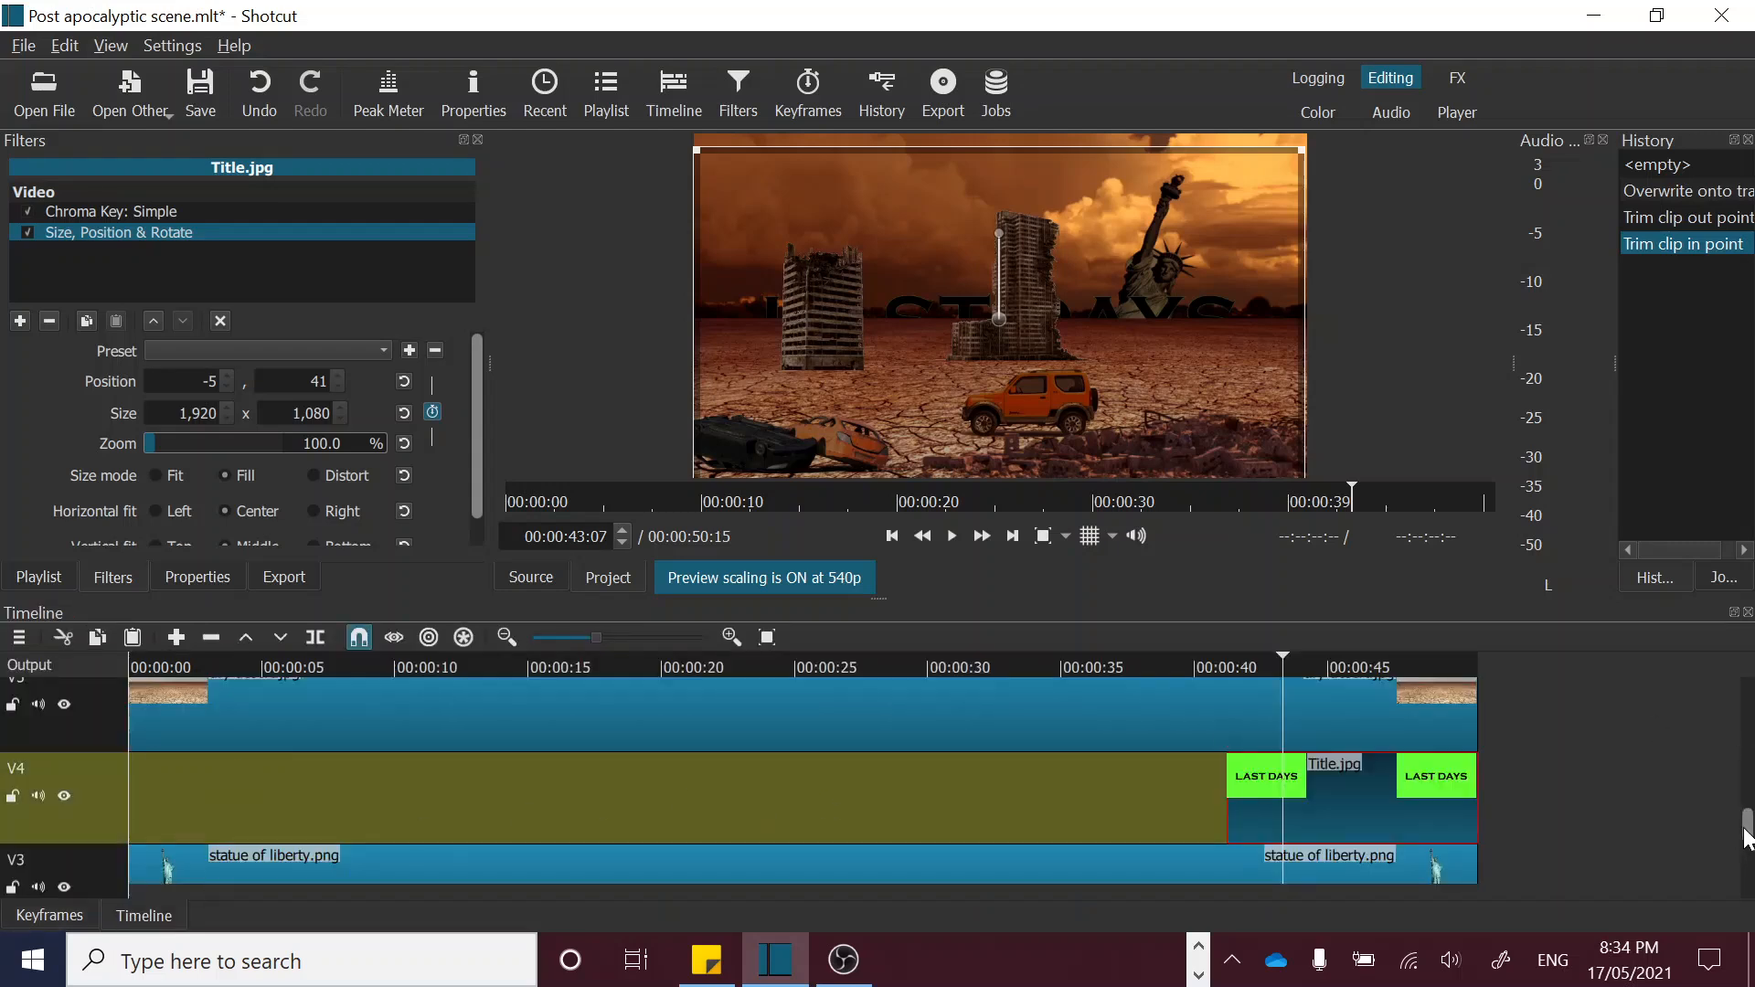
{"action": "left_click_drag", "start_coordinate": [1745, 836], "coordinate": [1747, 702]}
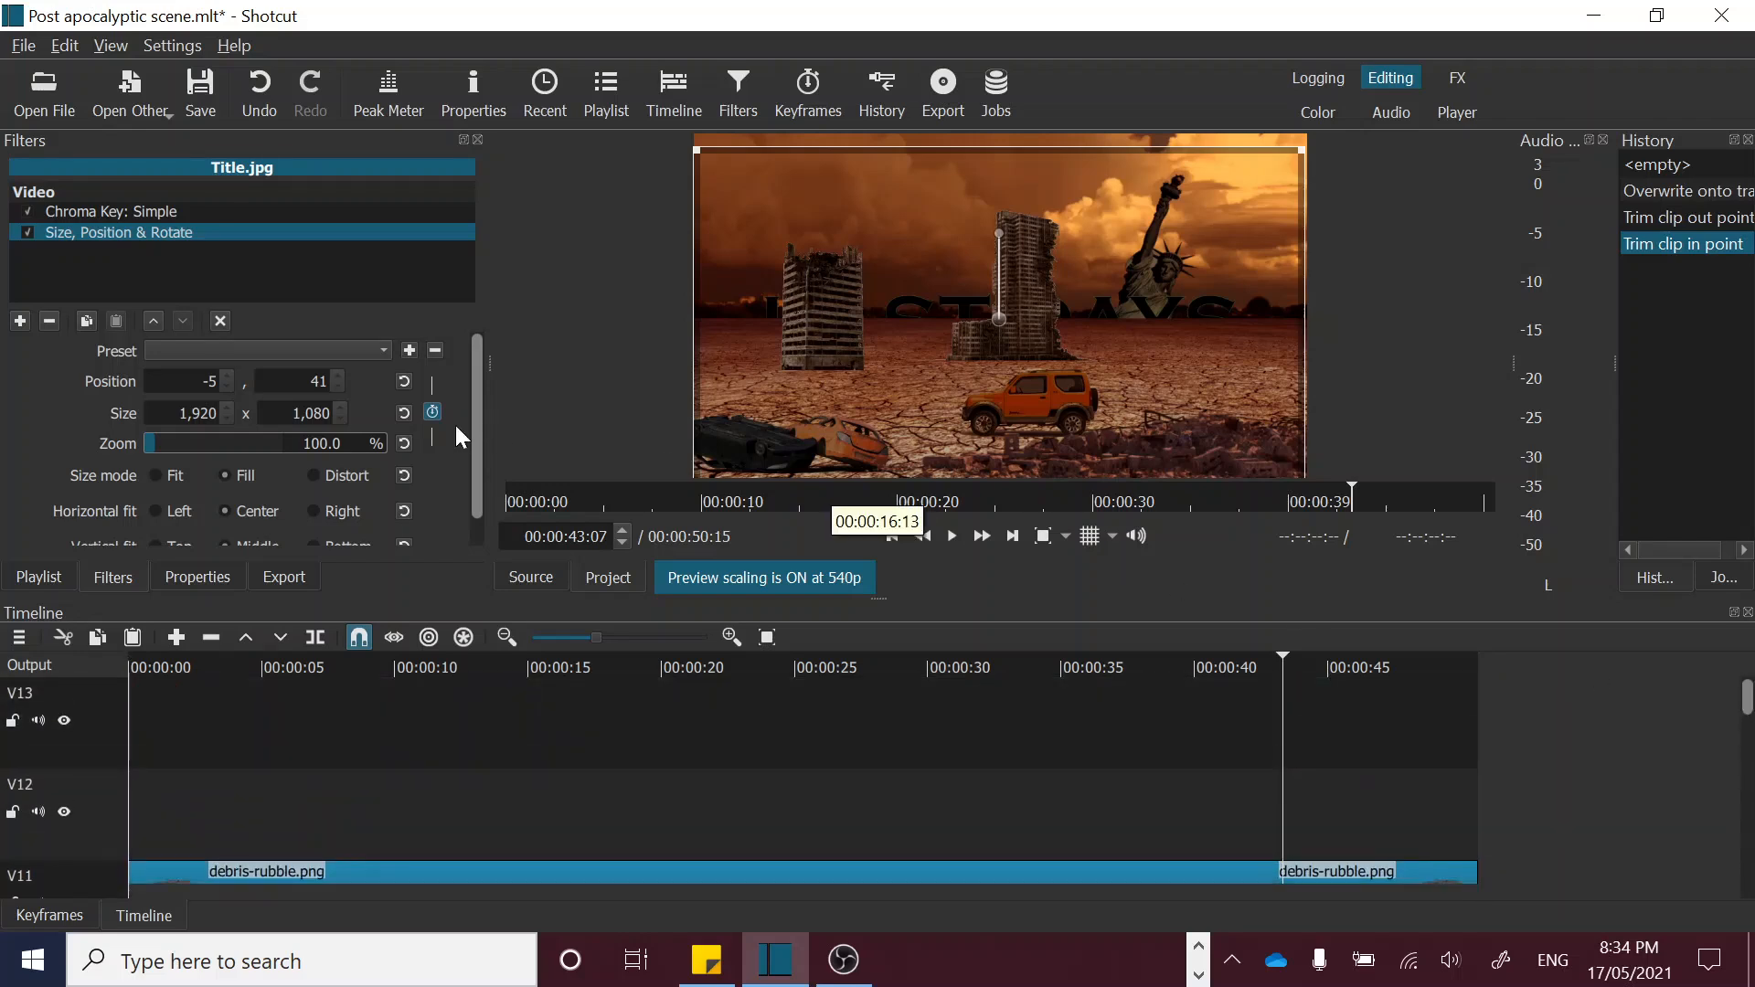
{"action": "left_click", "coordinate": [599, 88]}
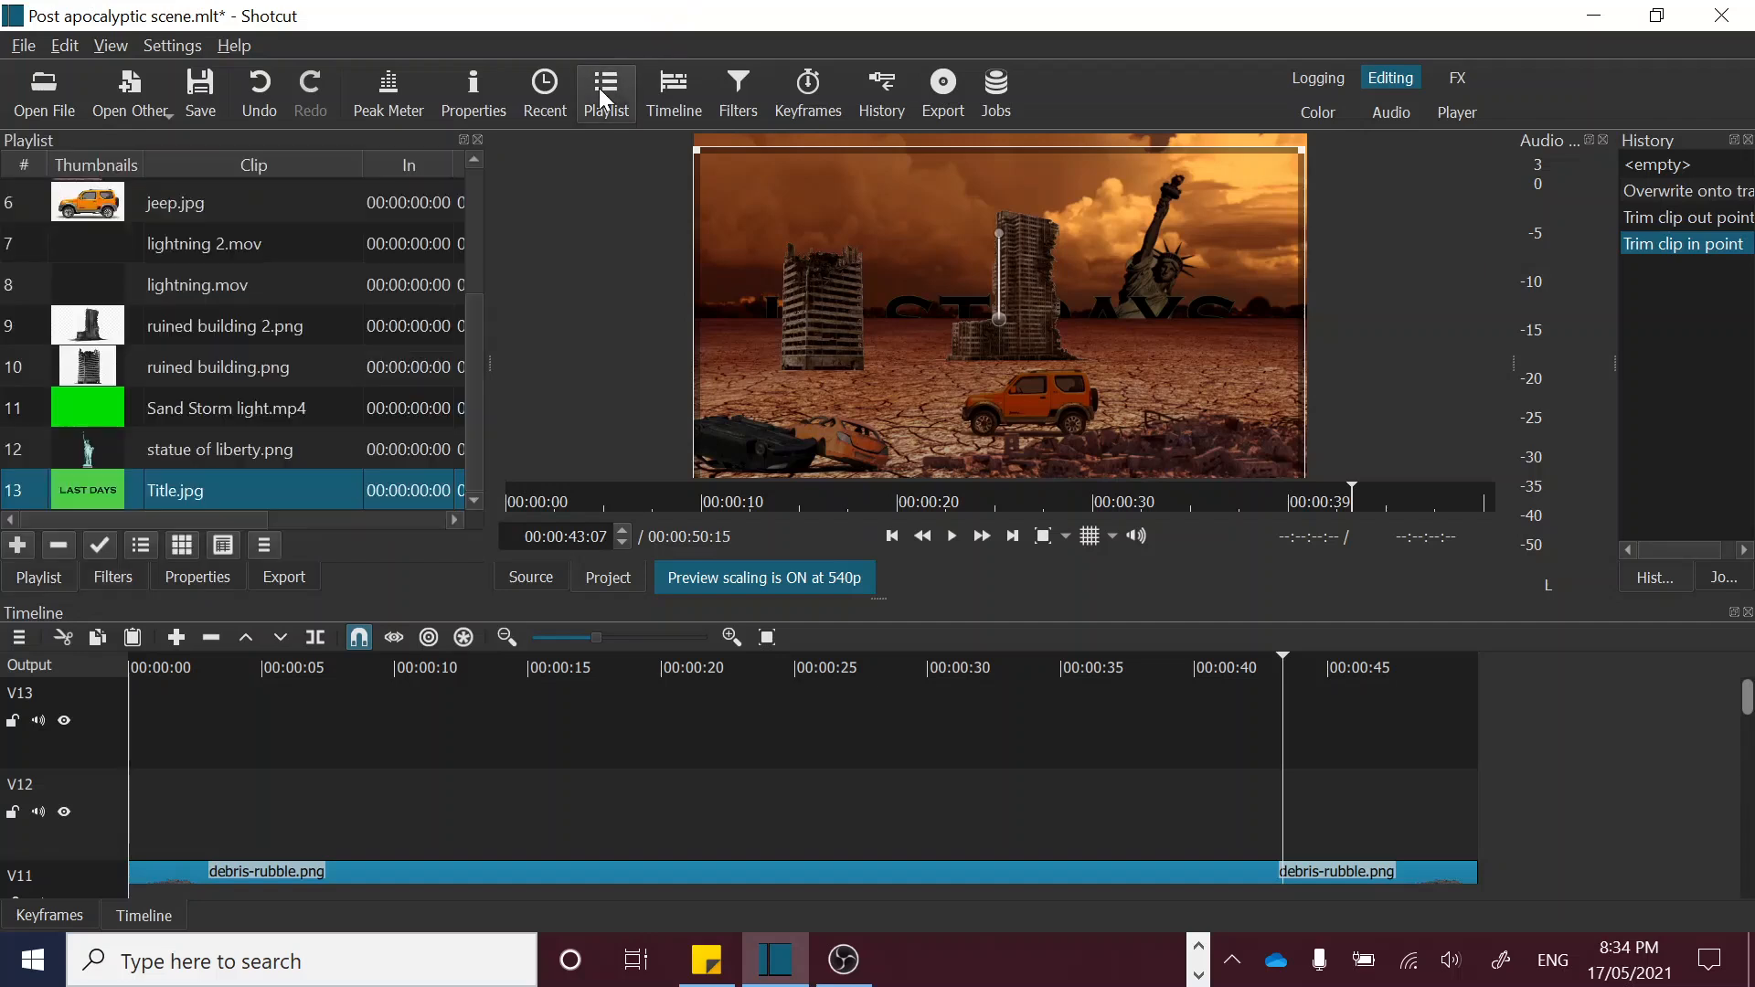
{"action": "scroll", "coordinate": [469, 424], "scroll_direction": "up", "scroll_amount": 1}
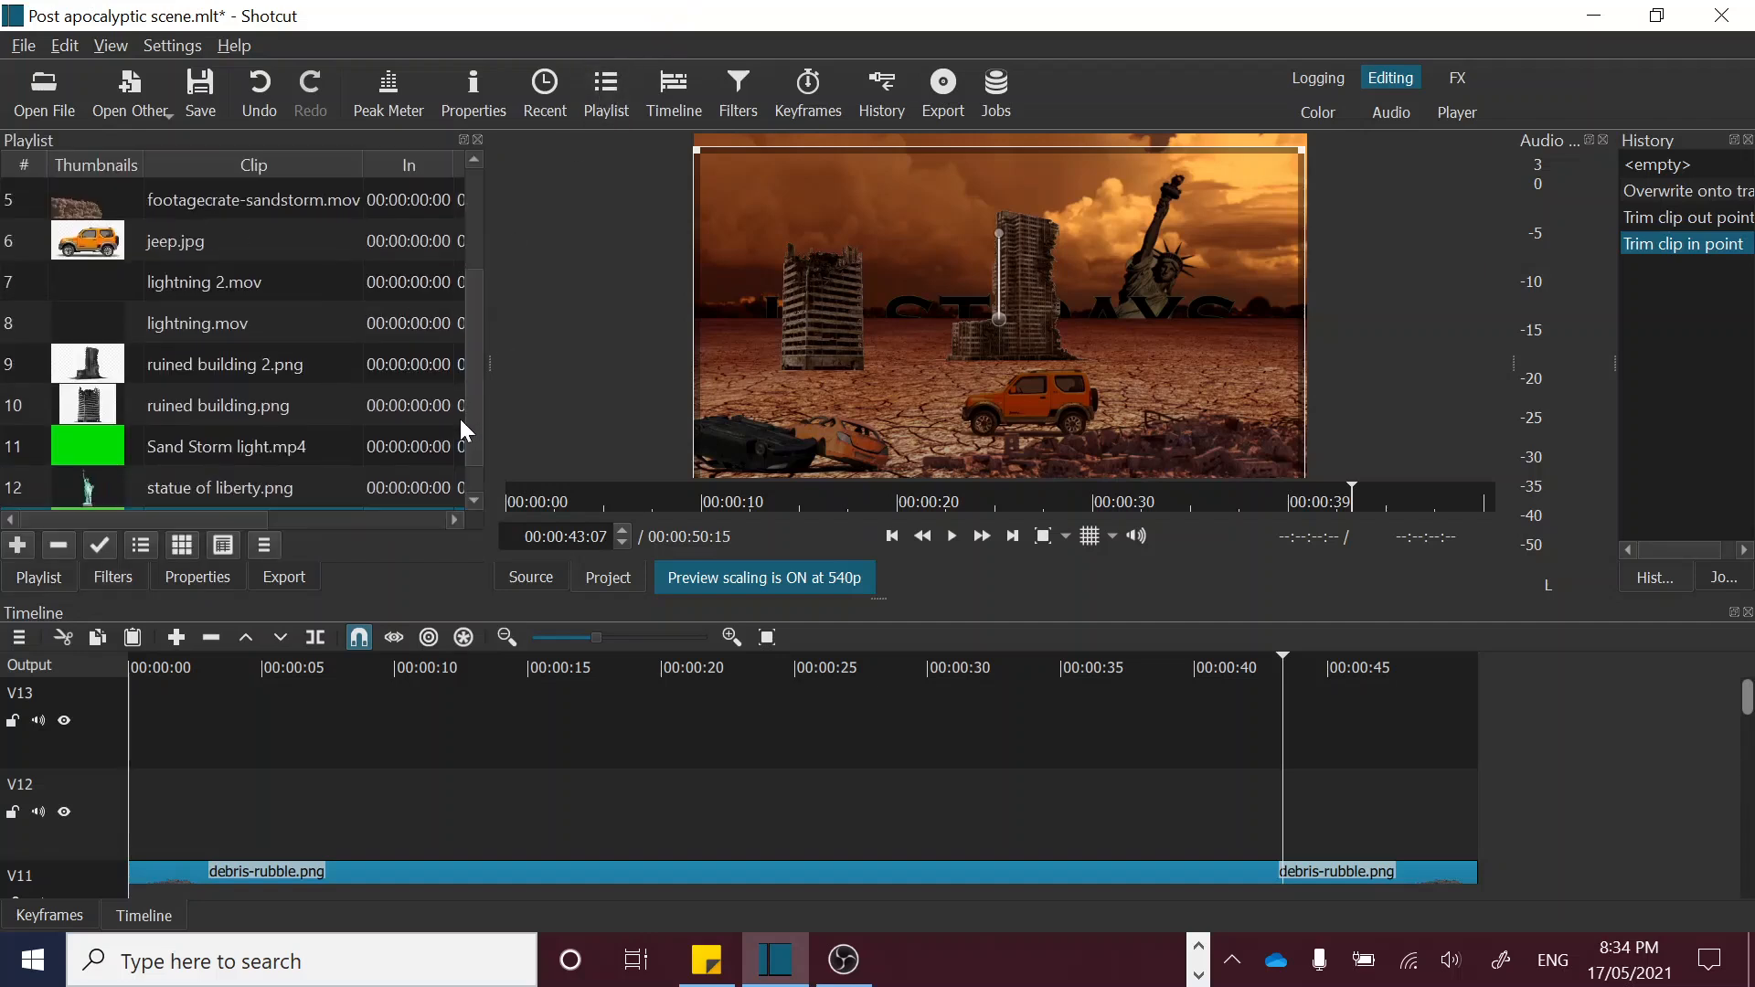
{"action": "scroll", "coordinate": [459, 418], "scroll_direction": "down", "scroll_amount": 1}
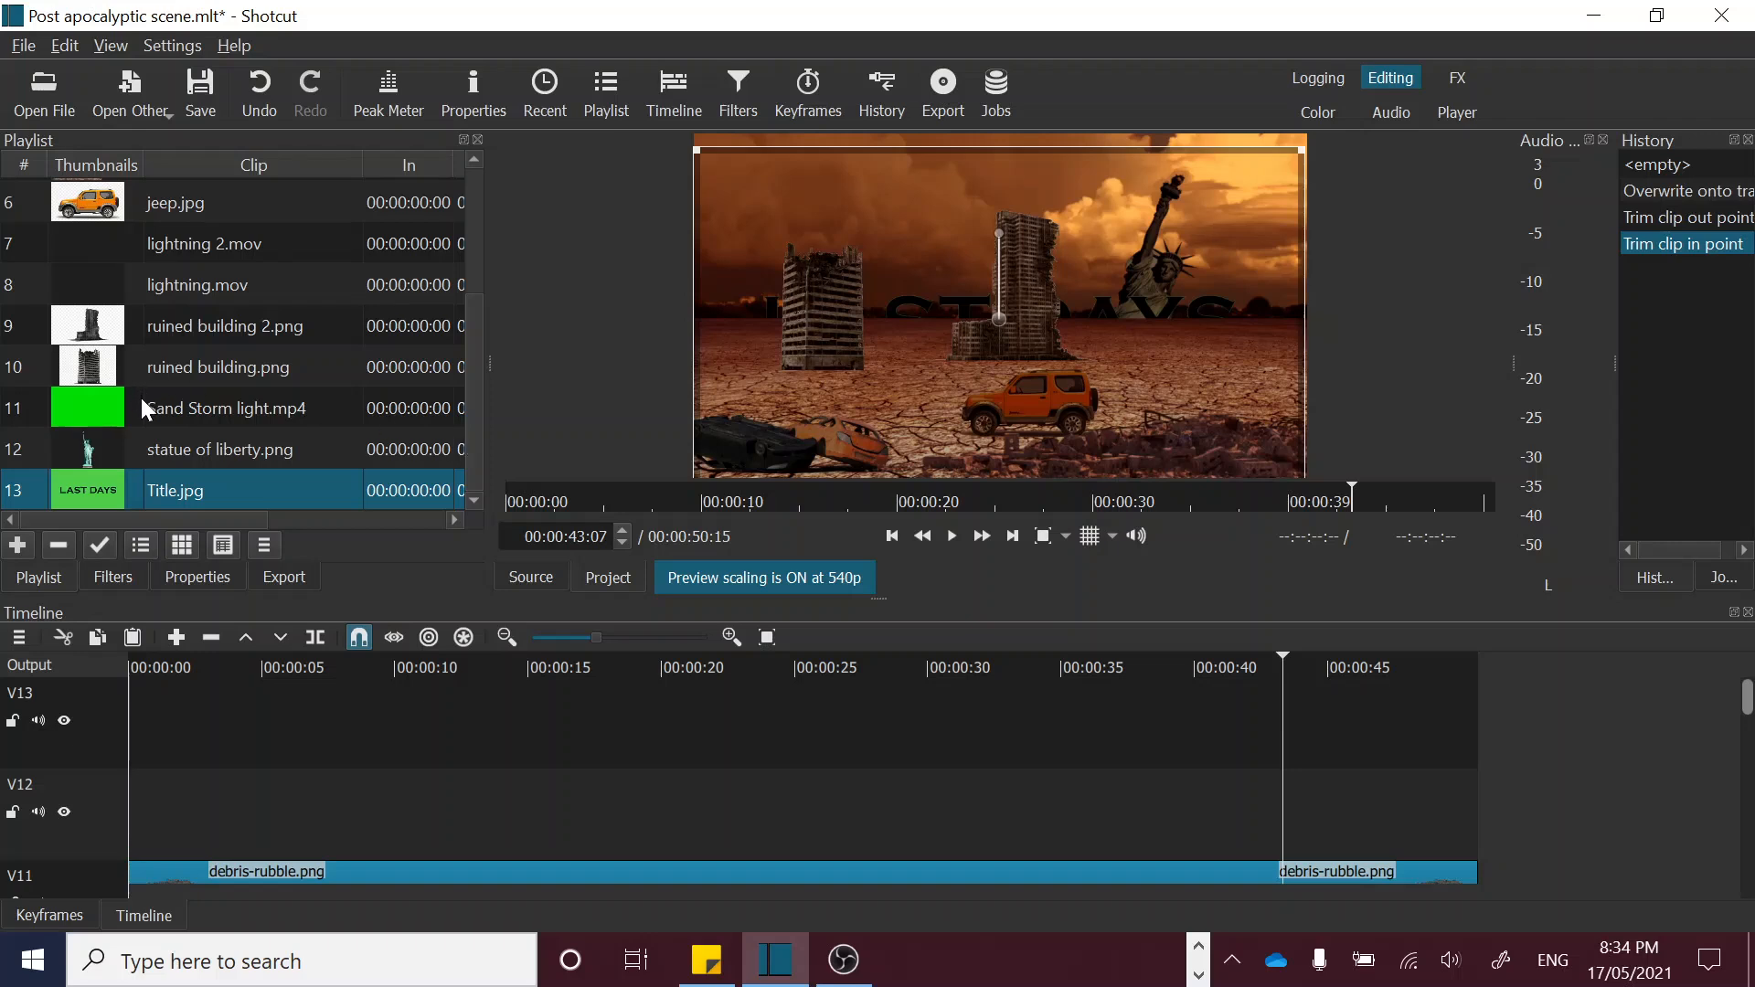
{"action": "left_click", "coordinate": [112, 403]}
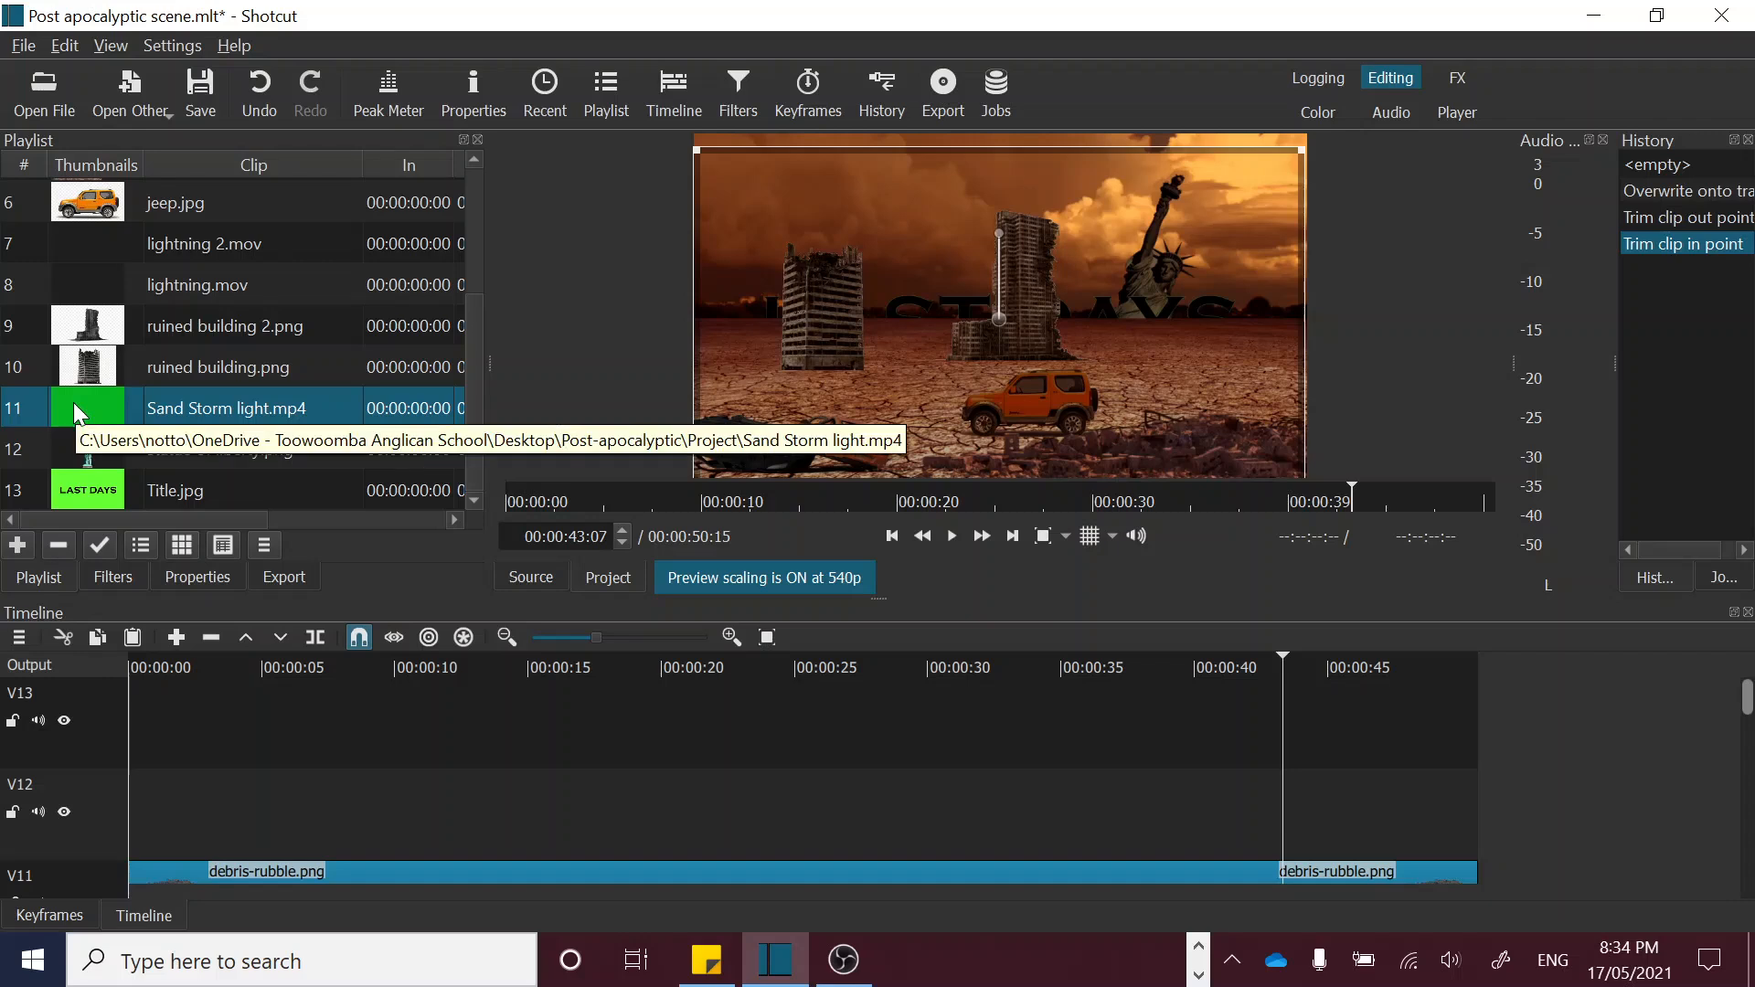
{"action": "left_click_drag", "start_coordinate": [73, 402], "coordinate": [202, 715]}
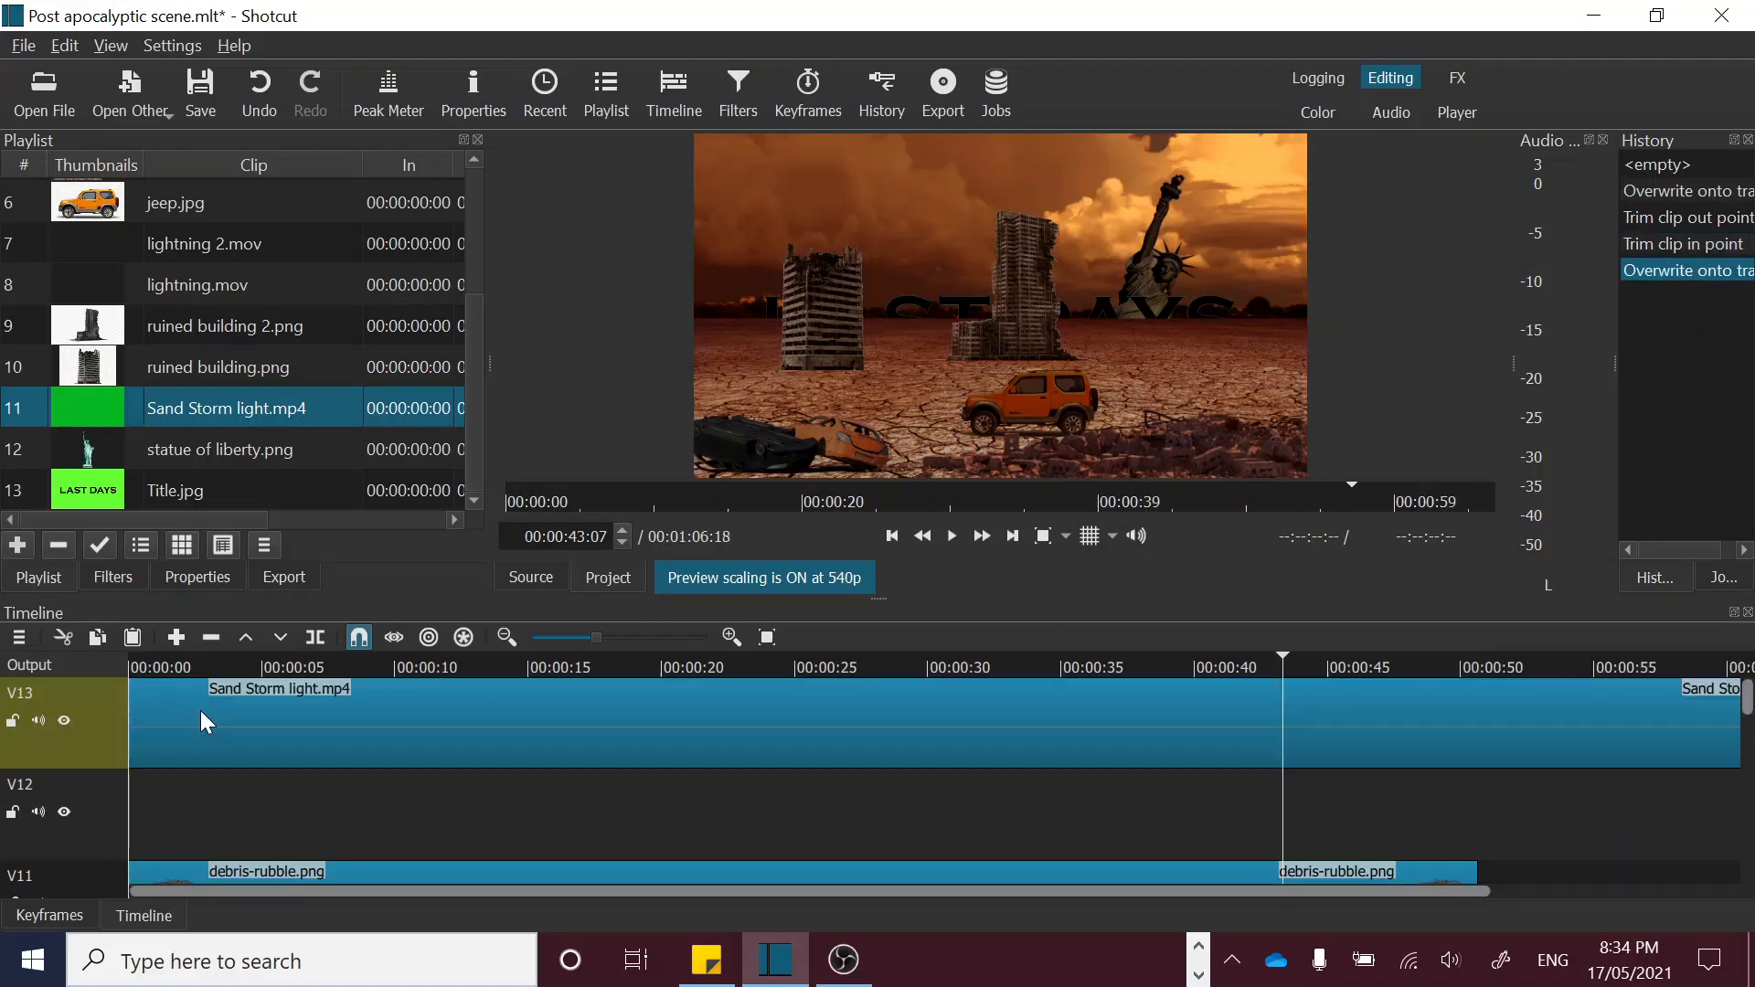
Step: Add a Chroma Key: Simple filter to Sand Storm light.mp4, set Distance to 69.4%, and preview the keyed dust over the scene
{"action": "left_click", "coordinate": [175, 665]}
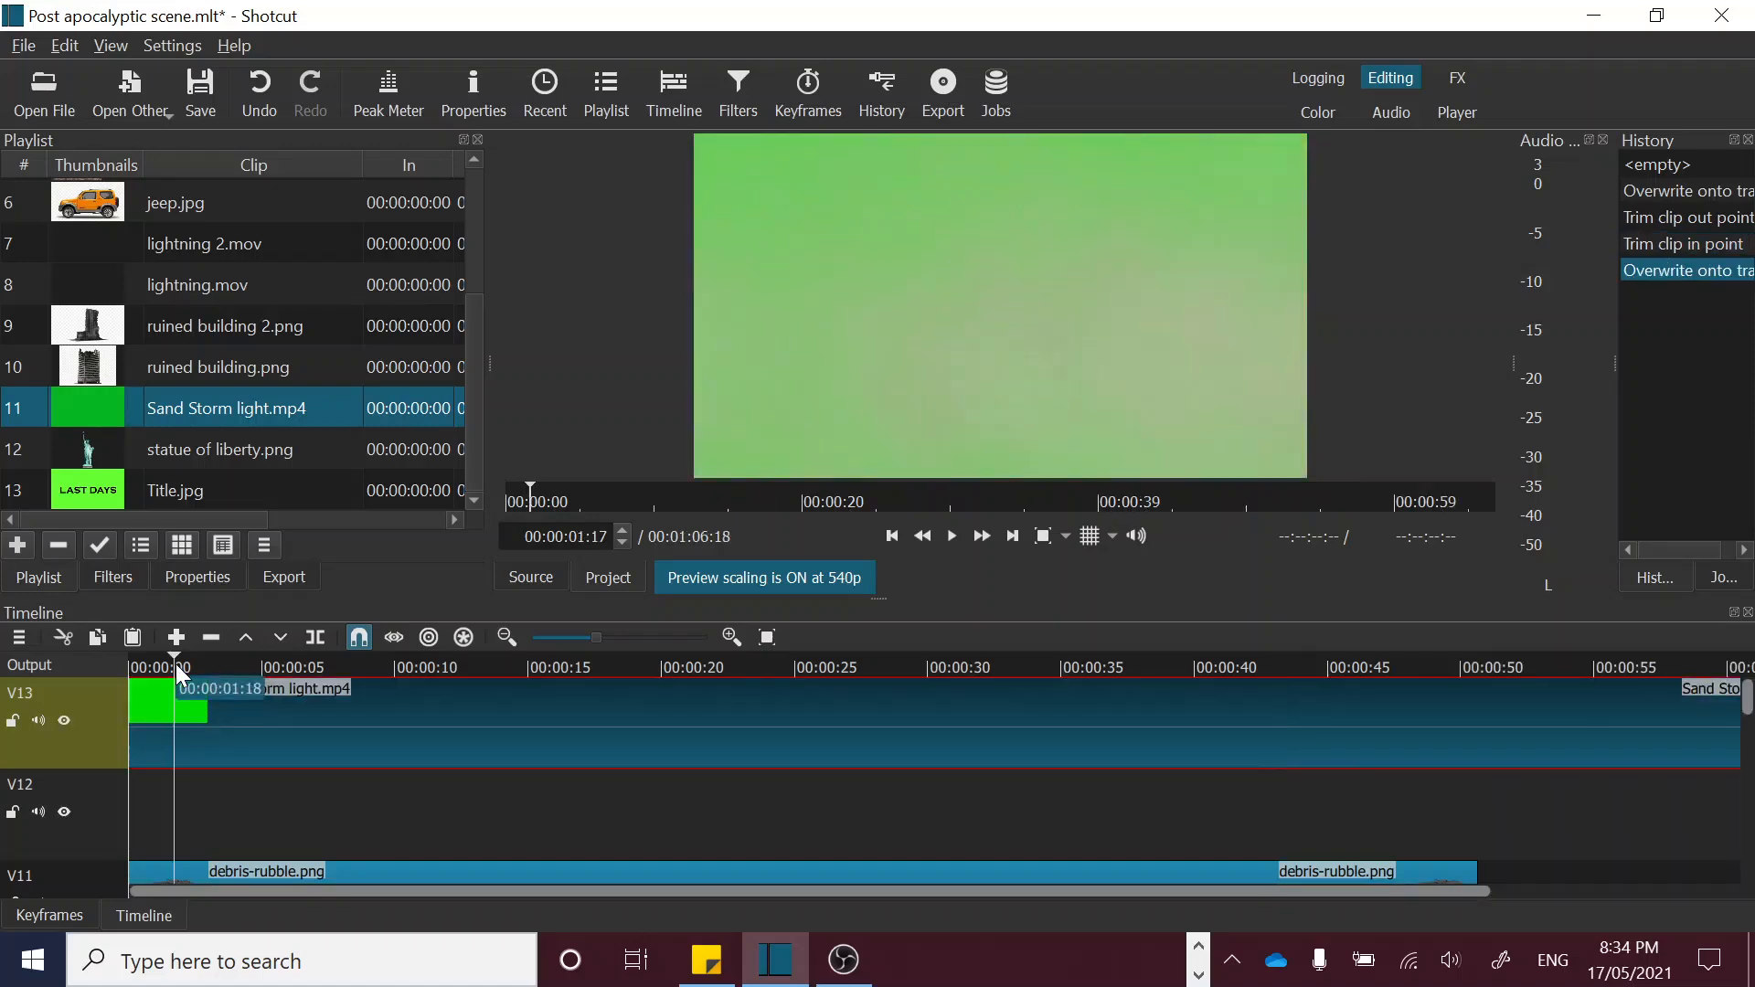
{"action": "left_click_drag", "start_coordinate": [175, 664], "coordinate": [648, 681]}
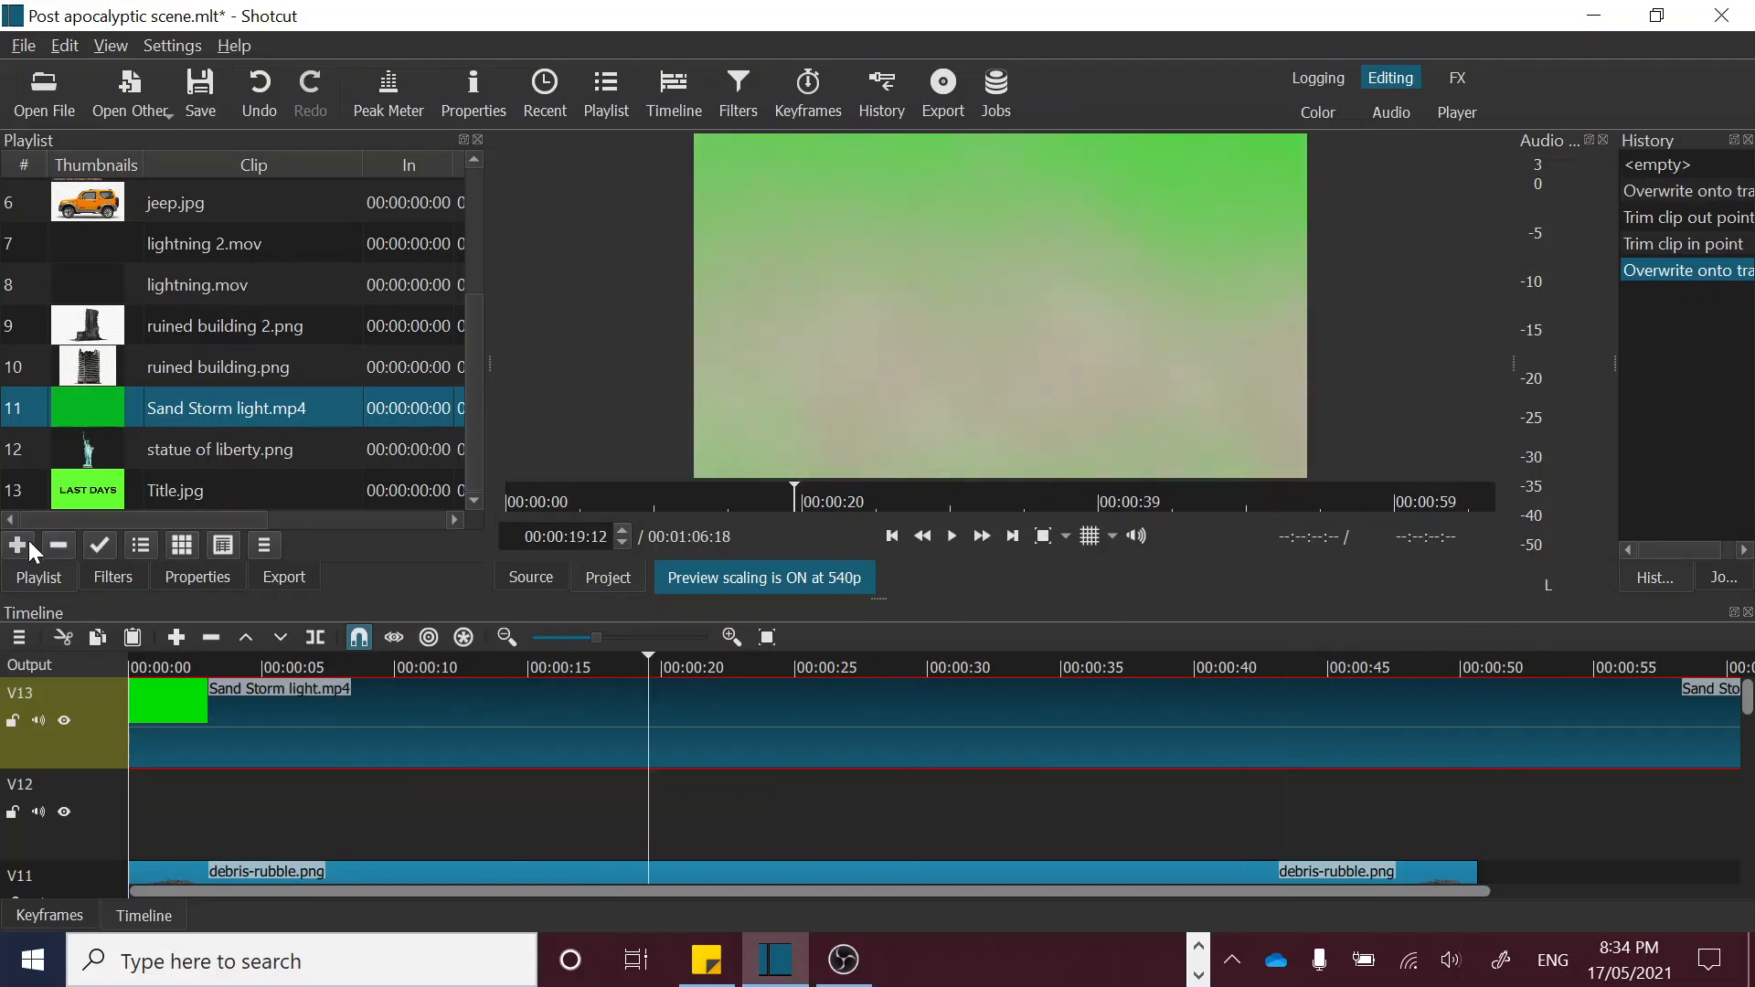
{"action": "left_click", "coordinate": [113, 577]}
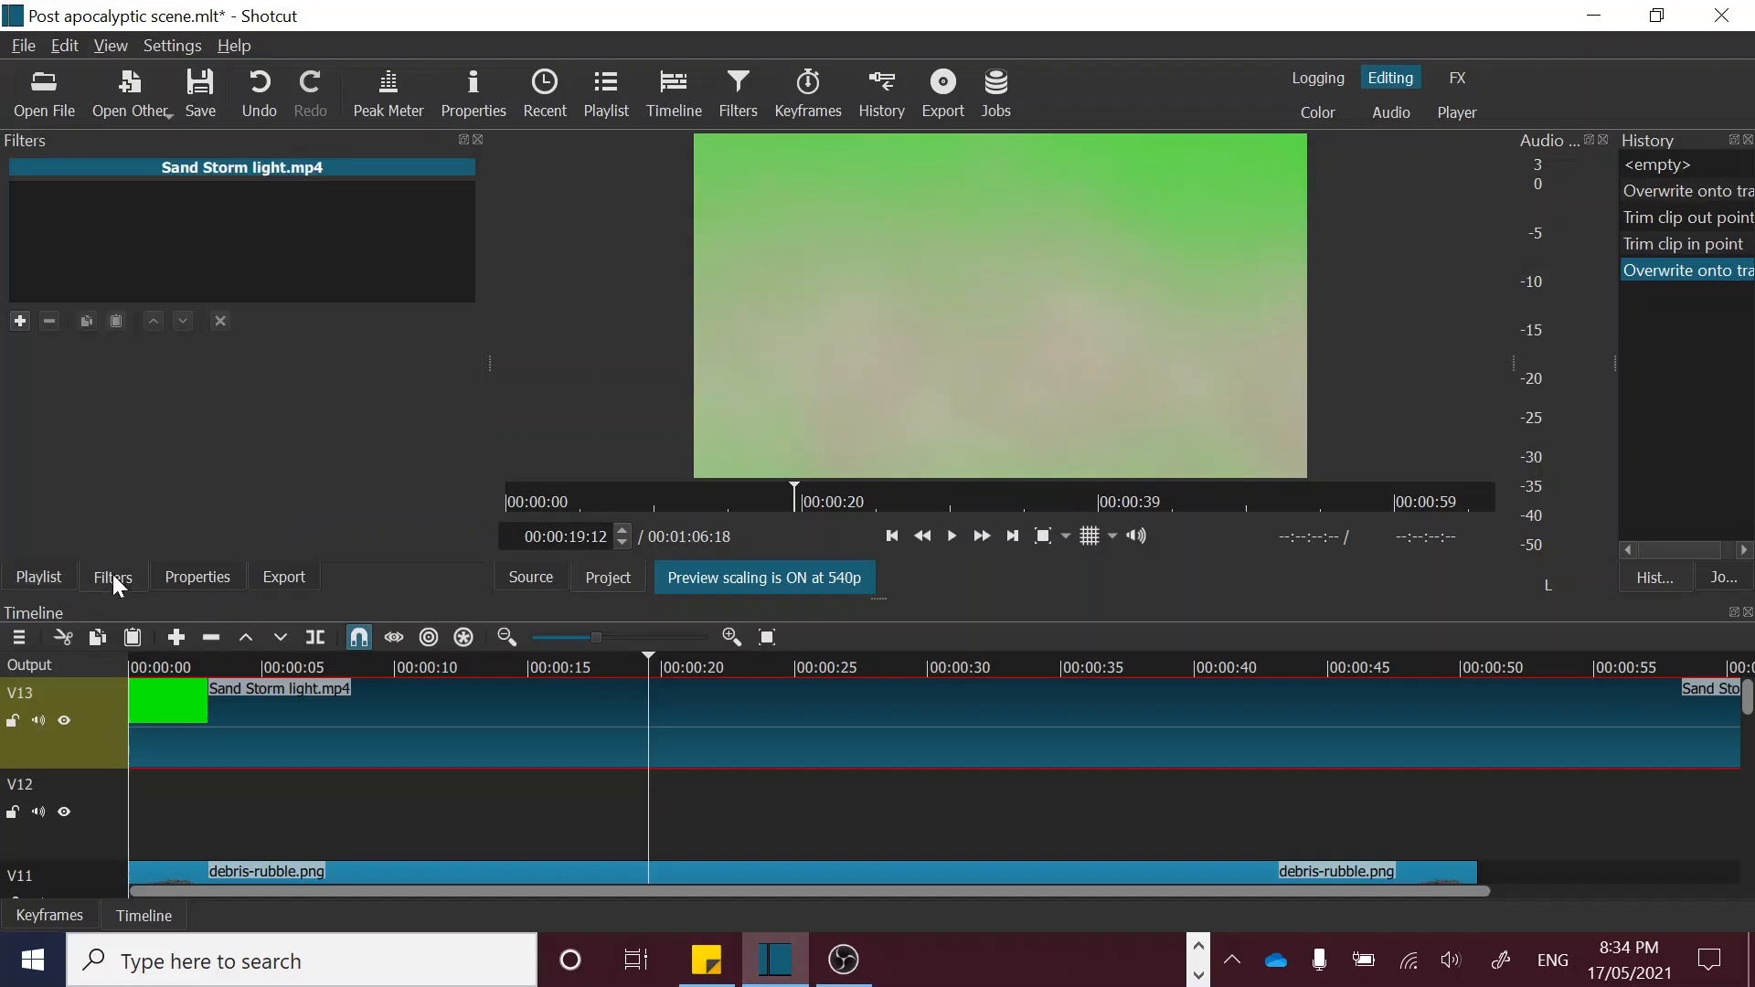
{"action": "left_click", "coordinate": [22, 316]}
{"action": "left_click", "coordinate": [107, 312]}
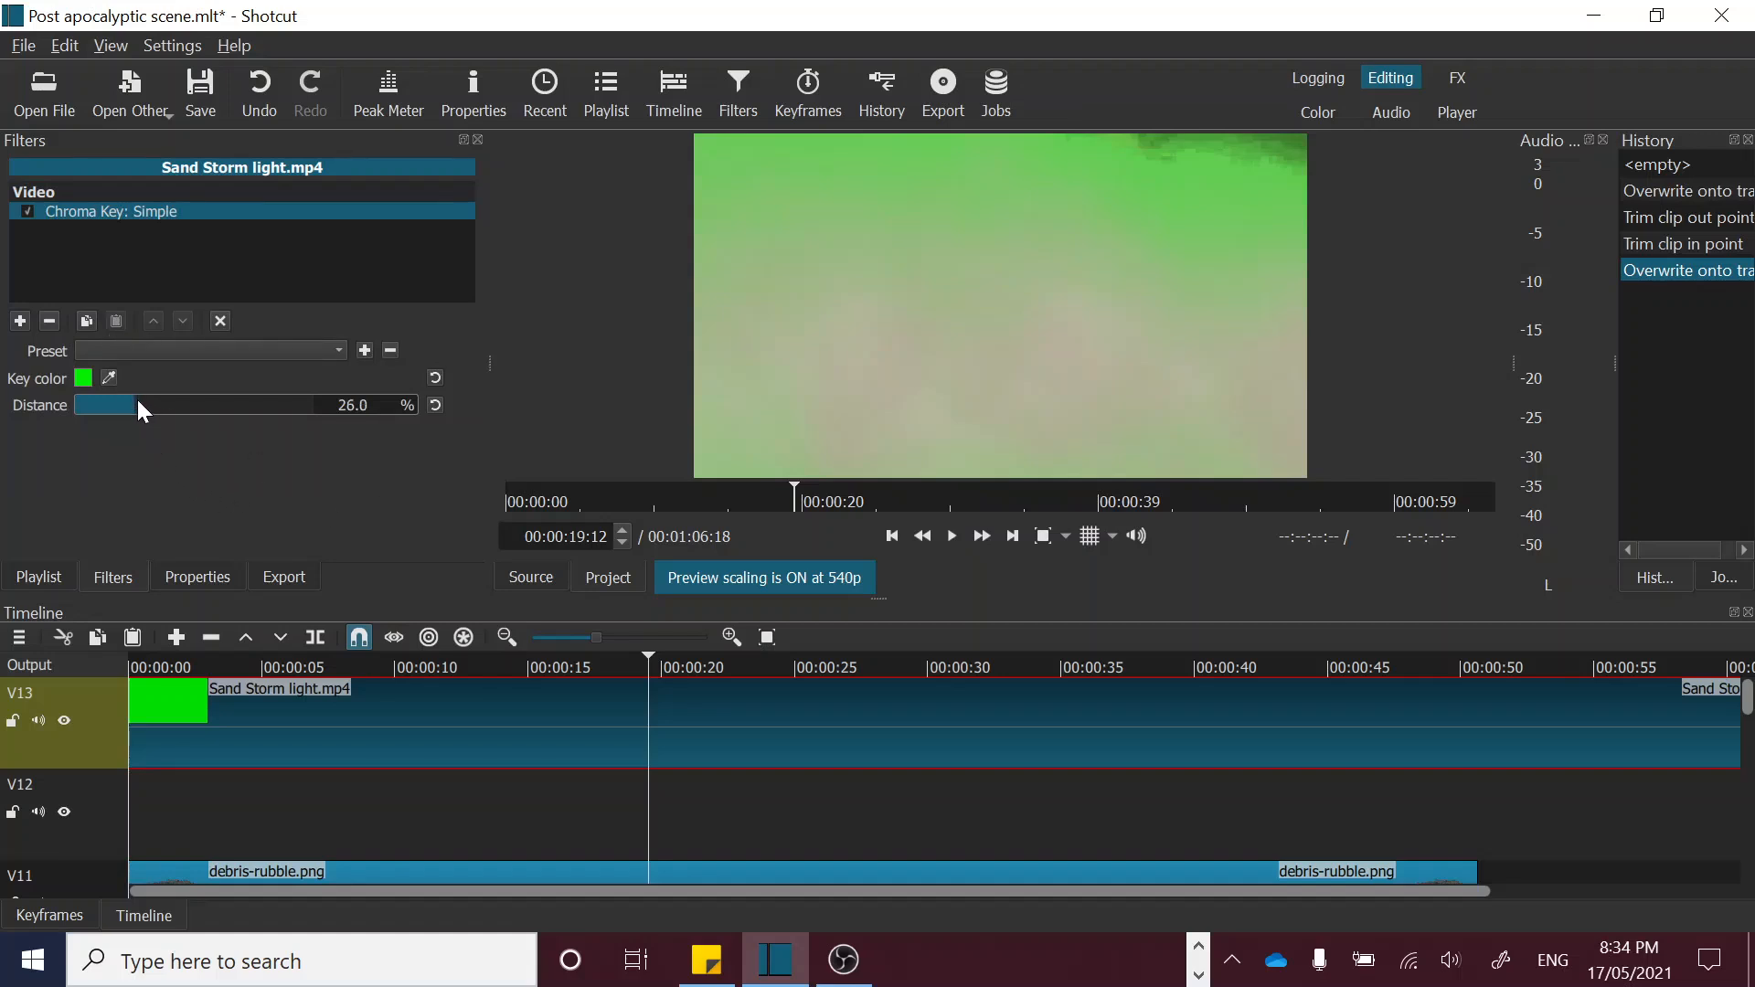
{"action": "left_click_drag", "start_coordinate": [138, 402], "coordinate": [246, 426]}
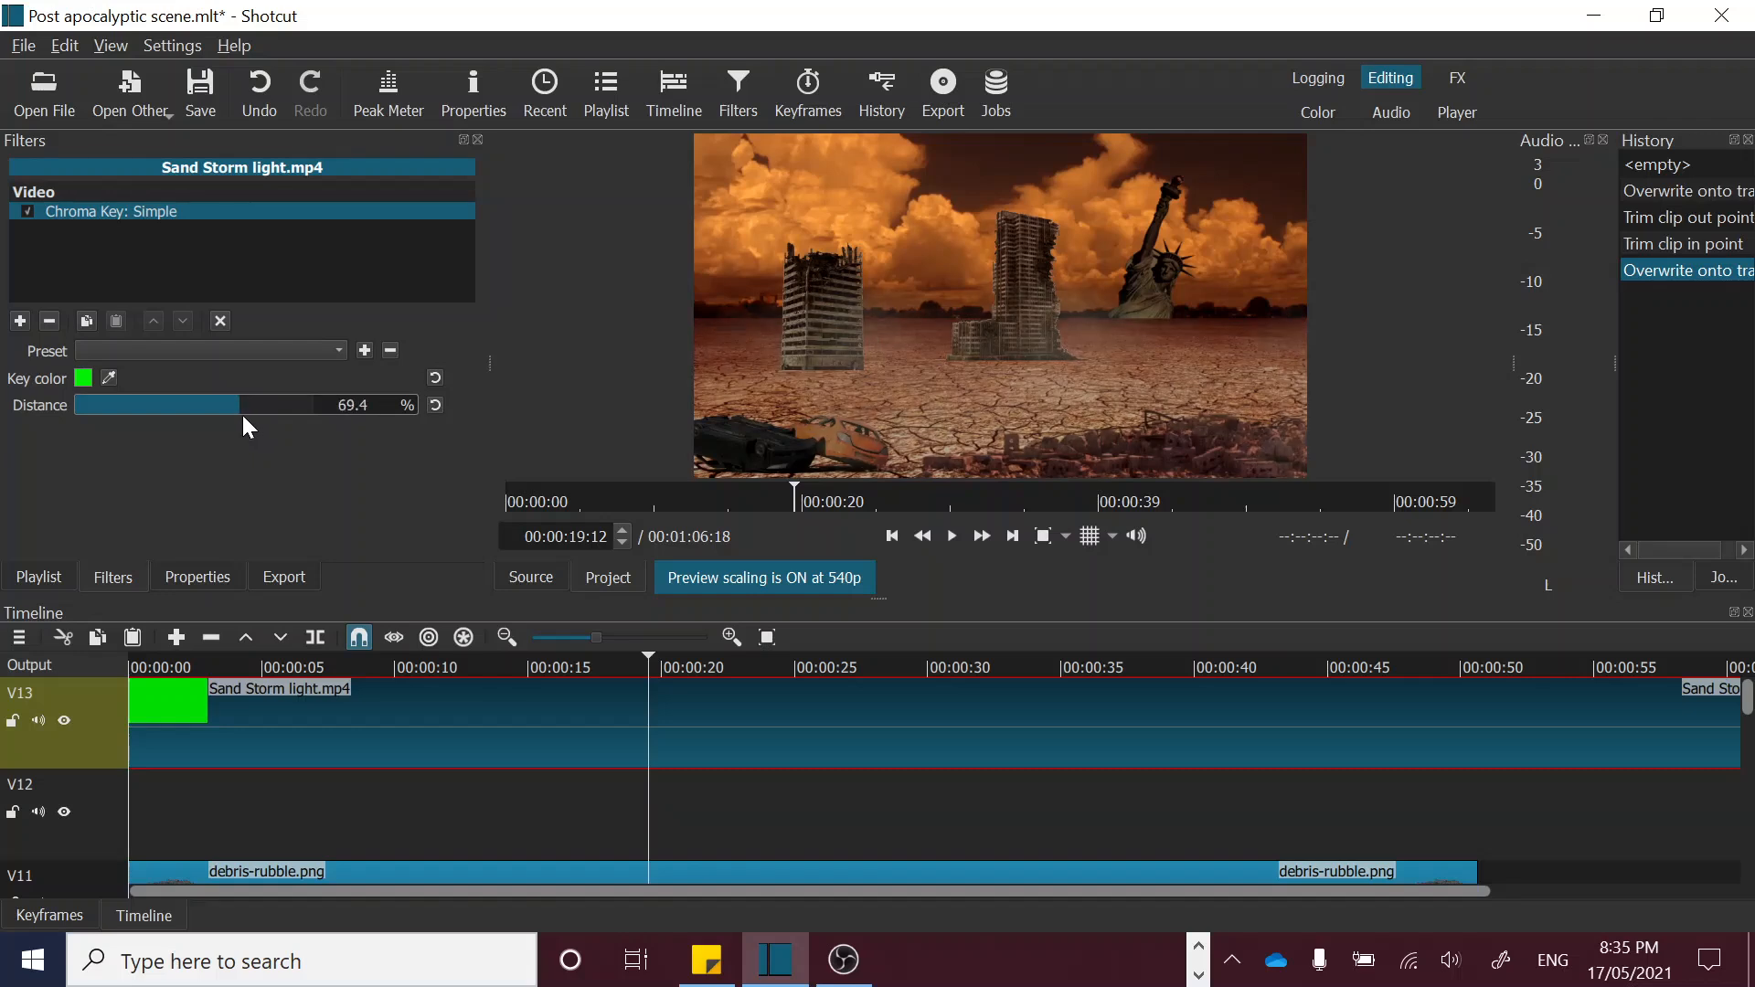
{"action": "left_click", "coordinate": [263, 665]}
{"action": "key", "text": "space"}
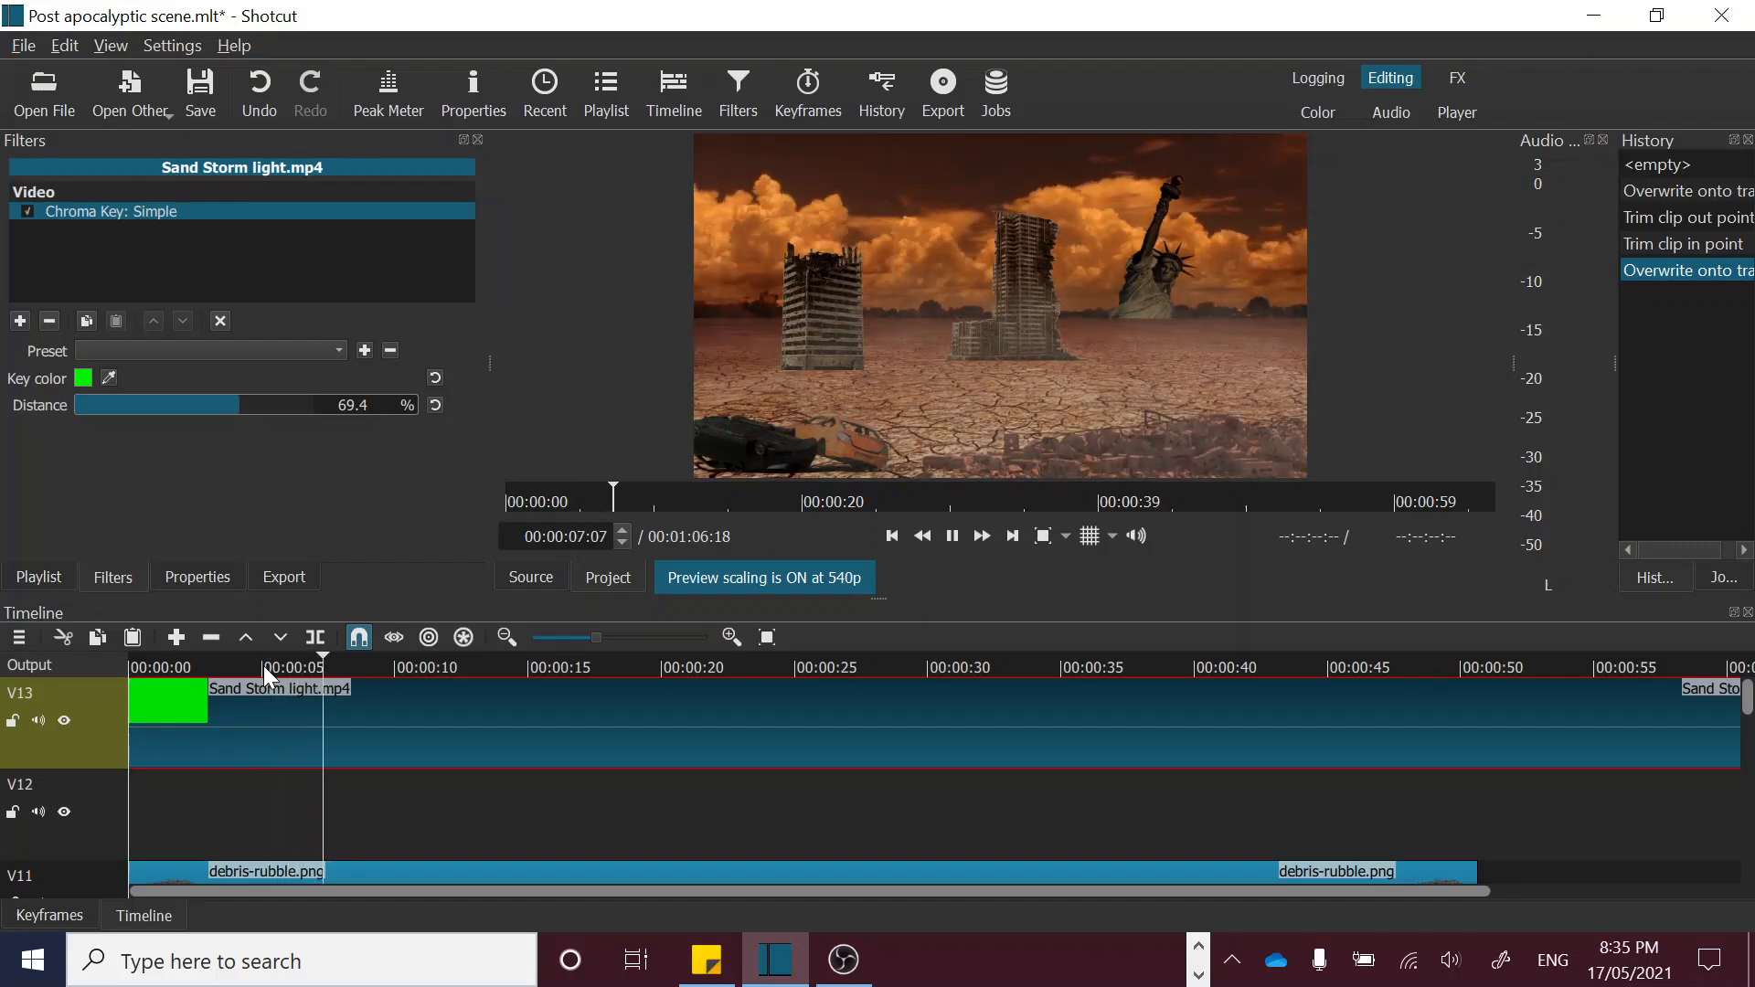
{"action": "key", "text": "space"}
{"action": "left_click", "coordinate": [320, 671]}
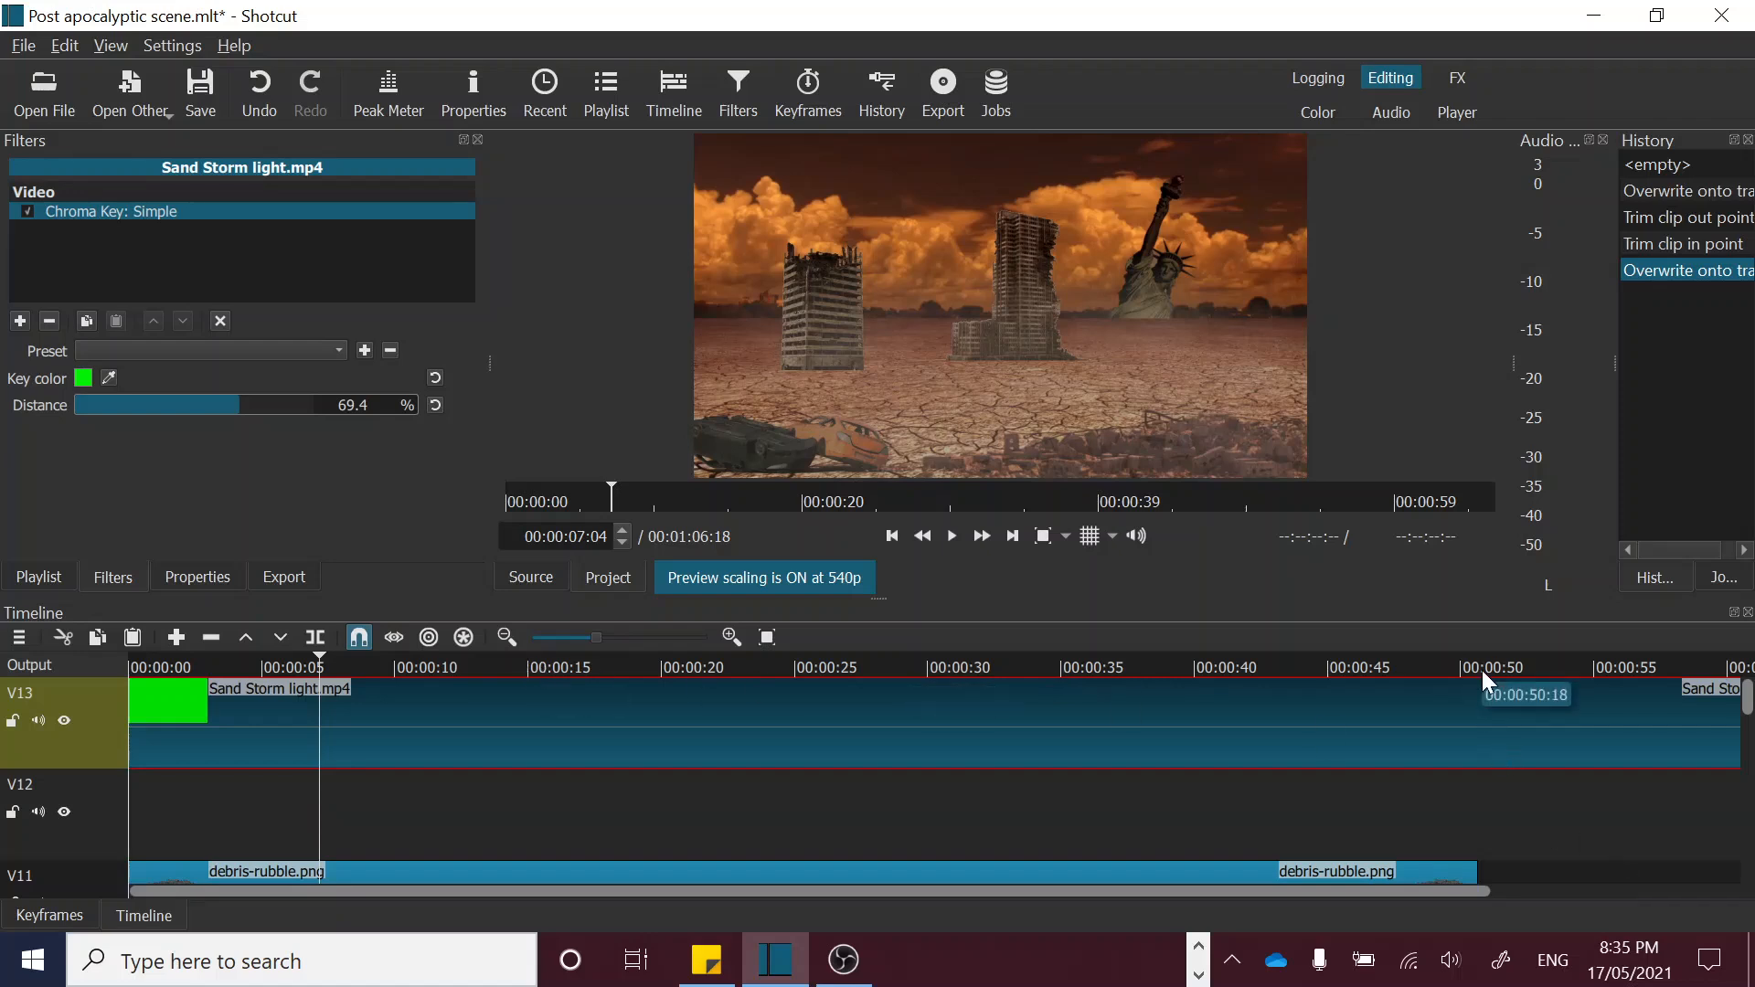
Step: Split the Sand Storm light.mp4 clip on V13 at 00:00:50:06 and delete the part after the split
{"action": "left_click", "coordinate": [1442, 665]}
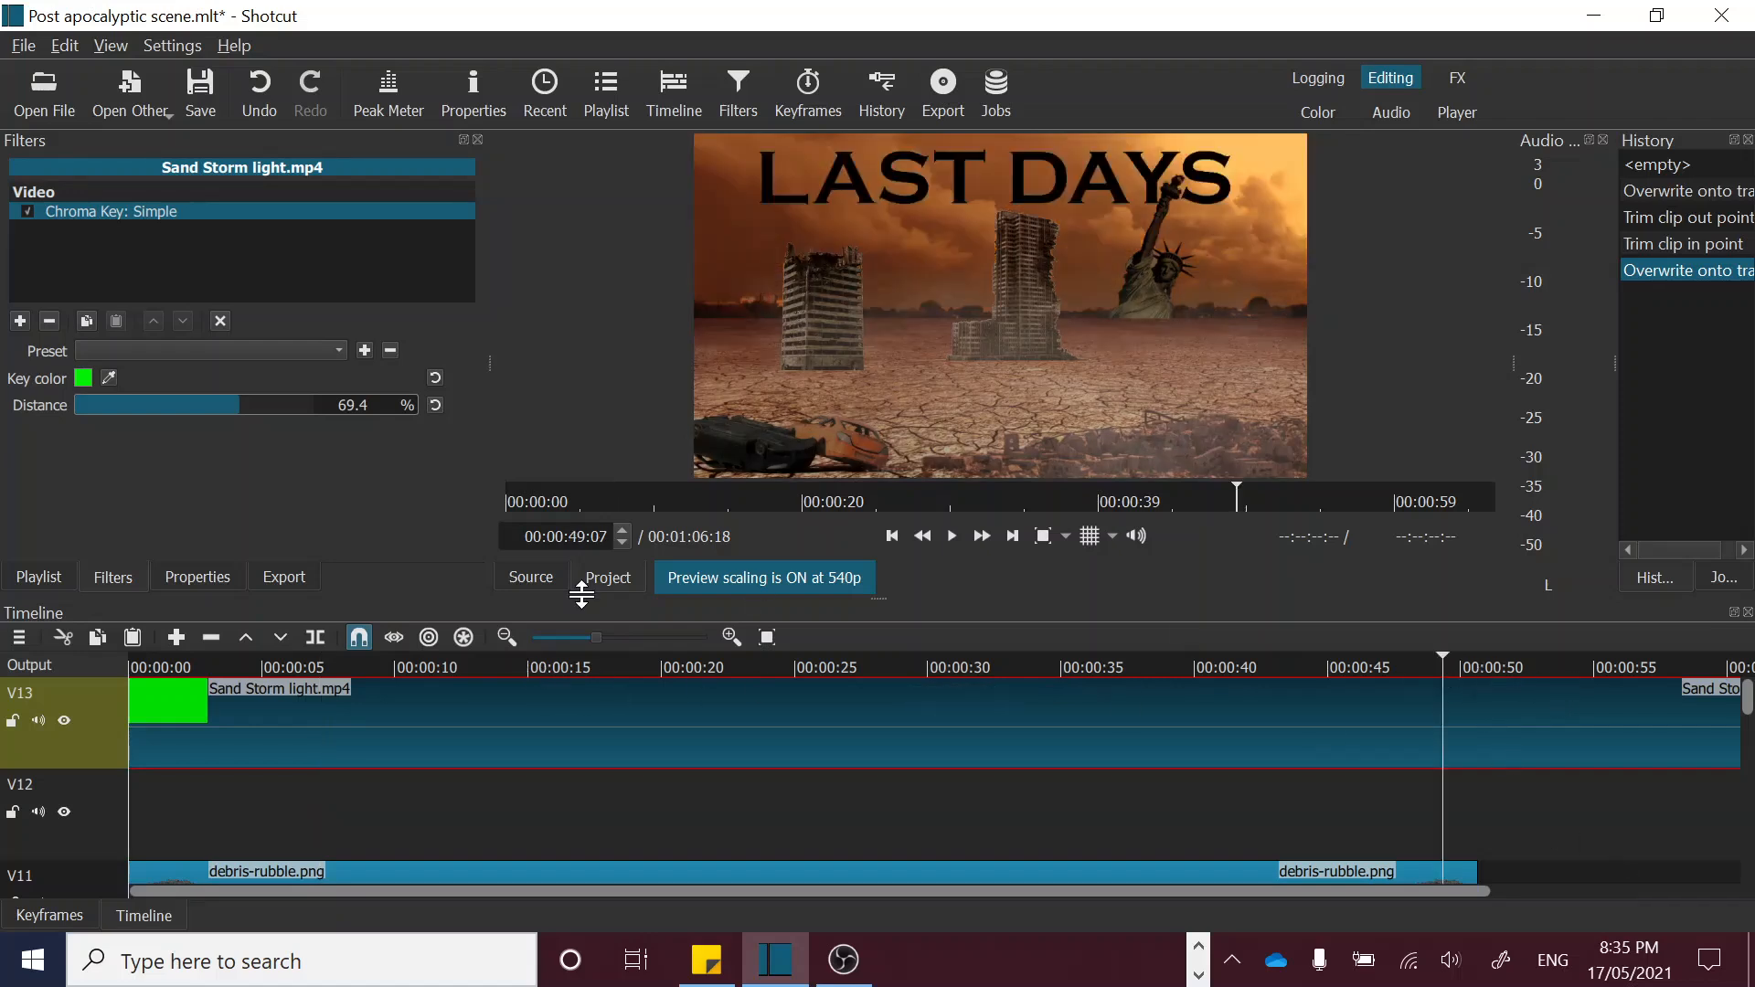
{"action": "left_click", "coordinate": [1455, 662]}
{"action": "left_click", "coordinate": [1467, 663]}
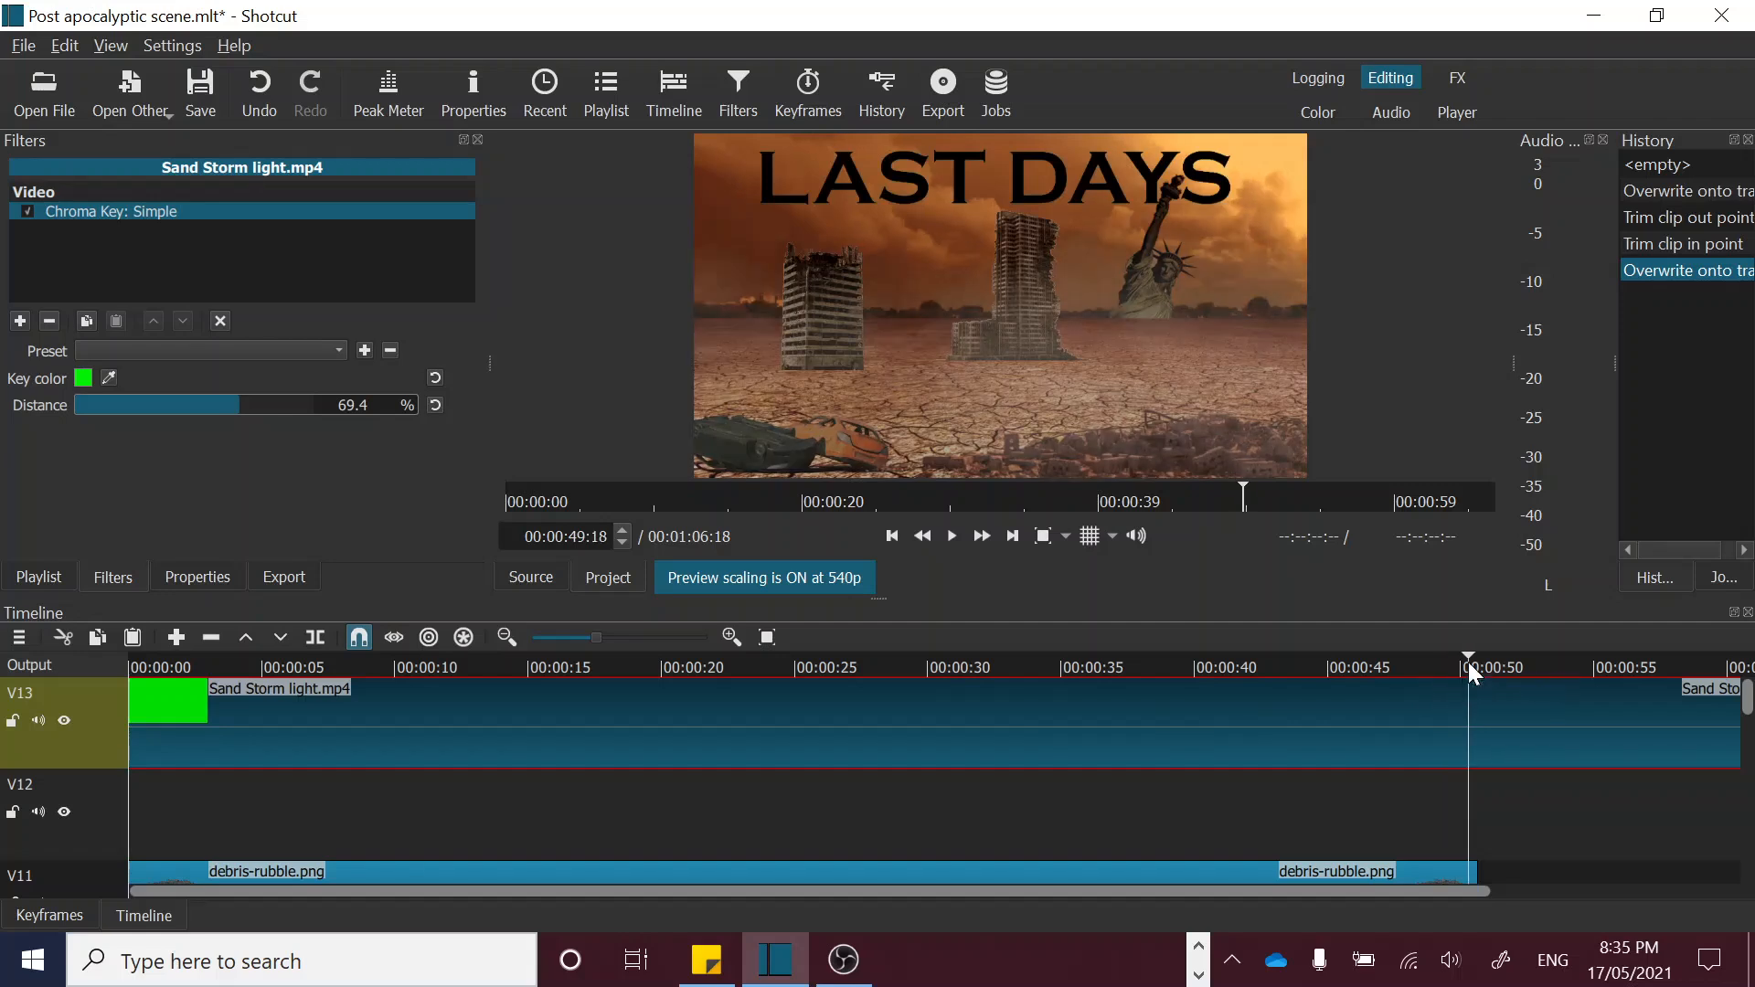
{"action": "left_click", "coordinate": [315, 637]}
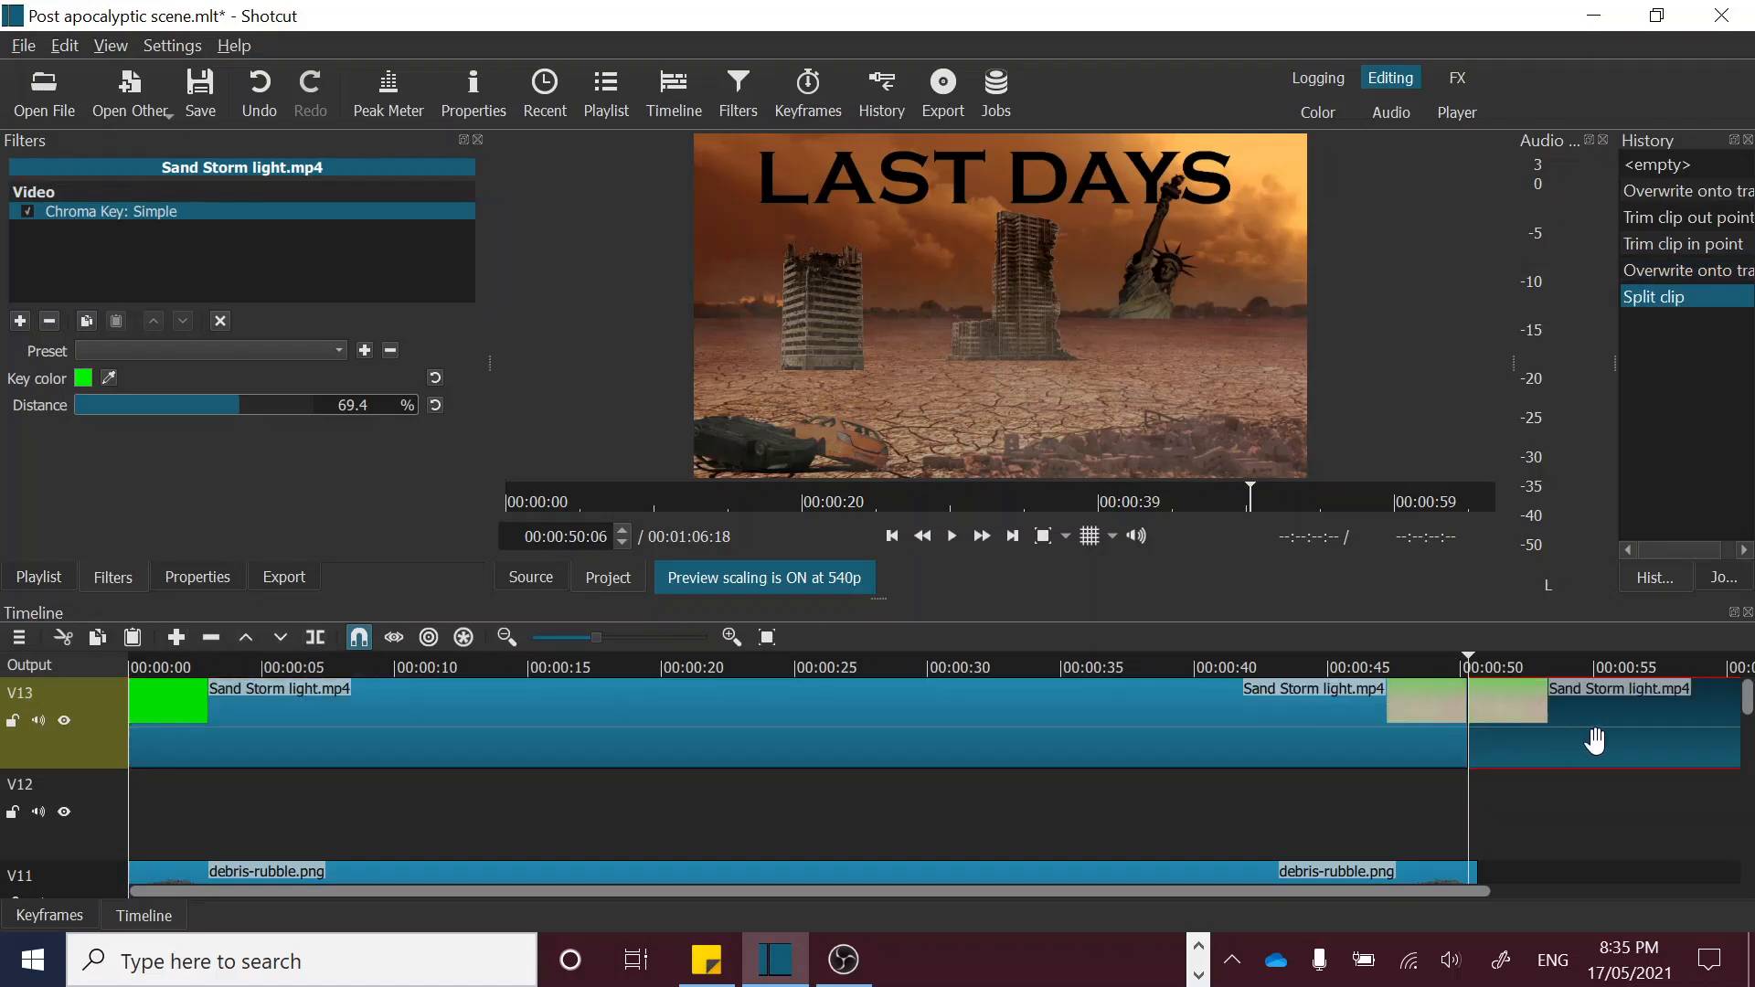
{"action": "key", "text": "Delete"}
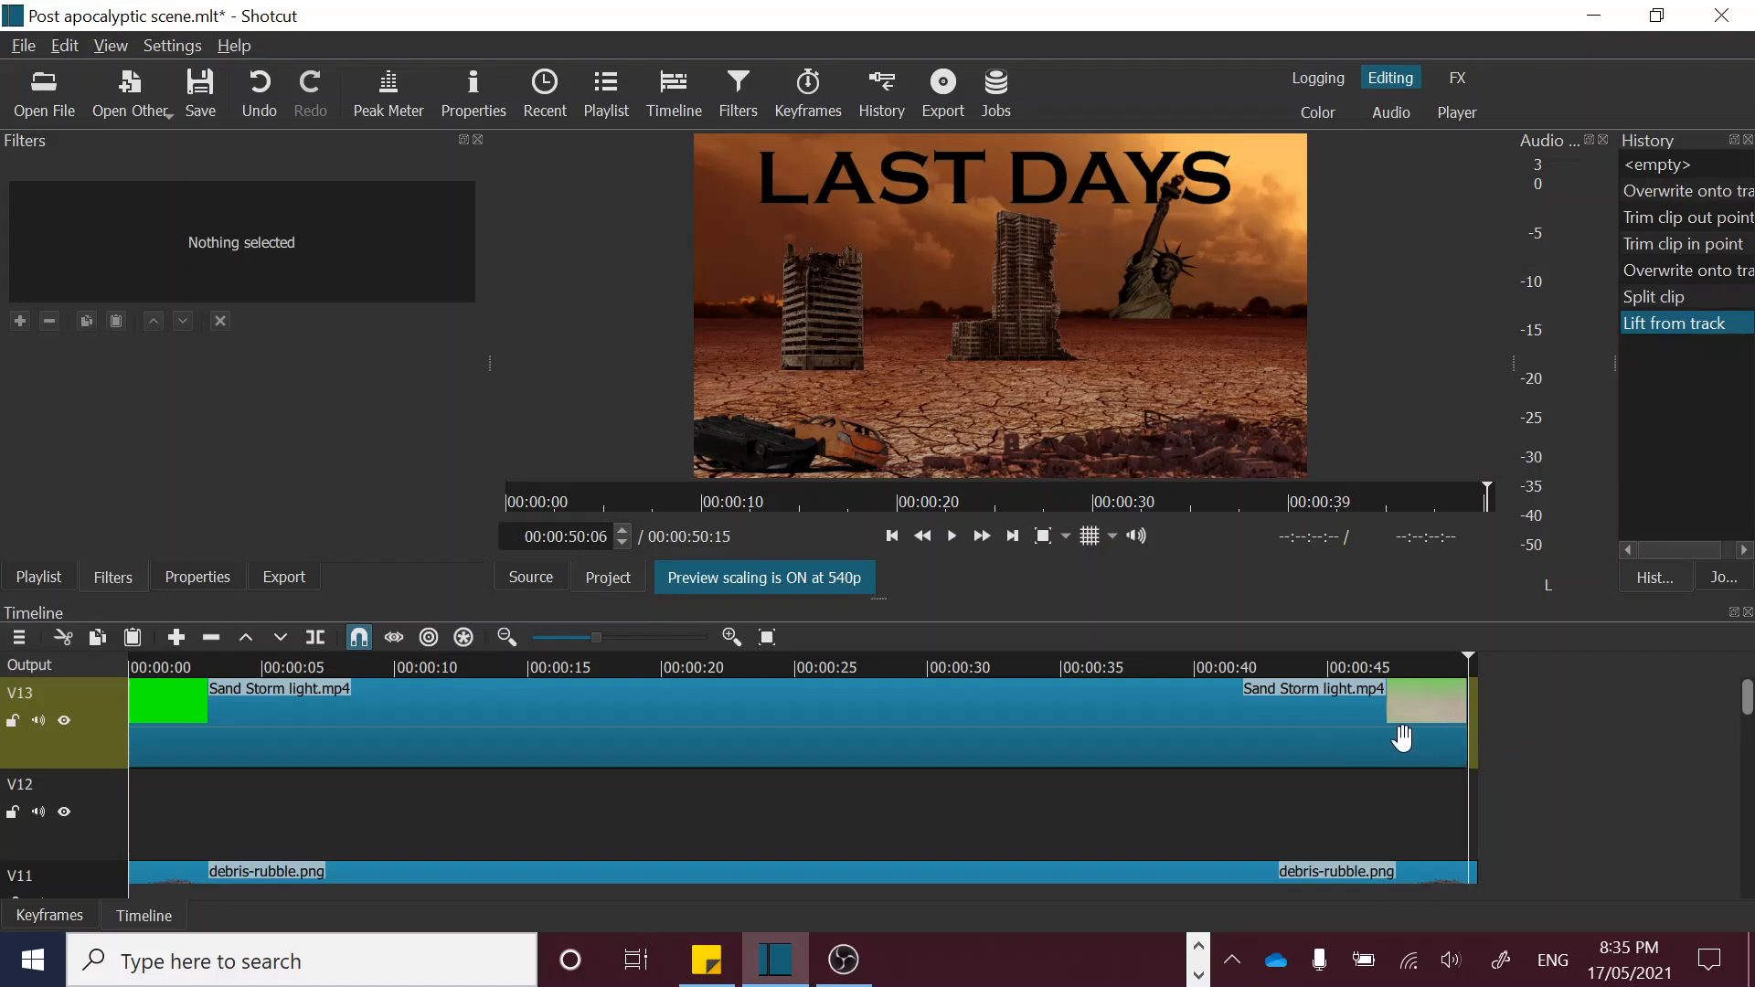
Step: Place footagecrate-sandstorm.mov from the playlist on track V12, starting at about 00:00:45:23
{"action": "left_click", "coordinate": [590, 105]}
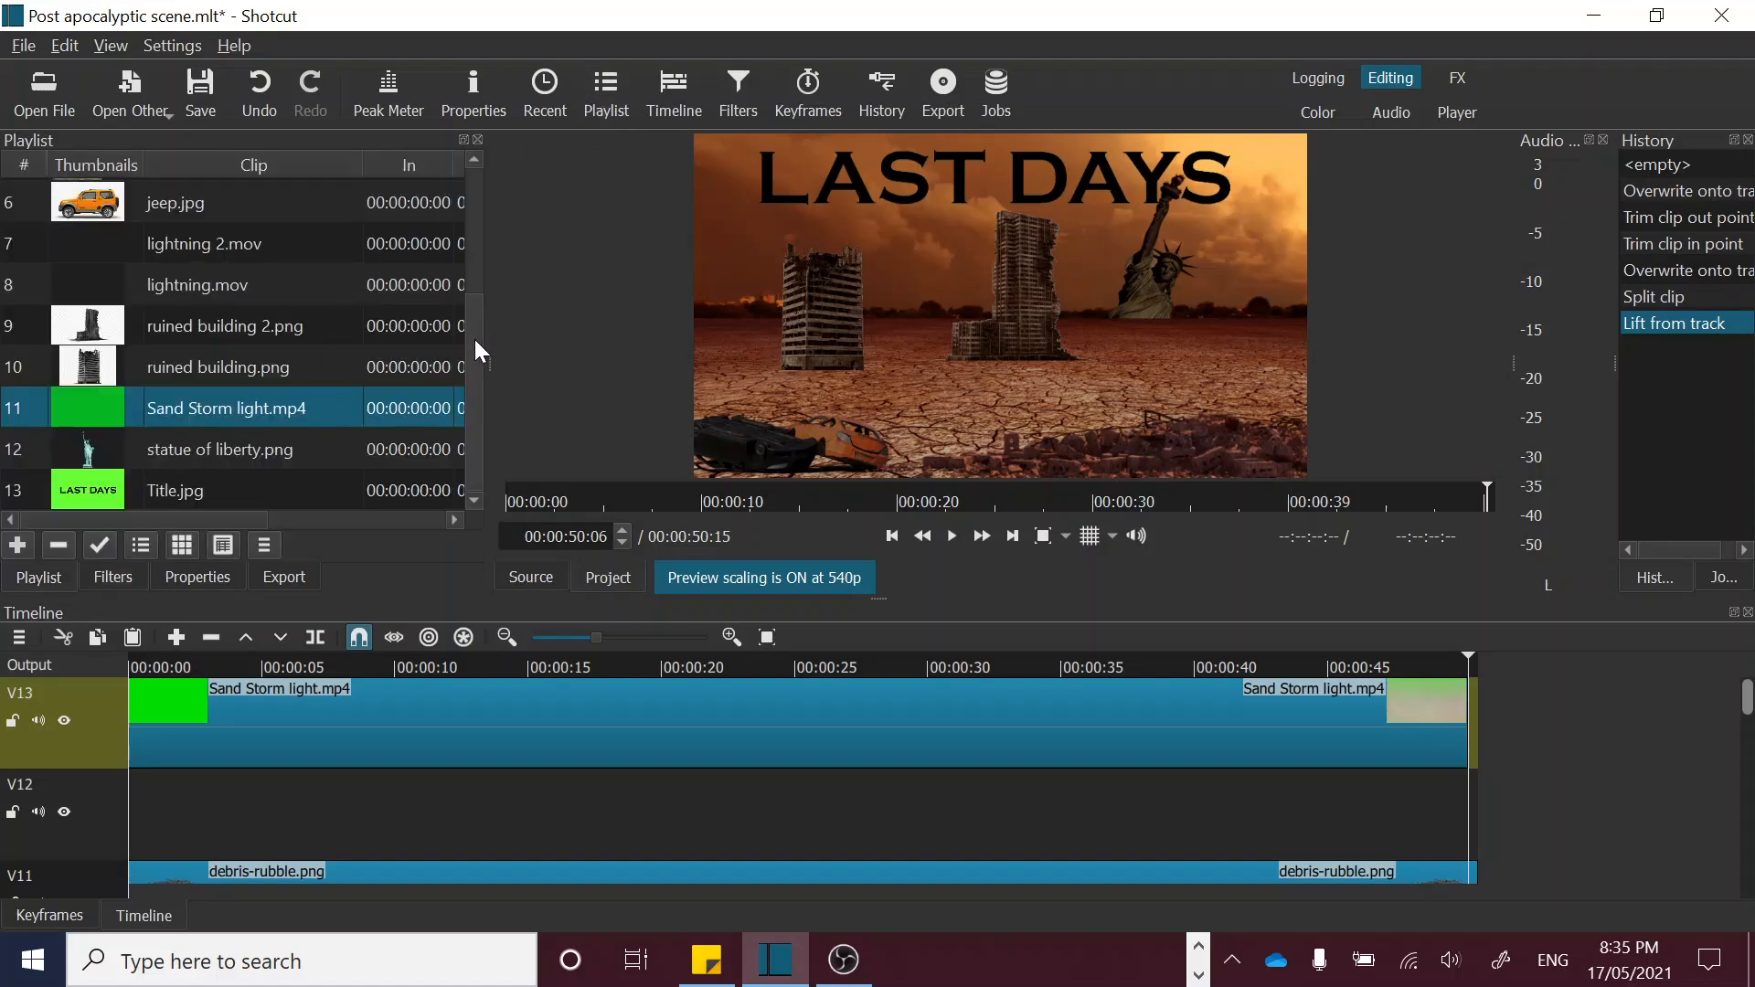
{"action": "left_click_drag", "start_coordinate": [475, 341], "coordinate": [468, 288]}
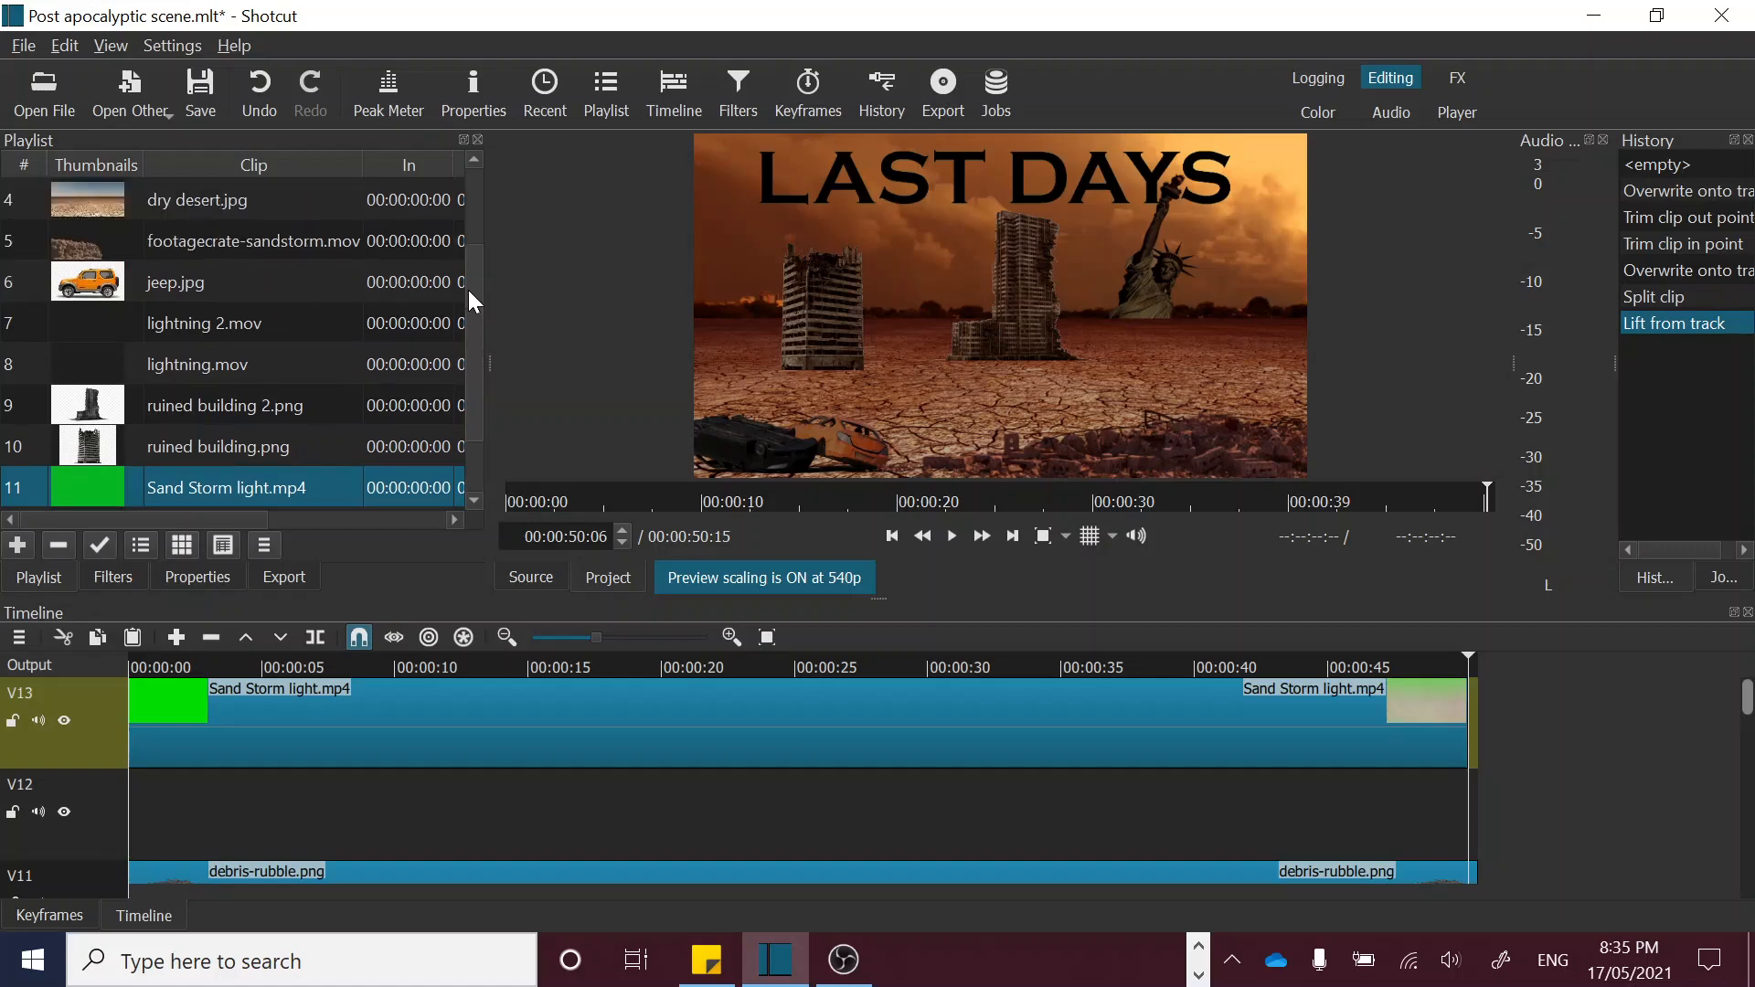
{"action": "left_click", "coordinate": [171, 231]}
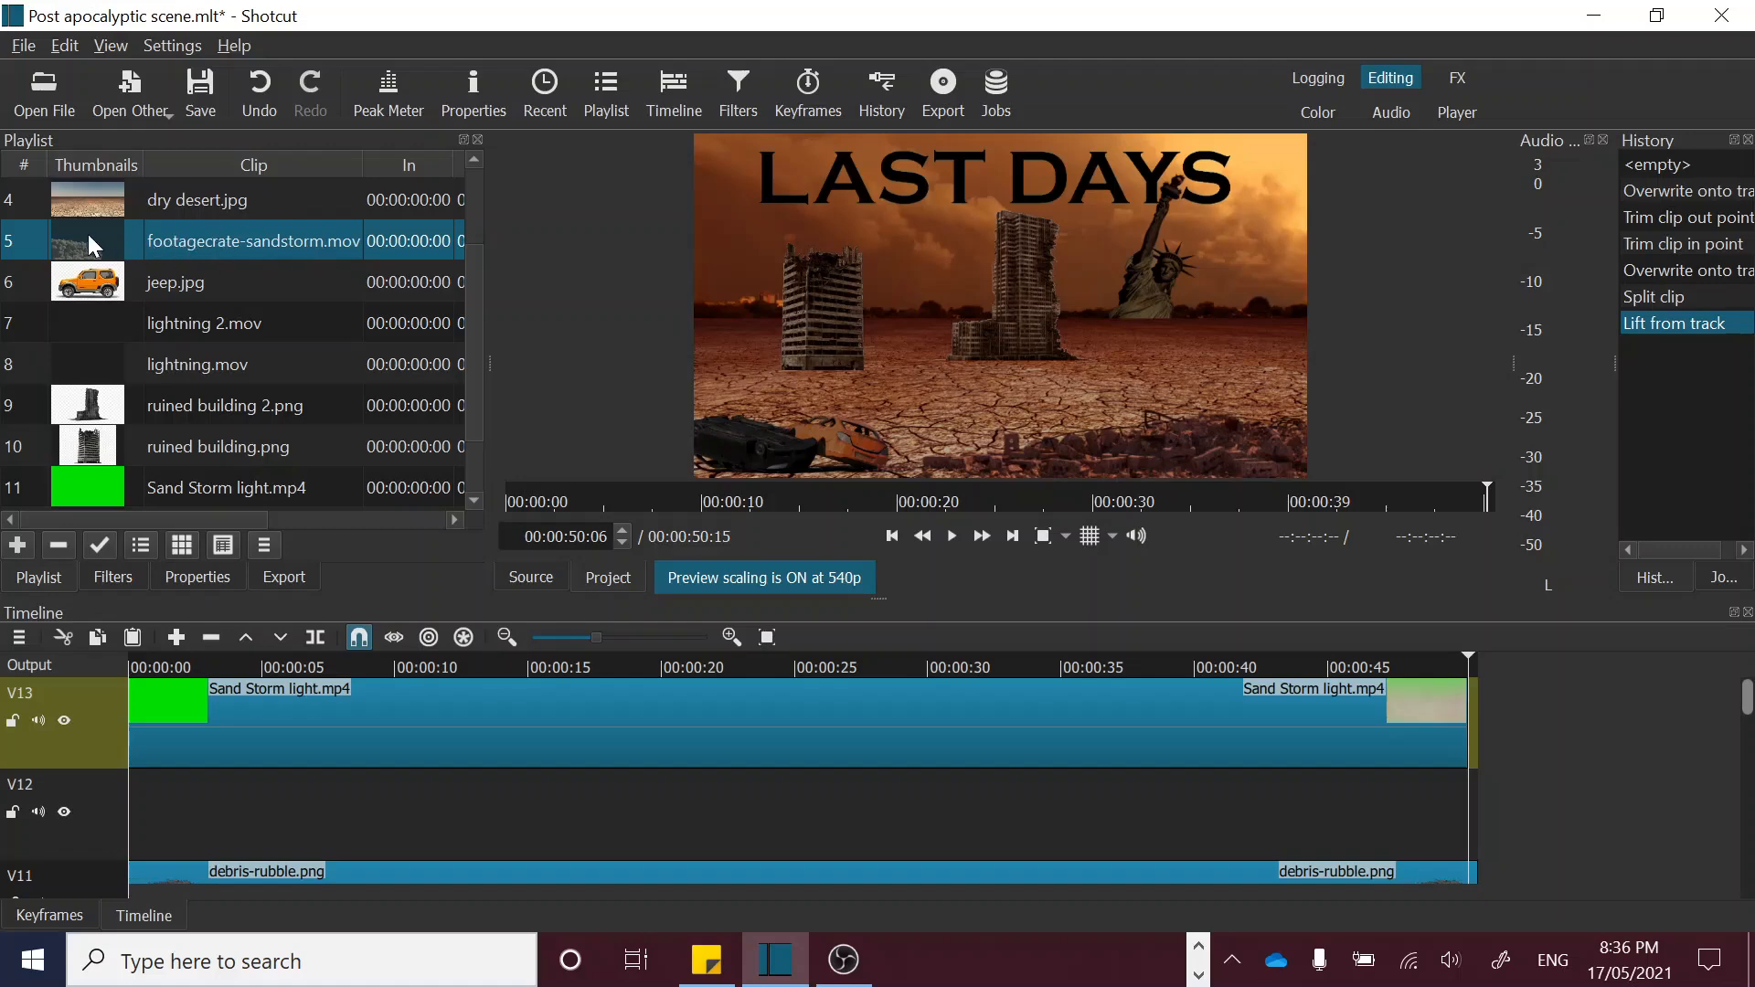
{"action": "left_click_drag", "start_coordinate": [88, 234], "coordinate": [1395, 832]}
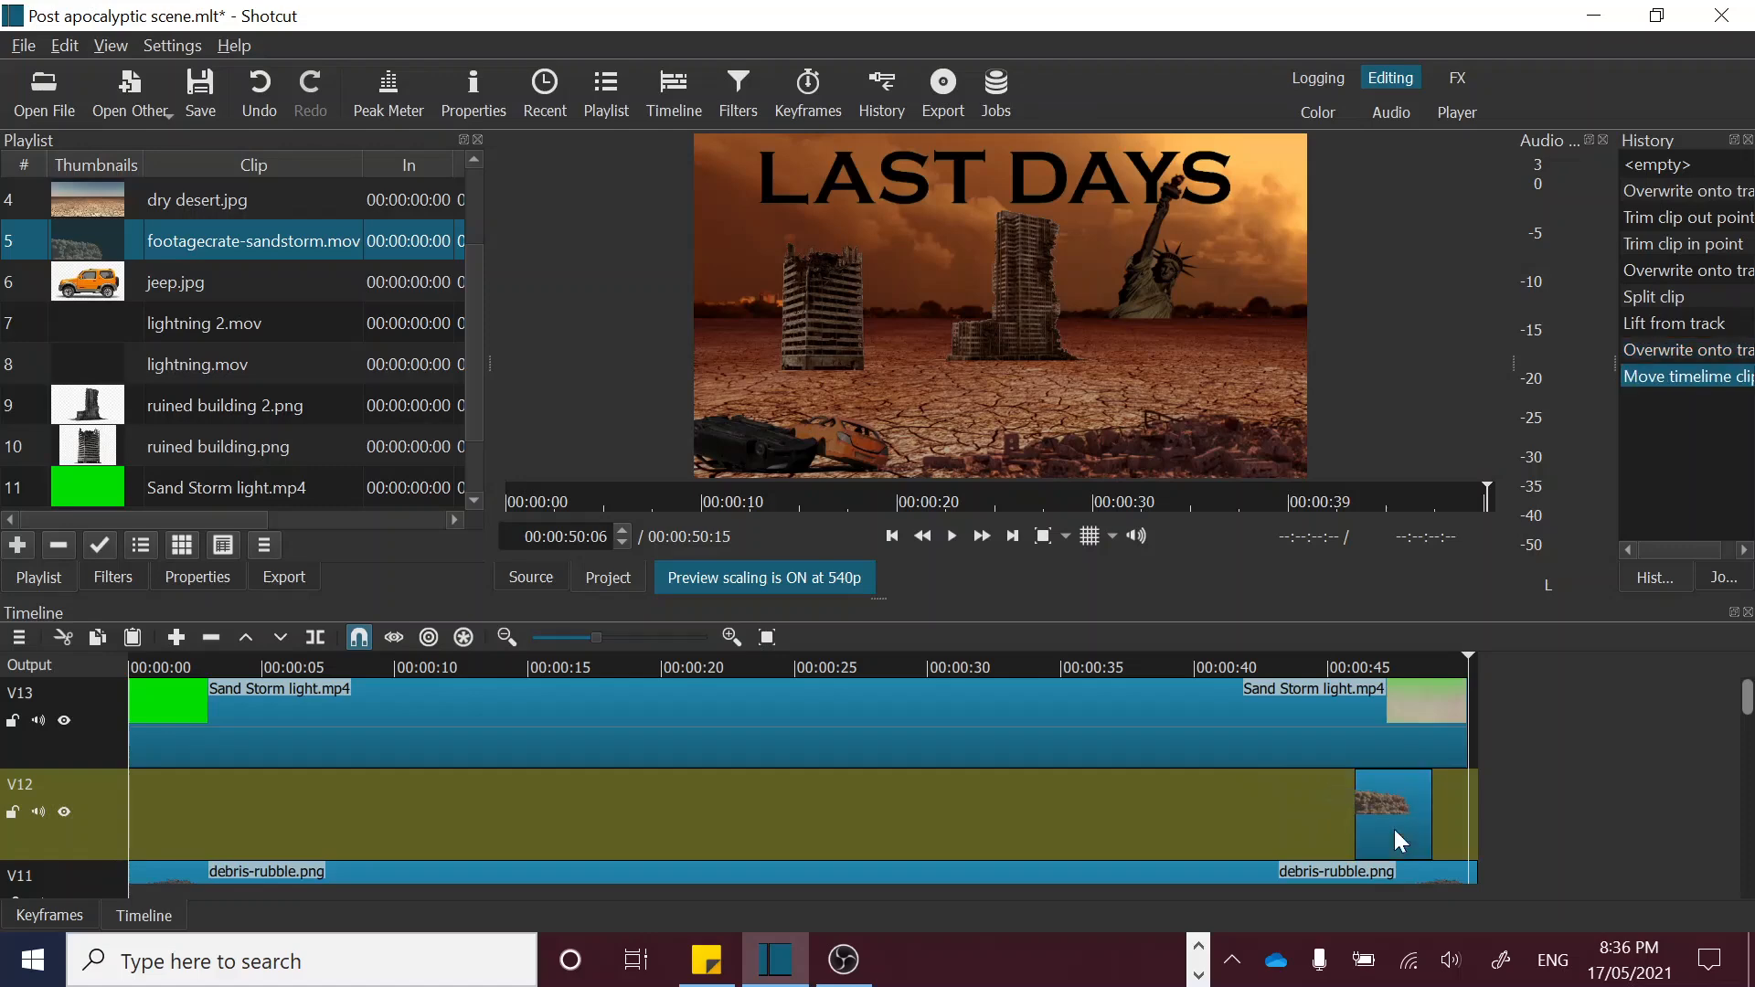
Step: Slow the sandstorm clip on V12 to a speed of 0.6x and shift it slightly earlier to end with the debris clip at 00:00:50:15
{"action": "left_click", "coordinate": [1356, 664]}
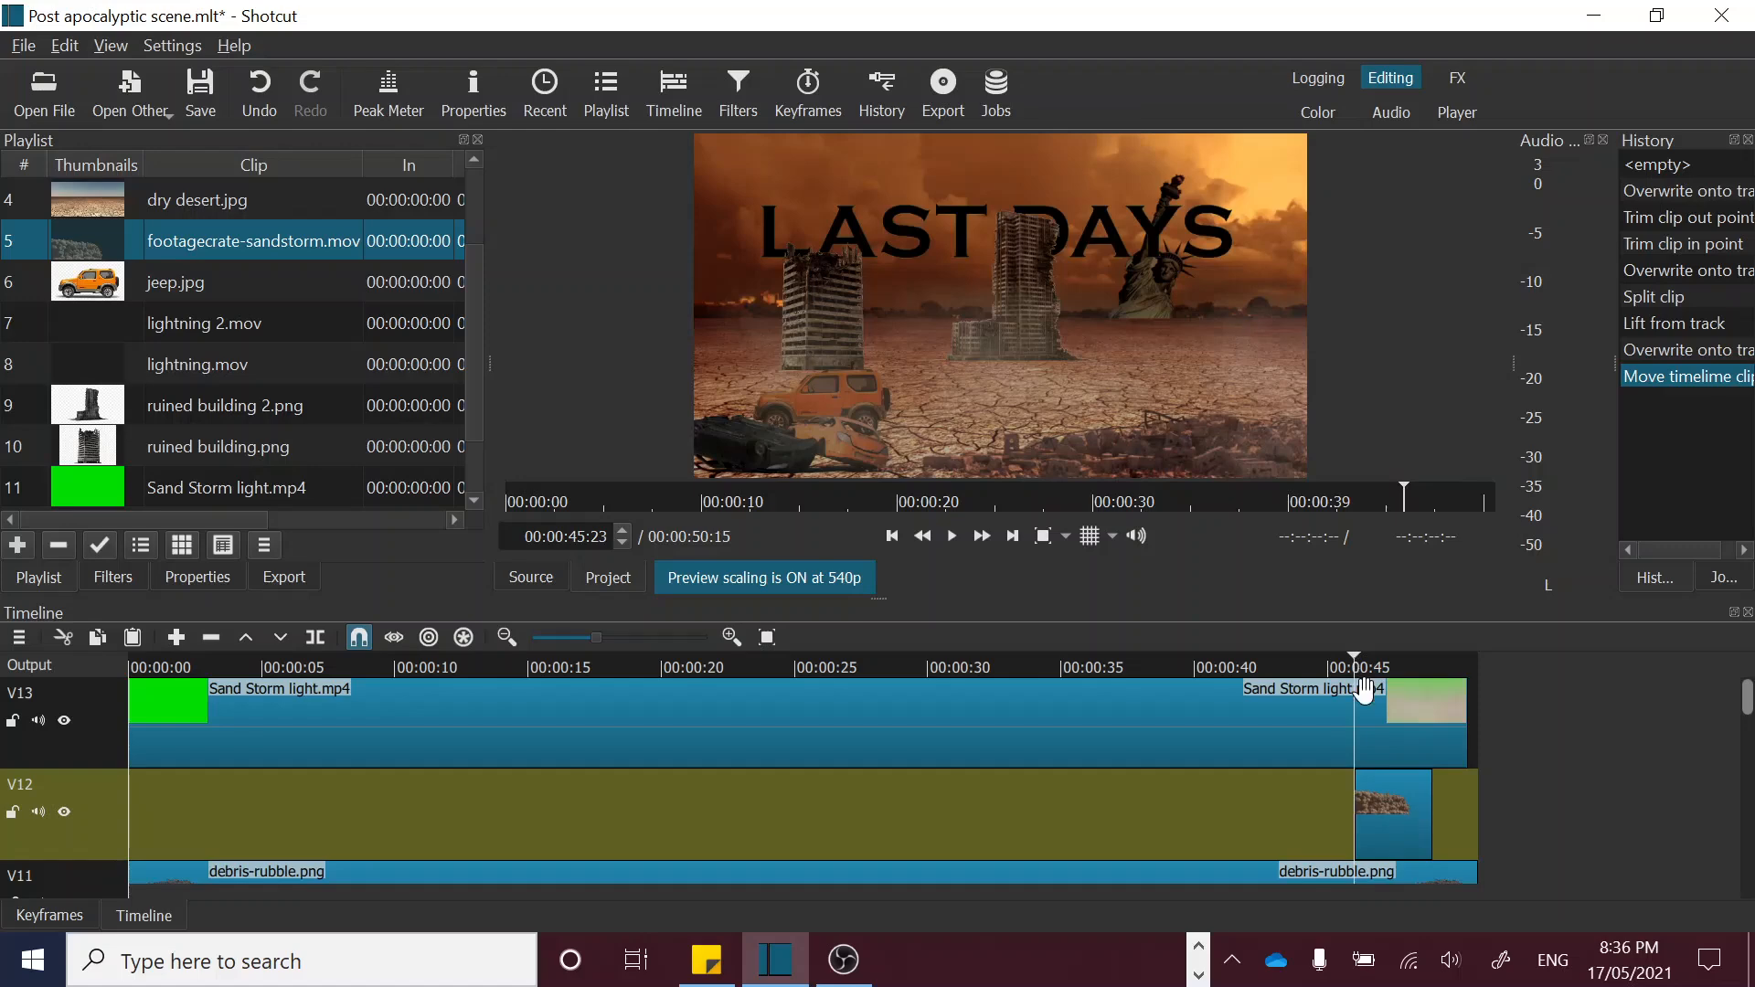
{"action": "left_click_drag", "start_coordinate": [1357, 658], "coordinate": [1404, 662]}
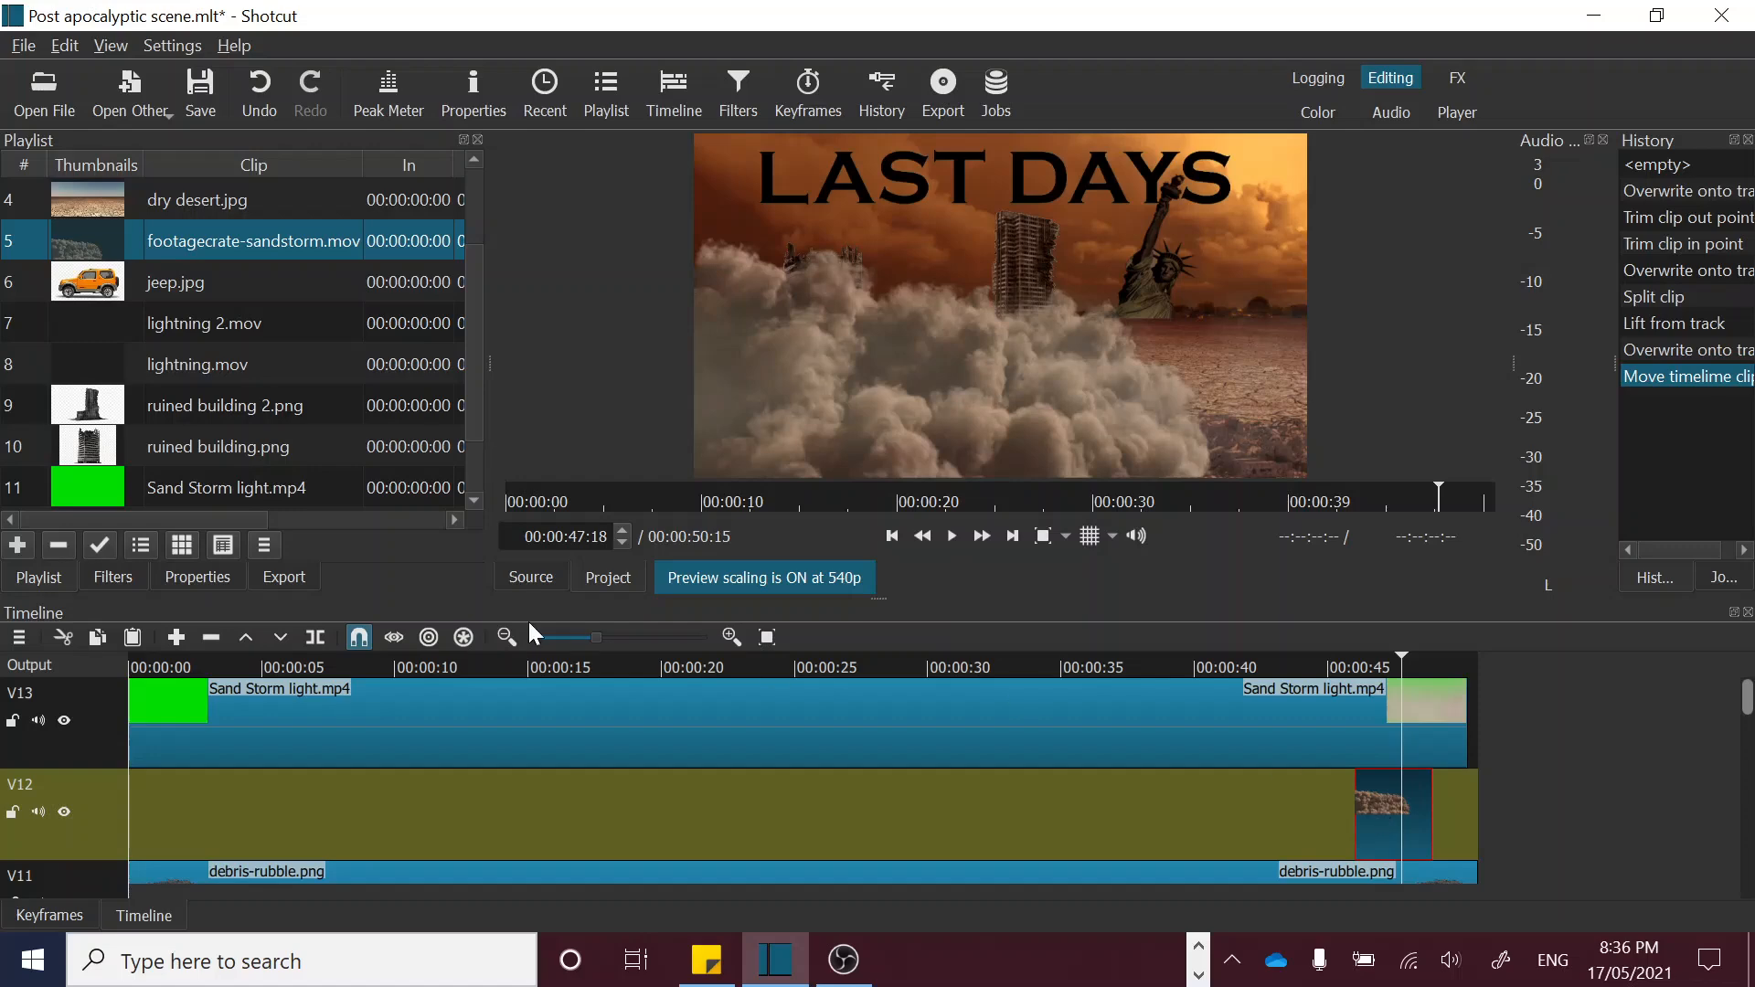
{"action": "left_click", "coordinate": [196, 577]}
{"action": "left_click", "coordinate": [199, 303]}
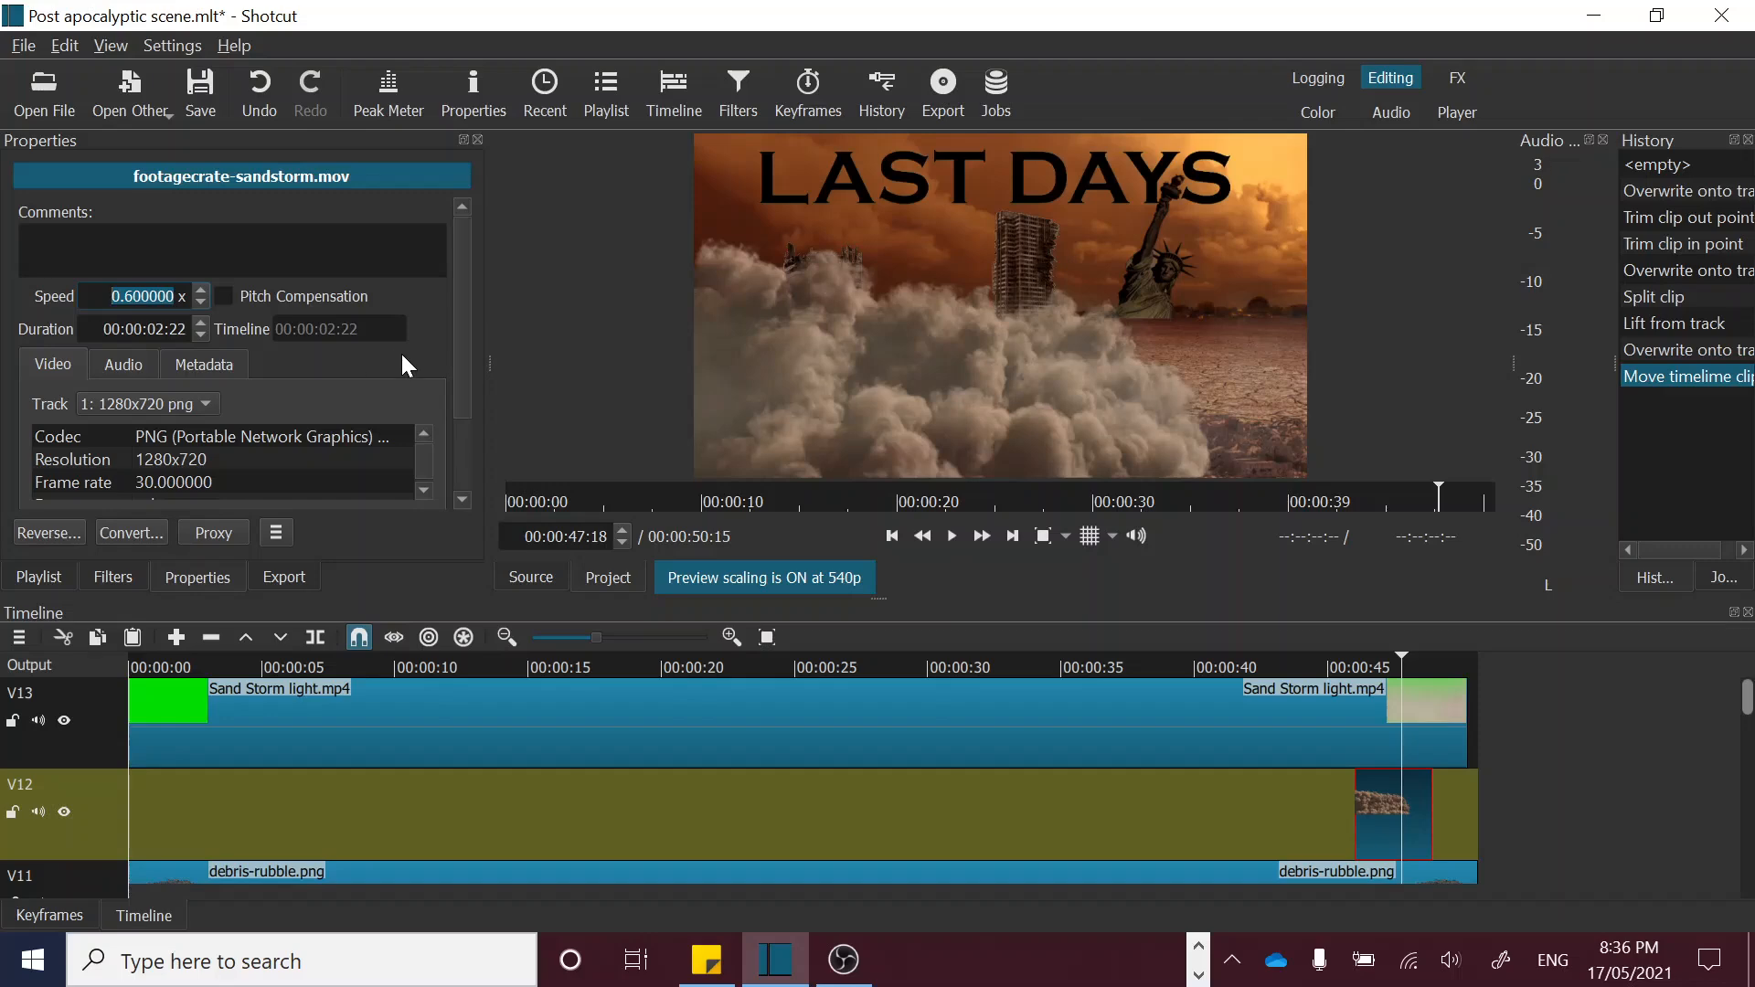
{"action": "key", "text": "Return"}
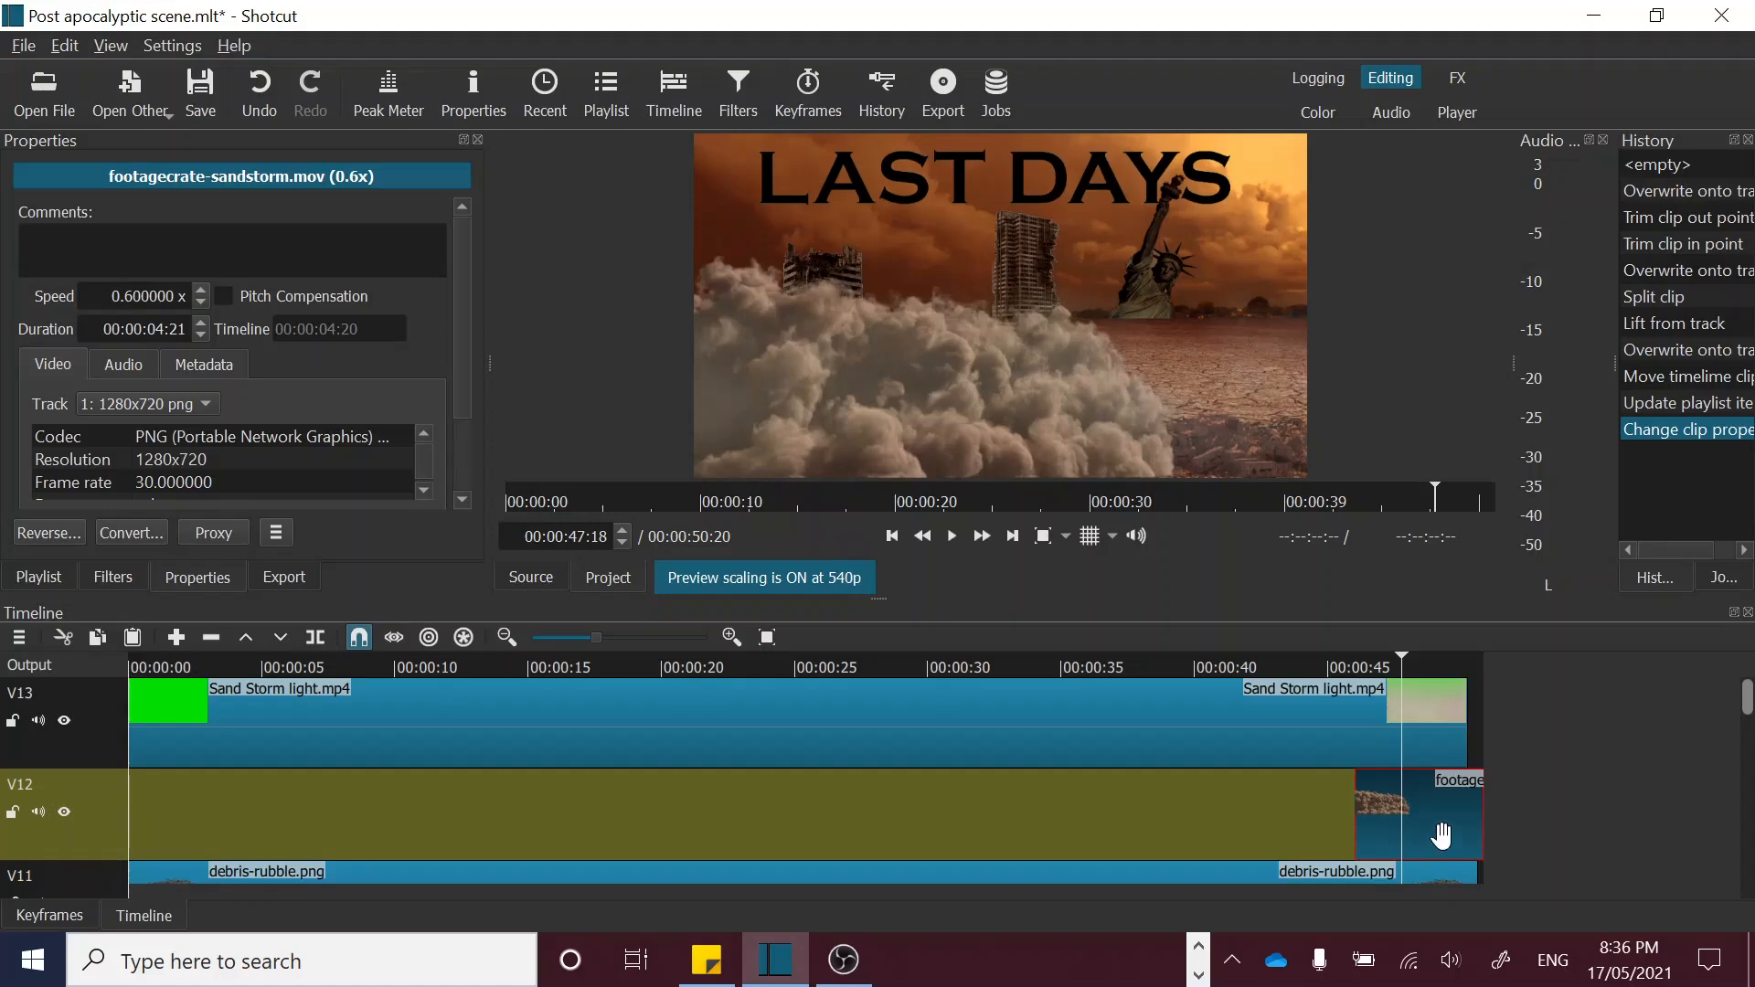
{"action": "left_click_drag", "start_coordinate": [1440, 828], "coordinate": [1429, 825]}
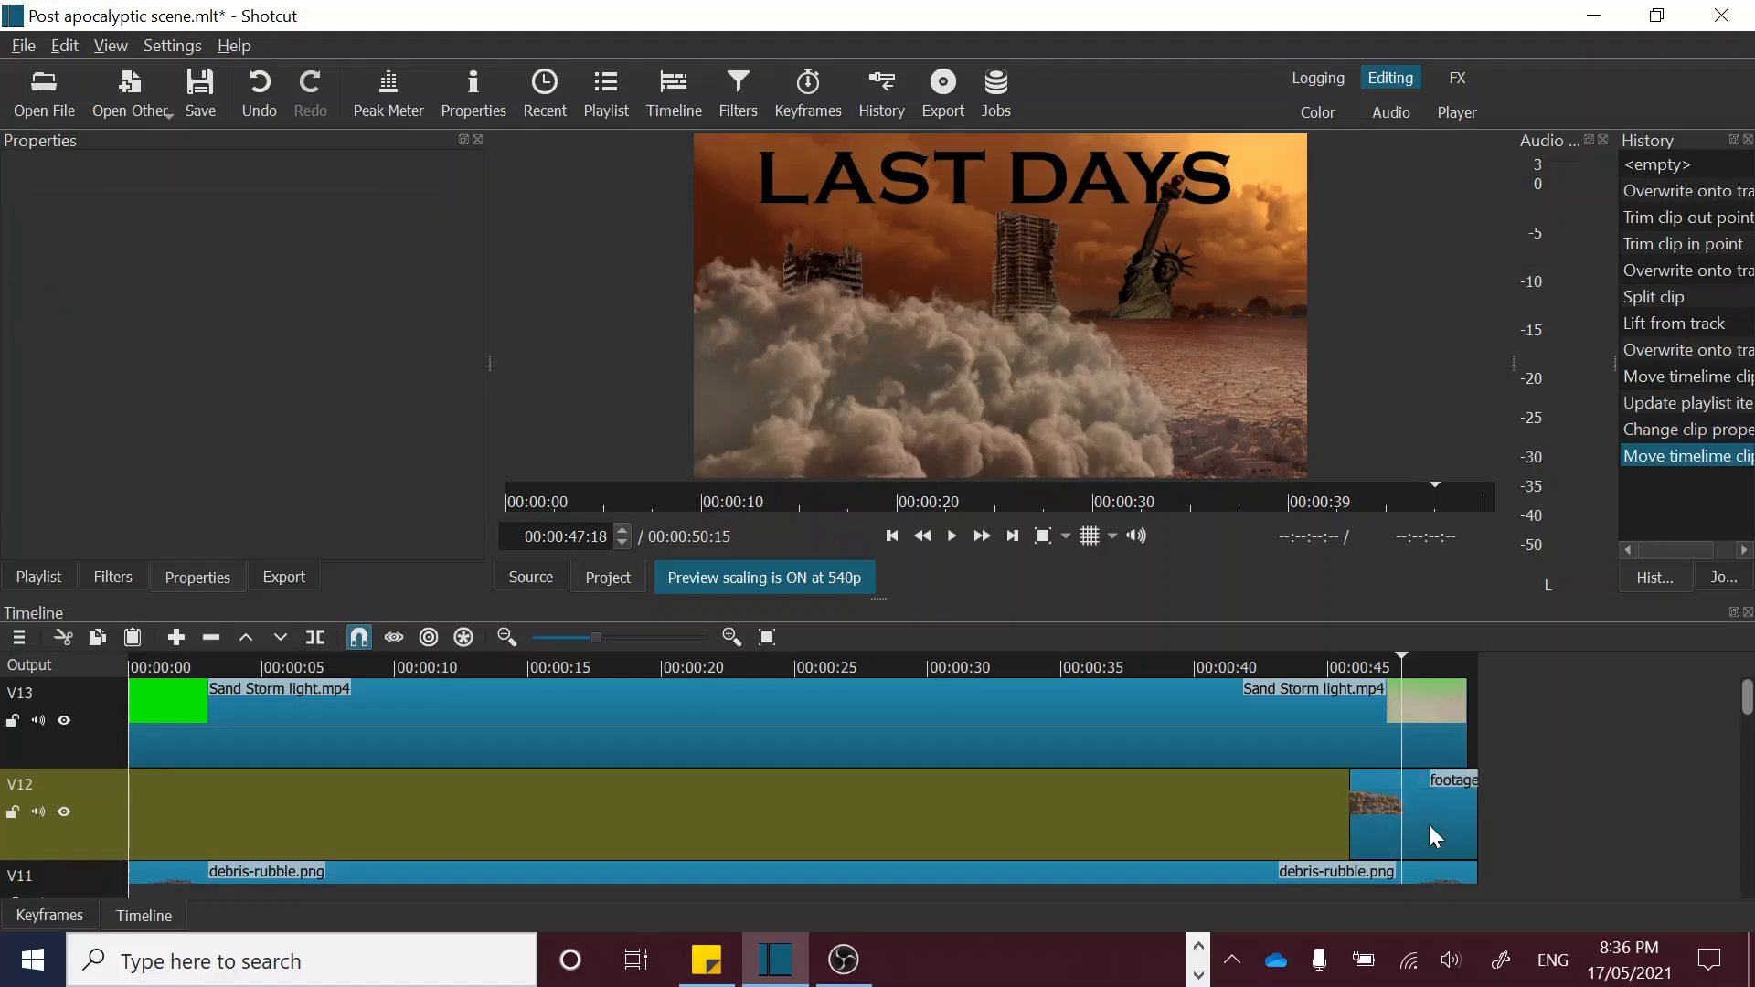
Step: Add a Size, Position & Rotate filter to the footagecrate-sandstorm.mov clip on V12, with the playhead at its start, 00:00:45:20
{"action": "left_click", "coordinate": [1351, 667]}
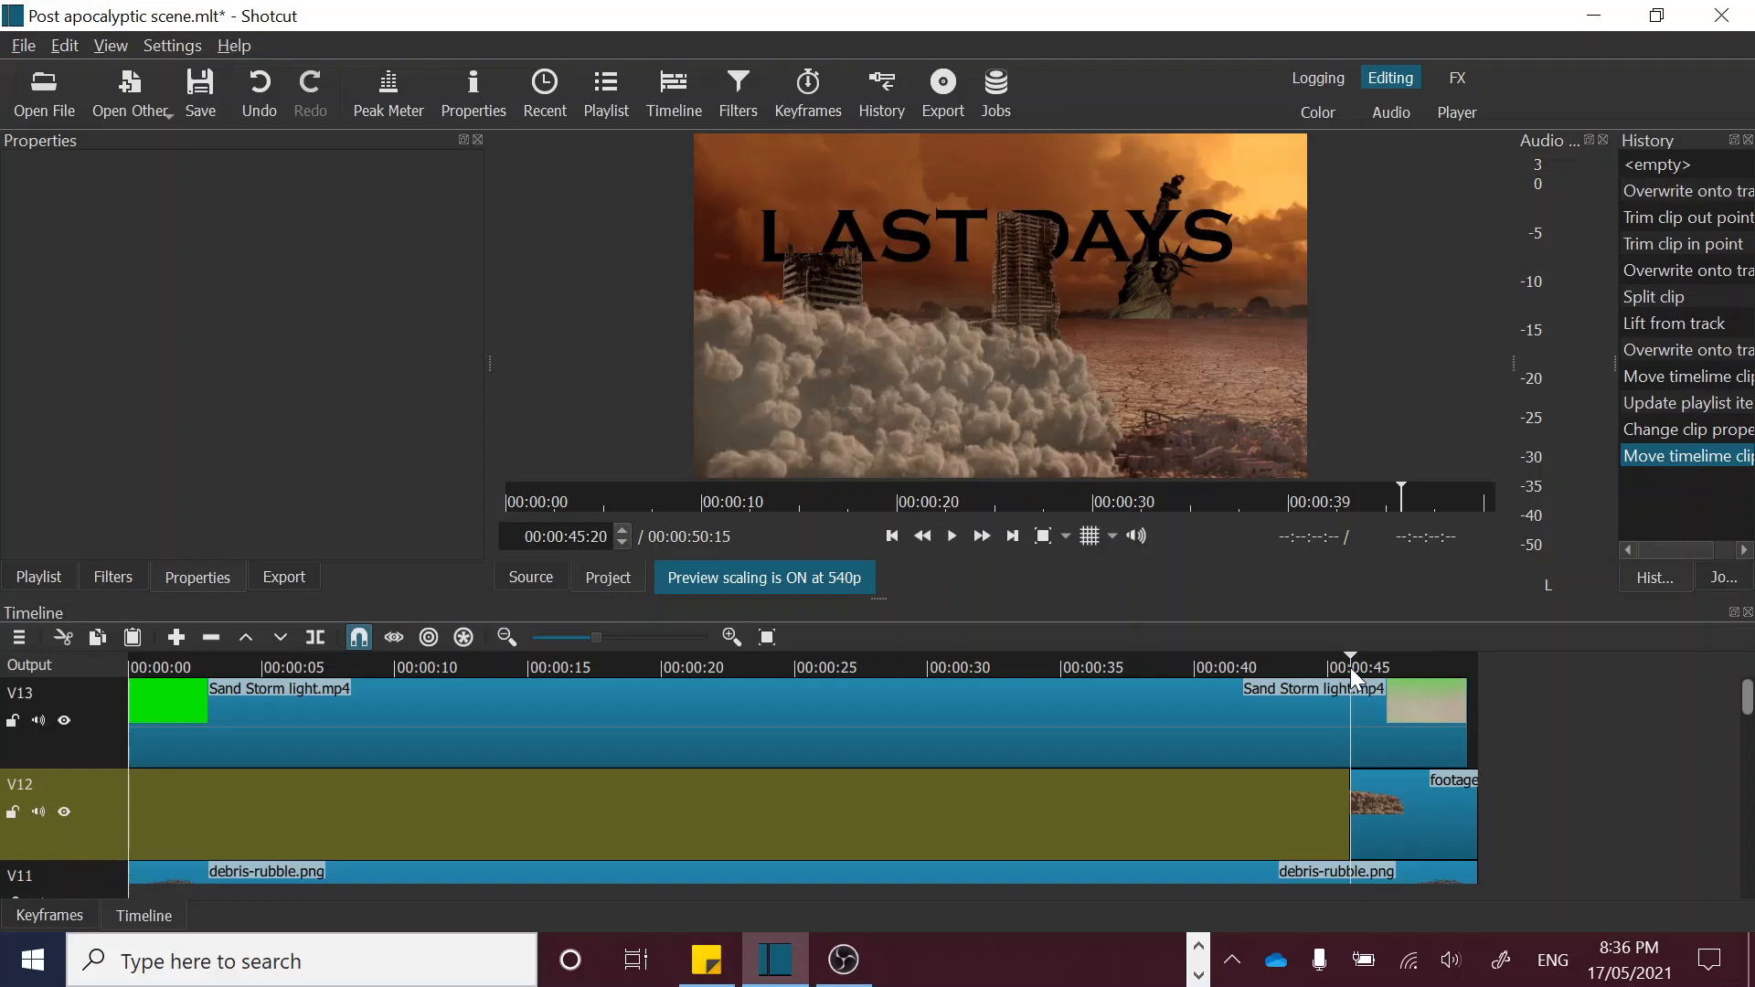
{"action": "left_click", "coordinate": [1392, 814]}
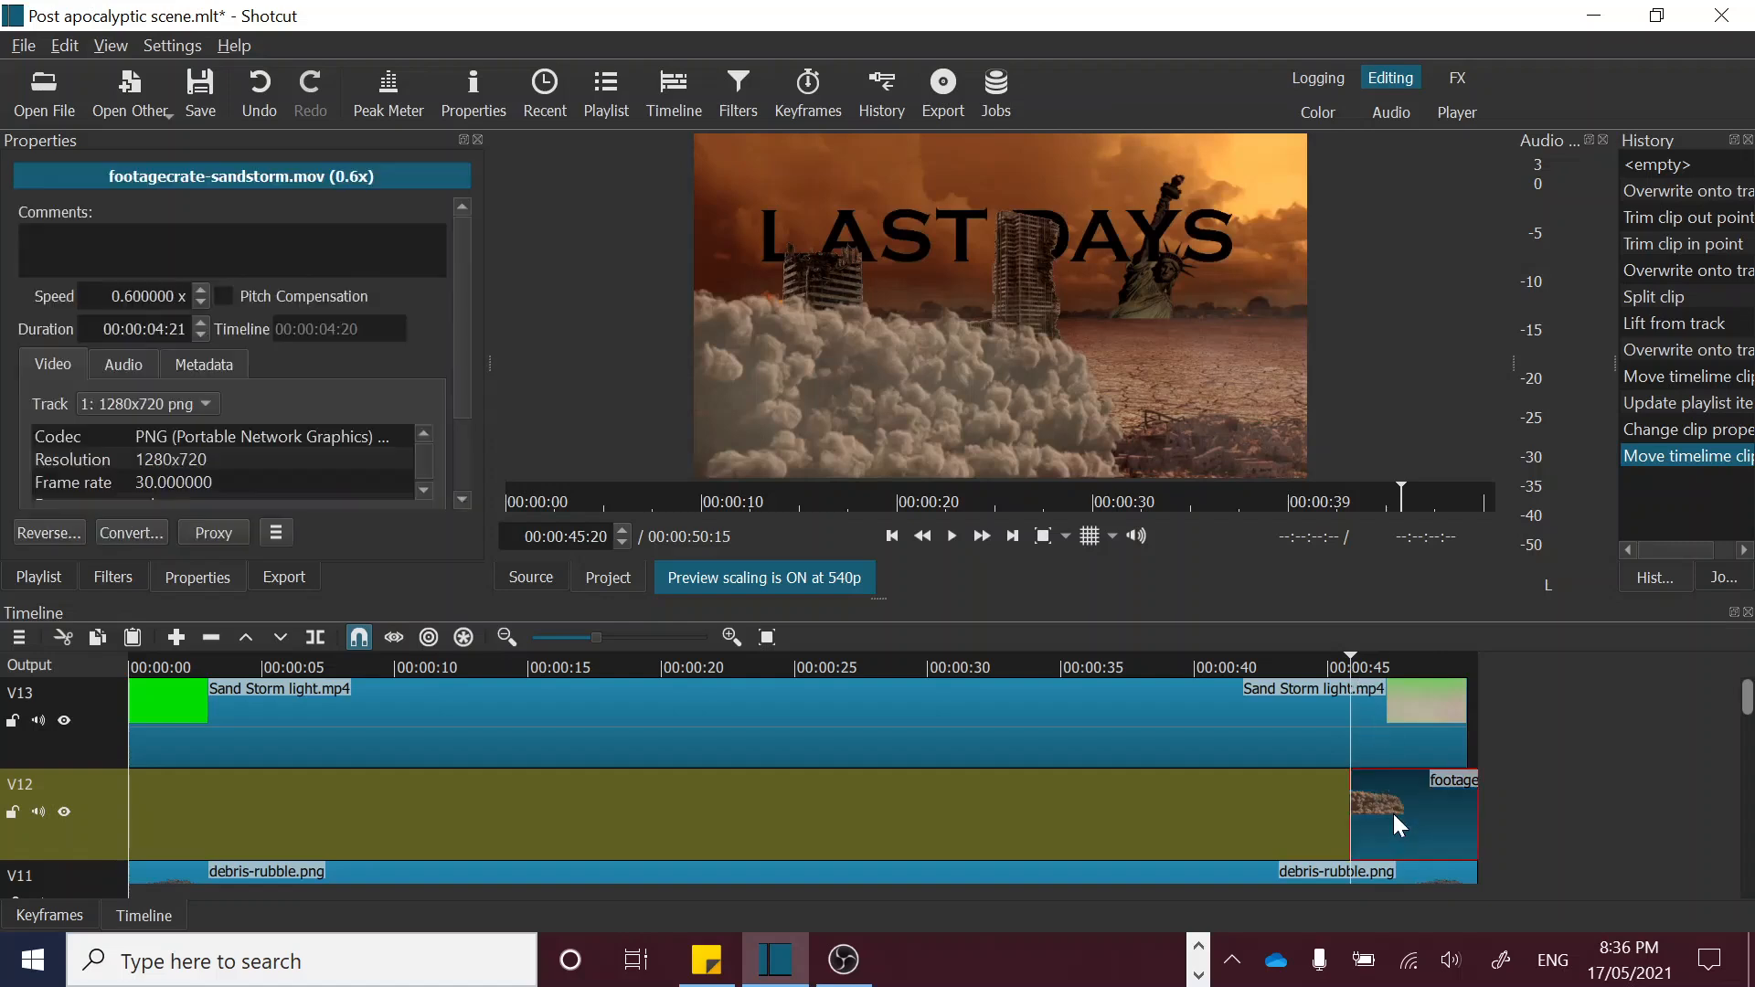
{"action": "left_click", "coordinate": [121, 577]}
{"action": "left_click", "coordinate": [20, 322]}
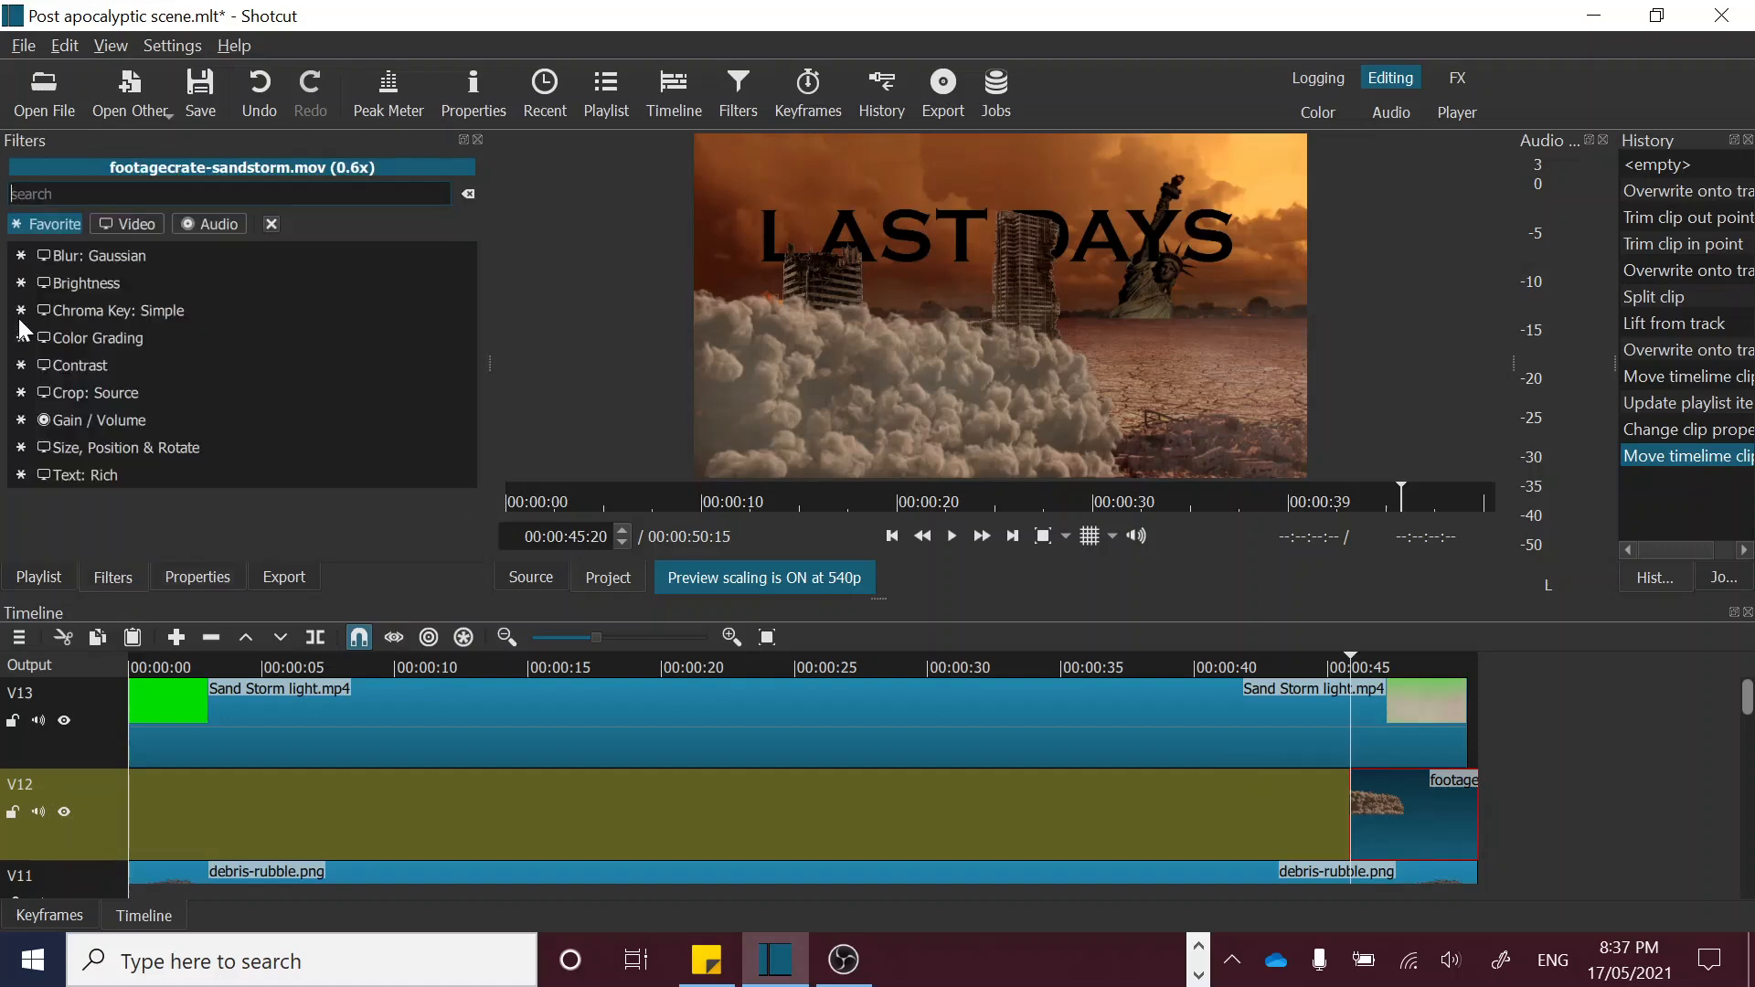
{"action": "left_click", "coordinate": [125, 448]}
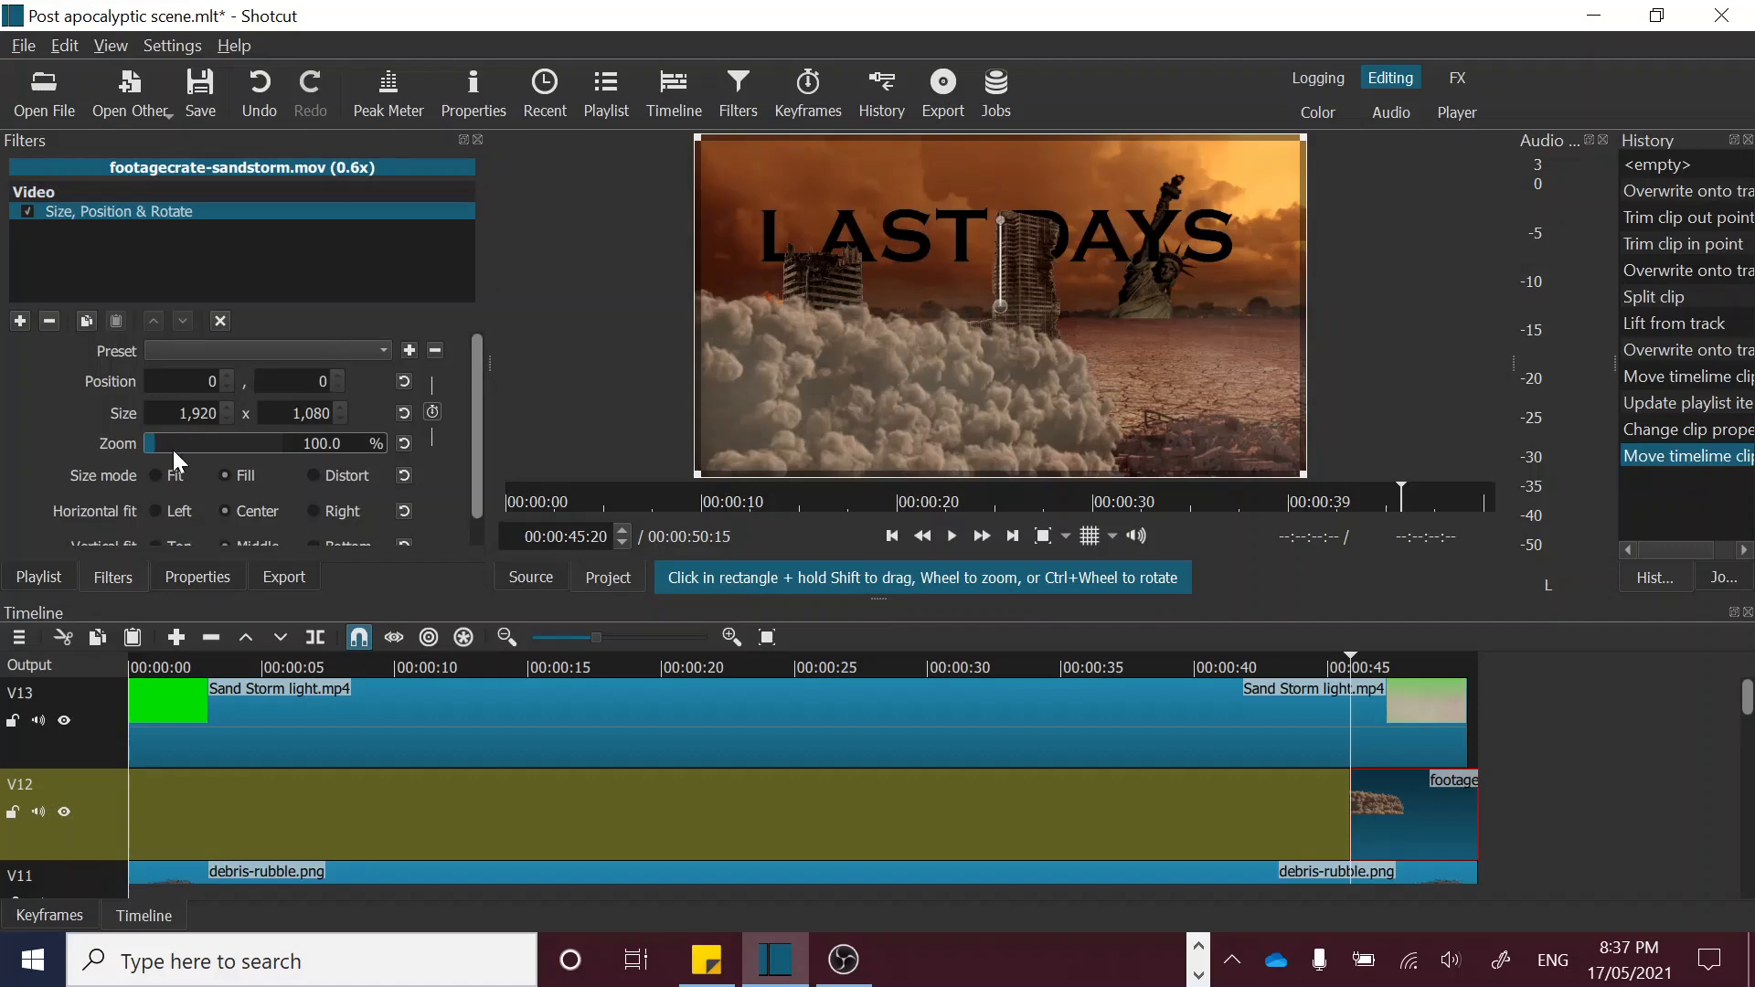
Step: Enlarge the sandstorm clip to 425.9% zoom and move it upward so the dust covers more of the scene
{"action": "left_click_drag", "start_coordinate": [157, 444], "coordinate": [170, 444]}
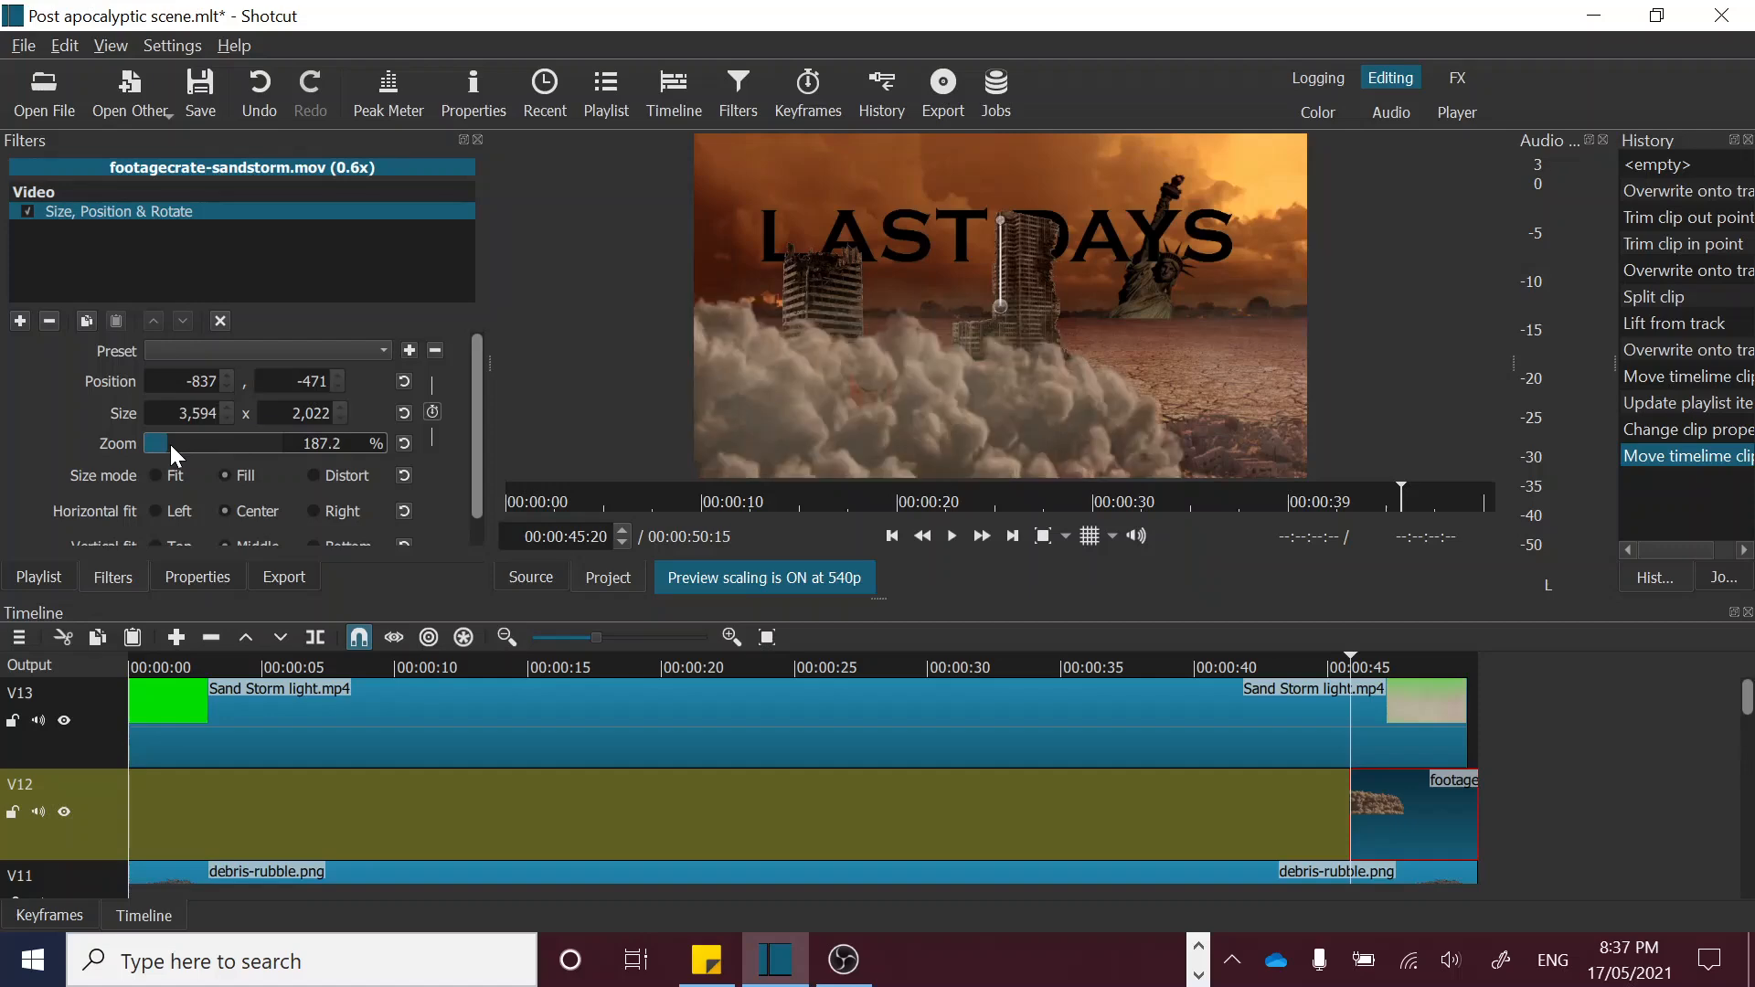
{"action": "left_click_drag", "start_coordinate": [994, 298], "coordinate": [987, 146]}
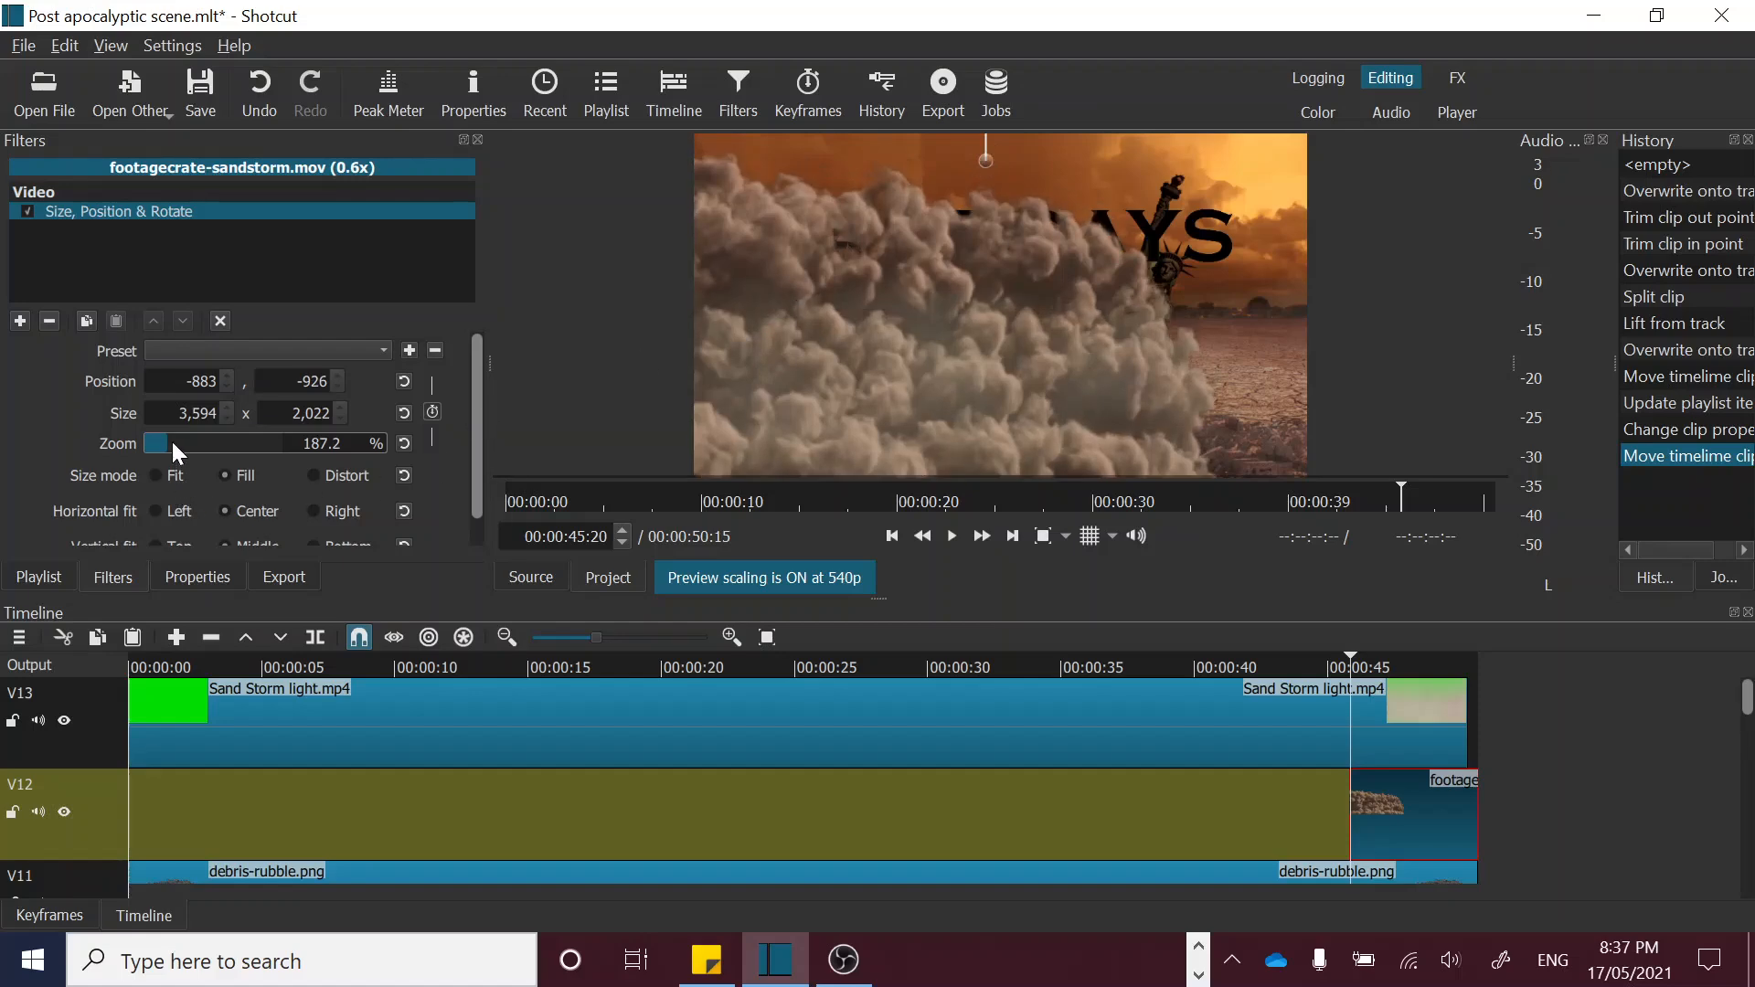
{"action": "left_click_drag", "start_coordinate": [174, 441], "coordinate": [182, 442]}
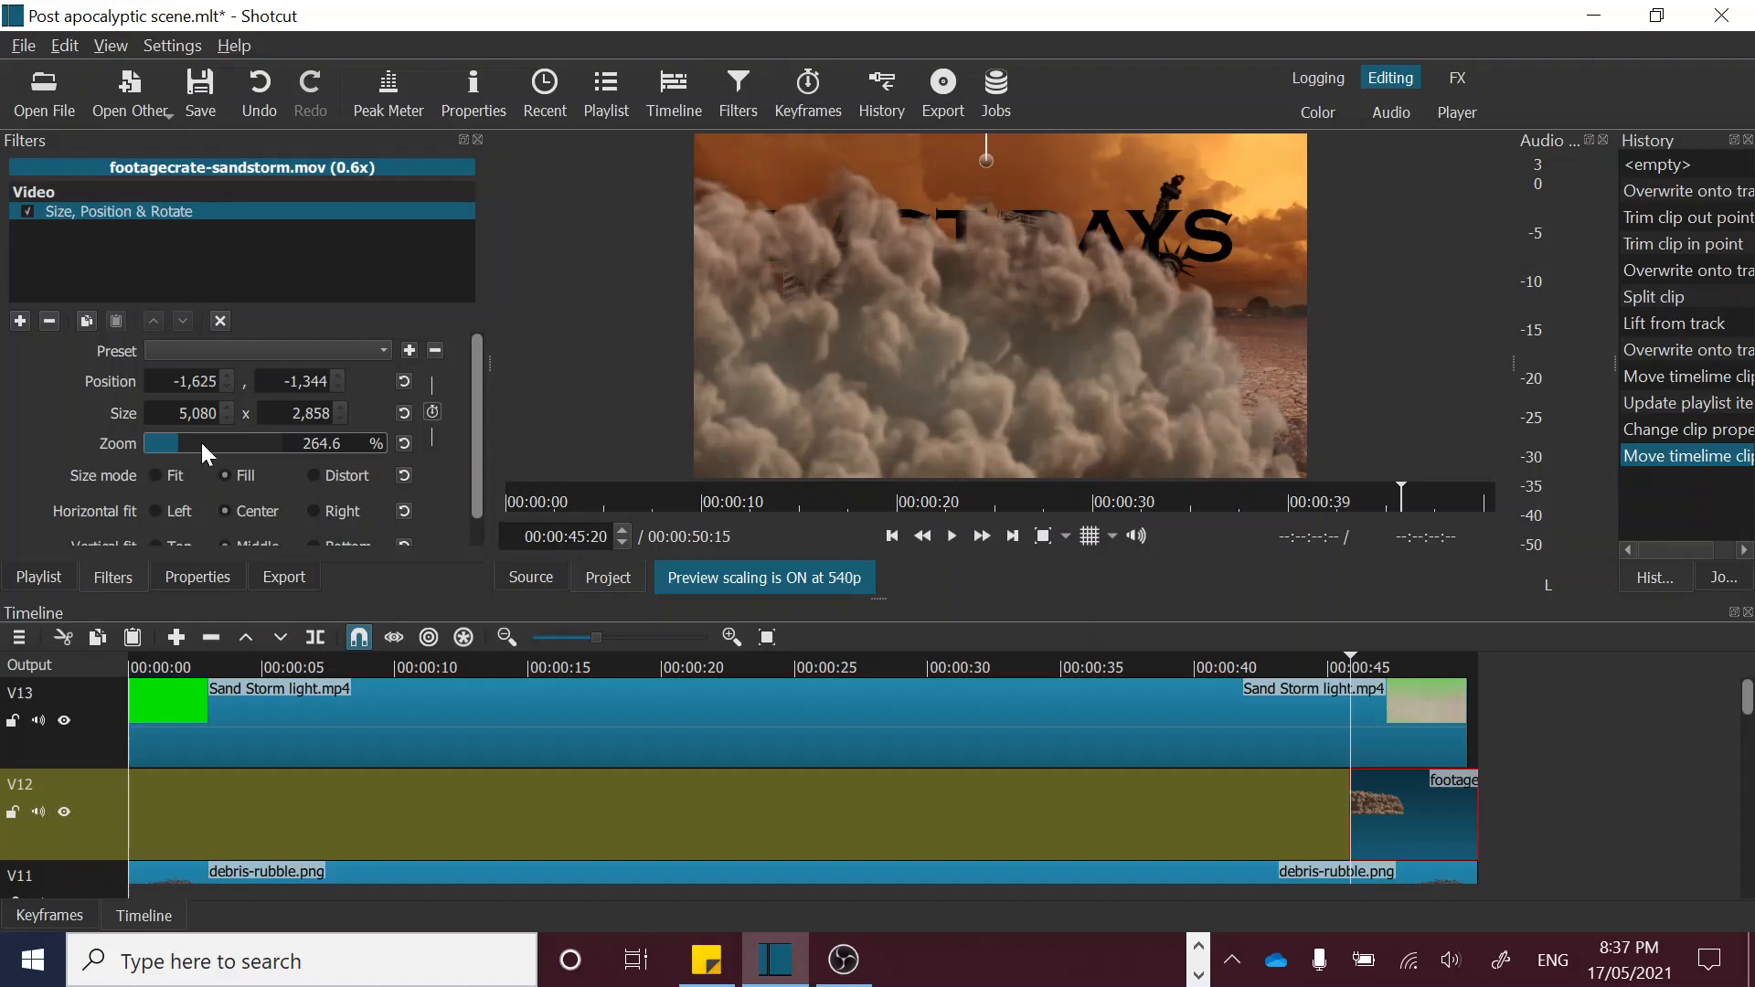
{"action": "left_click", "coordinate": [196, 440]}
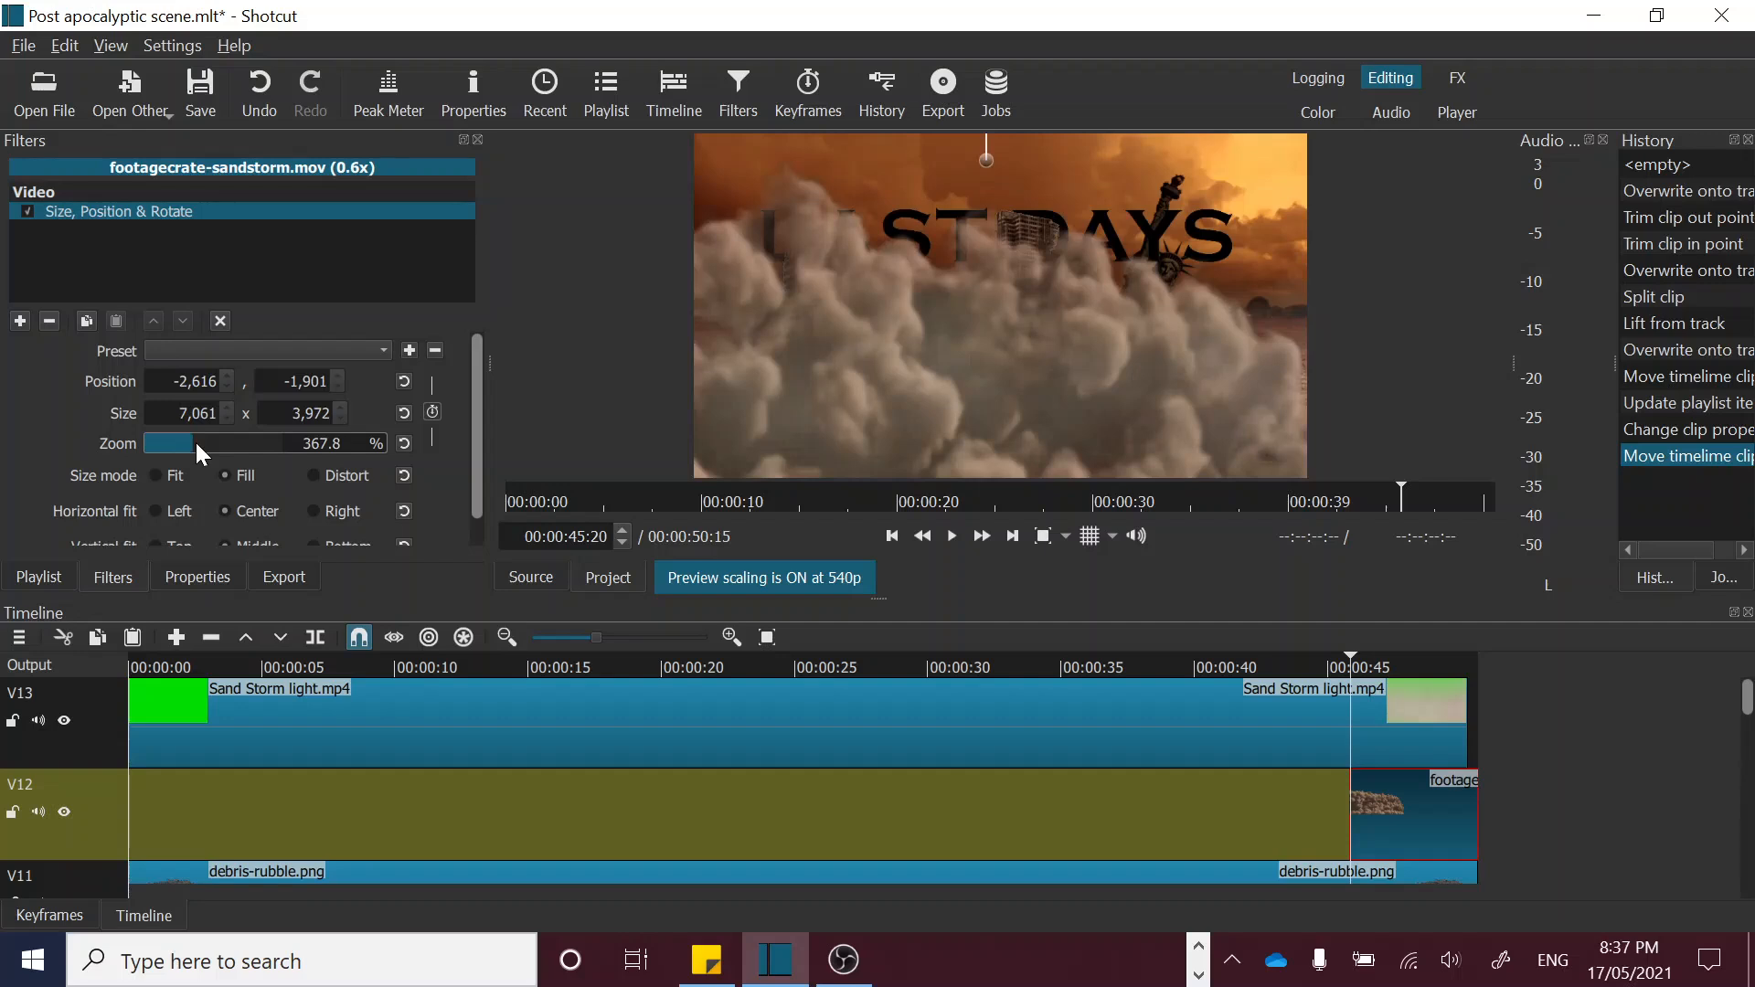
{"action": "left_click", "coordinate": [203, 441]}
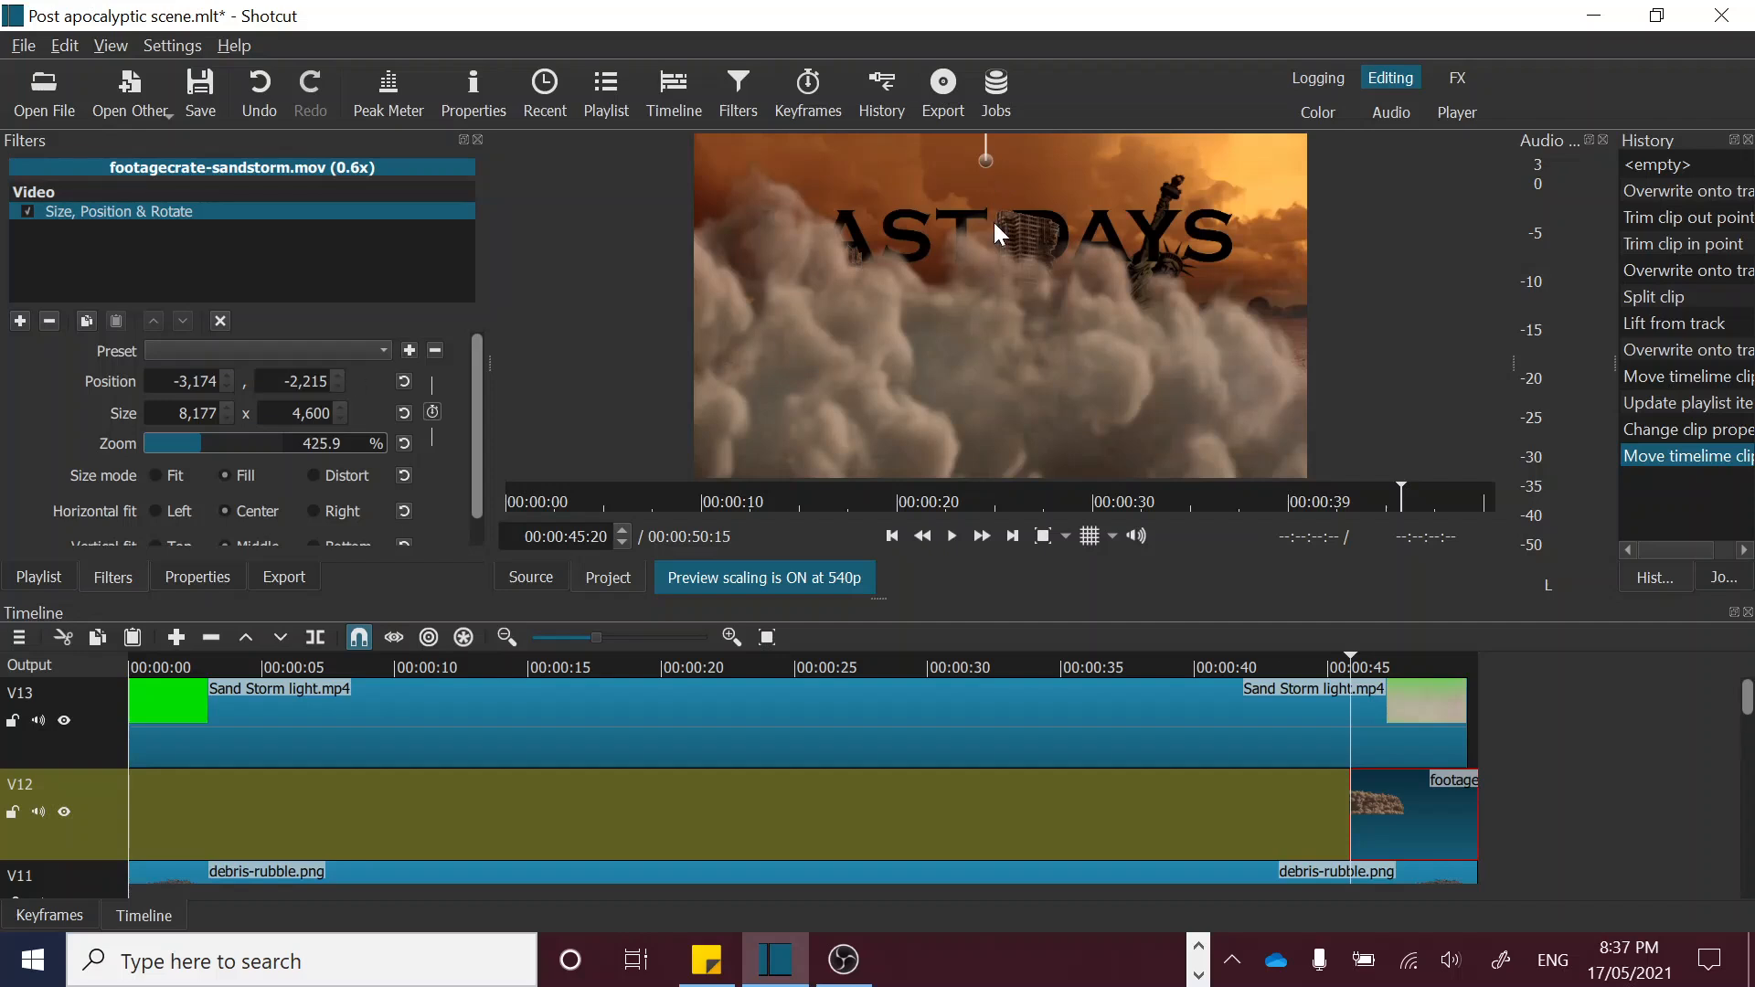
Step: Raise the enlarged sandstorm further by setting its vertical position to -2,547
{"action": "left_click", "coordinate": [336, 386]}
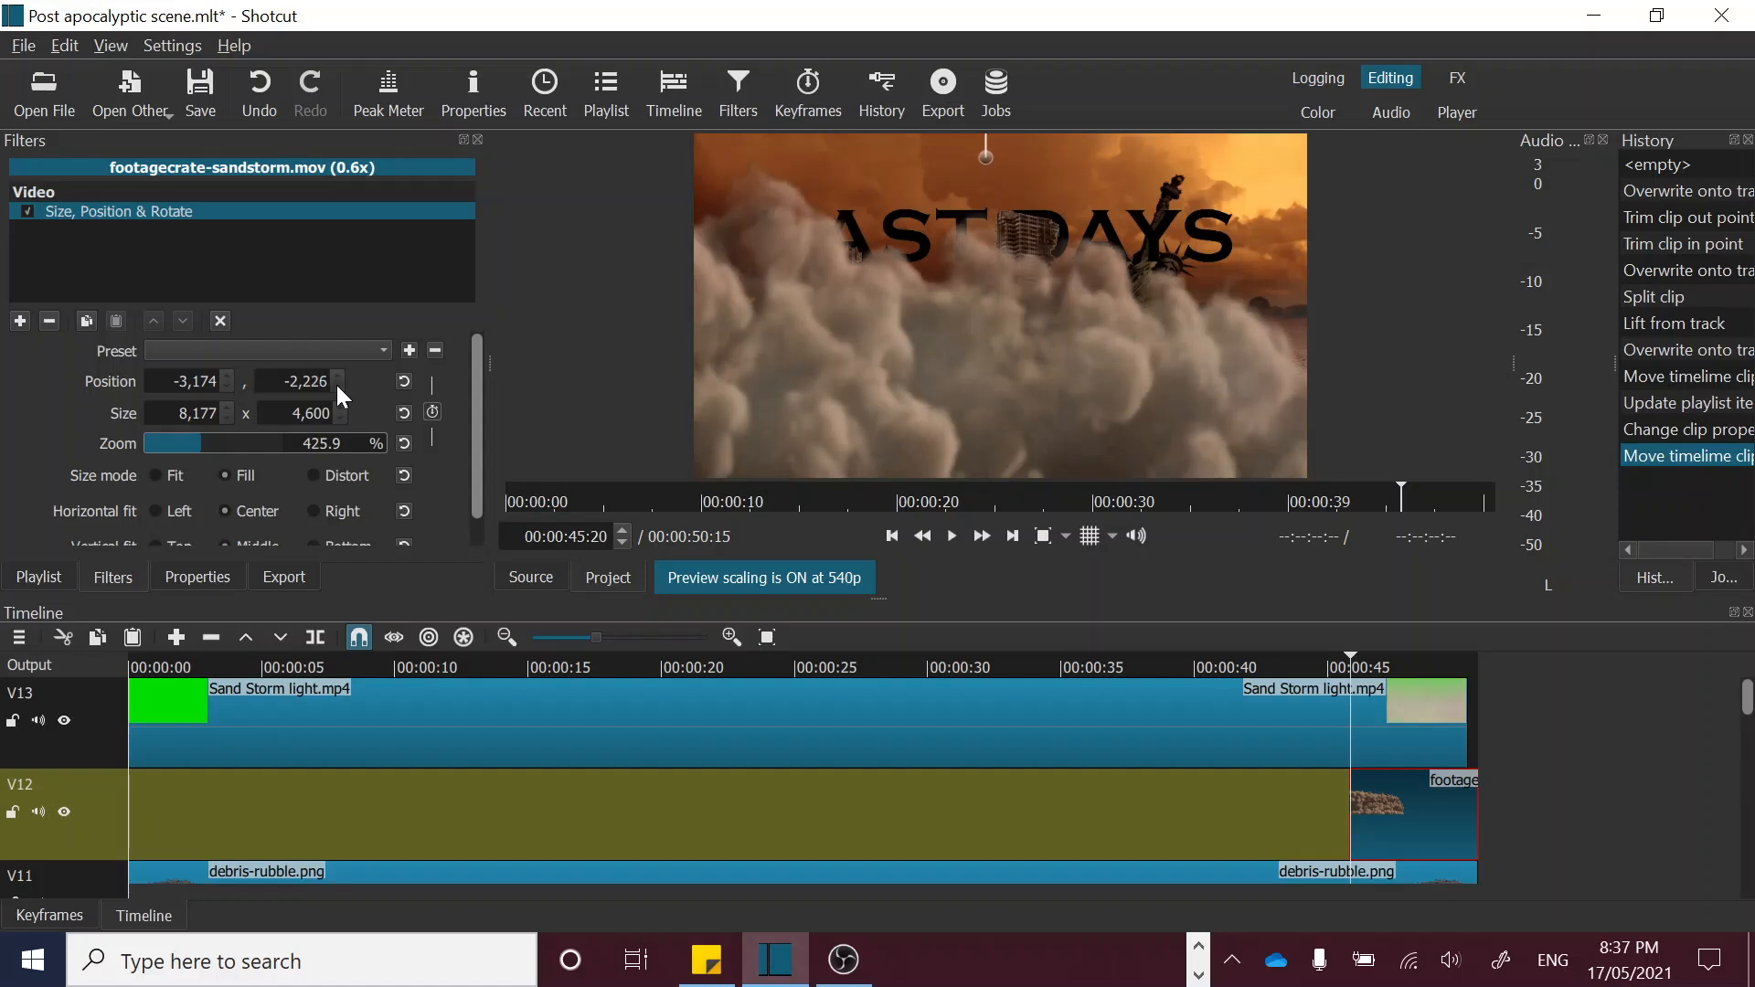
{"action": "left_click", "coordinate": [336, 386]}
{"action": "left_click", "coordinate": [337, 386]}
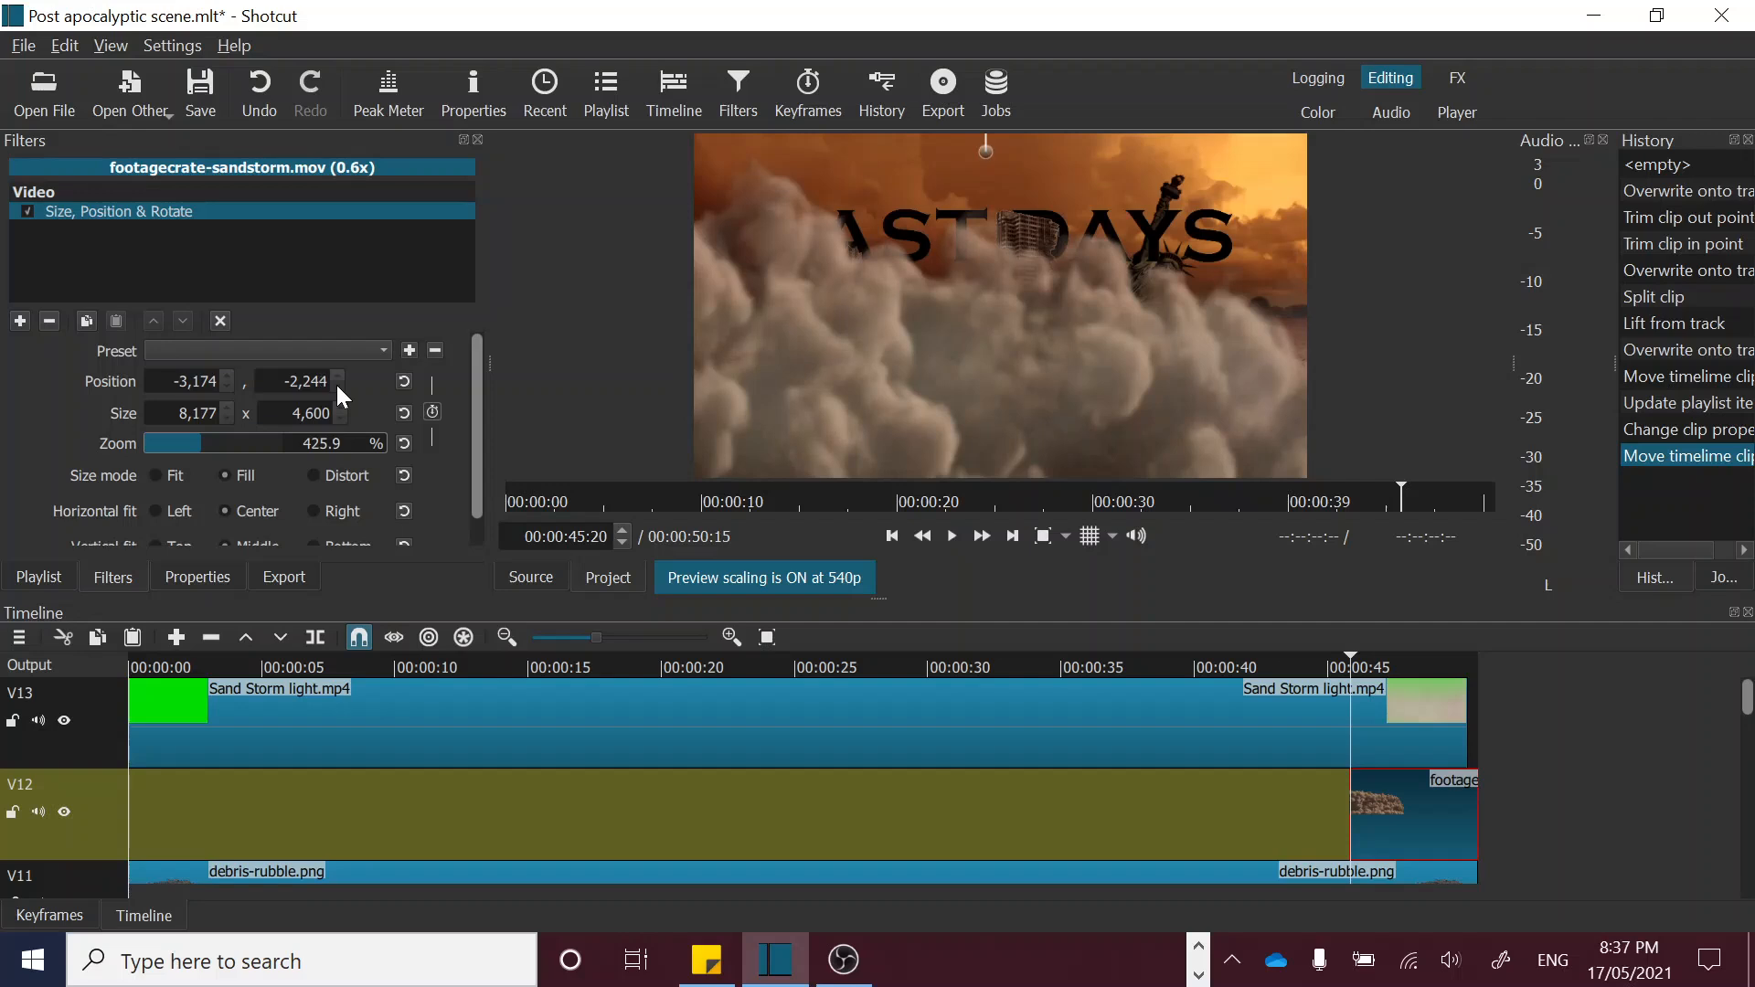
{"action": "left_click", "coordinate": [336, 386]}
{"action": "left_click", "coordinate": [336, 385]}
{"action": "left_click", "coordinate": [336, 385]}
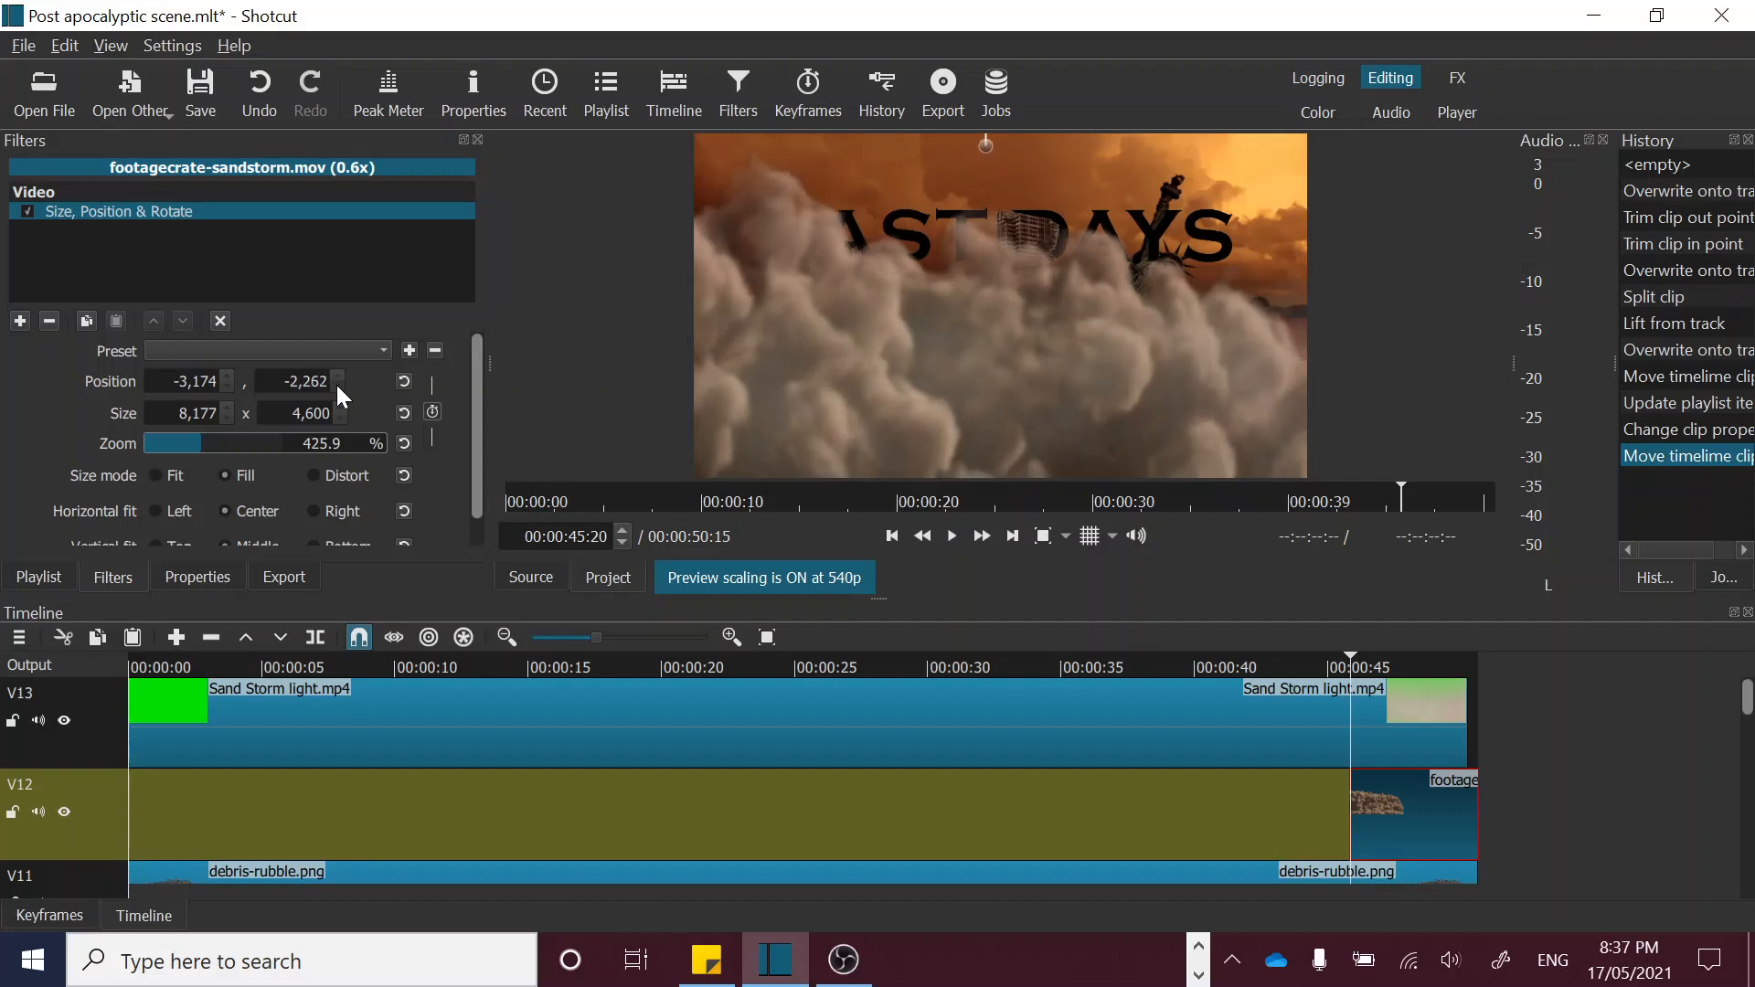
{"action": "left_click", "coordinate": [337, 386]}
{"action": "left_click", "coordinate": [337, 386]}
{"action": "left_click", "coordinate": [336, 385]}
{"action": "left_click", "coordinate": [336, 386]}
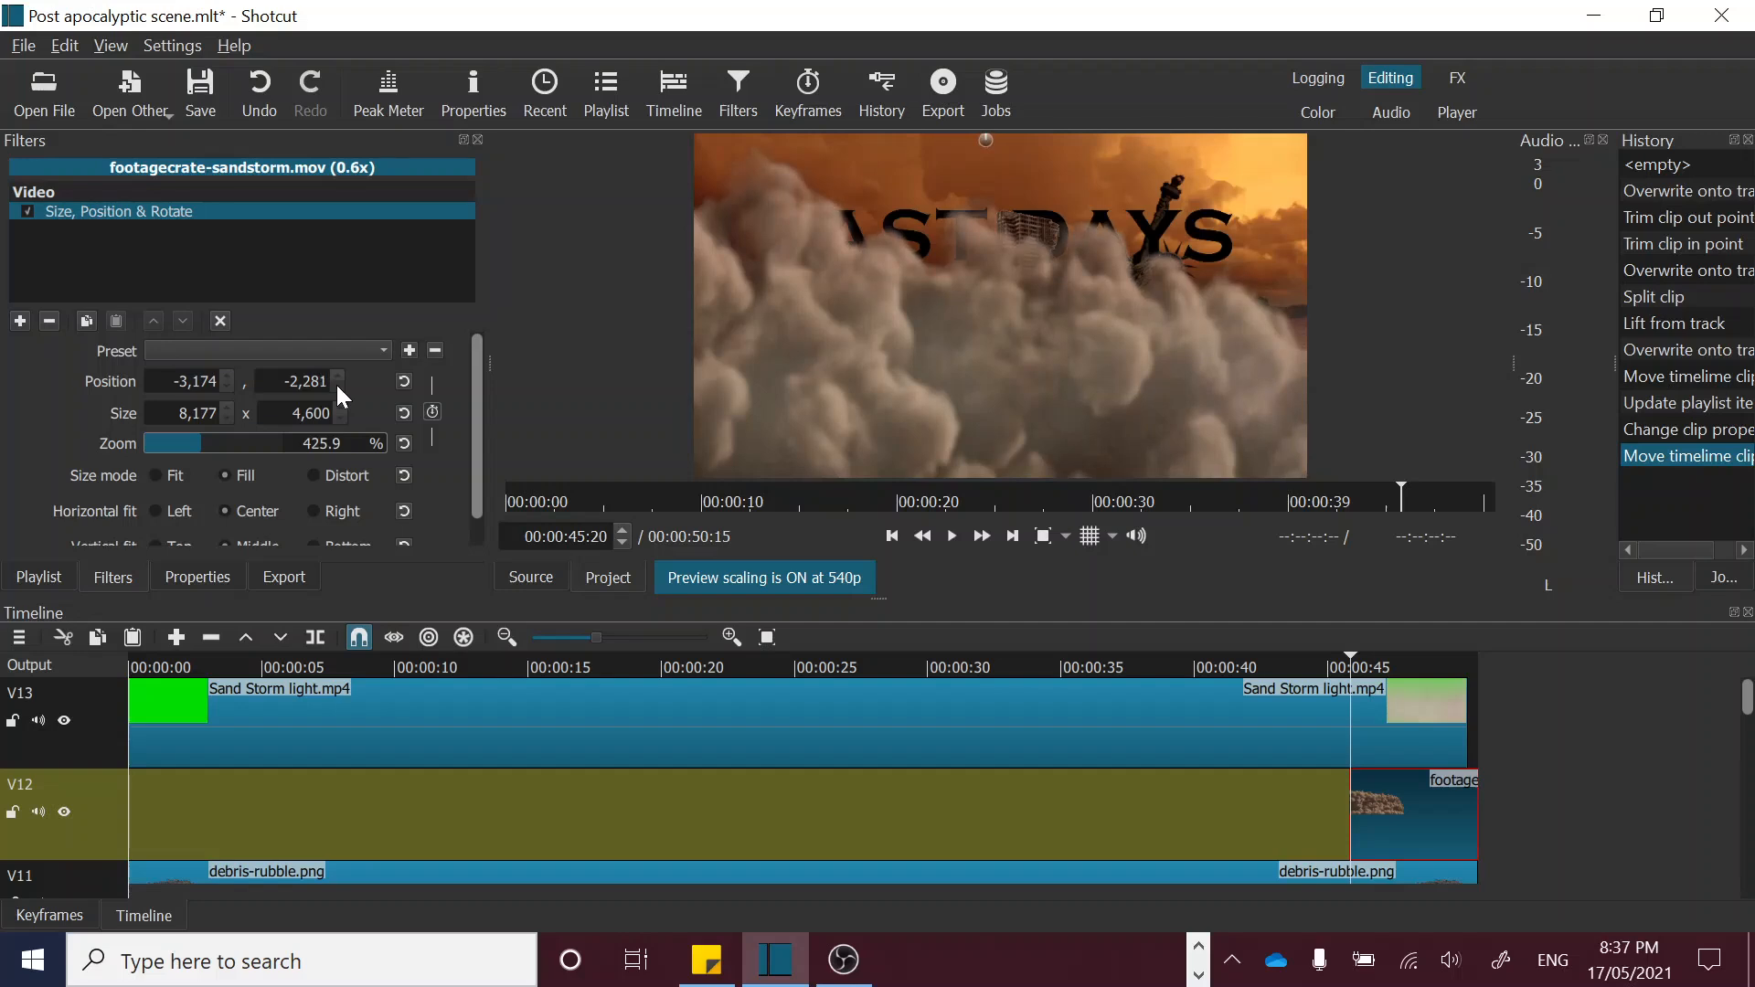
{"action": "left_click", "coordinate": [336, 385]}
{"action": "left_click", "coordinate": [337, 385]}
{"action": "left_click", "coordinate": [337, 385]}
{"action": "left_click", "coordinate": [336, 386]}
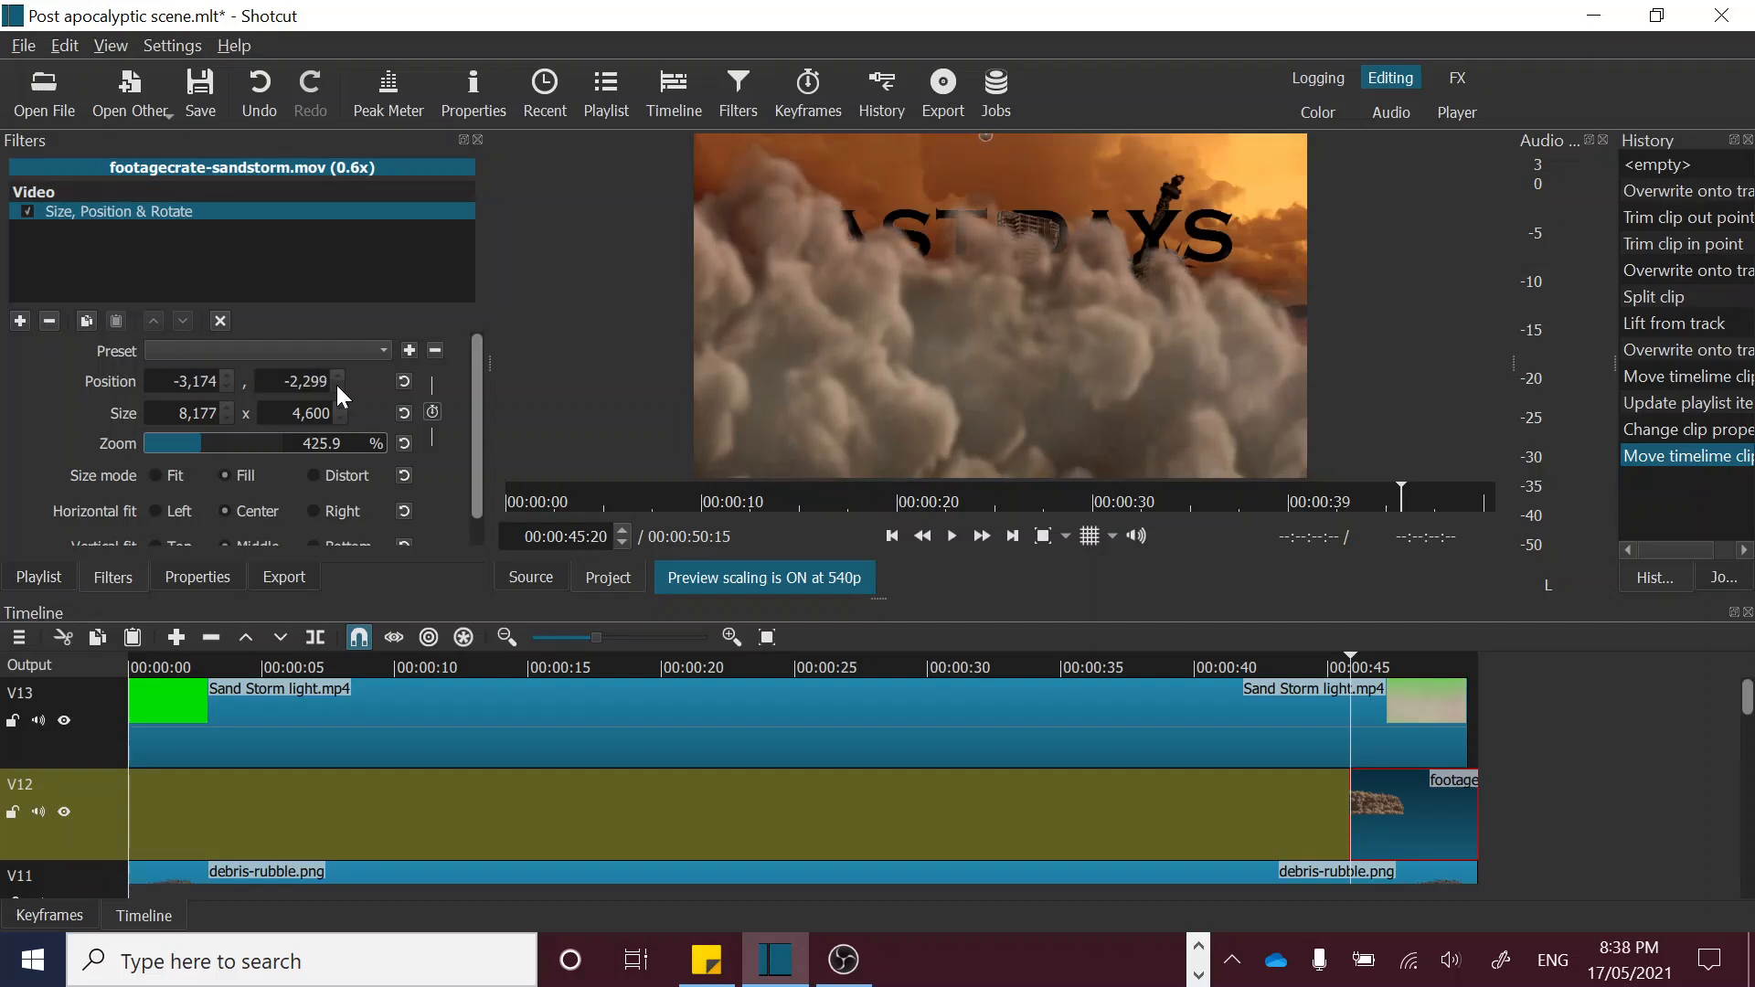
{"action": "left_click", "coordinate": [336, 385]}
{"action": "left_click", "coordinate": [337, 385]}
{"action": "left_click", "coordinate": [337, 386]}
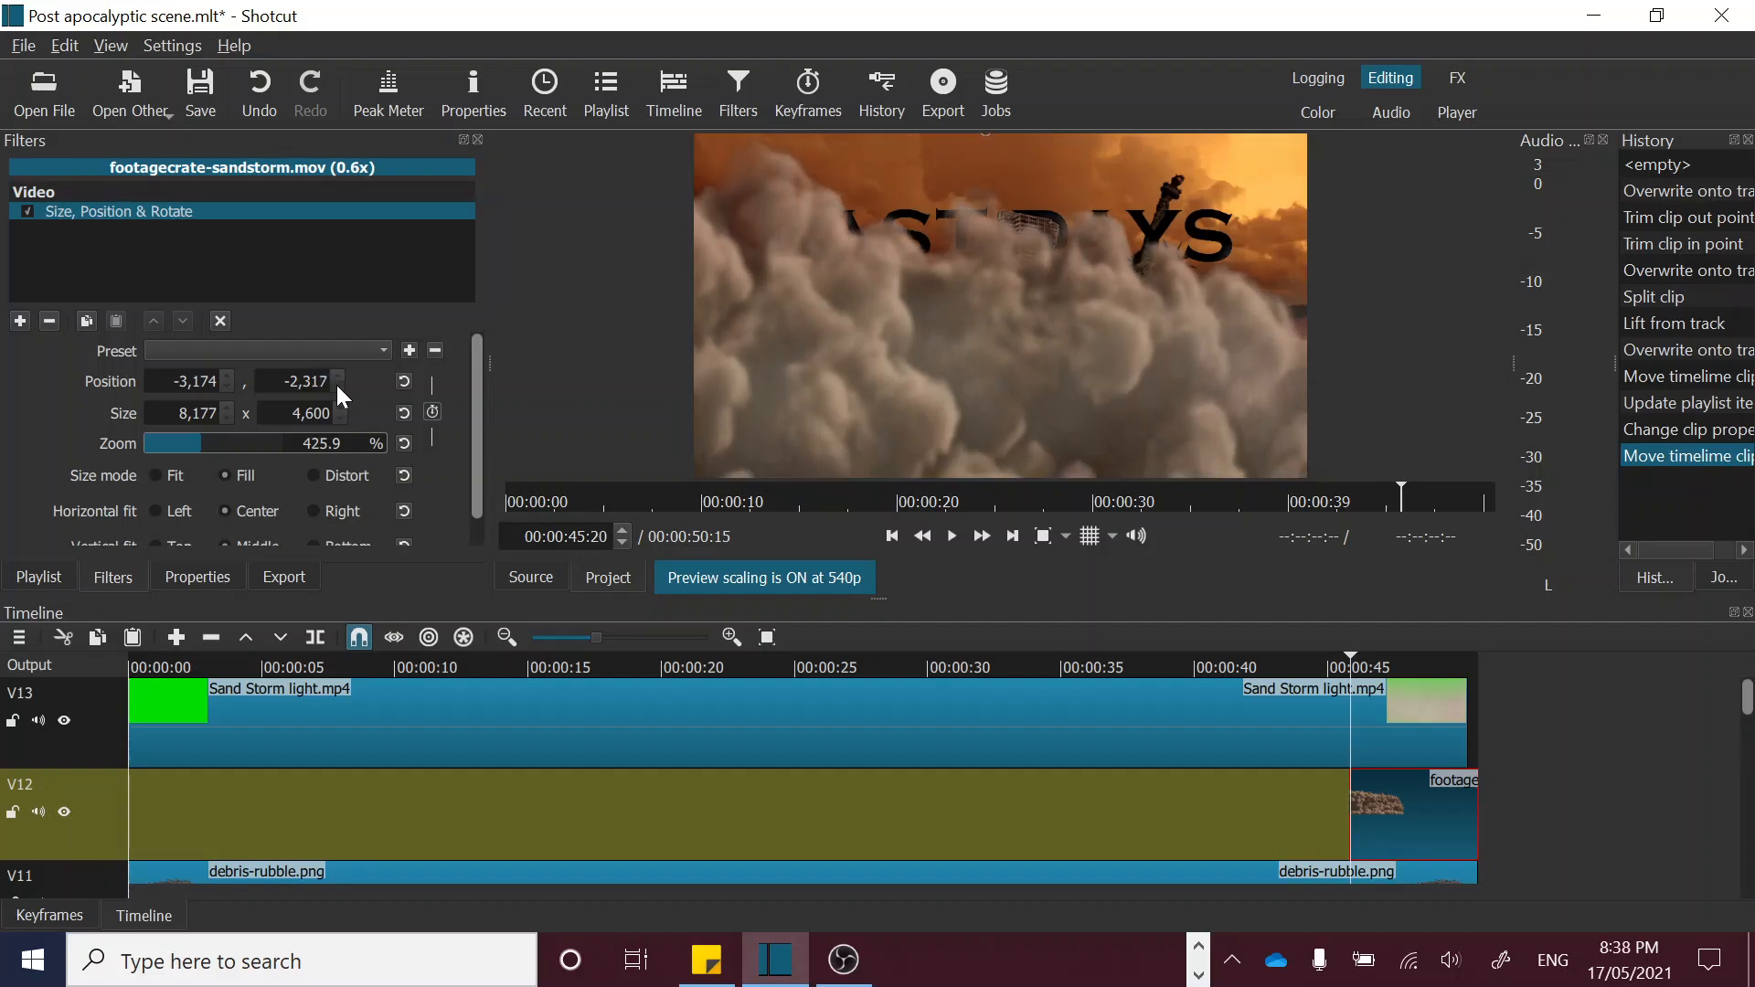
{"action": "left_click", "coordinate": [336, 386]}
{"action": "left_click", "coordinate": [336, 385]}
{"action": "left_click", "coordinate": [337, 386]}
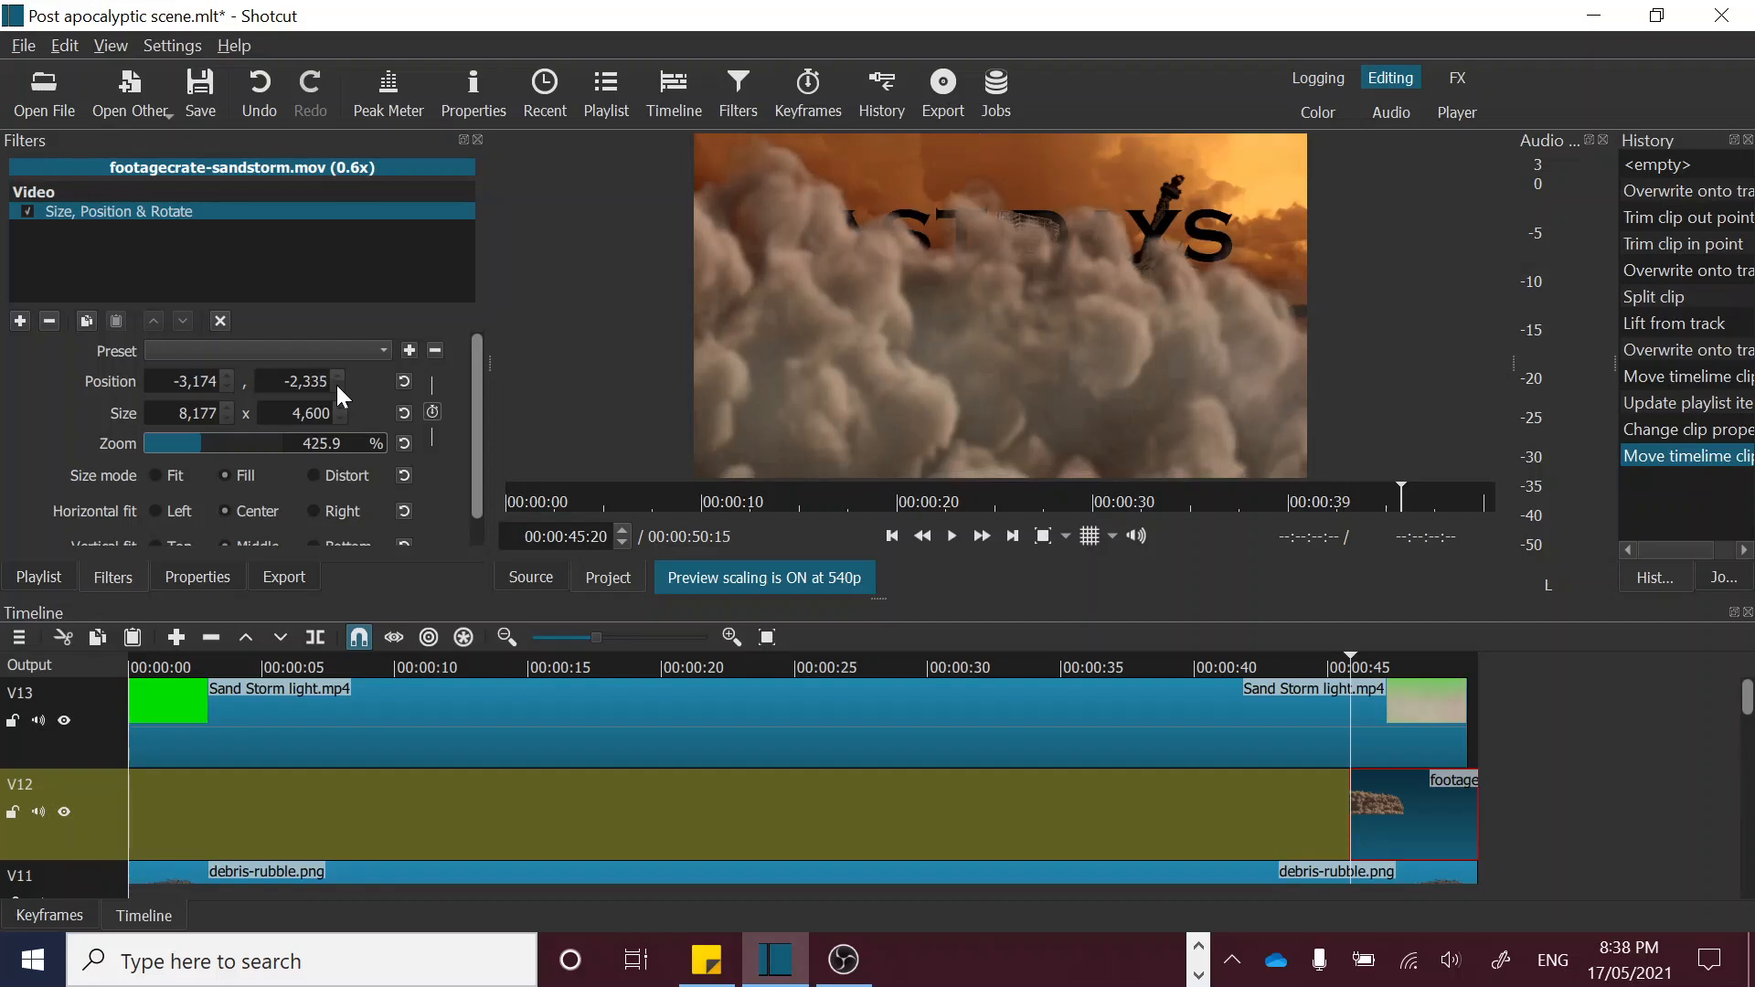
{"action": "left_click", "coordinate": [337, 386]}
{"action": "left_click", "coordinate": [336, 385]}
{"action": "left_click", "coordinate": [336, 386]}
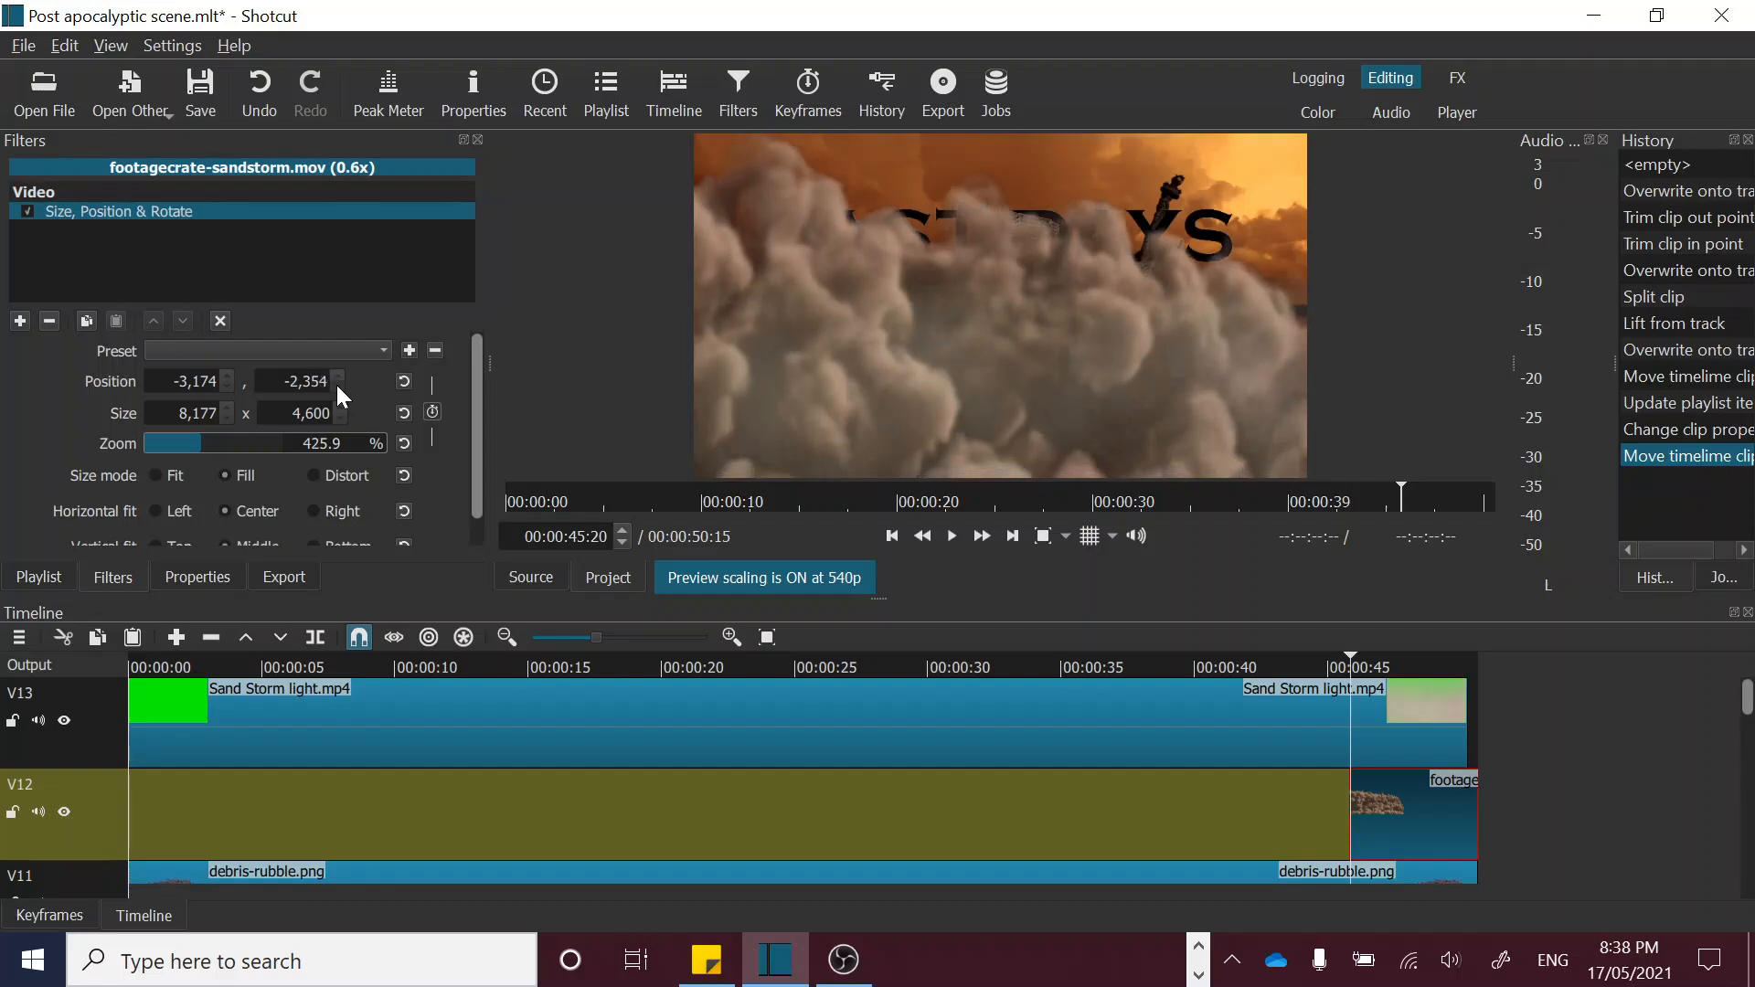
{"action": "left_click", "coordinate": [336, 385]}
{"action": "left_click", "coordinate": [337, 386]}
{"action": "left_click", "coordinate": [336, 386]}
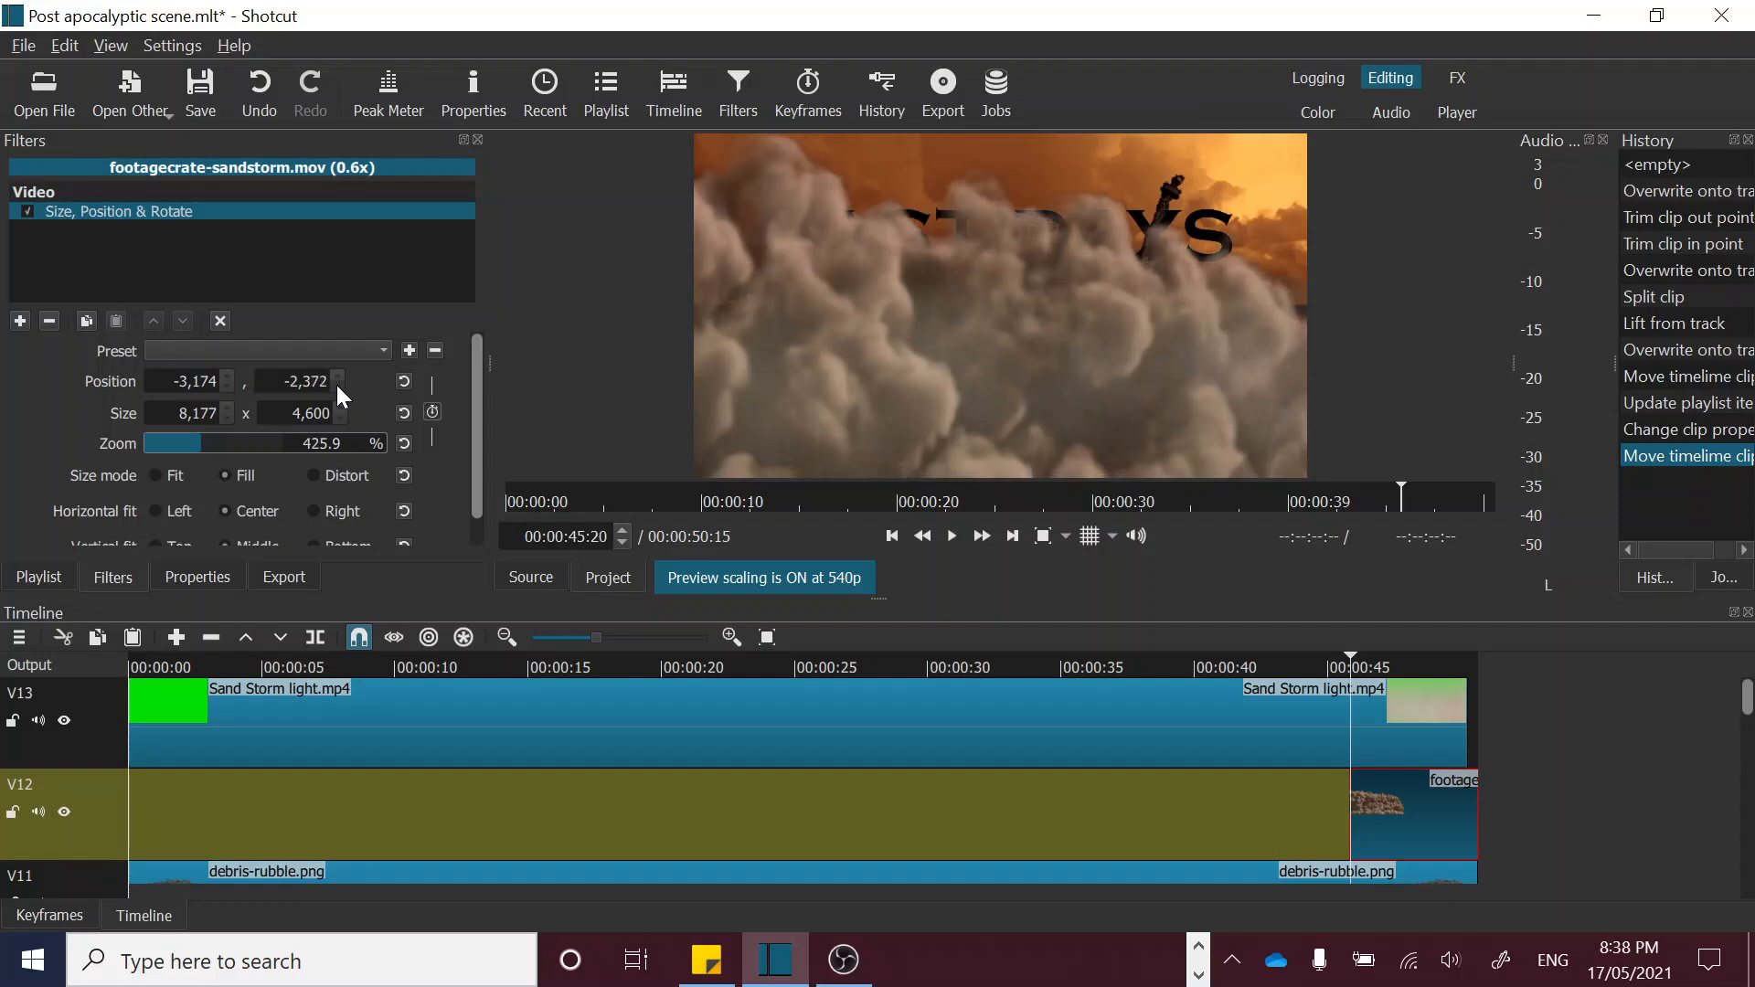
{"action": "left_click", "coordinate": [336, 386]}
{"action": "left_click", "coordinate": [336, 385]}
{"action": "left_click", "coordinate": [336, 386]}
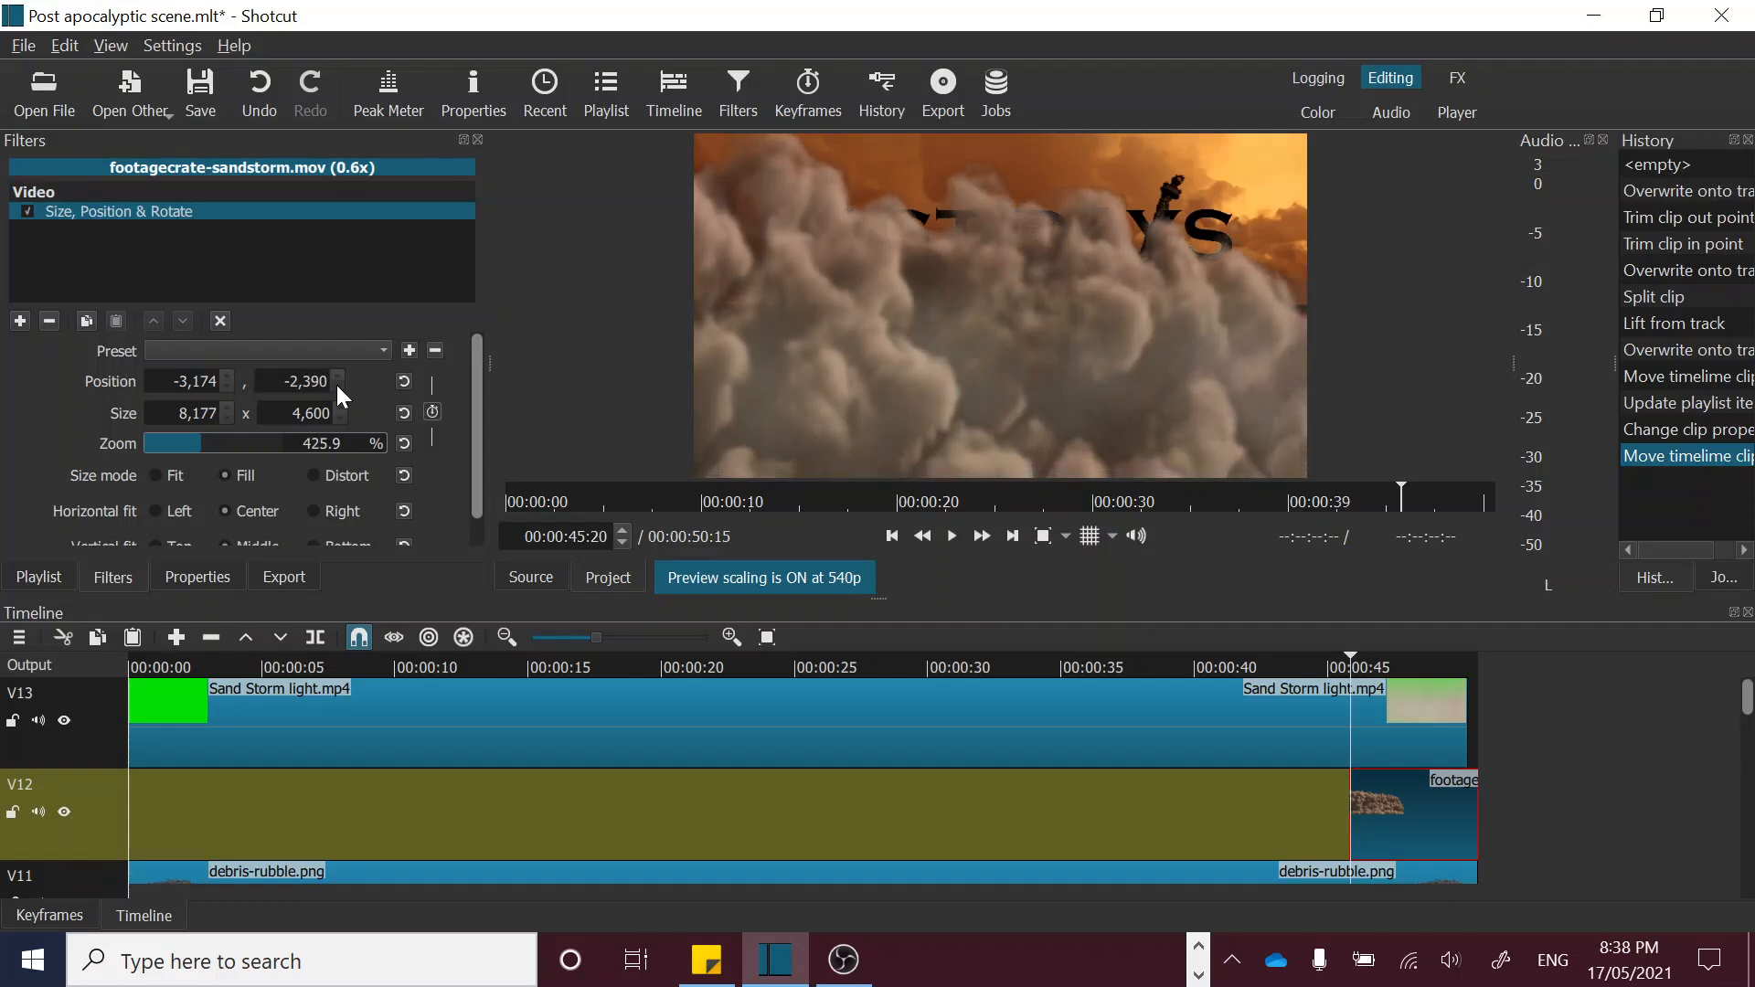
{"action": "left_click", "coordinate": [337, 385]}
{"action": "left_click", "coordinate": [336, 386]}
{"action": "left_click", "coordinate": [337, 385]}
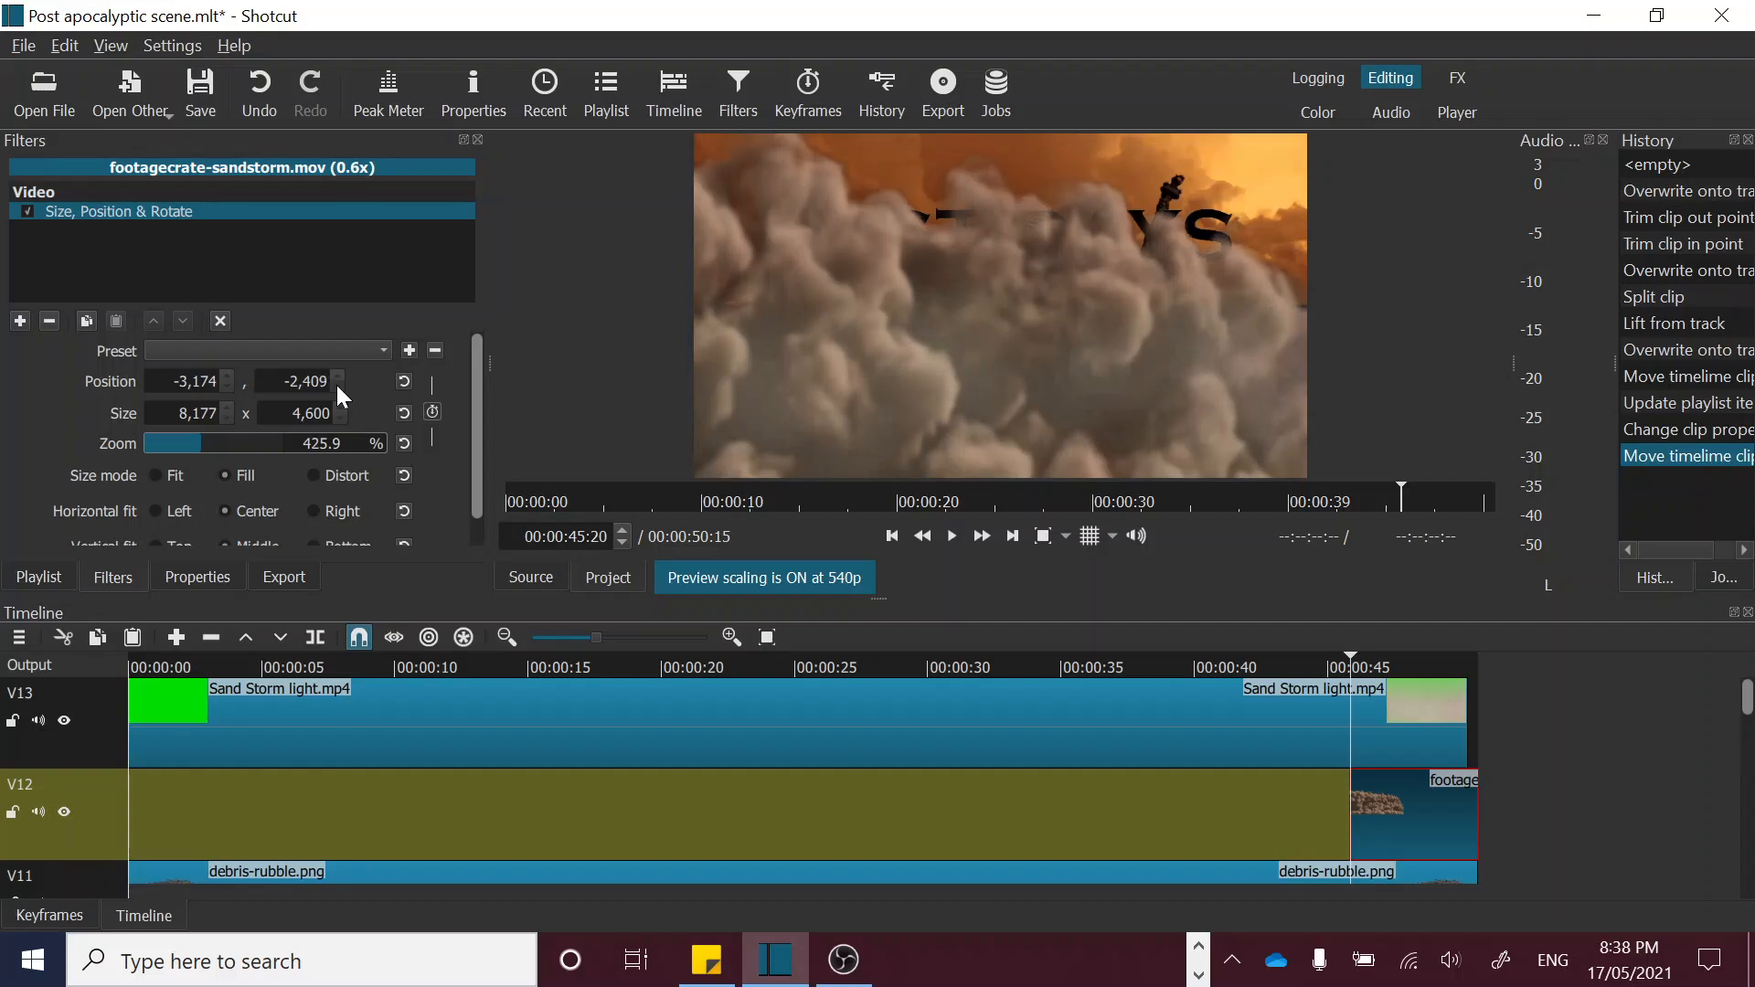
{"action": "left_click", "coordinate": [336, 386]}
{"action": "left_click", "coordinate": [336, 386]}
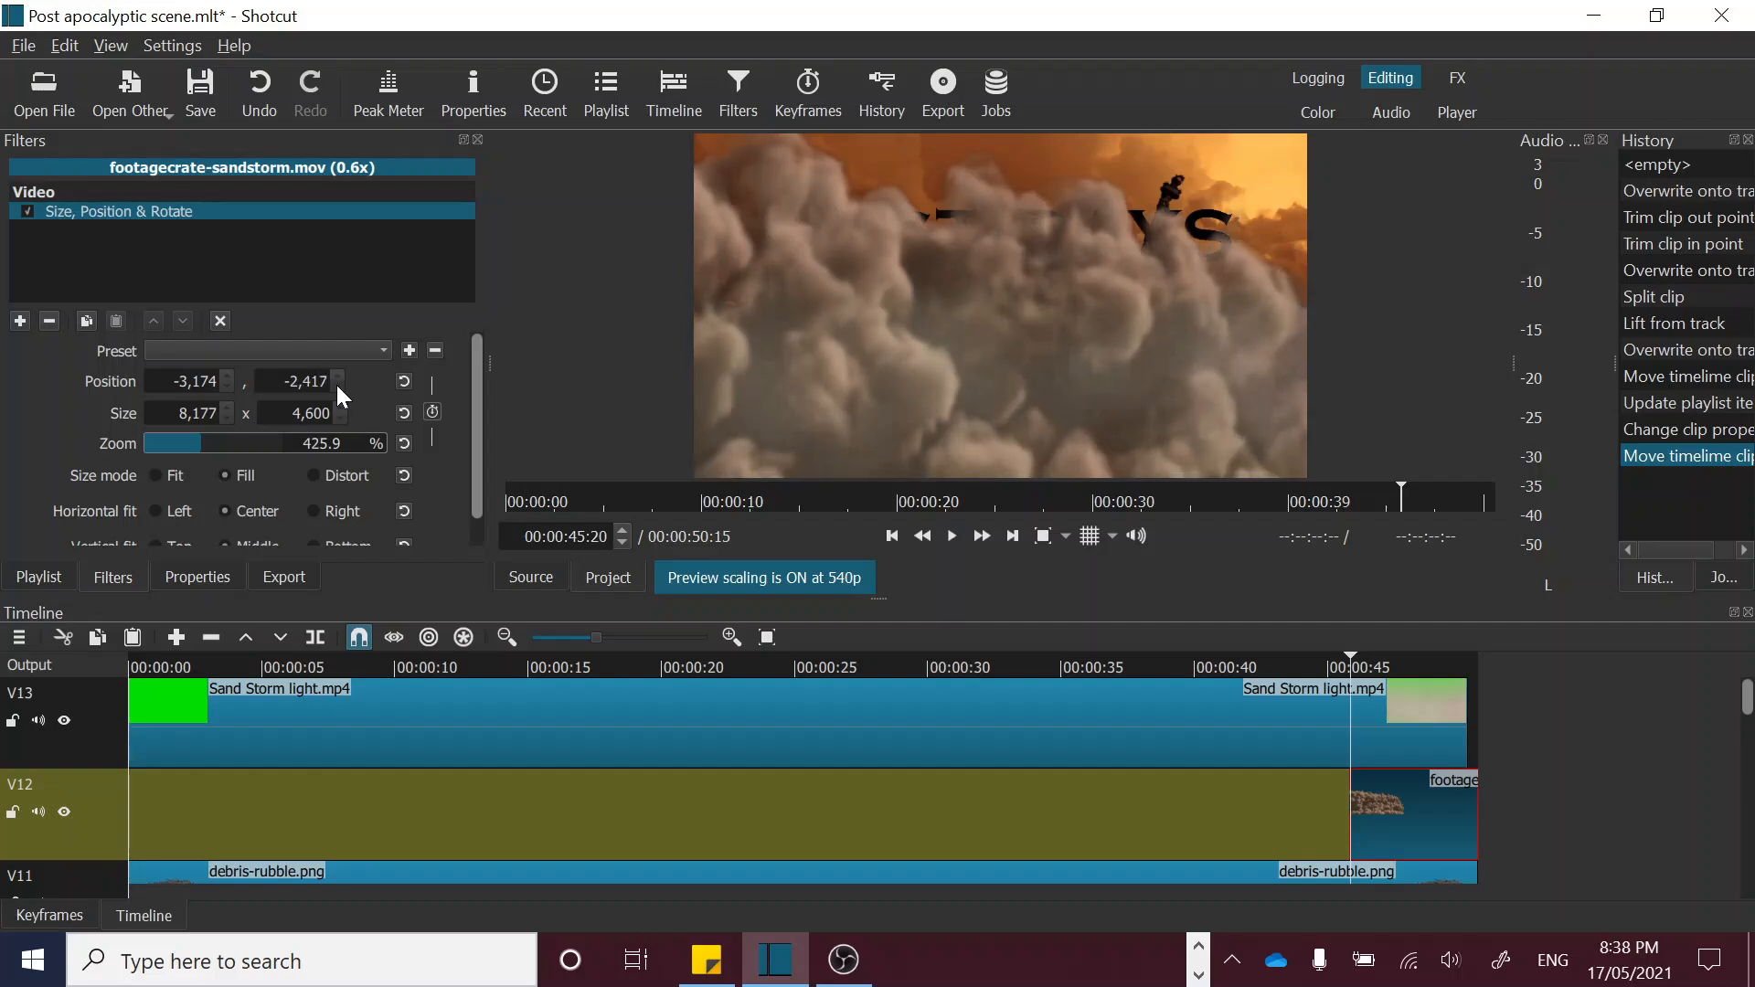
{"action": "left_click", "coordinate": [336, 386]}
{"action": "left_click", "coordinate": [336, 386]}
{"action": "left_click", "coordinate": [336, 386]}
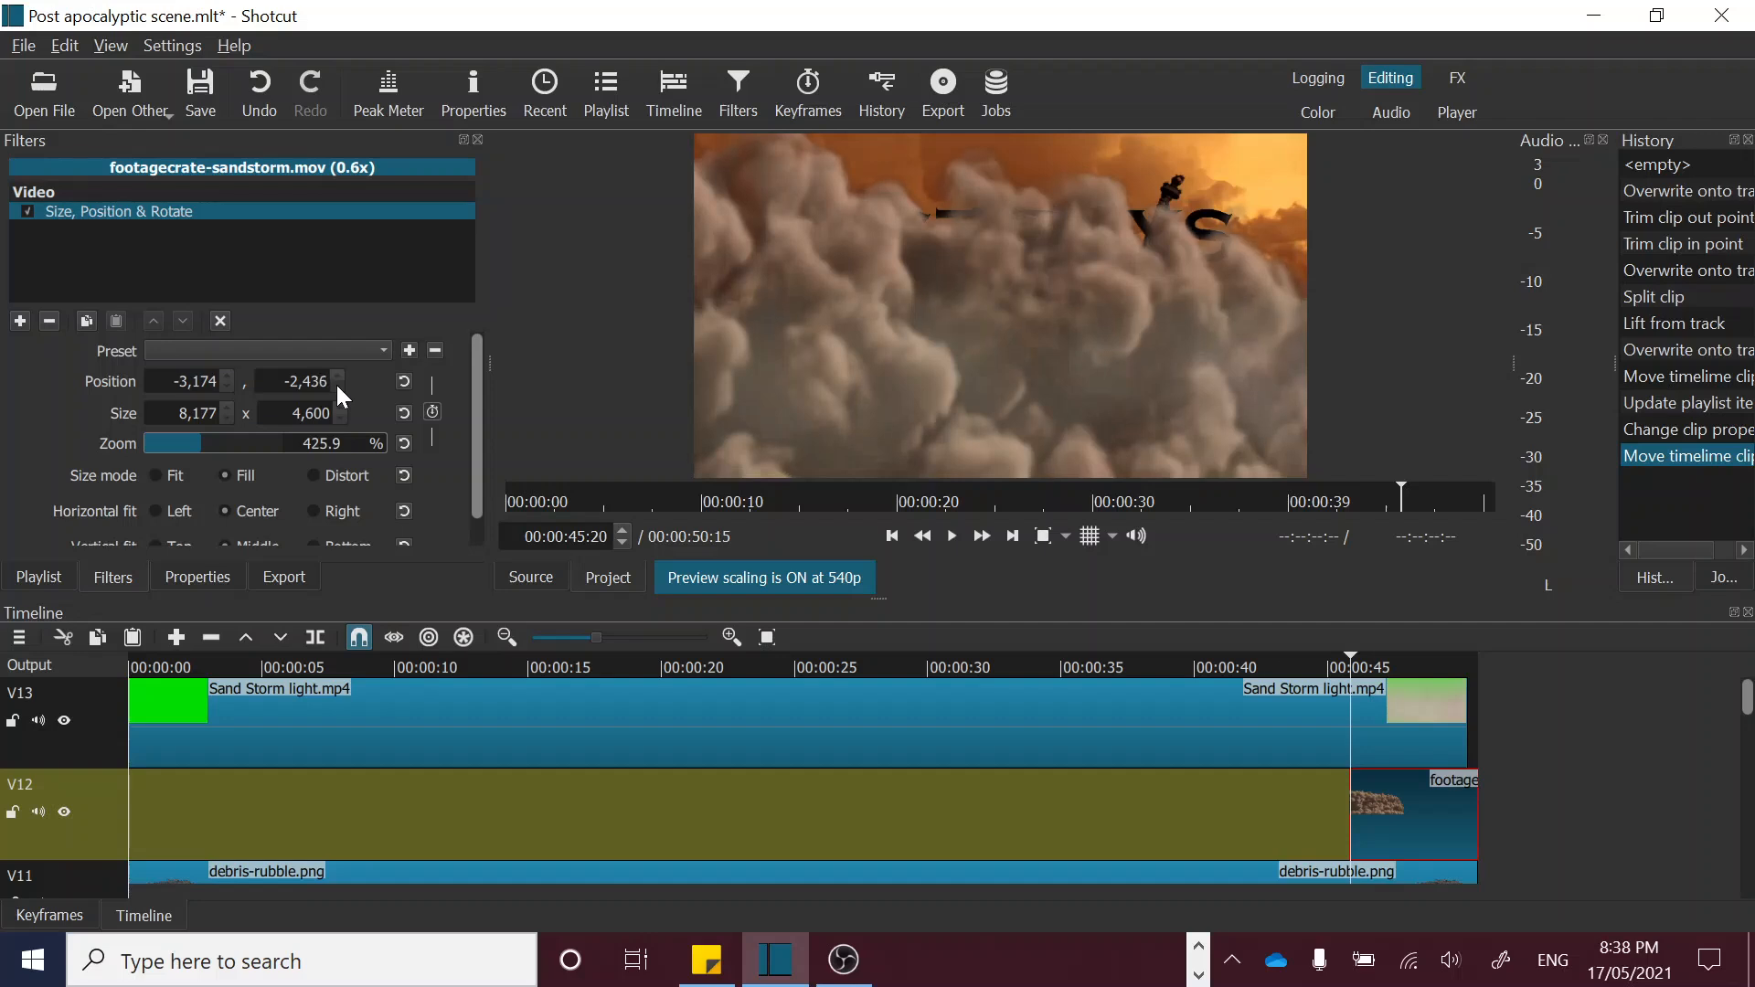
{"action": "left_click", "coordinate": [336, 386]}
{"action": "left_click", "coordinate": [337, 385]}
{"action": "left_click", "coordinate": [336, 385]}
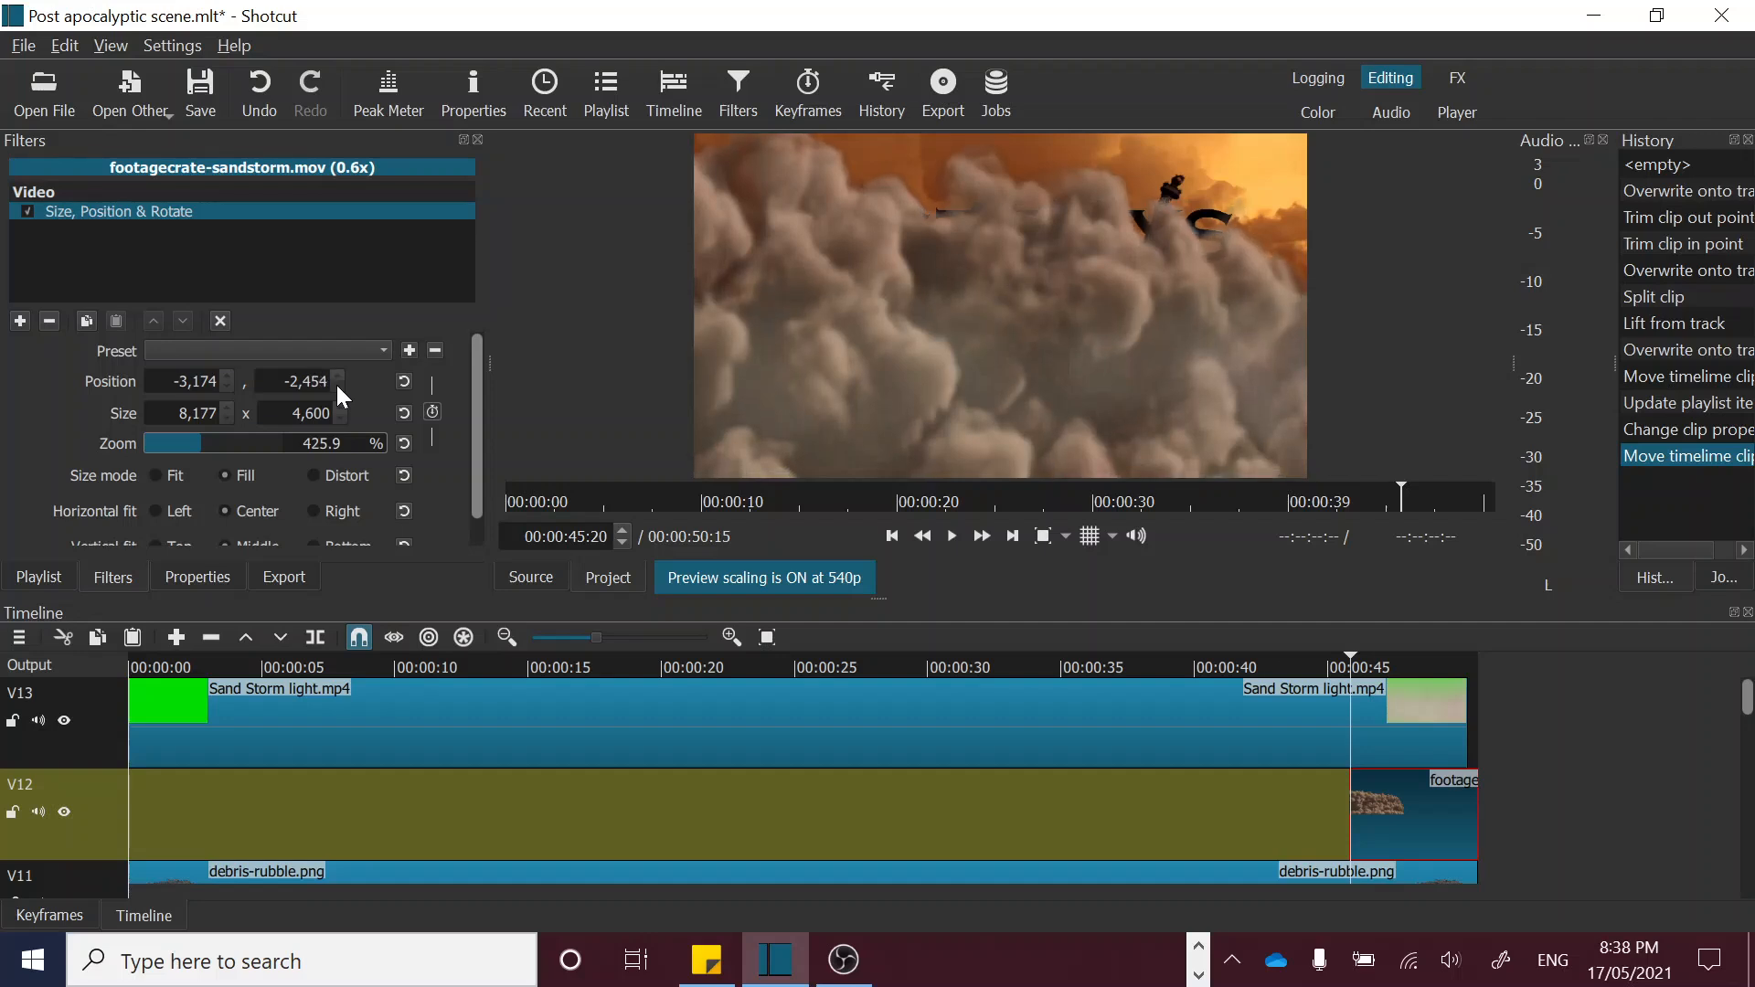
{"action": "left_click", "coordinate": [336, 386]}
{"action": "left_click", "coordinate": [336, 386]}
{"action": "left_click", "coordinate": [336, 386]}
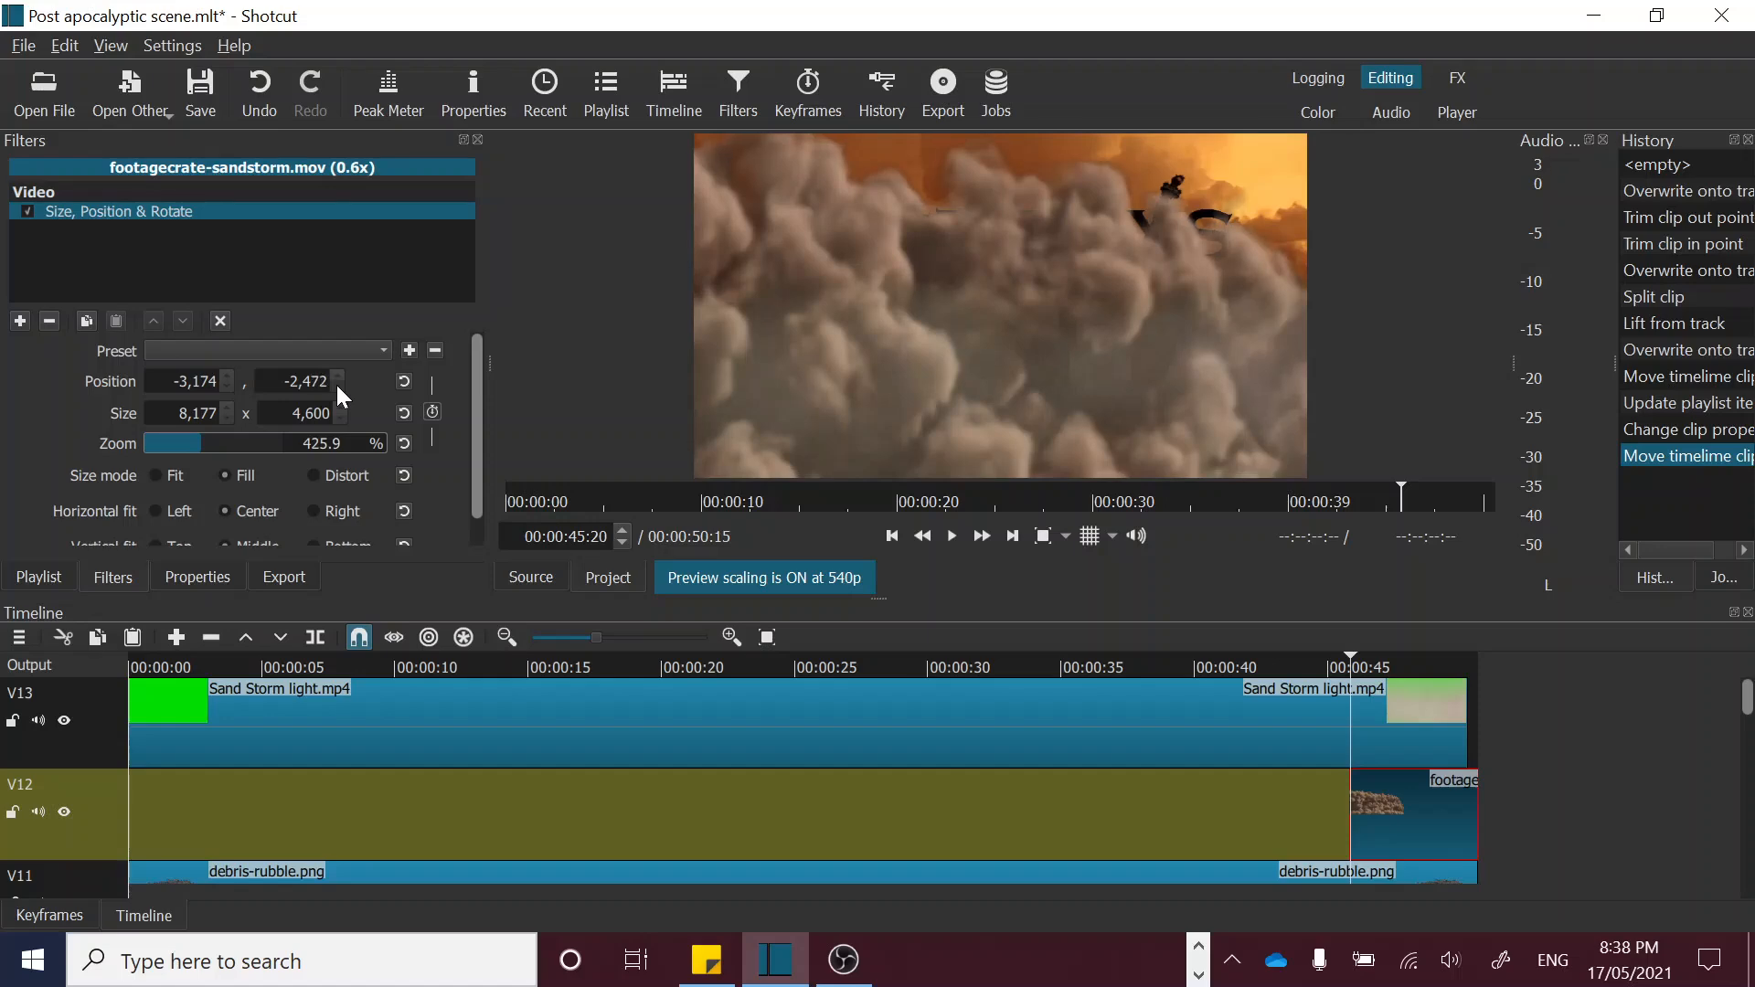
{"action": "left_click", "coordinate": [336, 386]}
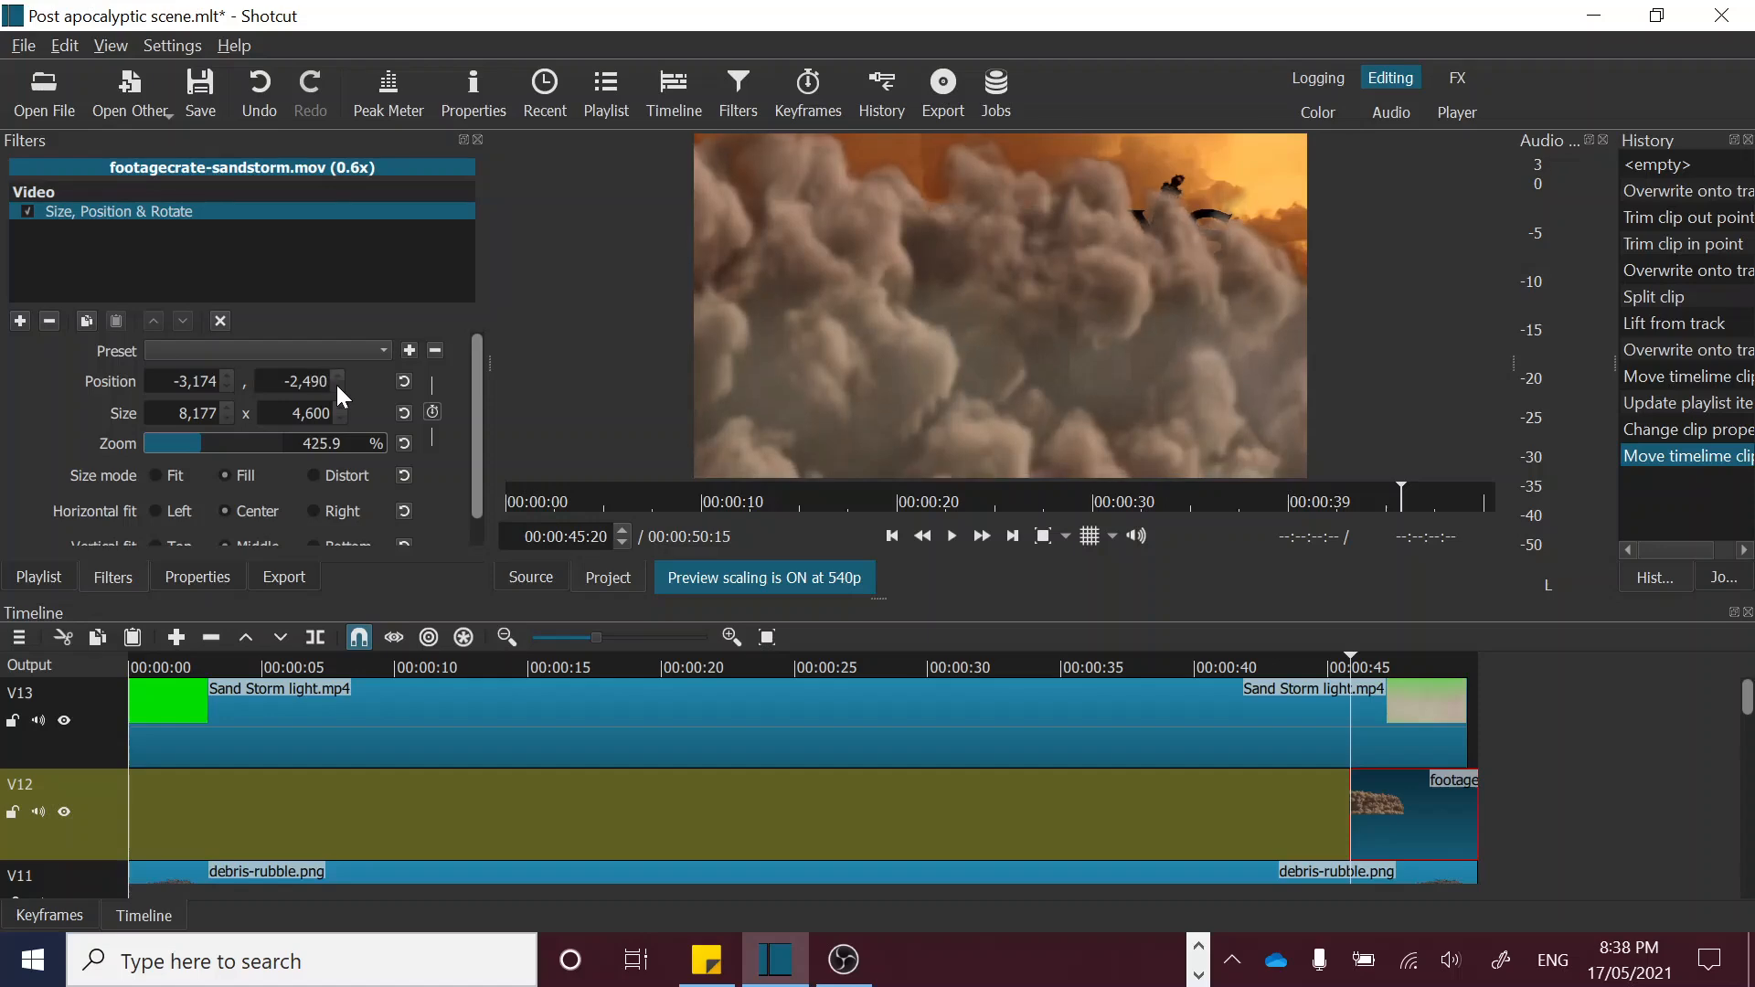
{"action": "left_click", "coordinate": [336, 386]}
{"action": "left_click", "coordinate": [336, 385]}
{"action": "left_click", "coordinate": [336, 385]}
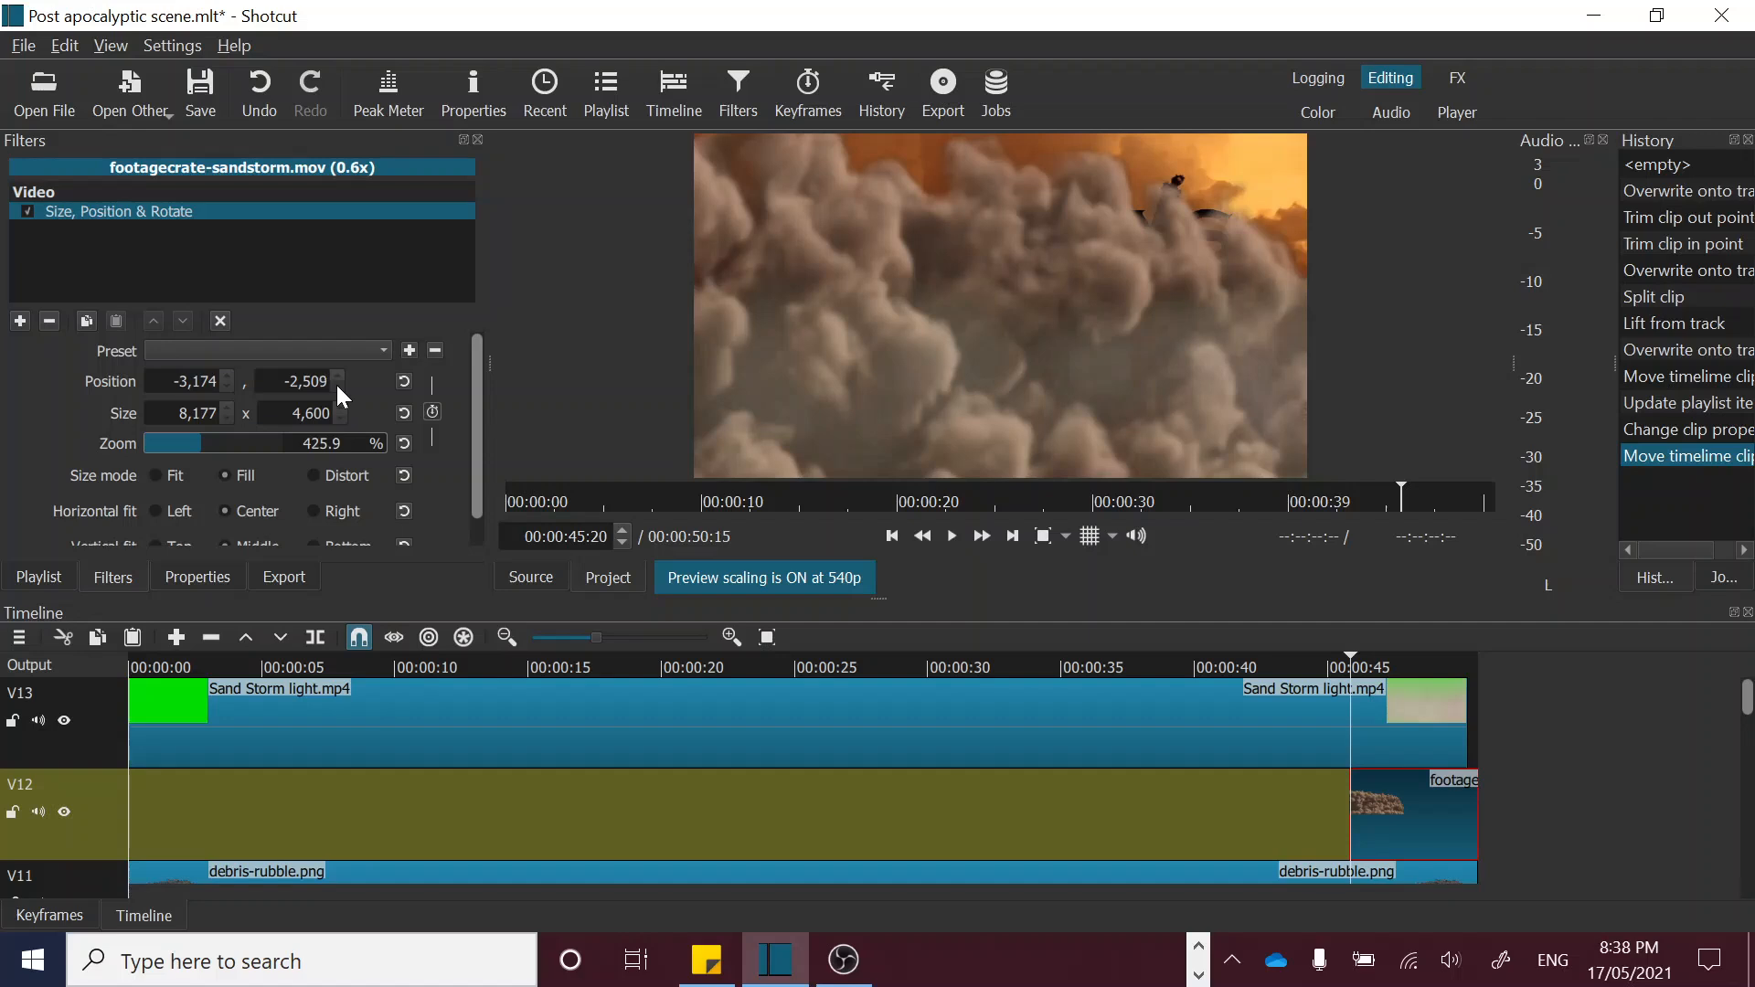
{"action": "left_click", "coordinate": [336, 386]}
{"action": "left_click", "coordinate": [336, 386]}
{"action": "left_click", "coordinate": [337, 386]}
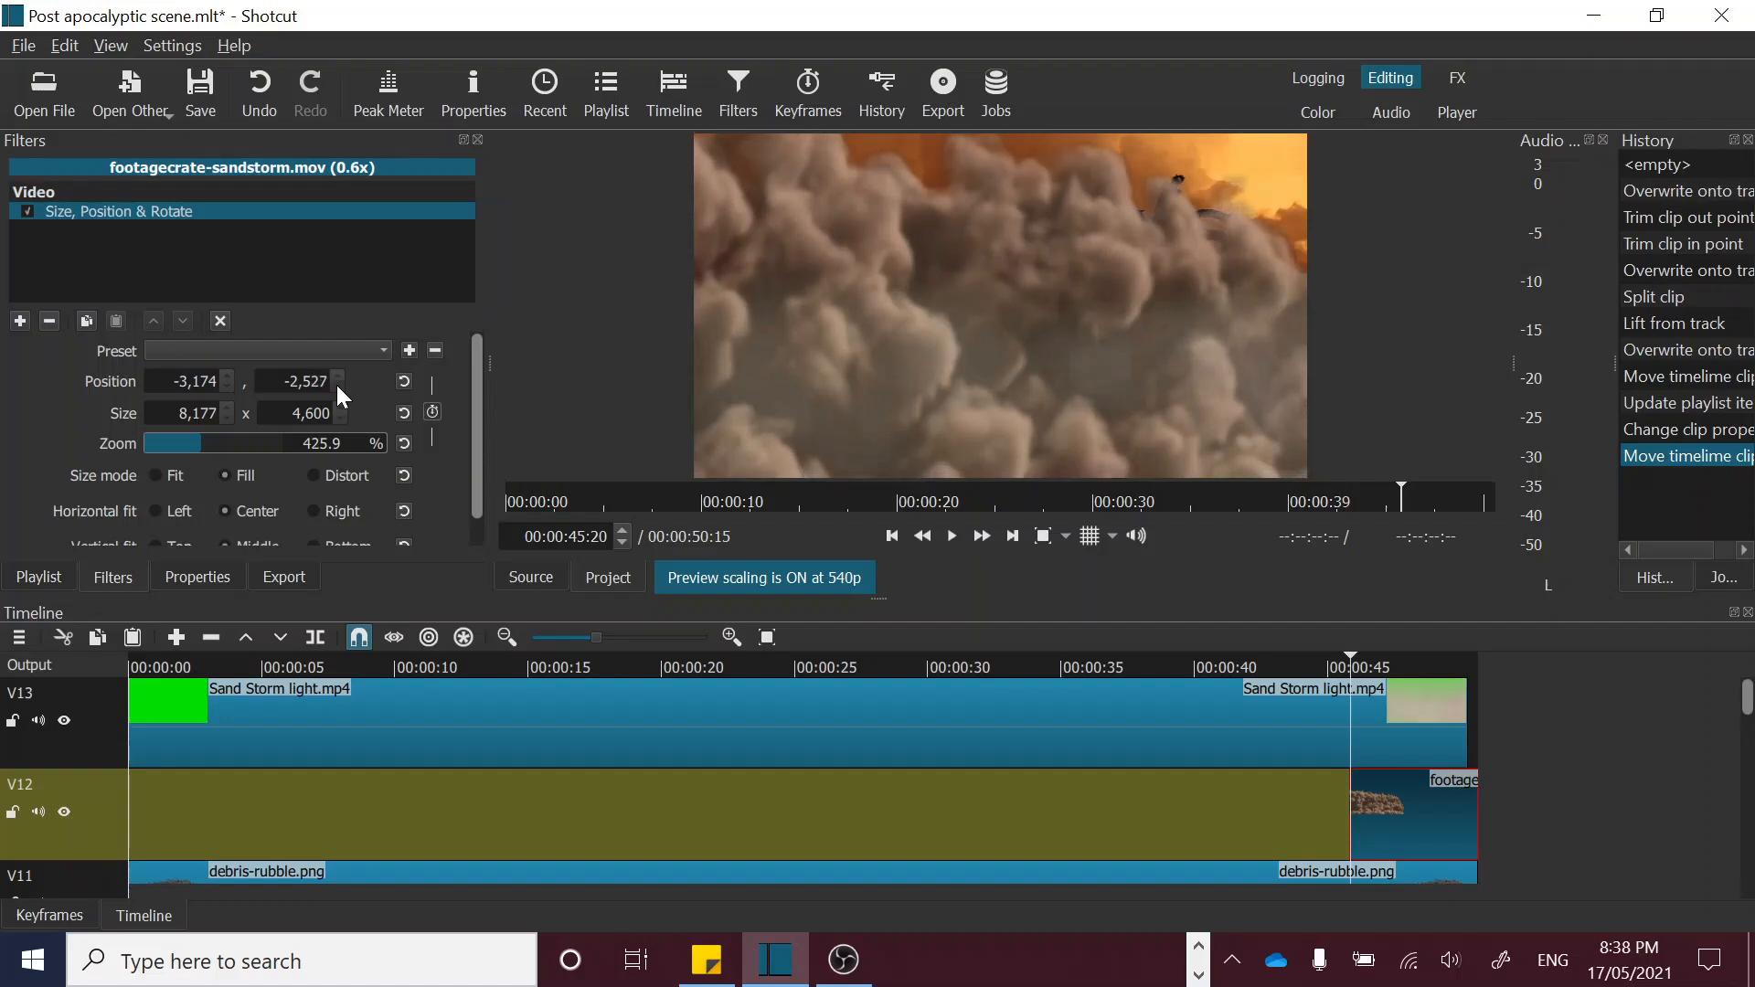
{"action": "left_click", "coordinate": [336, 386]}
{"action": "left_click", "coordinate": [336, 386]}
{"action": "left_click", "coordinate": [337, 385]}
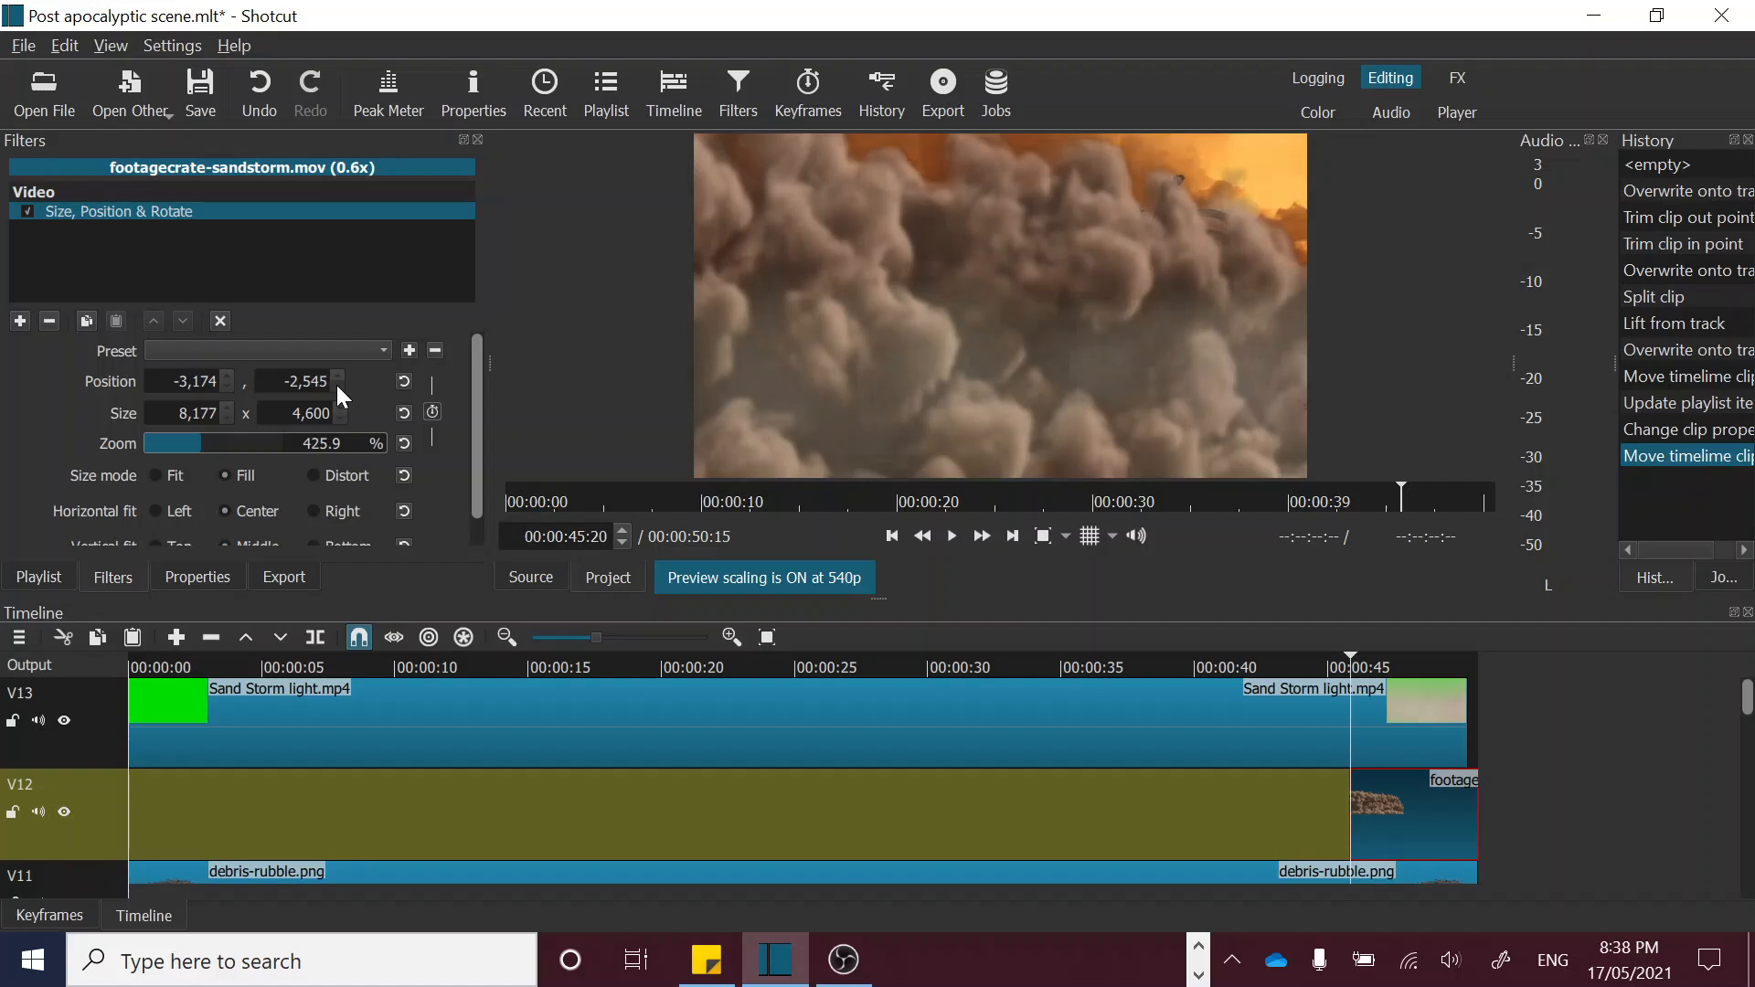
{"action": "left_click", "coordinate": [336, 385]}
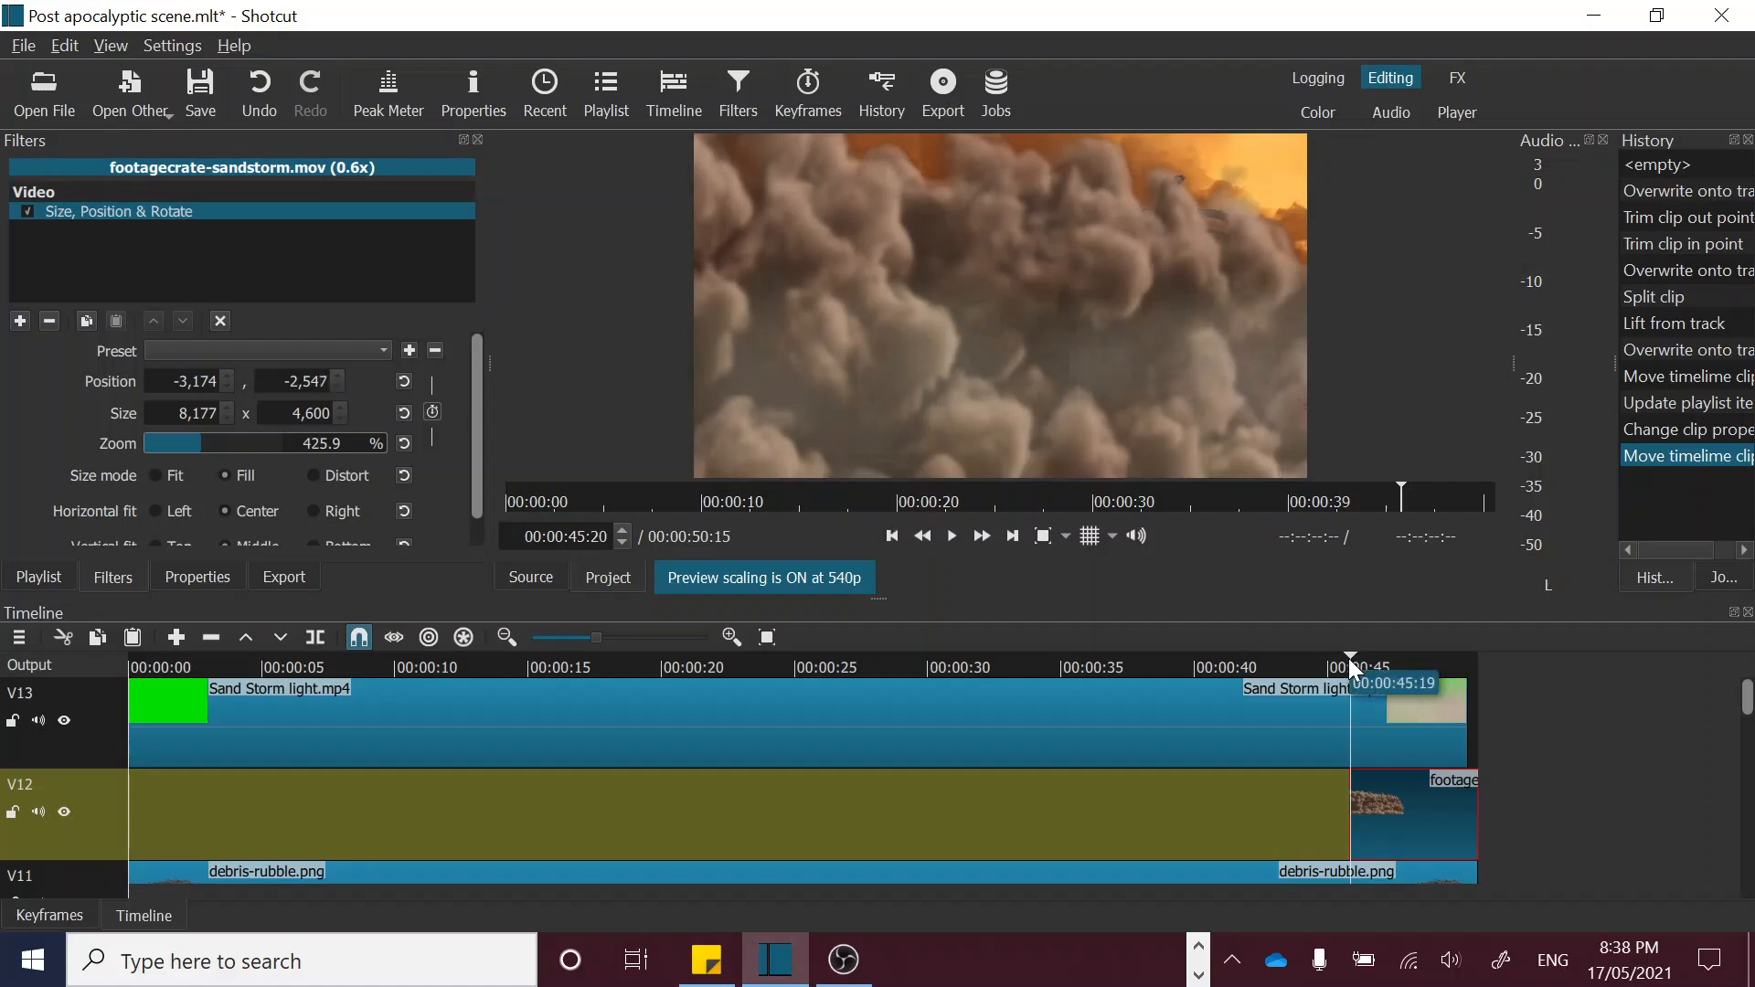
Step: Preview the enlarged sandstorm from its start to about 00:00:47:13 to check how it covers the frame
{"action": "mouse_move", "coordinate": [1349, 657]}
{"action": "left_mouse_down"}
{"action": "mouse_move", "coordinate": [1435, 661]}
{"action": "mouse_move", "coordinate": [1359, 664]}
{"action": "left_mouse_up"}
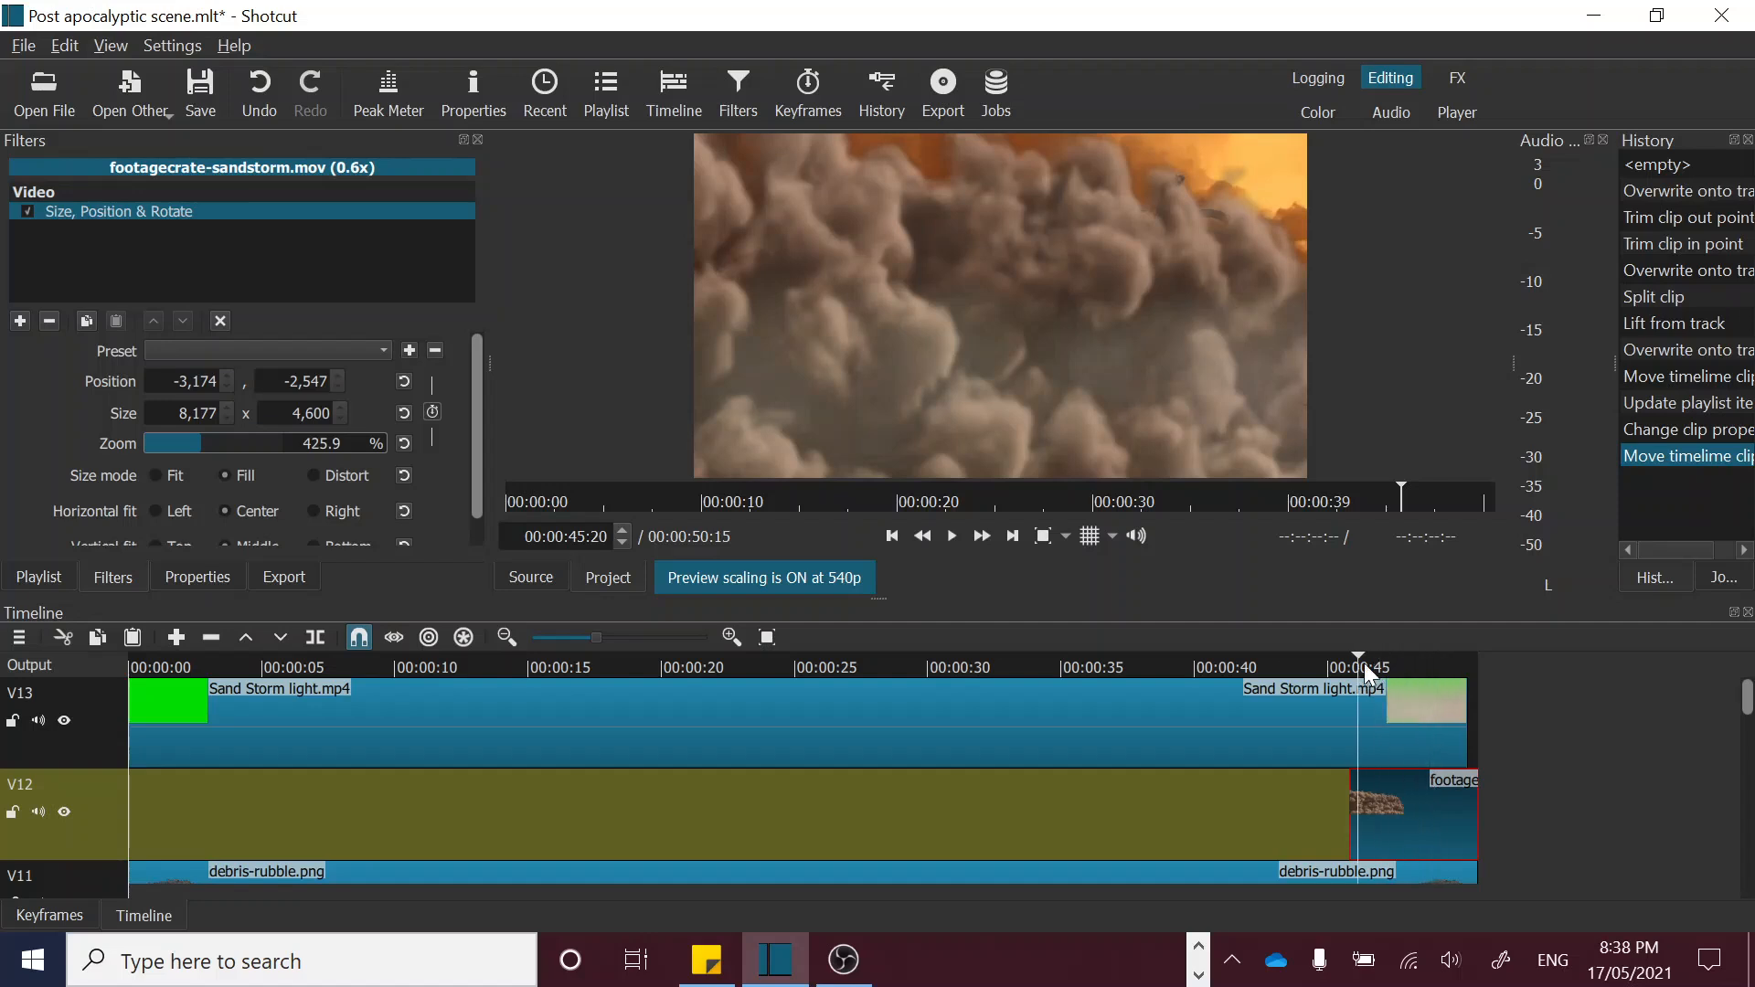
{"action": "left_click", "coordinate": [1372, 660]}
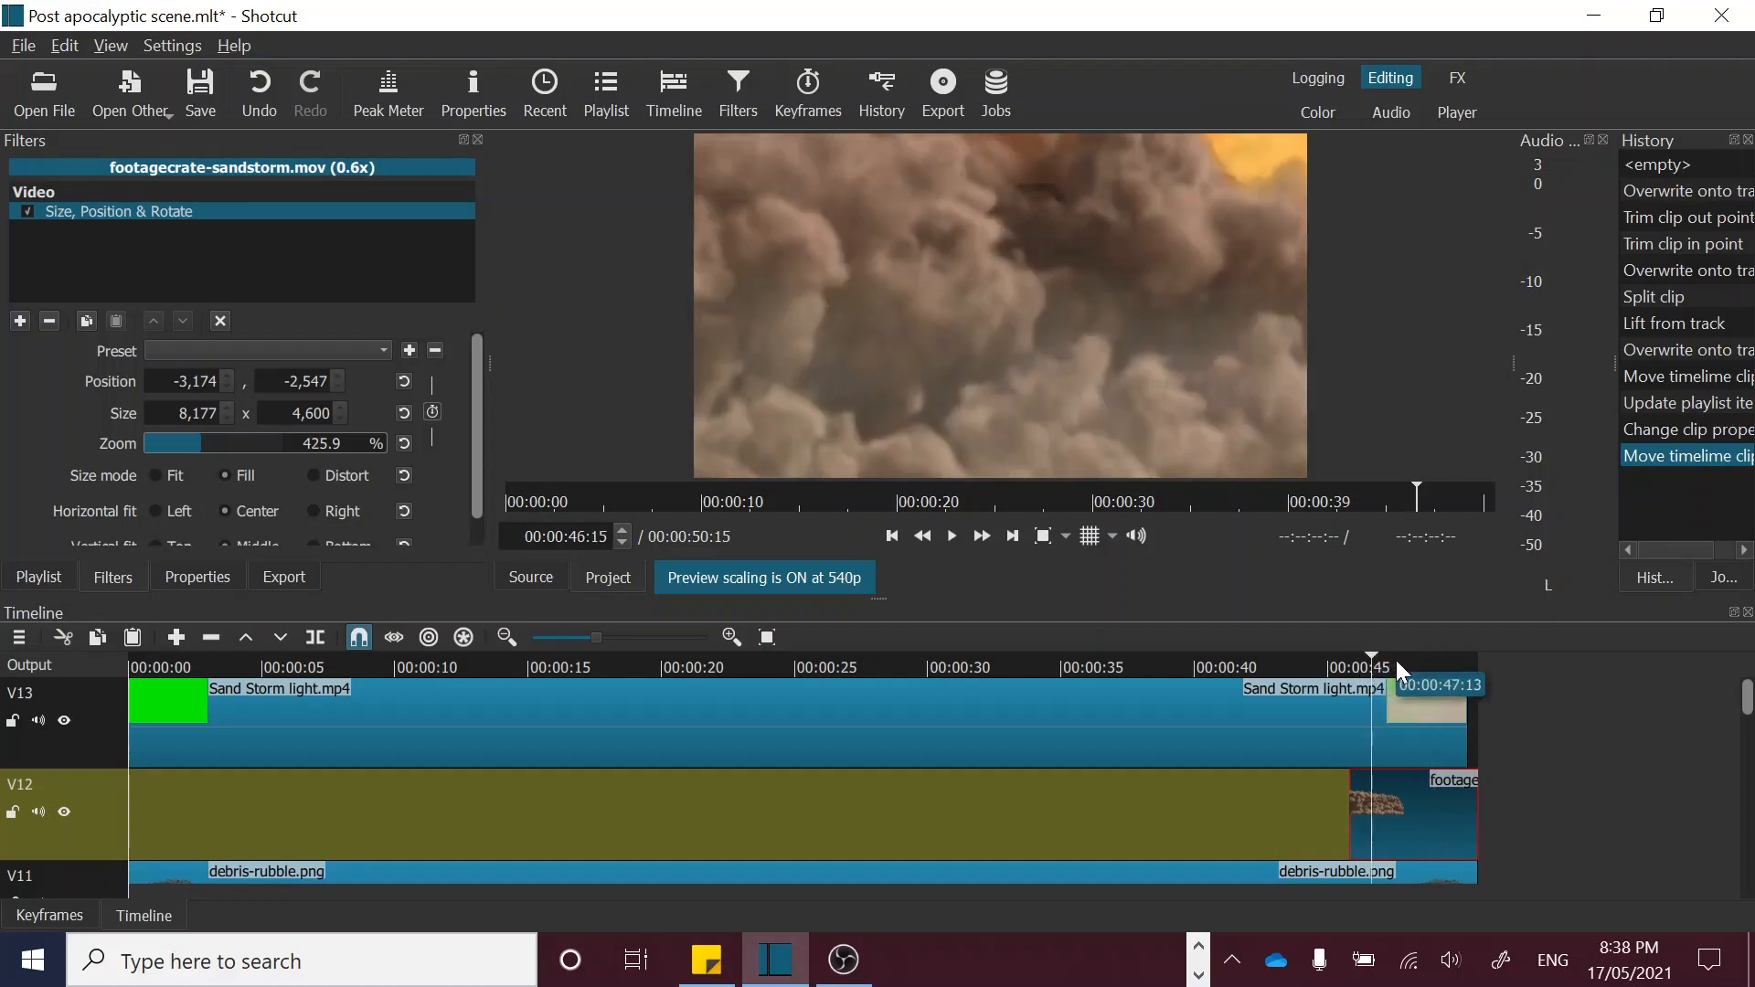
{"action": "left_click", "coordinate": [1396, 659]}
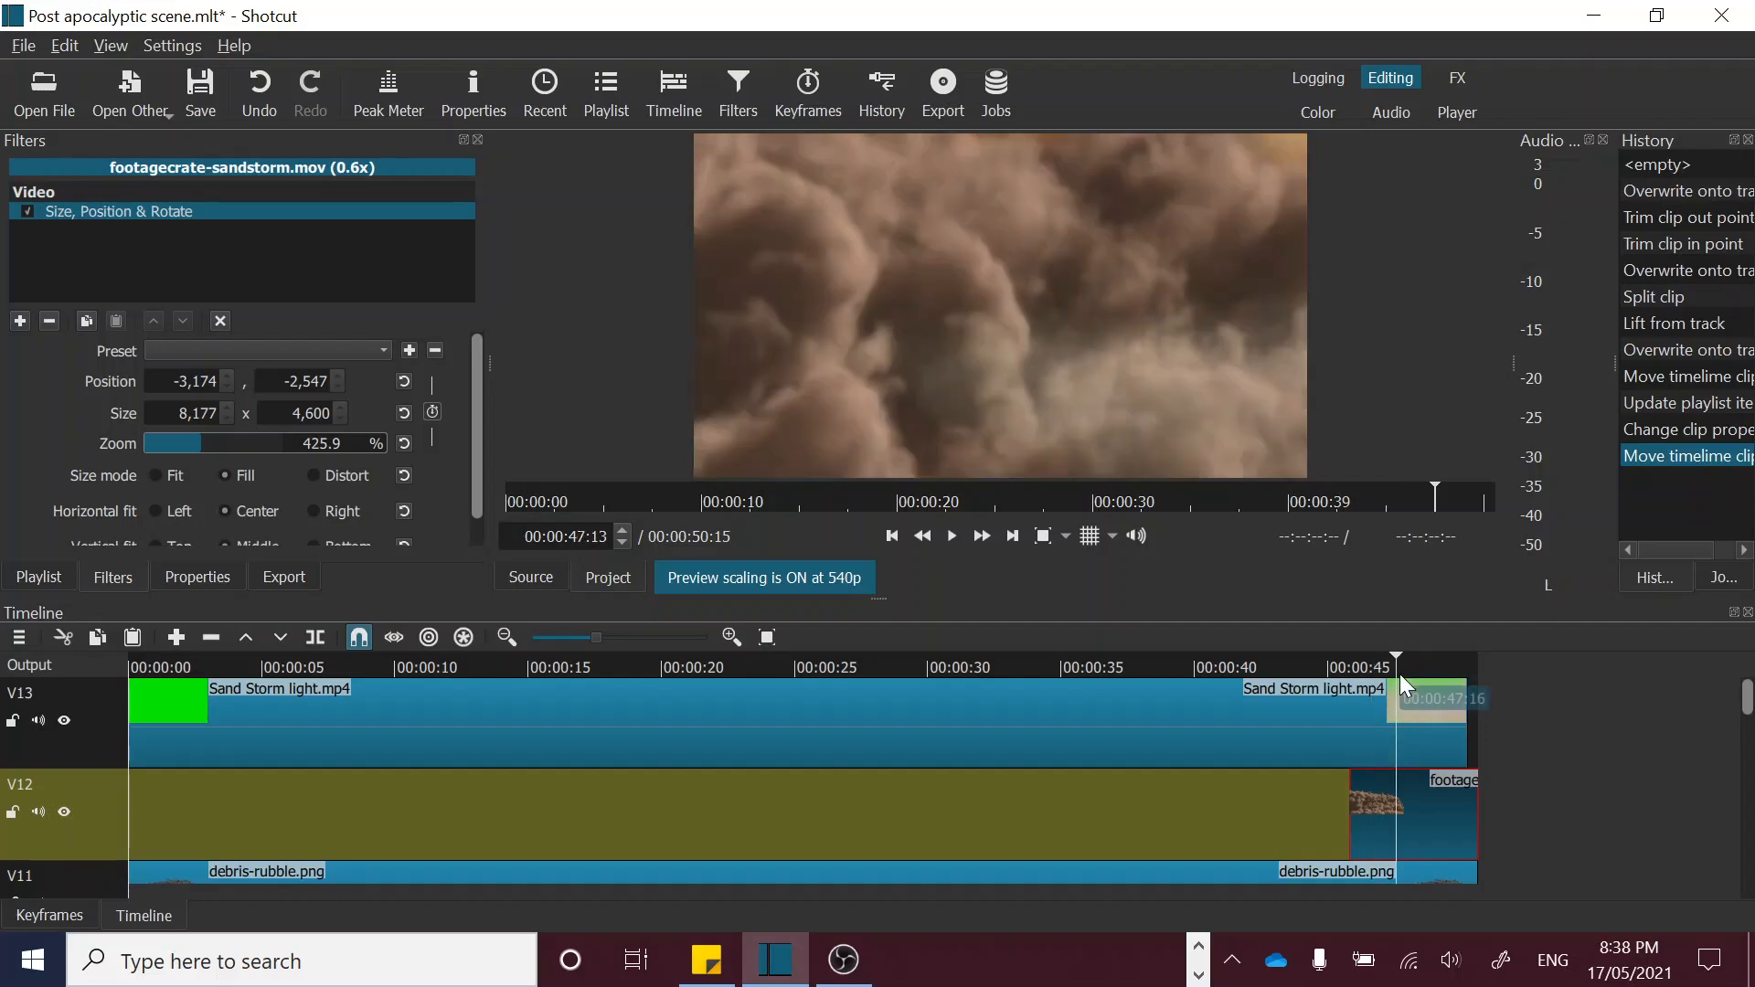
Step: Shift the enlarged sandstorm sideways by lowering its horizontal position to -3,346, with the playhead at the clip's start, 00:00:45:20
{"action": "left_click", "coordinate": [1351, 664]}
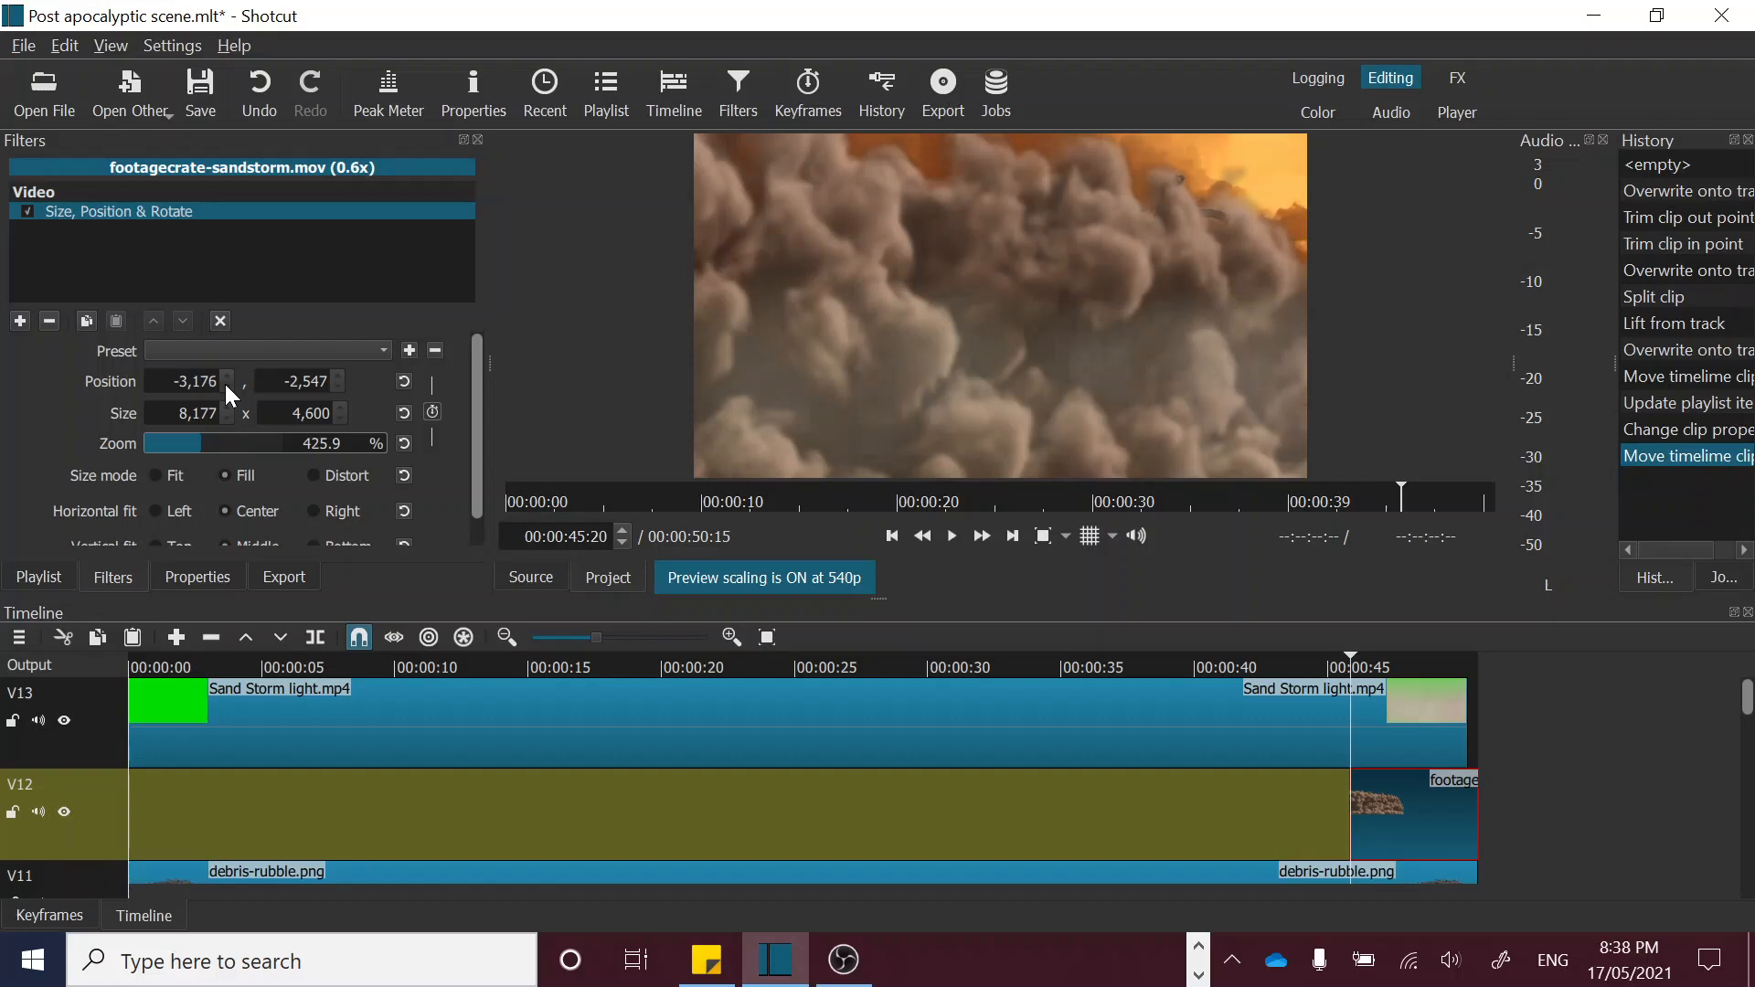
{"action": "scroll", "coordinate": [225, 384], "scroll_direction": "down", "scroll_amount": 4}
{"action": "scroll", "coordinate": [225, 383], "scroll_direction": "down", "scroll_amount": 18}
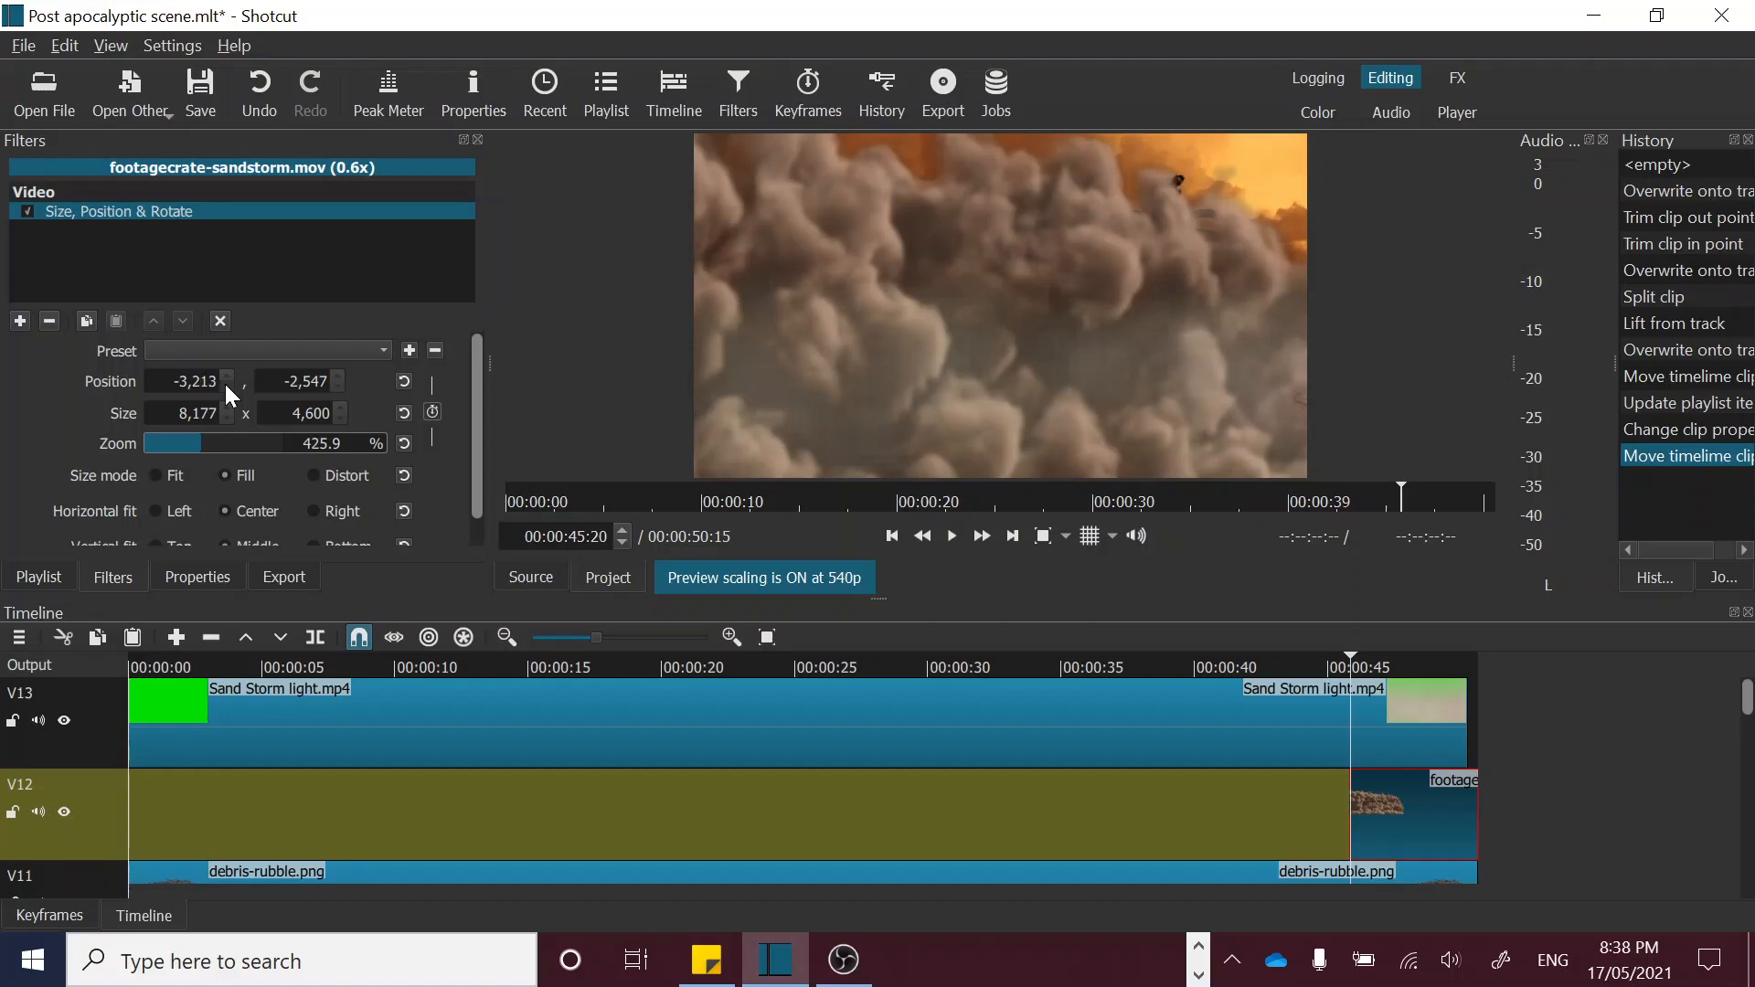
{"action": "scroll", "coordinate": [223, 381], "scroll_direction": "down", "scroll_amount": 14}
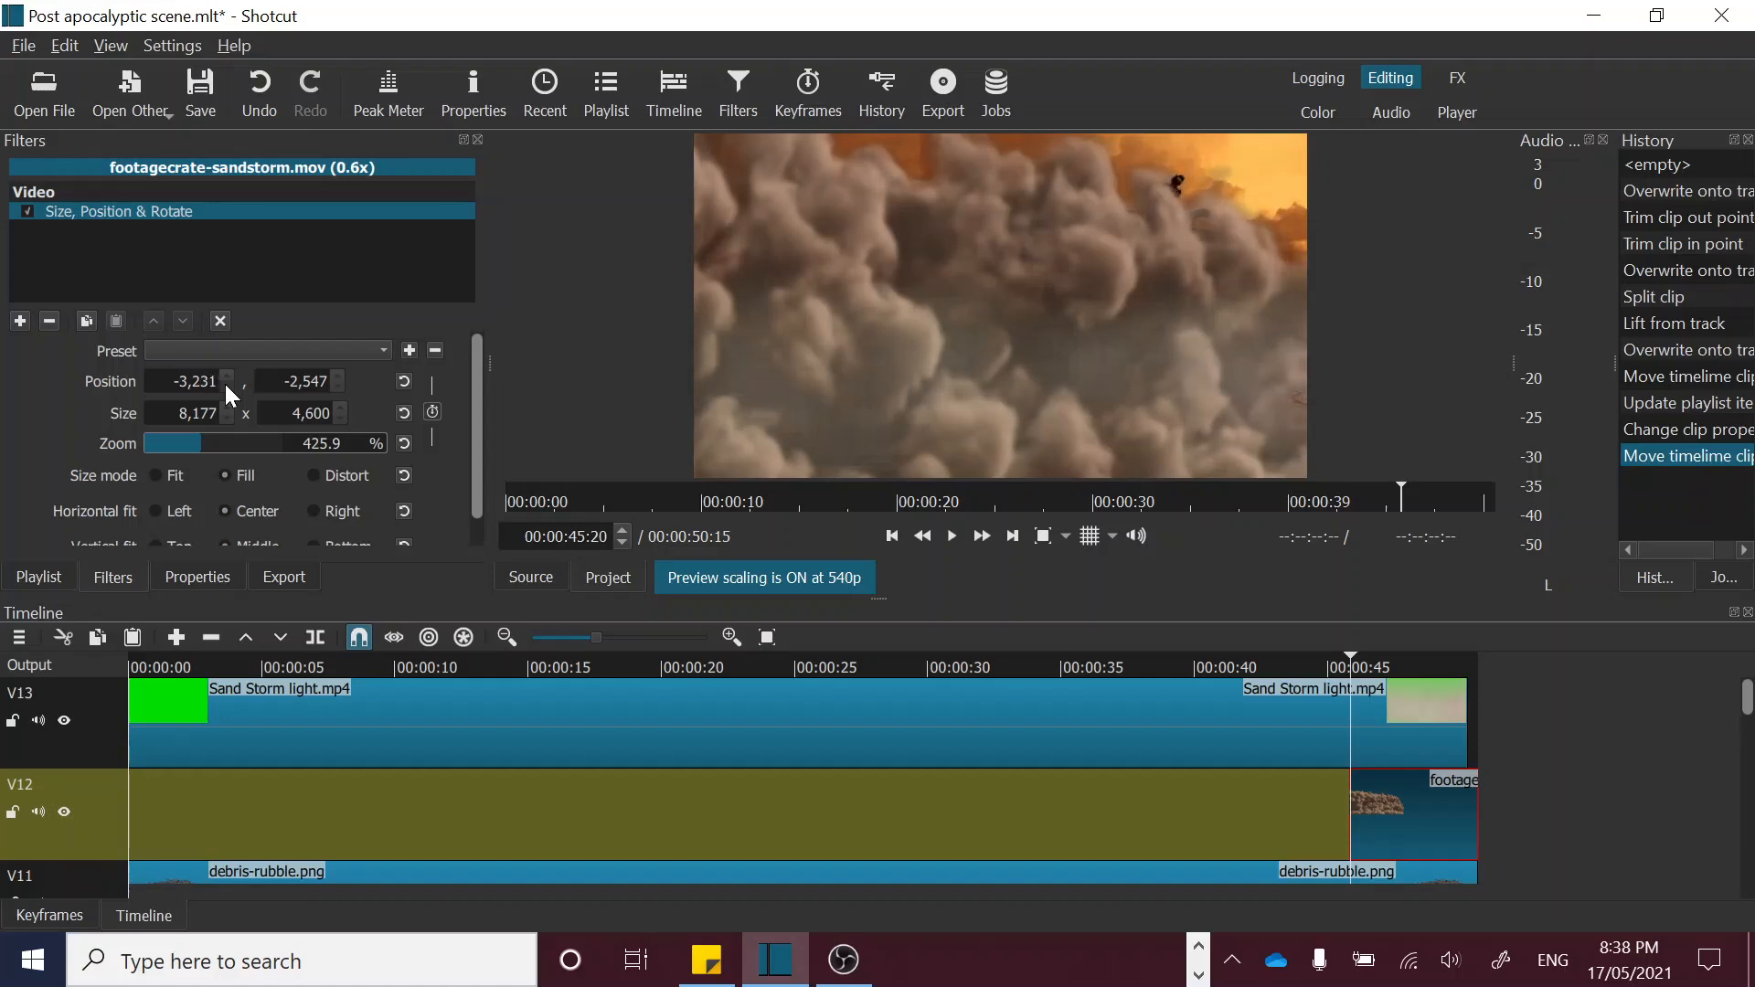
{"action": "scroll", "coordinate": [223, 381], "scroll_direction": "down", "scroll_amount": 14}
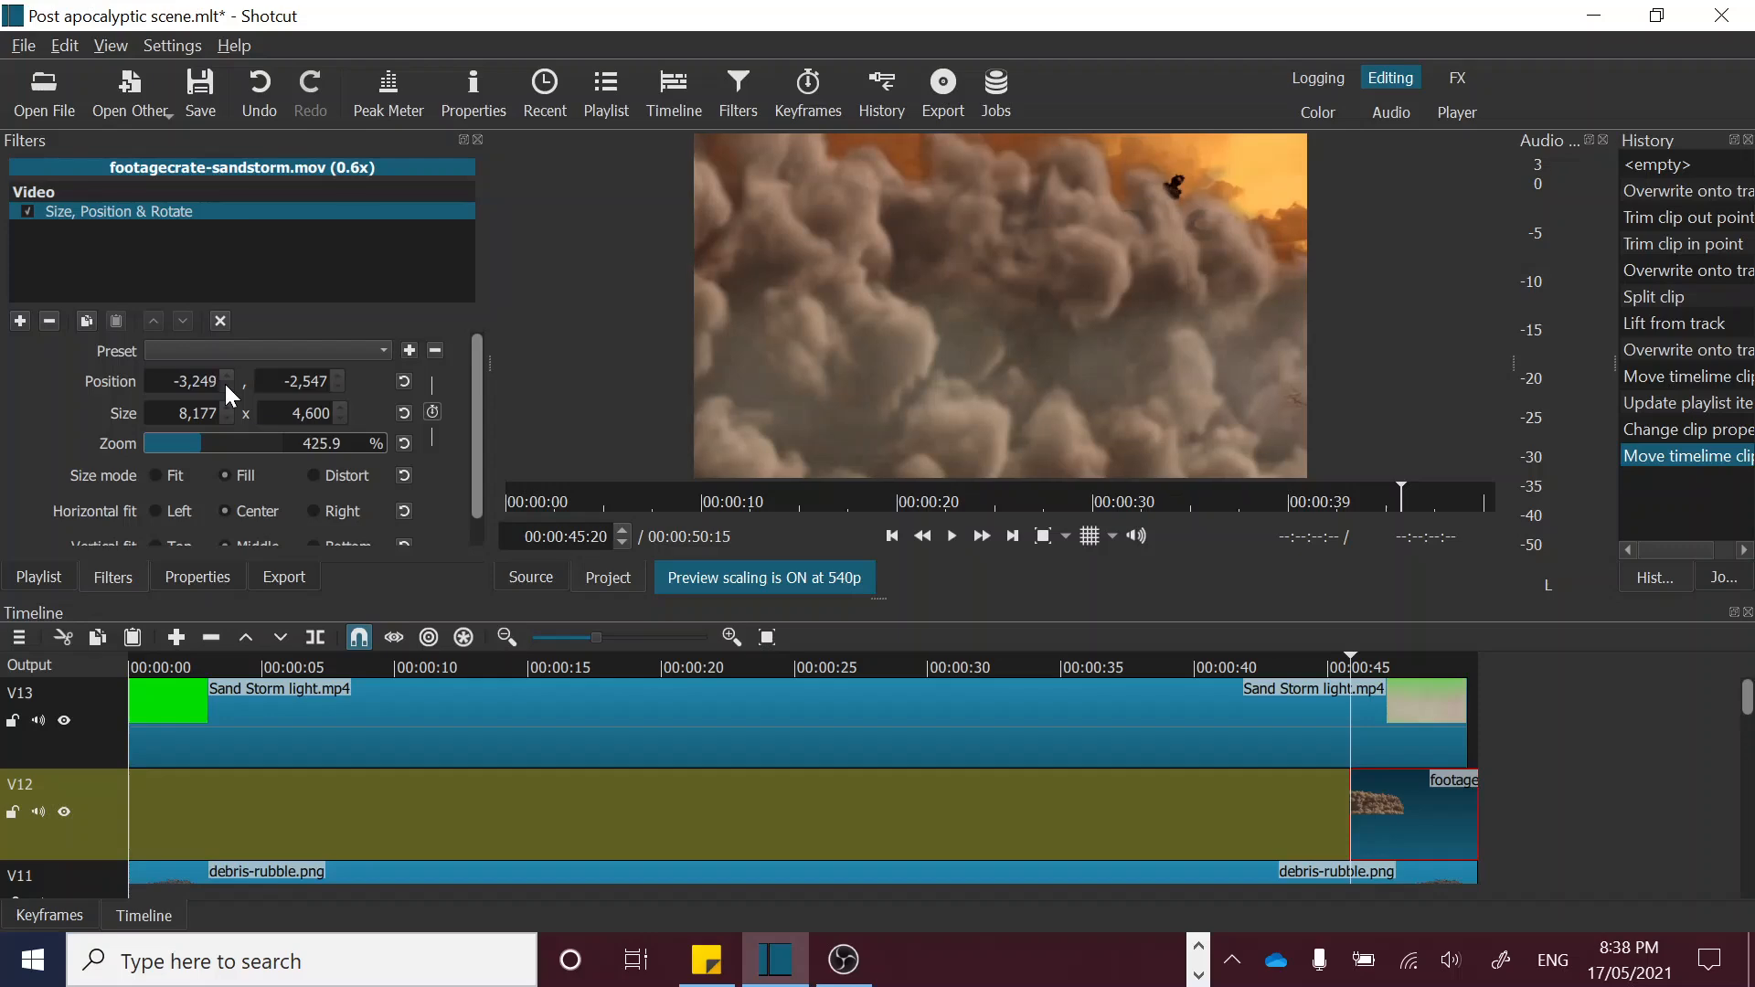
{"action": "scroll", "coordinate": [223, 381], "scroll_direction": "down", "scroll_amount": 10}
{"action": "scroll", "coordinate": [223, 381], "scroll_direction": "down", "scroll_amount": 9}
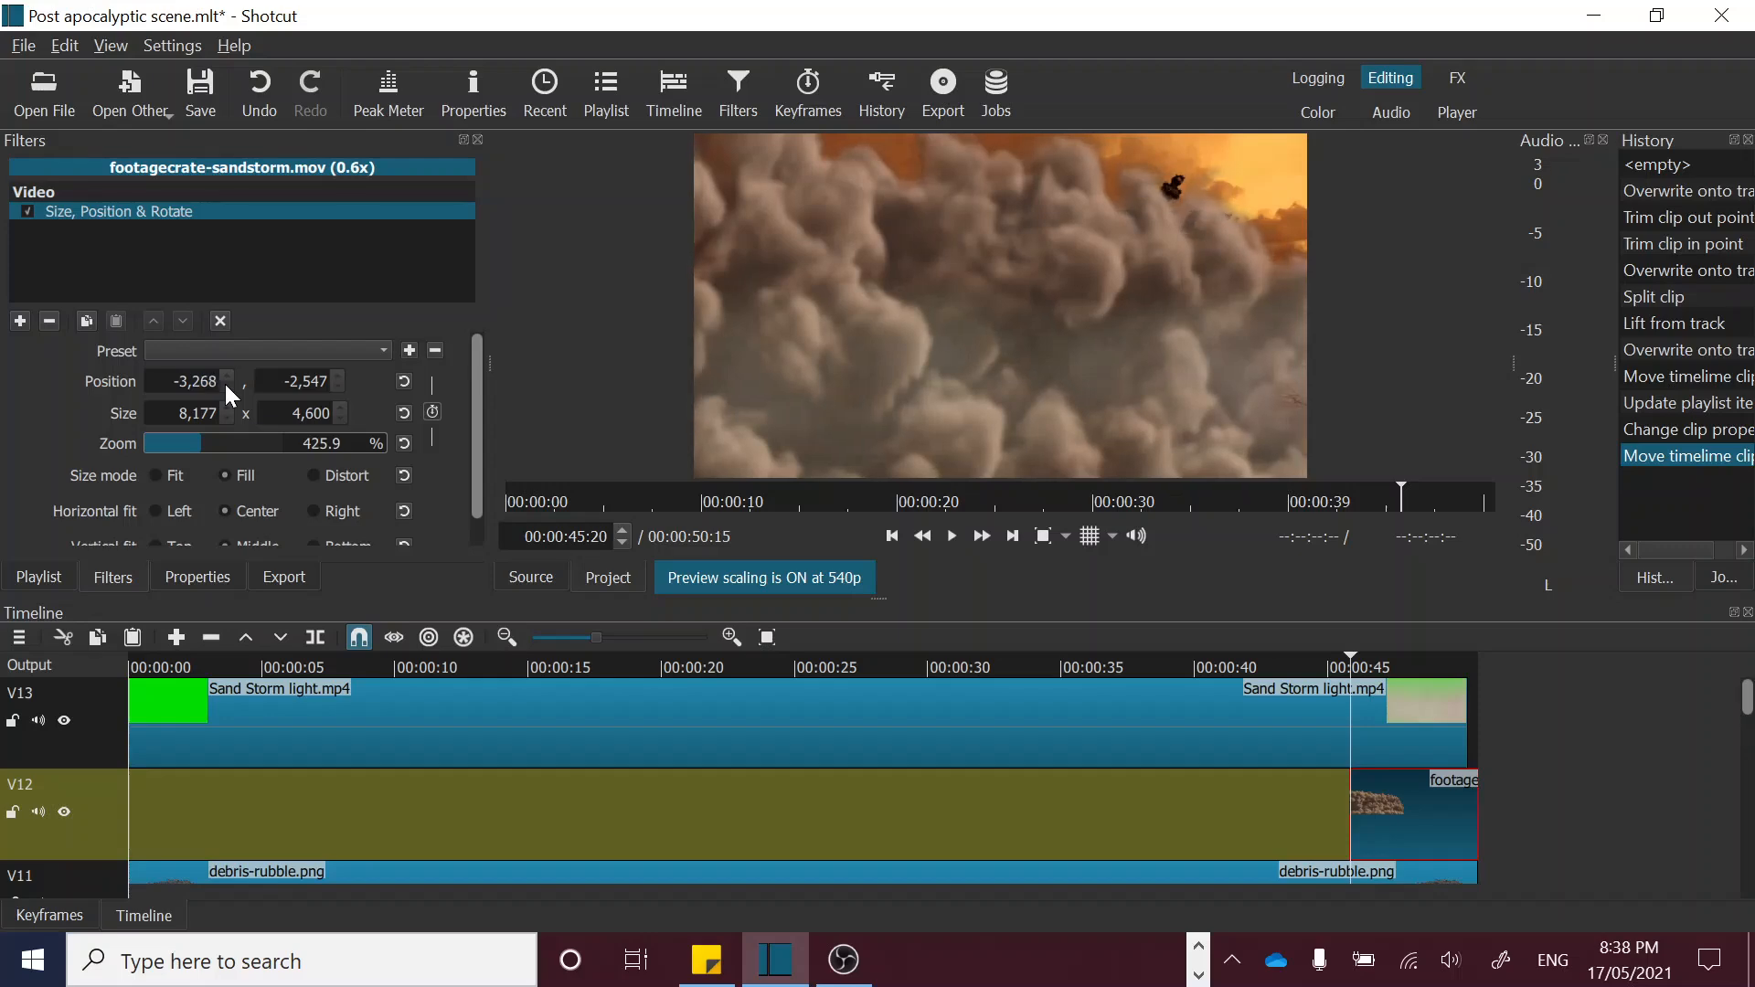
{"action": "scroll", "coordinate": [223, 381], "scroll_direction": "down", "scroll_amount": 14}
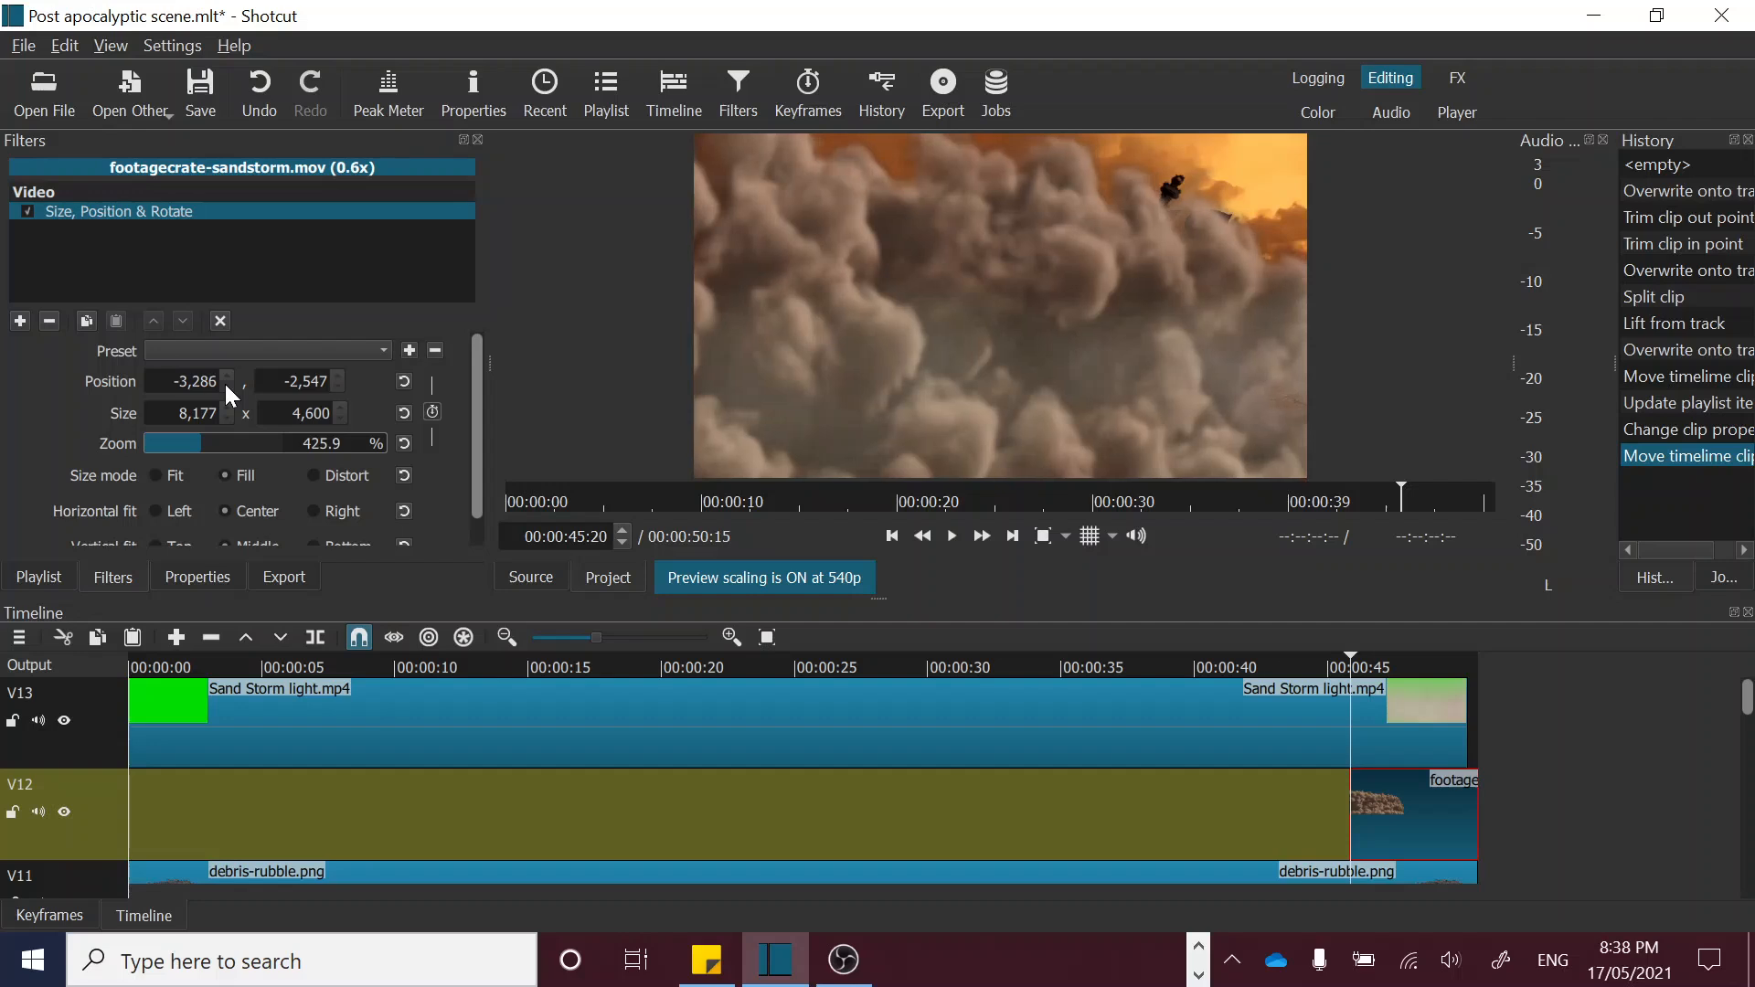
{"action": "scroll", "coordinate": [223, 381], "scroll_direction": "down", "scroll_amount": 14}
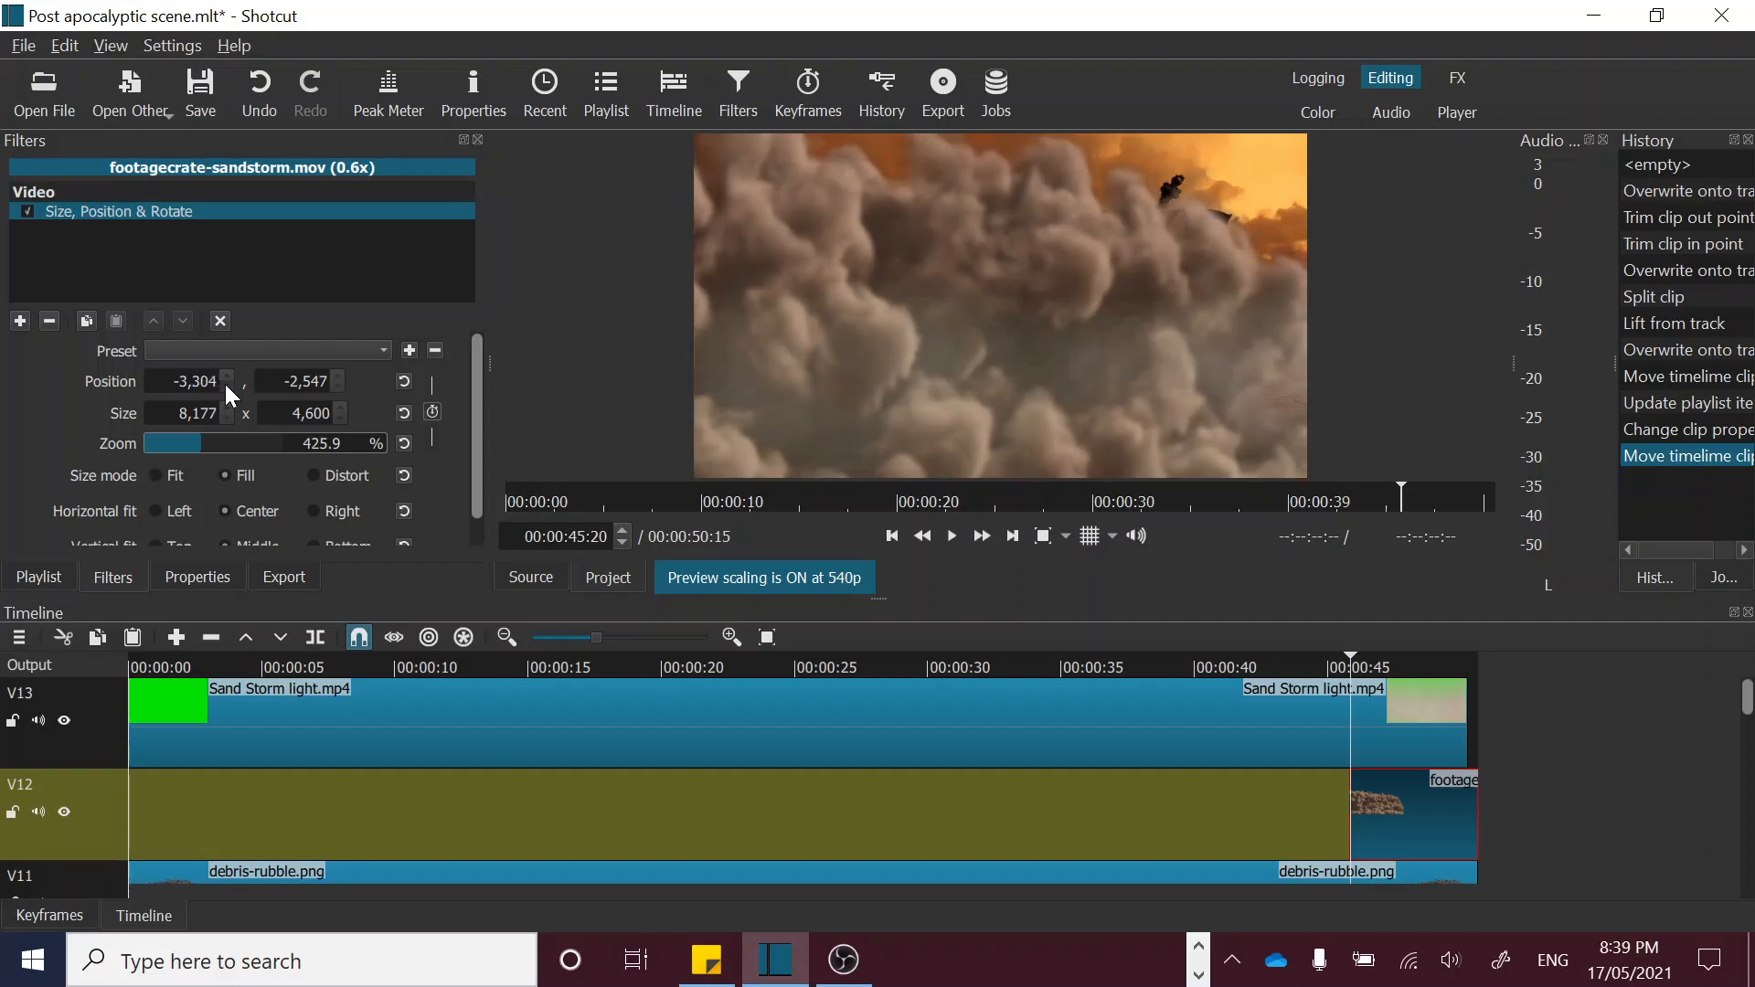
{"action": "scroll", "coordinate": [223, 381], "scroll_direction": "down", "scroll_amount": 10}
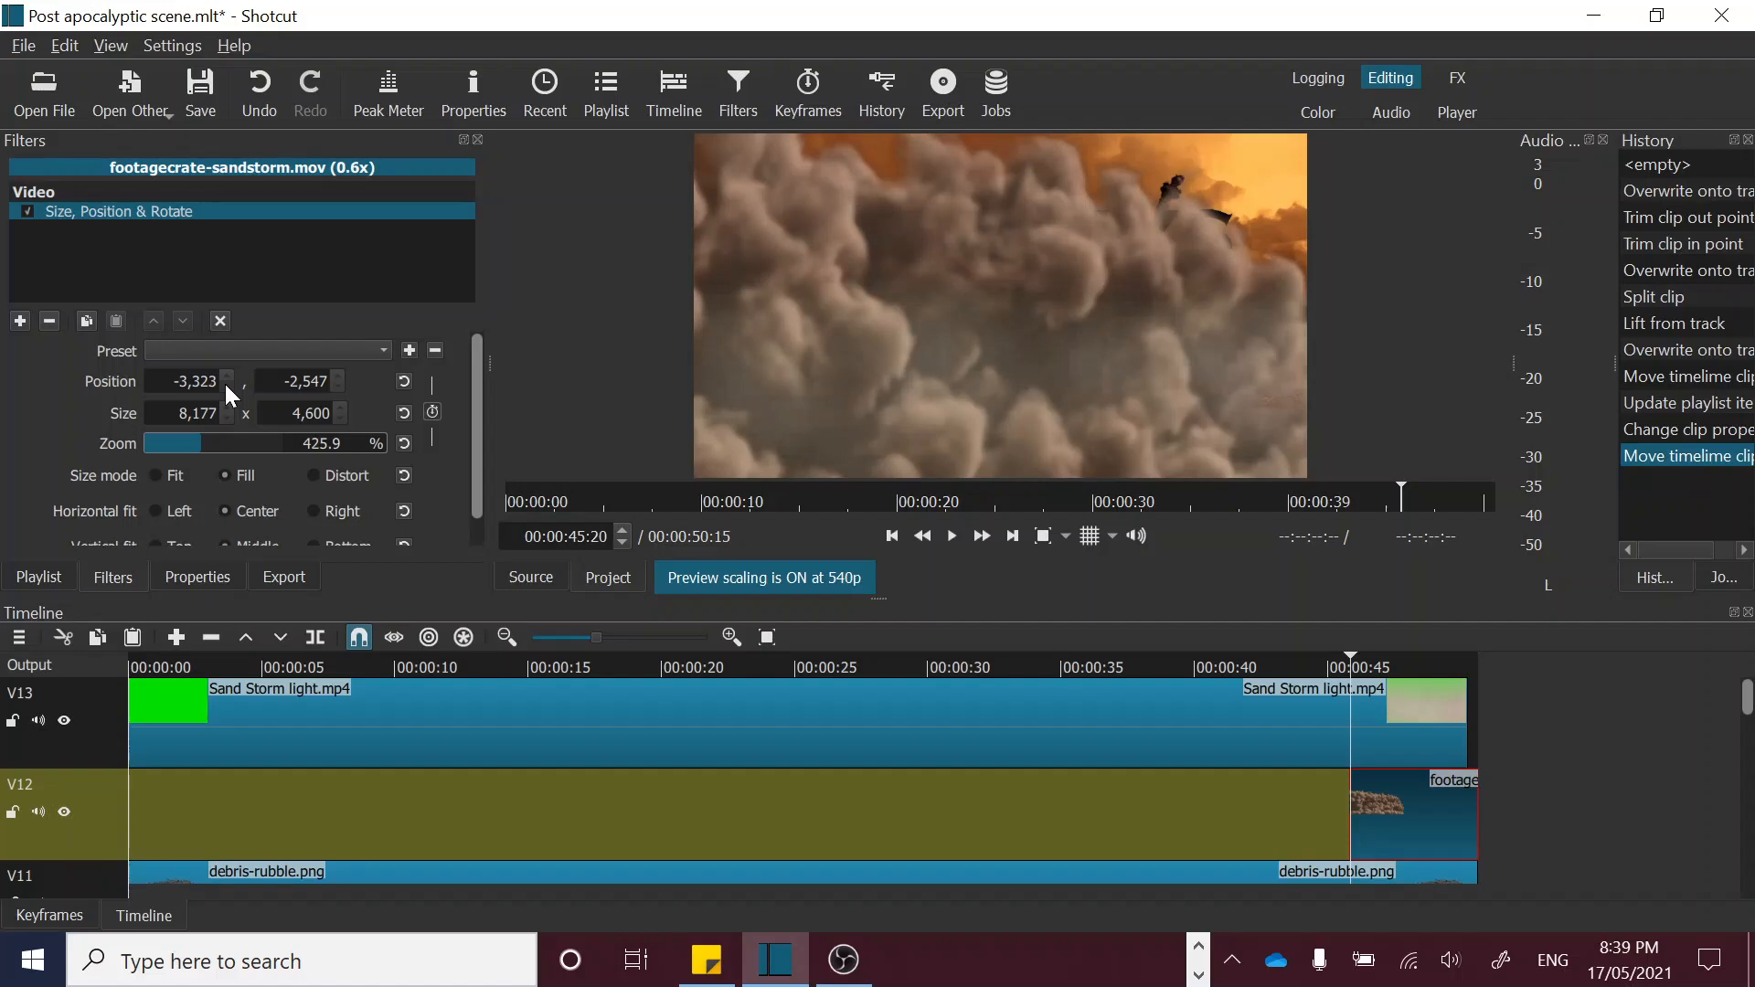
{"action": "scroll", "coordinate": [223, 381], "scroll_direction": "down", "scroll_amount": 14}
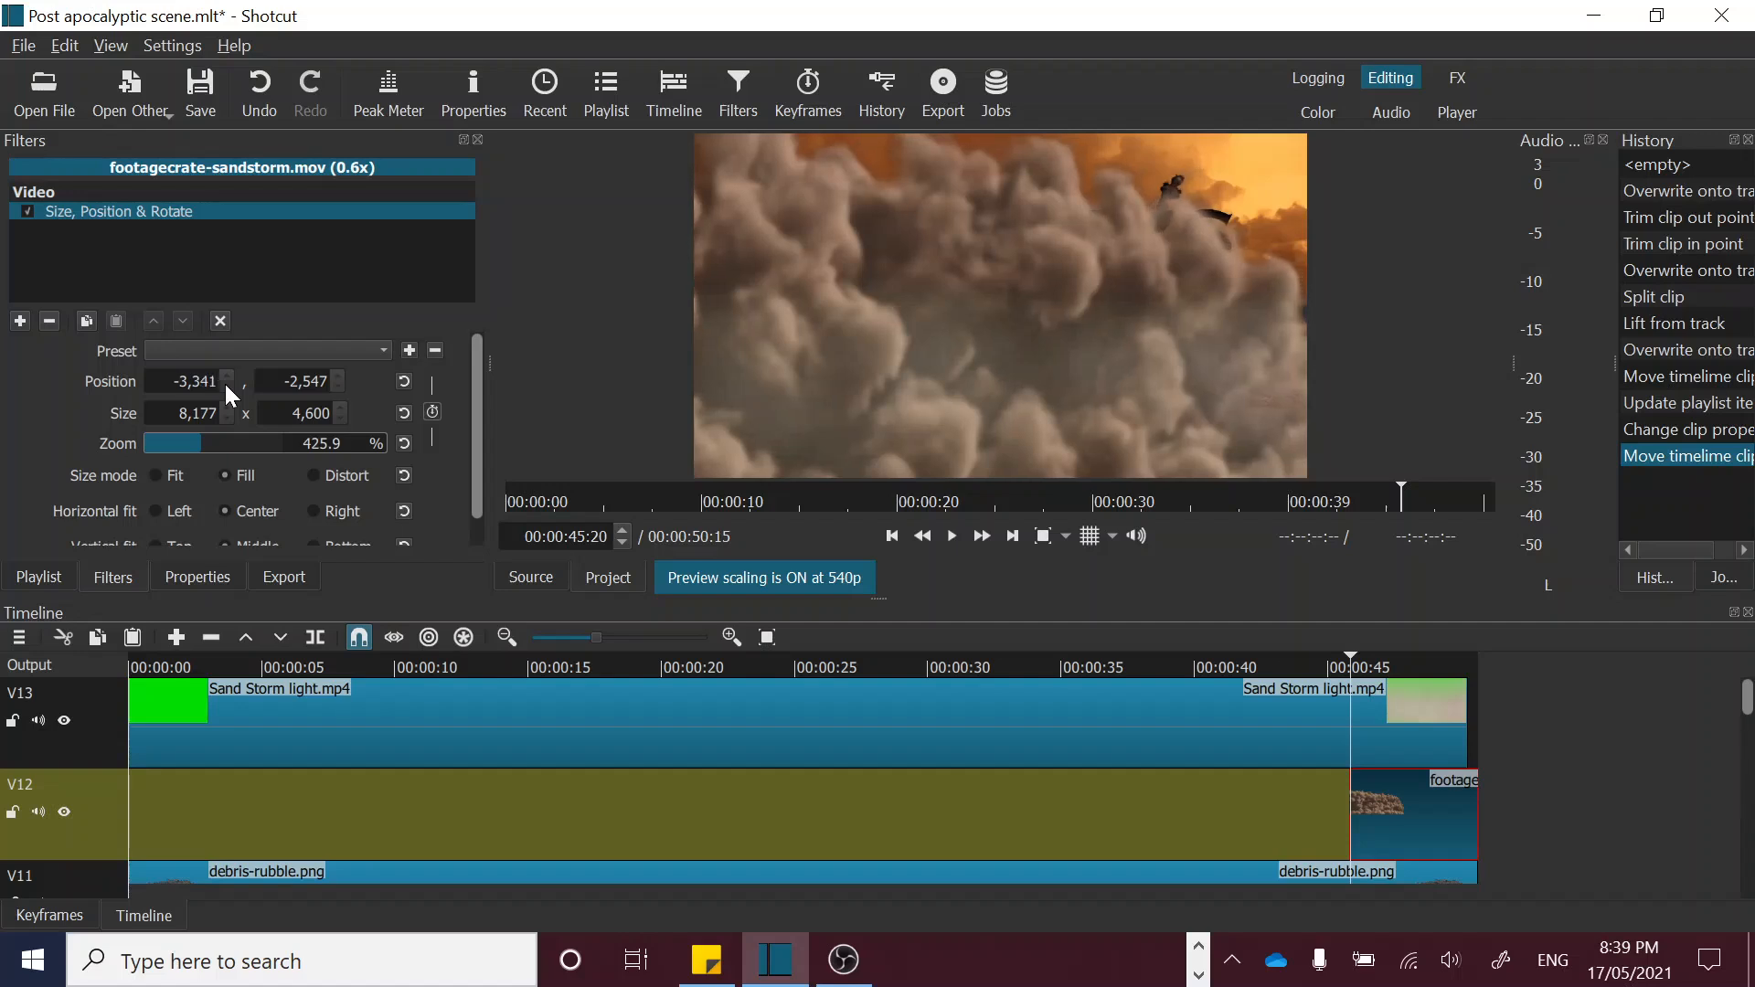
{"action": "scroll", "coordinate": [223, 381], "scroll_direction": "down", "scroll_amount": 1}
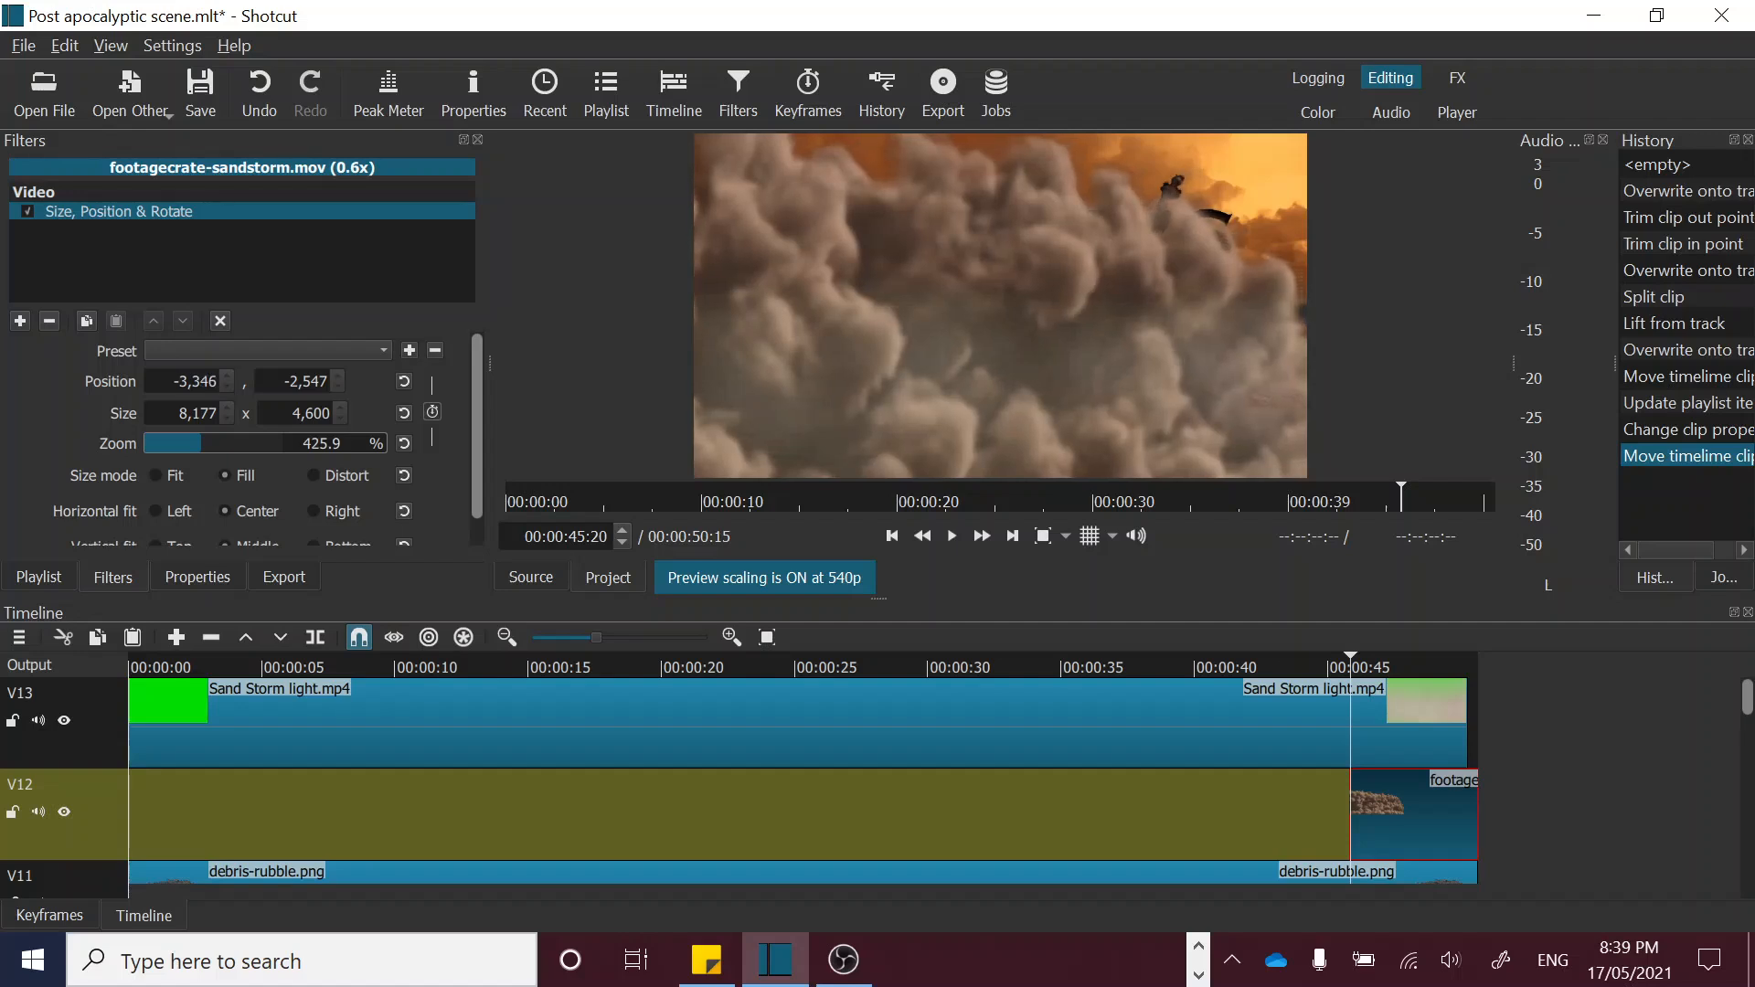
Step: Try a horizontal position of -200 for the sandstorm and check the frames around the clip's start up to 00:00:46:17
{"action": "left_click_drag", "start_coordinate": [170, 381], "coordinate": [220, 383]}
{"action": "type", "text": "-200"}
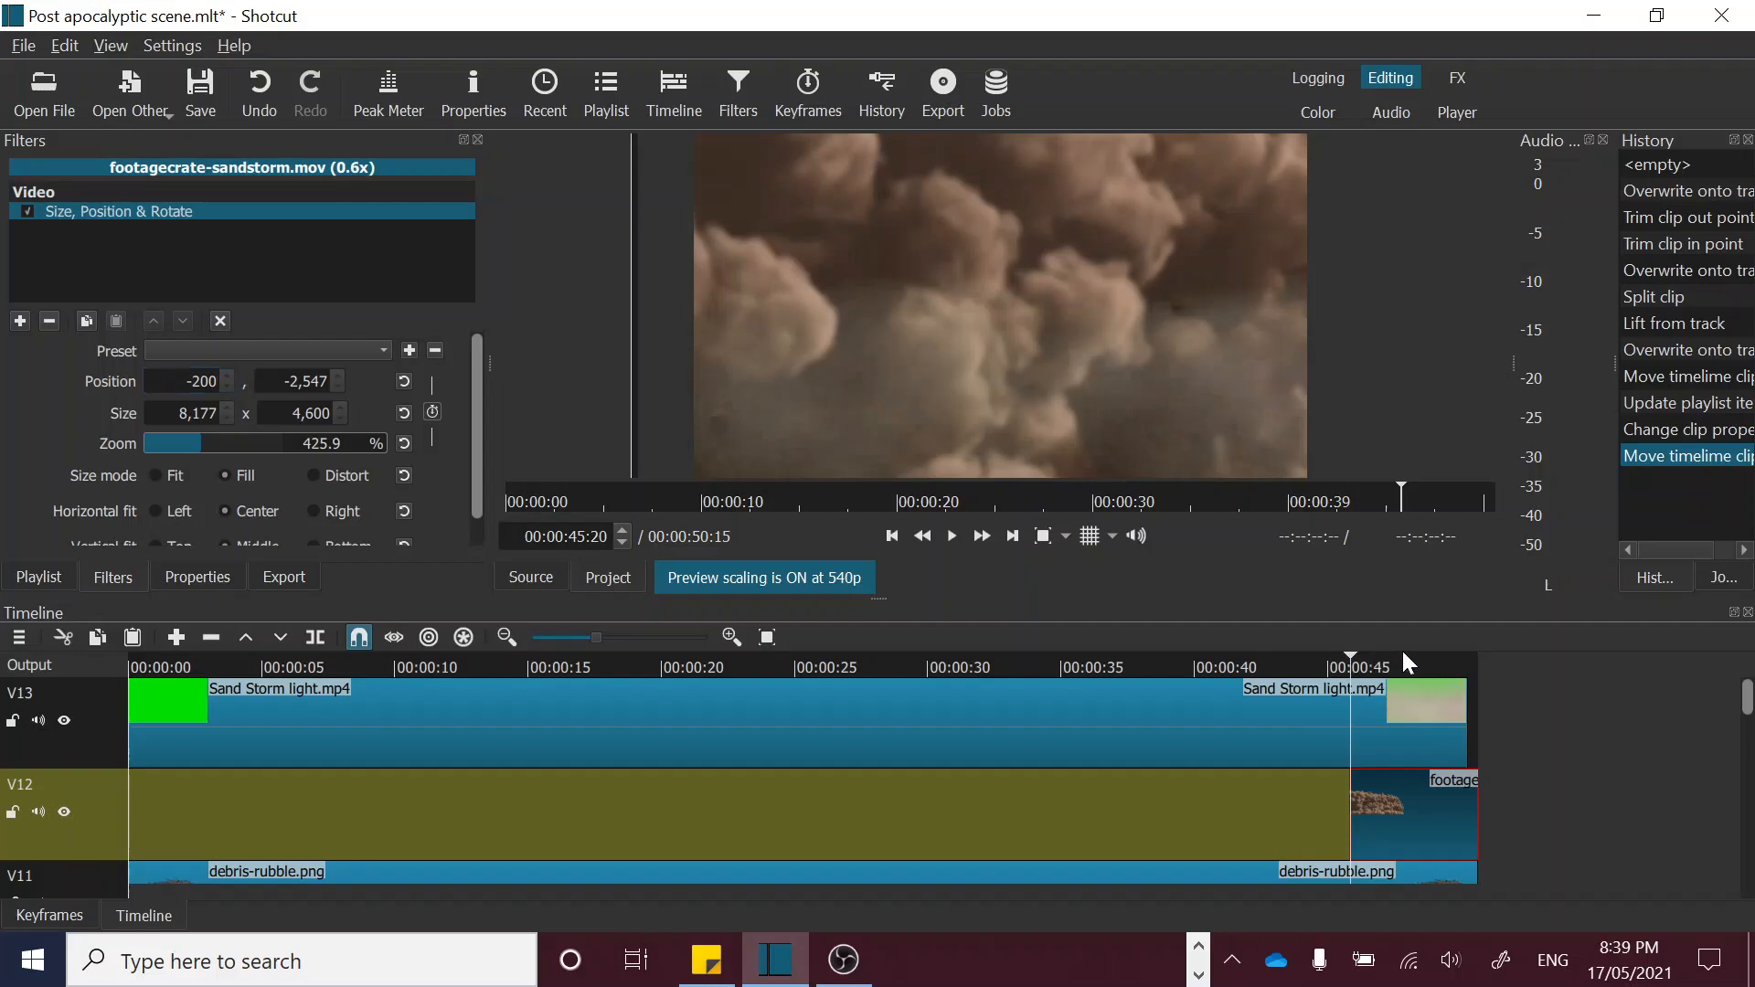
{"action": "left_click", "coordinate": [1369, 662]}
{"action": "left_click", "coordinate": [1343, 663]}
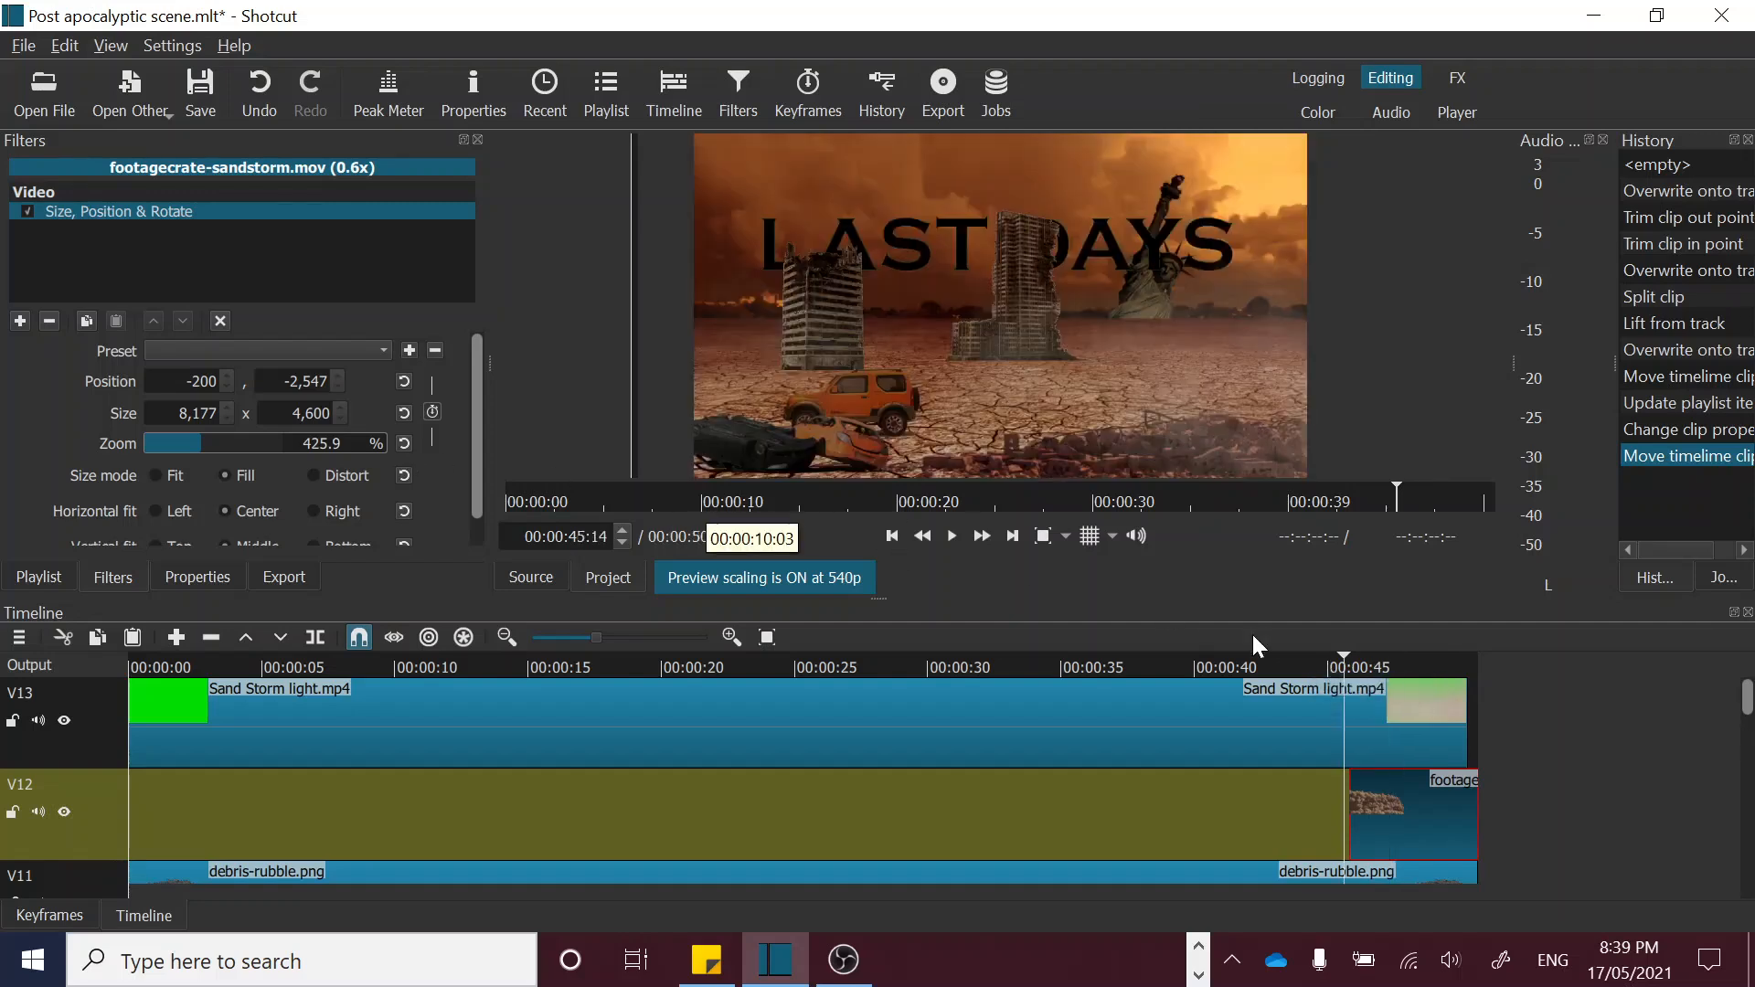
{"action": "left_click", "coordinate": [1374, 658]}
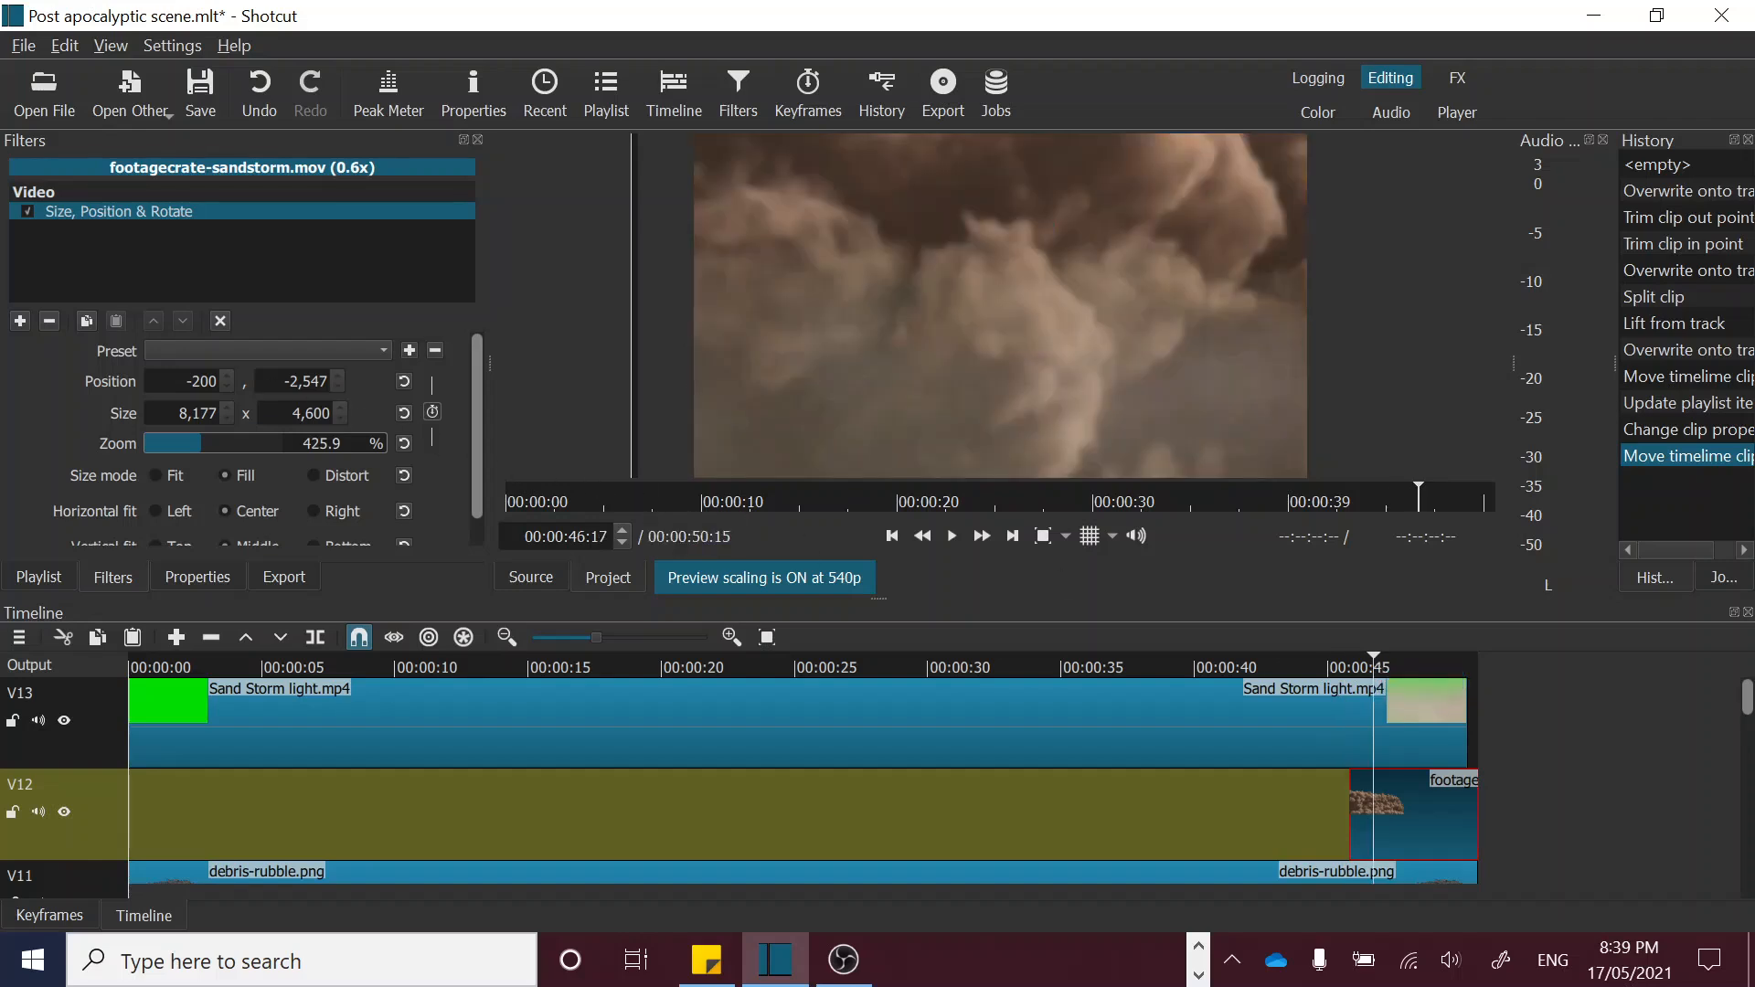
Step: Try a horizontal position of -2000 for the sandstorm and check its coverage around 00:00:47:00
{"action": "left_click", "coordinate": [211, 381]}
{"action": "type", "text": "0"}
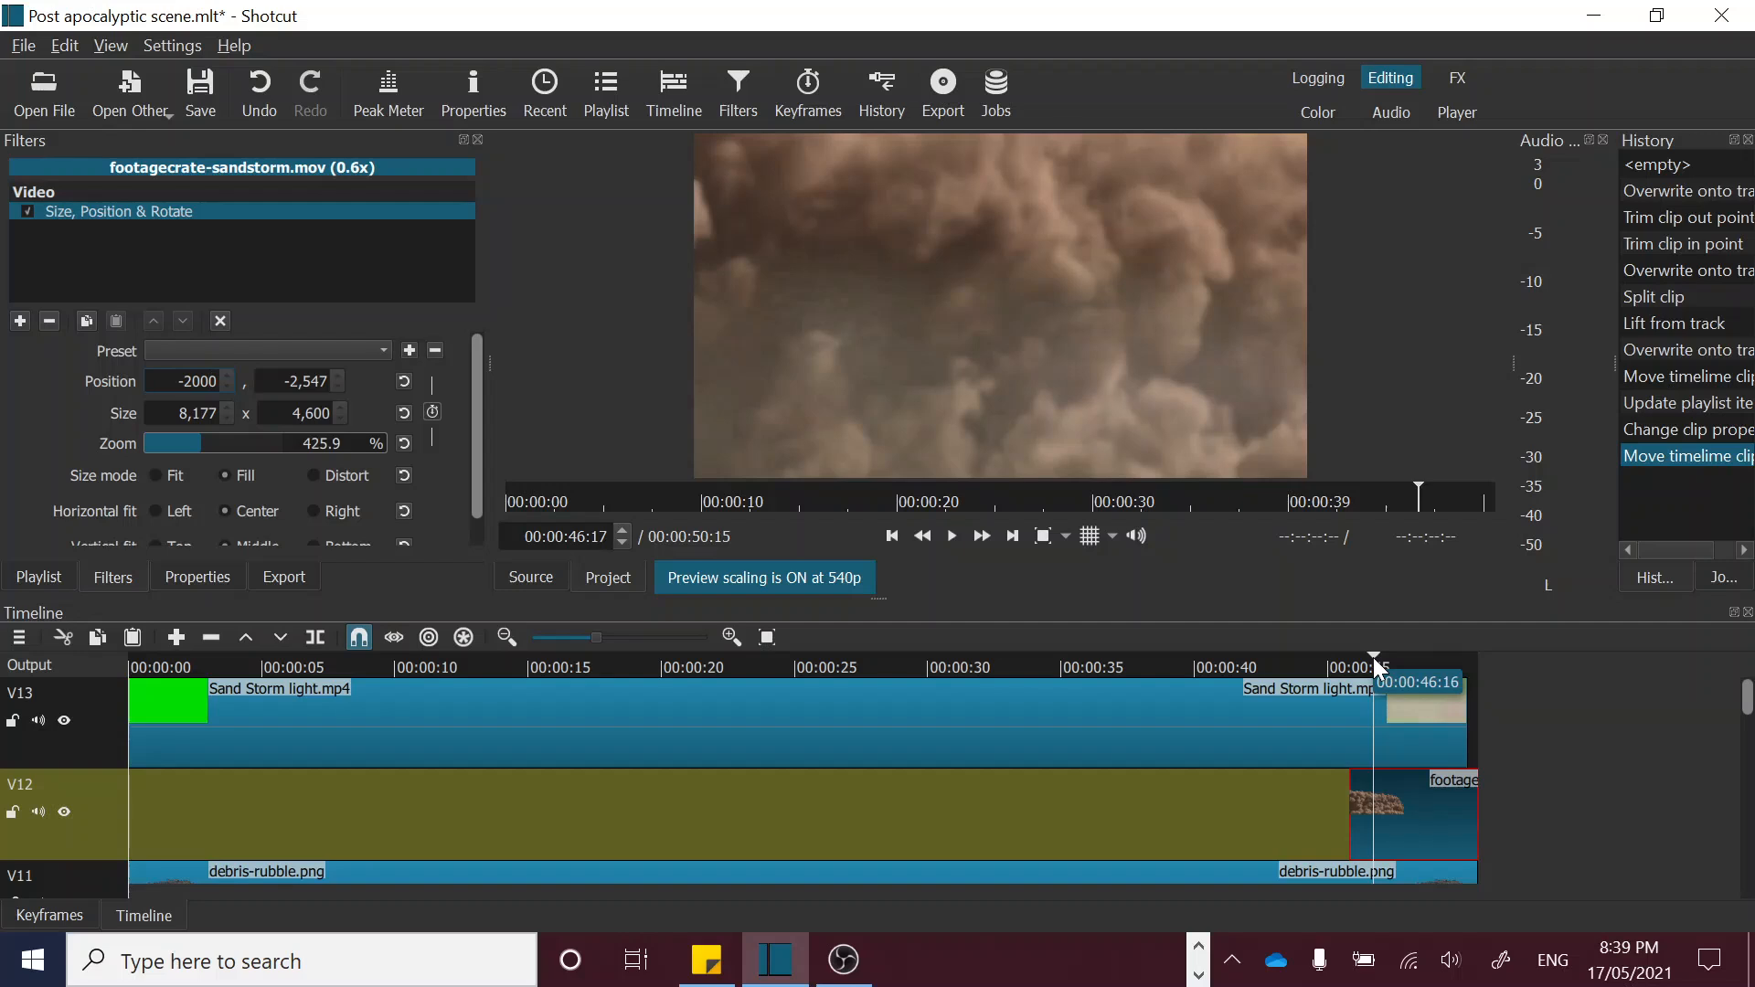
{"action": "left_click", "coordinate": [1397, 657]}
{"action": "left_click_drag", "start_coordinate": [1400, 656], "coordinate": [1381, 656]}
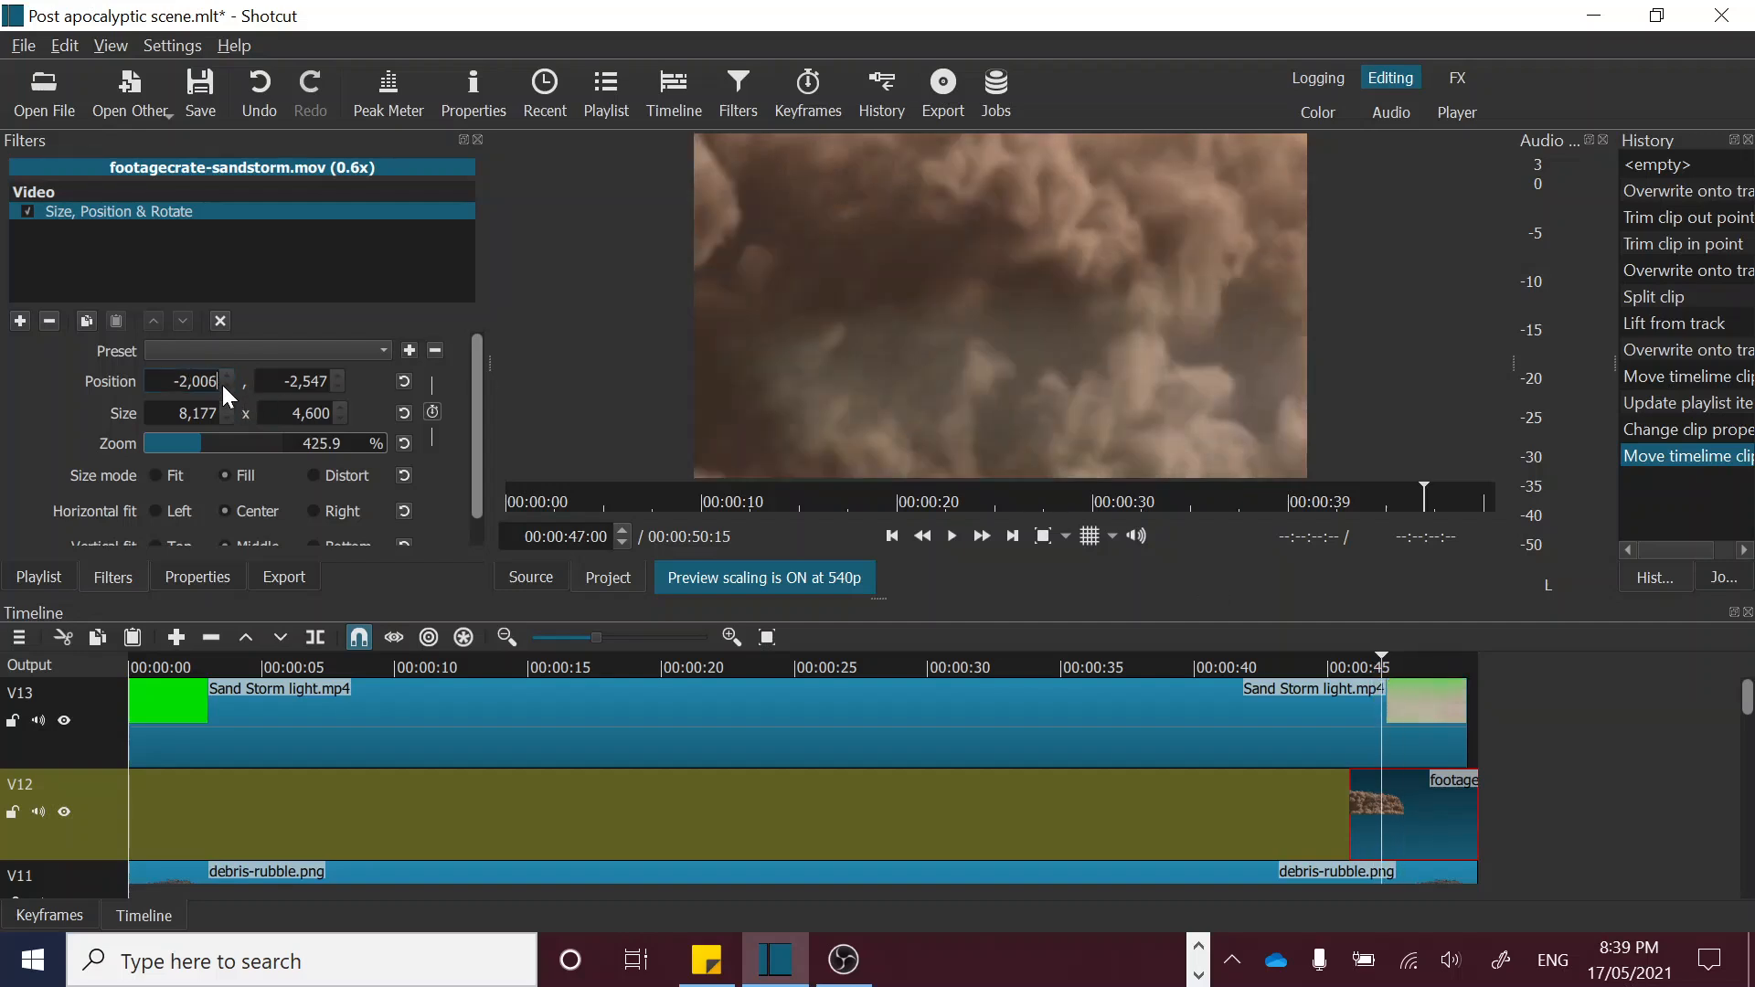
Step: Try horizontal positions of -4000 and -5000 for the sandstorm at 00:00:47:00
{"action": "scroll", "coordinate": [222, 386], "scroll_direction": "down", "scroll_amount": 5}
{"action": "scroll", "coordinate": [222, 386], "scroll_direction": "down", "scroll_amount": 14}
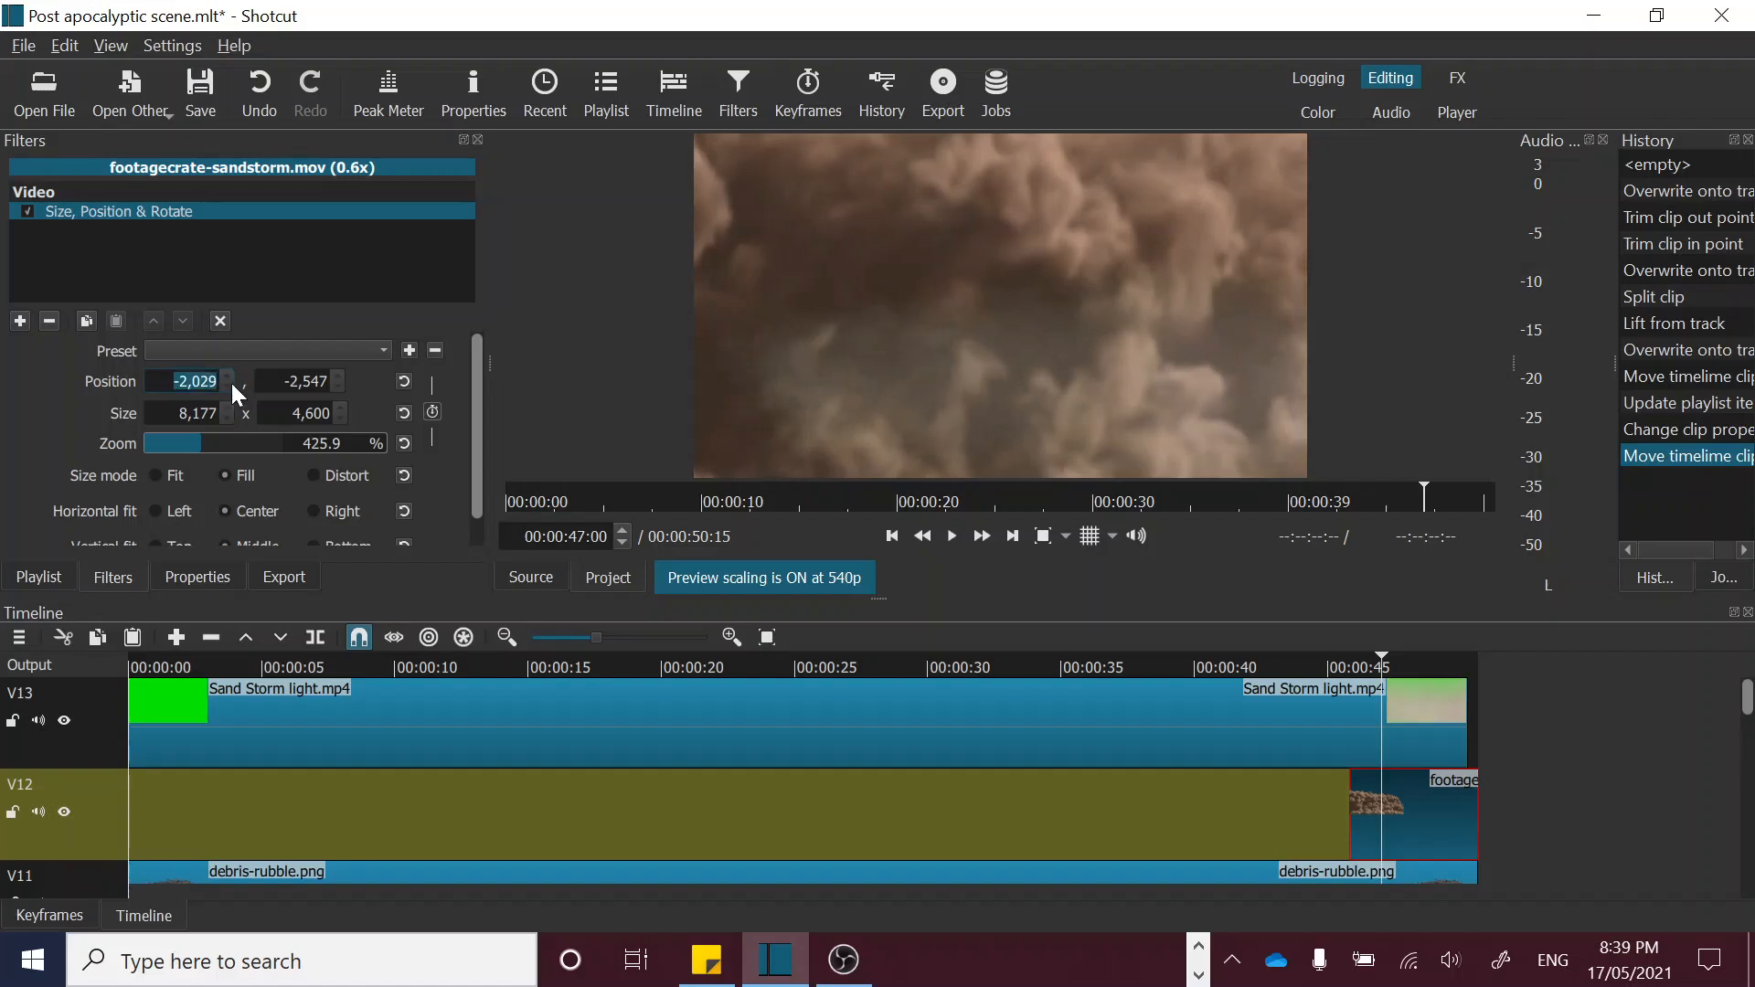
{"action": "type", "text": "4000"}
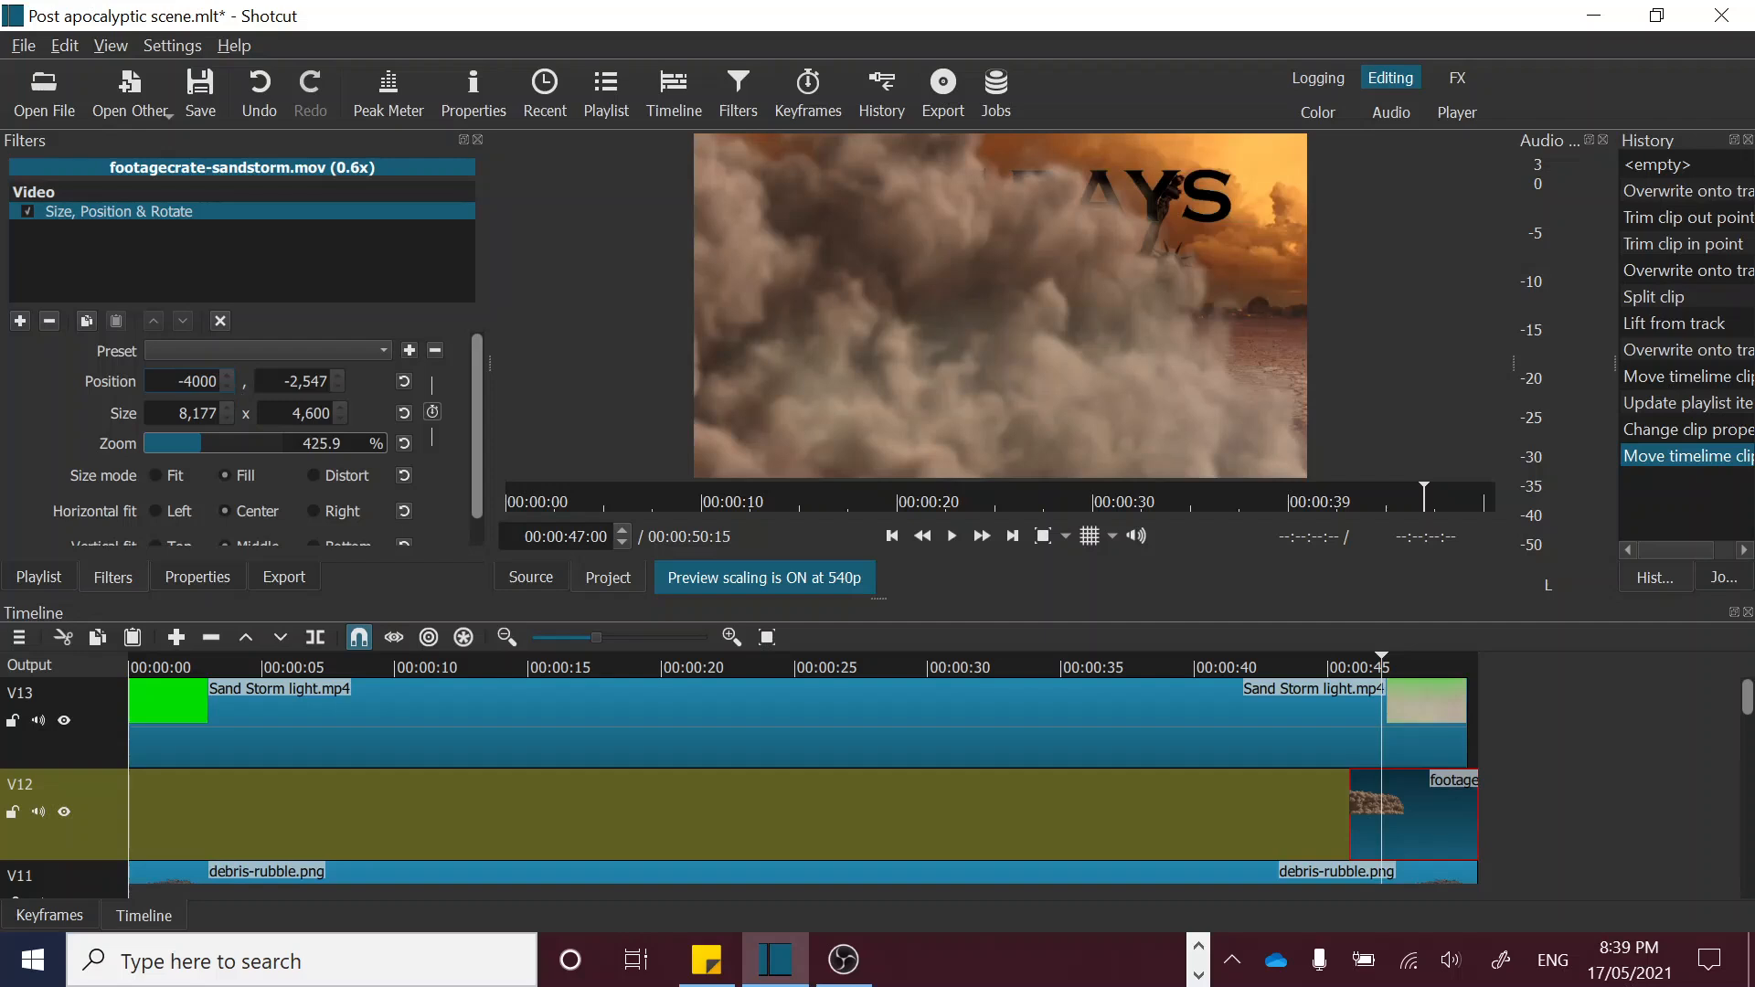
{"action": "key", "text": "ctrl+a"}
{"action": "type", "text": "-5000"}
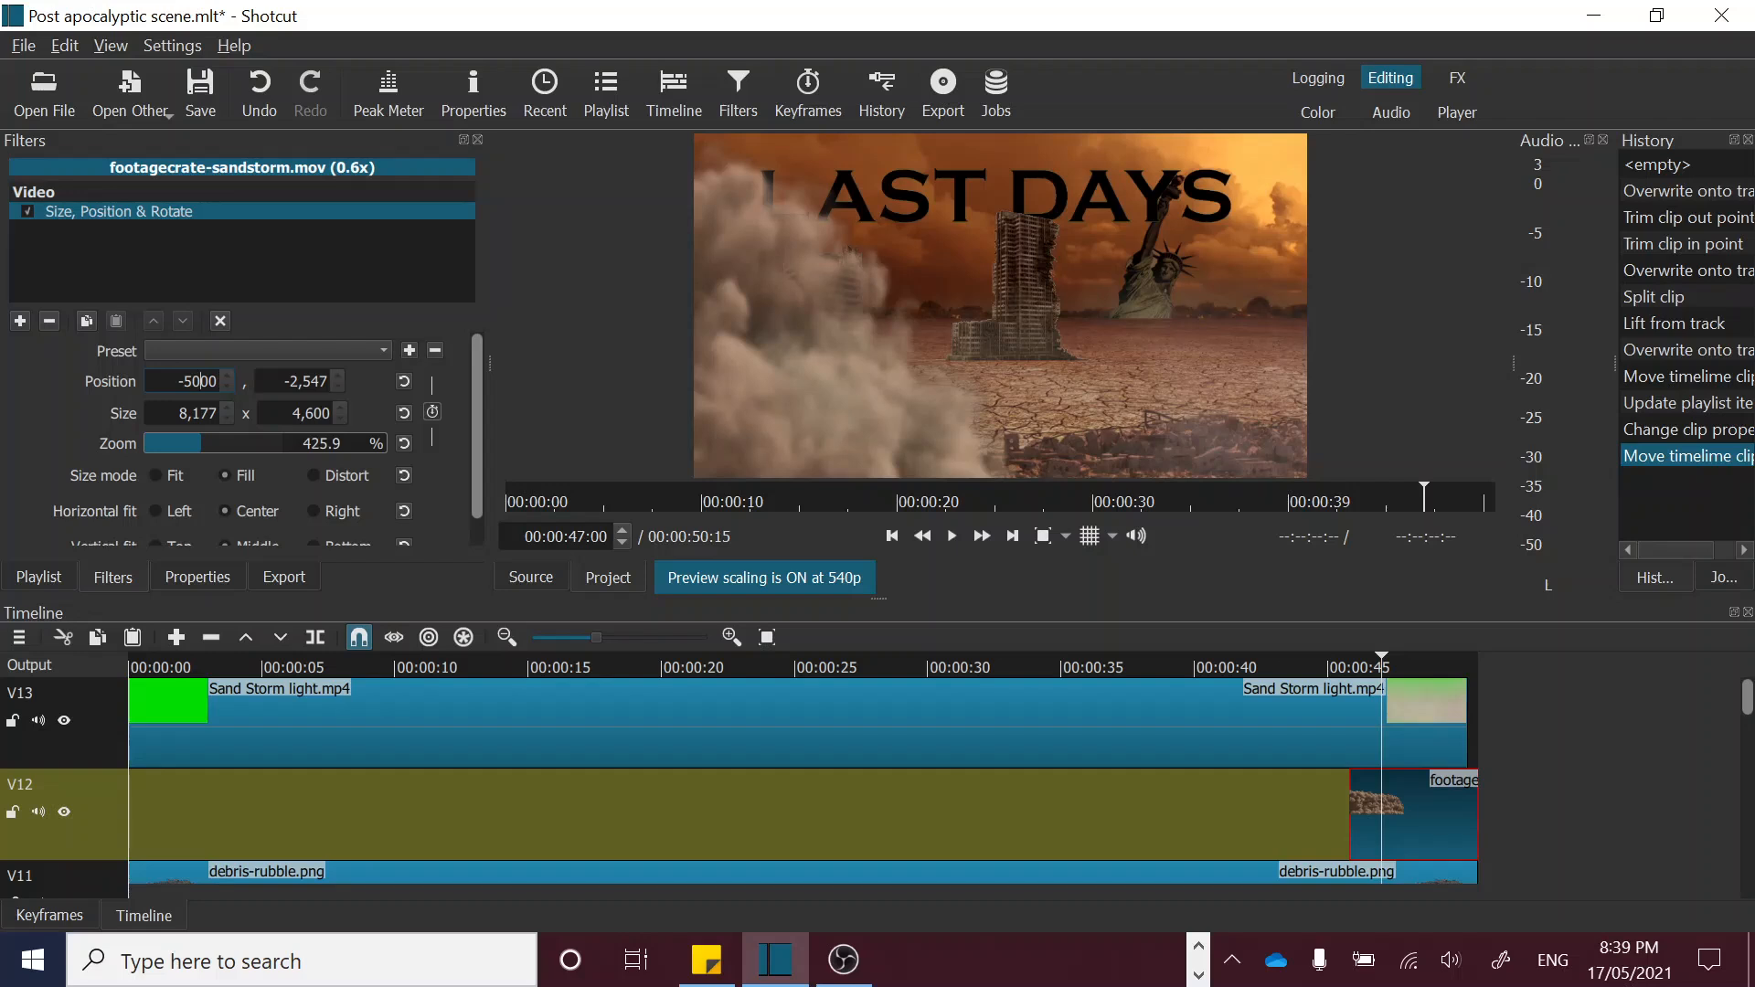
Step: Set the sandstorm's horizontal position to -5500 so the dust enters from the frame's left edge
{"action": "key", "text": "shift+Right"}
{"action": "key", "text": "shift+Right"}
{"action": "type", "text": "5"}
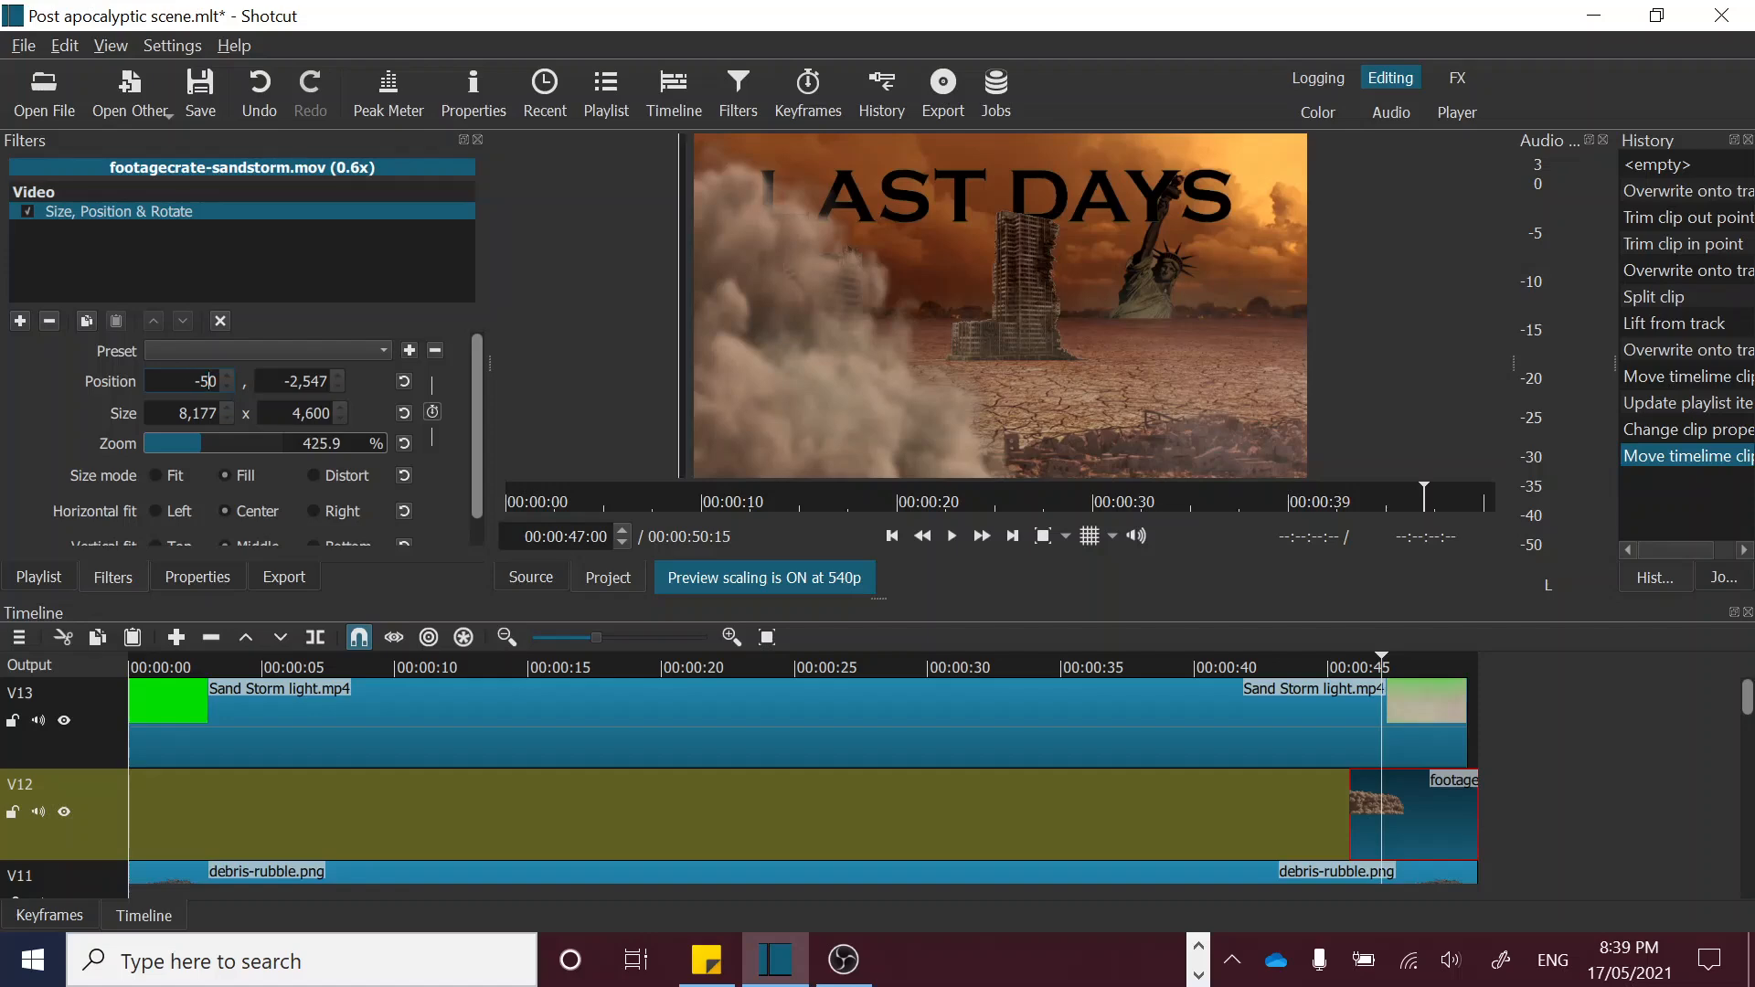
{"action": "type", "text": "00"}
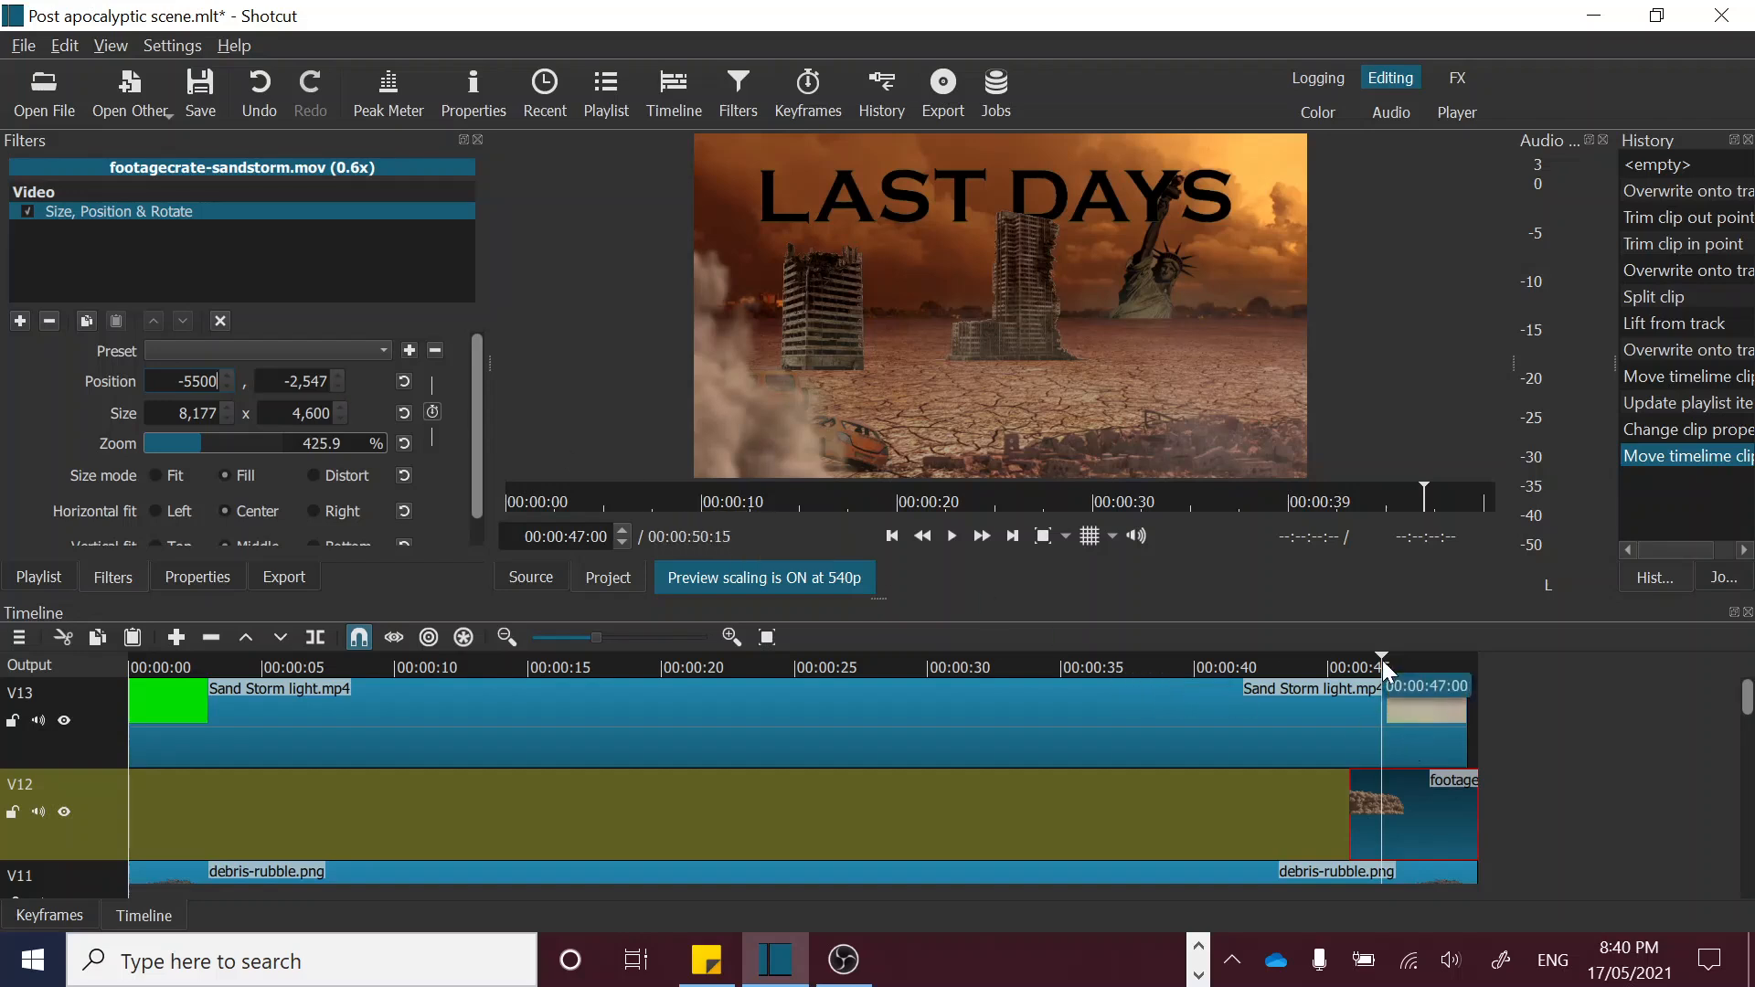
Step: Play the repositioned sandstorm from its start to the end of the timeline, and return to 00:00:46:16
{"action": "left_click_drag", "start_coordinate": [1380, 656], "coordinate": [1352, 657]}
{"action": "key", "text": "space"}
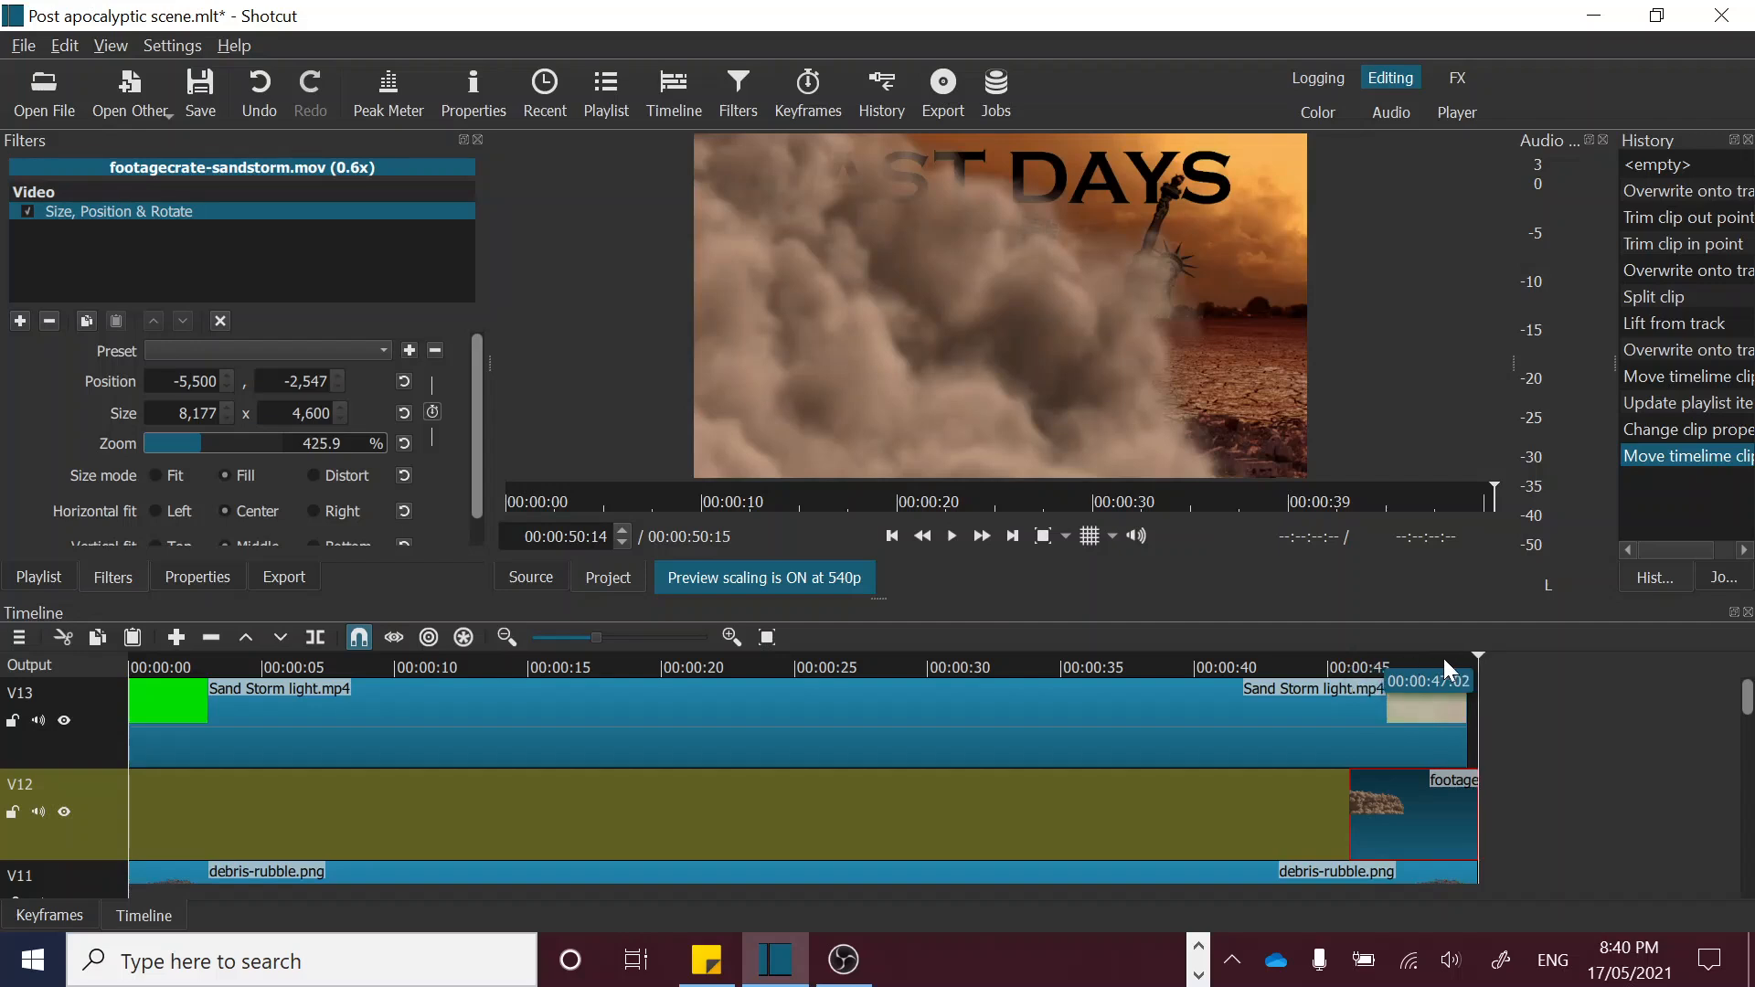
{"action": "left_click_drag", "start_coordinate": [1455, 660], "coordinate": [1372, 673]}
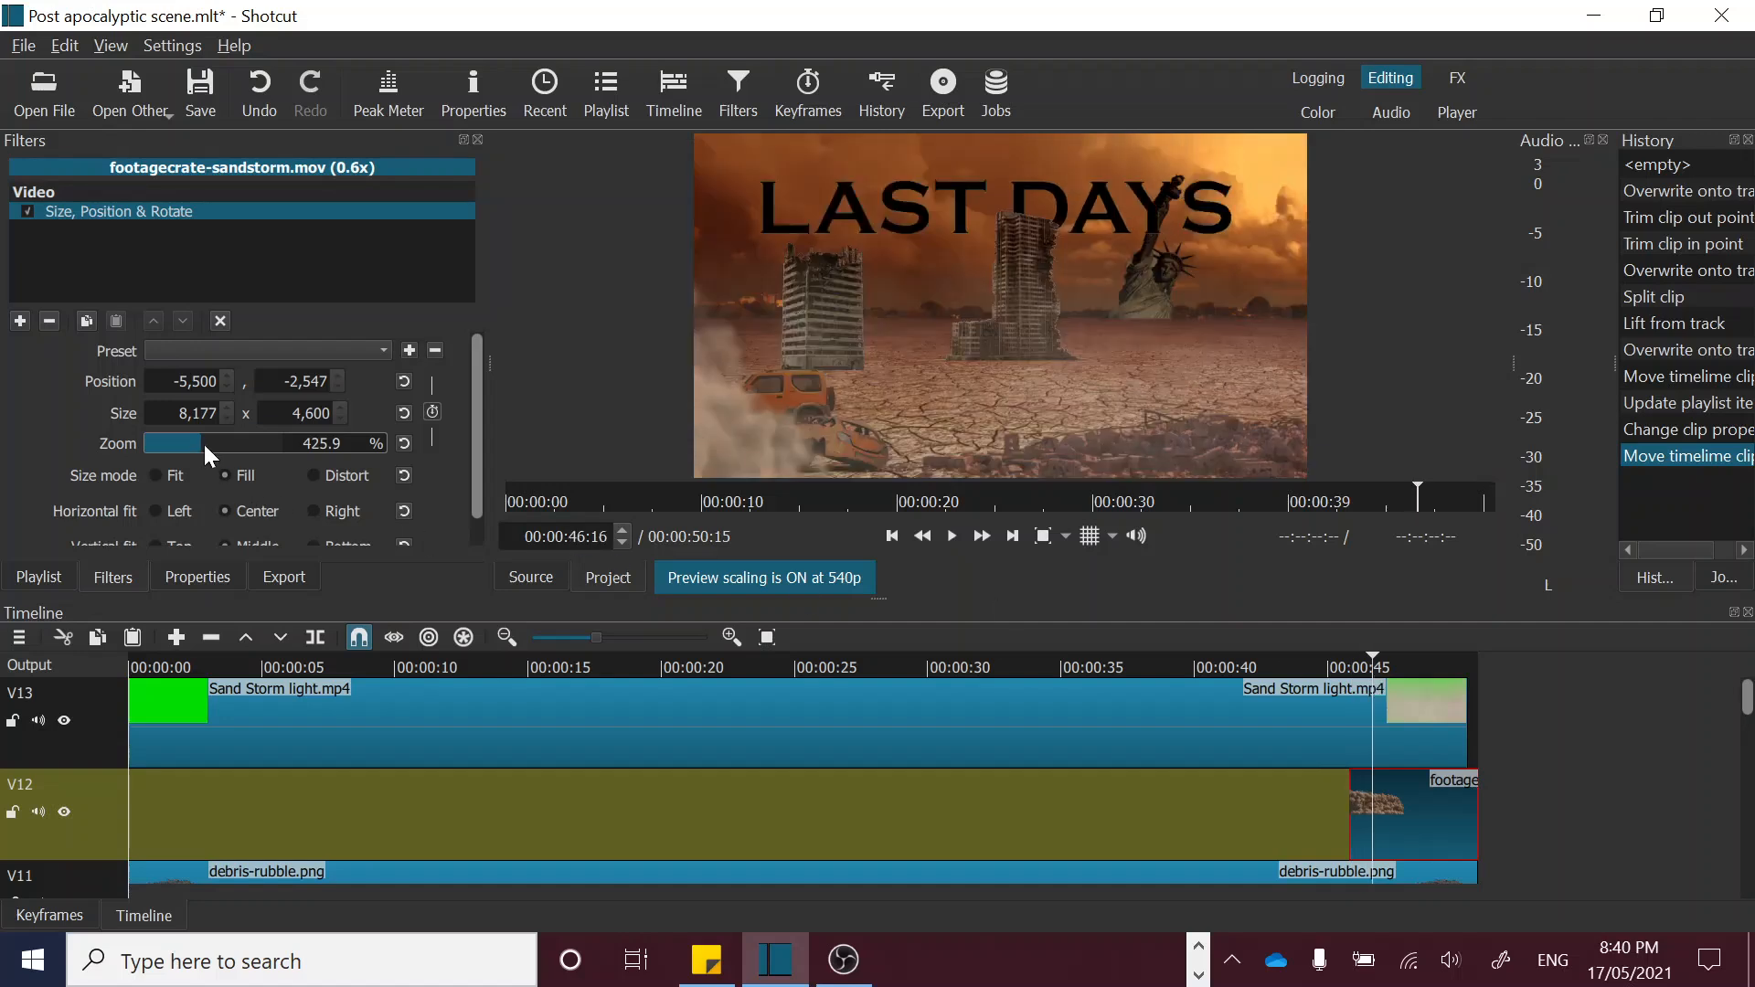
Step: Enlarge the sandstorm to 503.3% zoom and check how far it covers the scene up to 00:00:50:05
{"action": "left_click", "coordinate": [206, 442]}
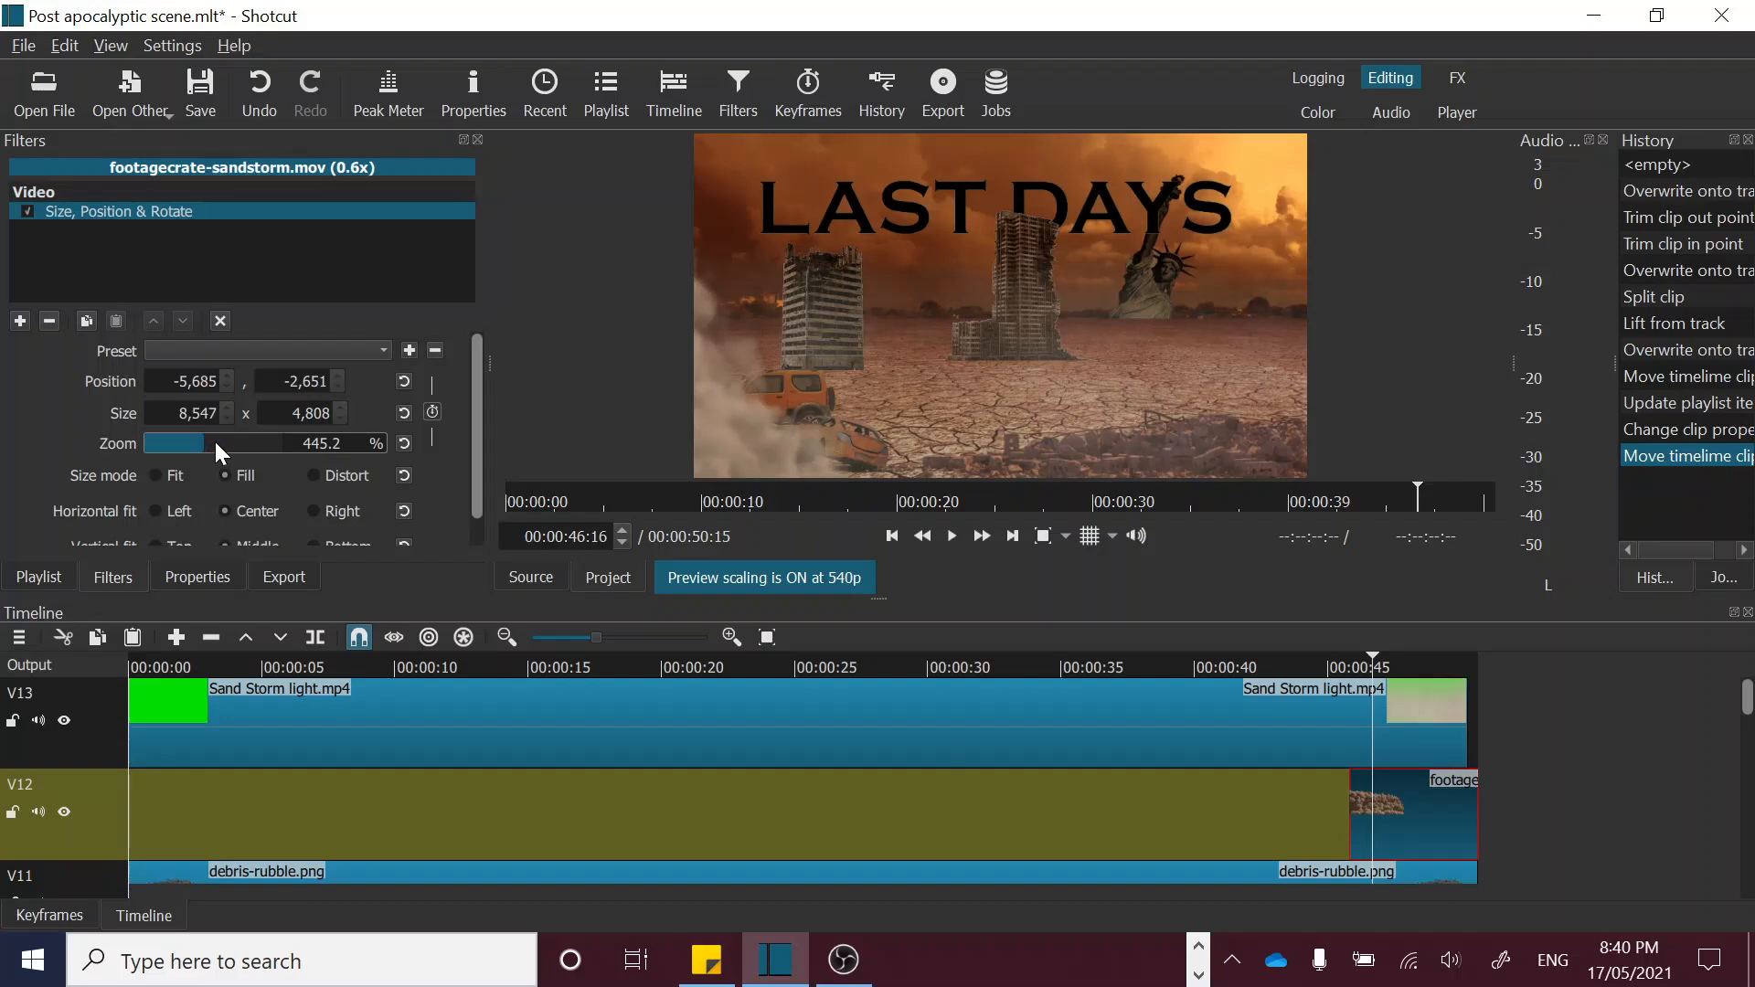
{"action": "left_click", "coordinate": [214, 439]}
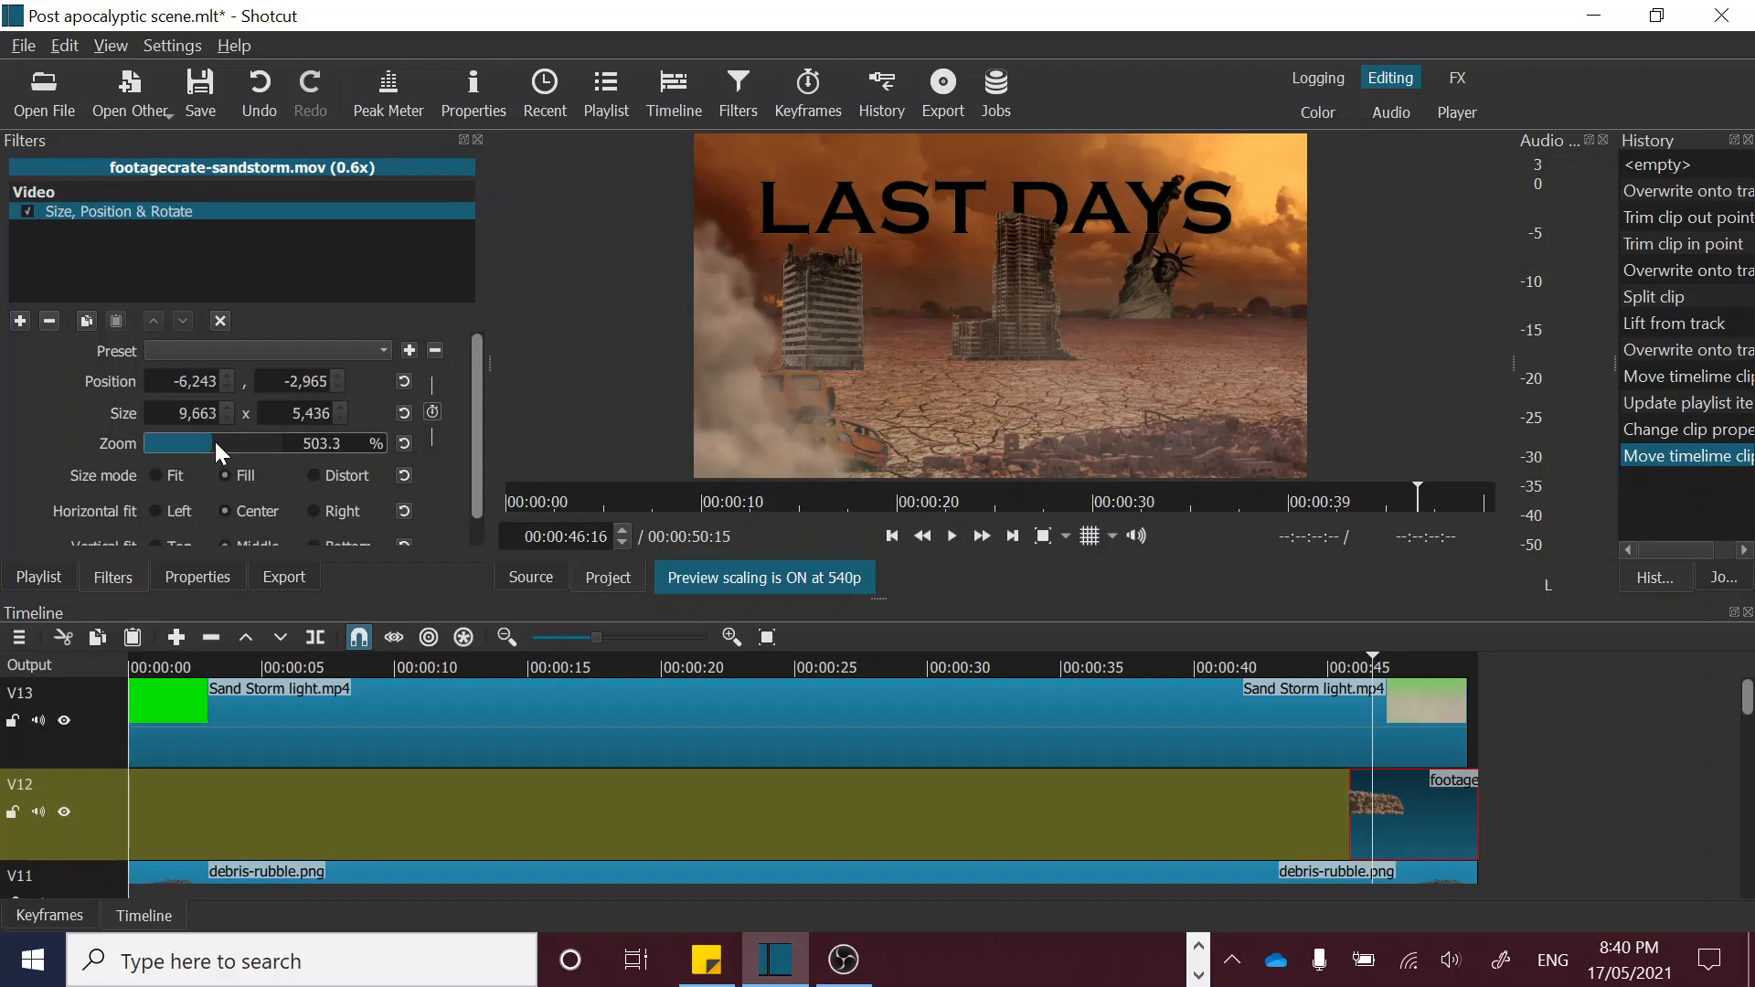
{"action": "left_click", "coordinate": [1407, 662]}
{"action": "left_click", "coordinate": [1427, 666]}
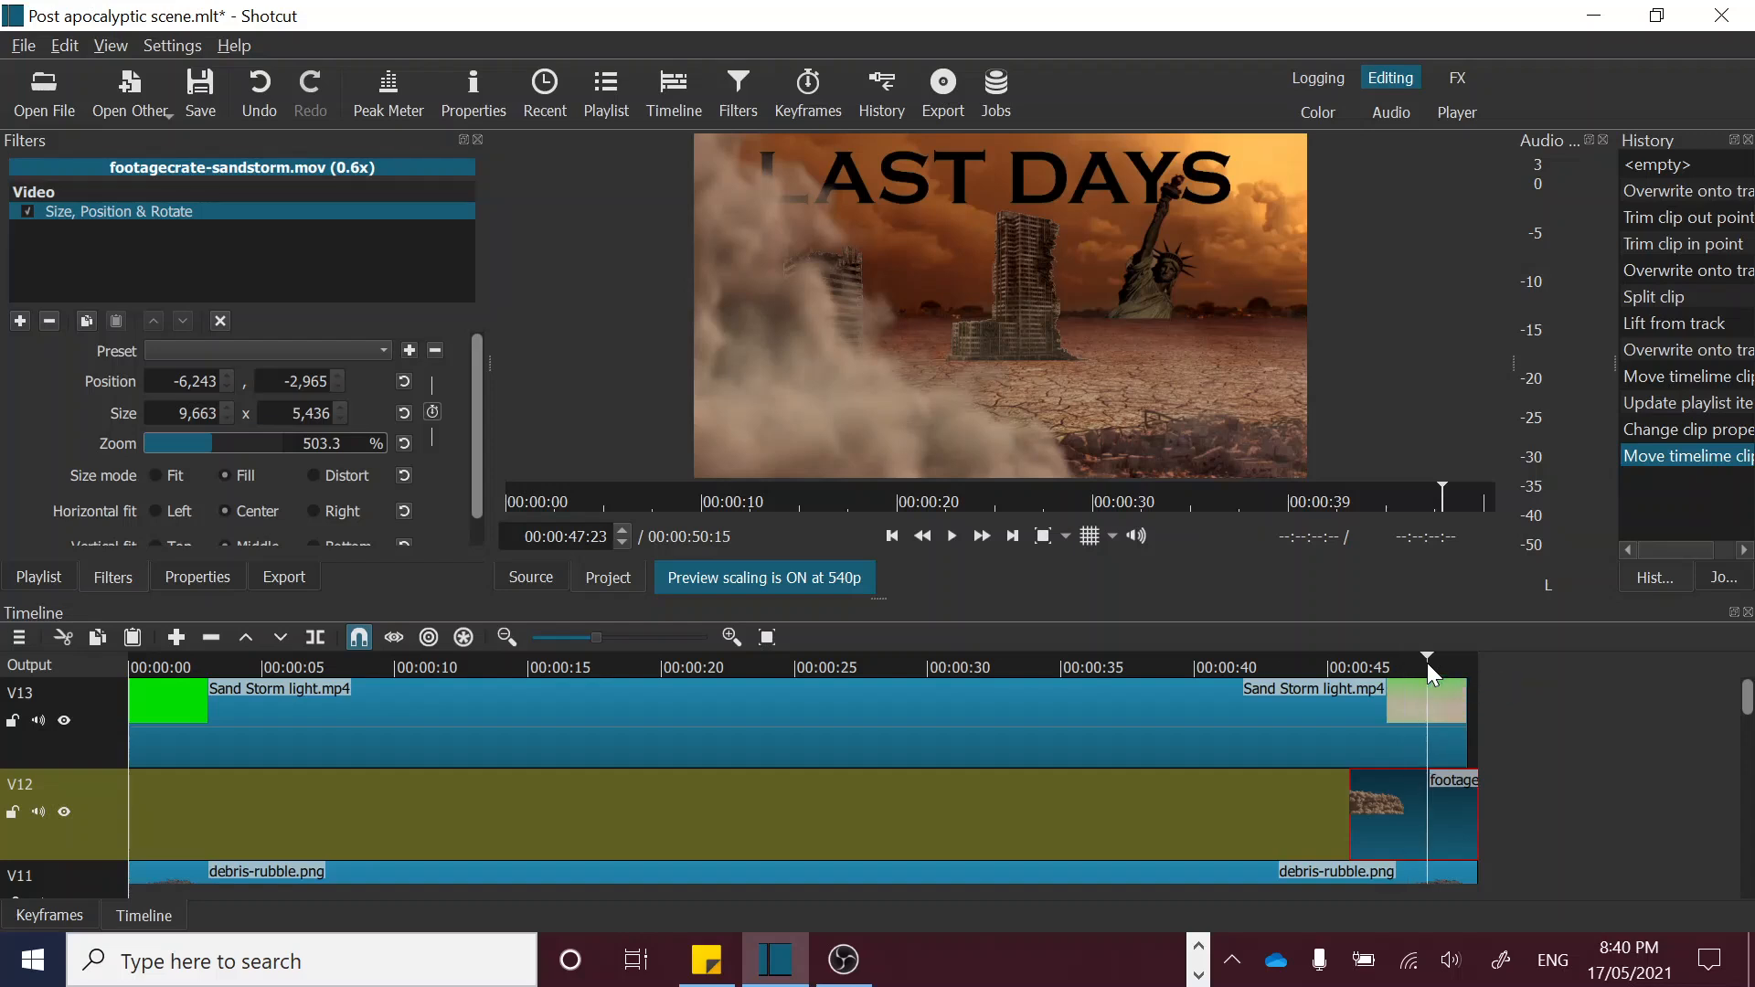
{"action": "left_click", "coordinate": [1448, 664]}
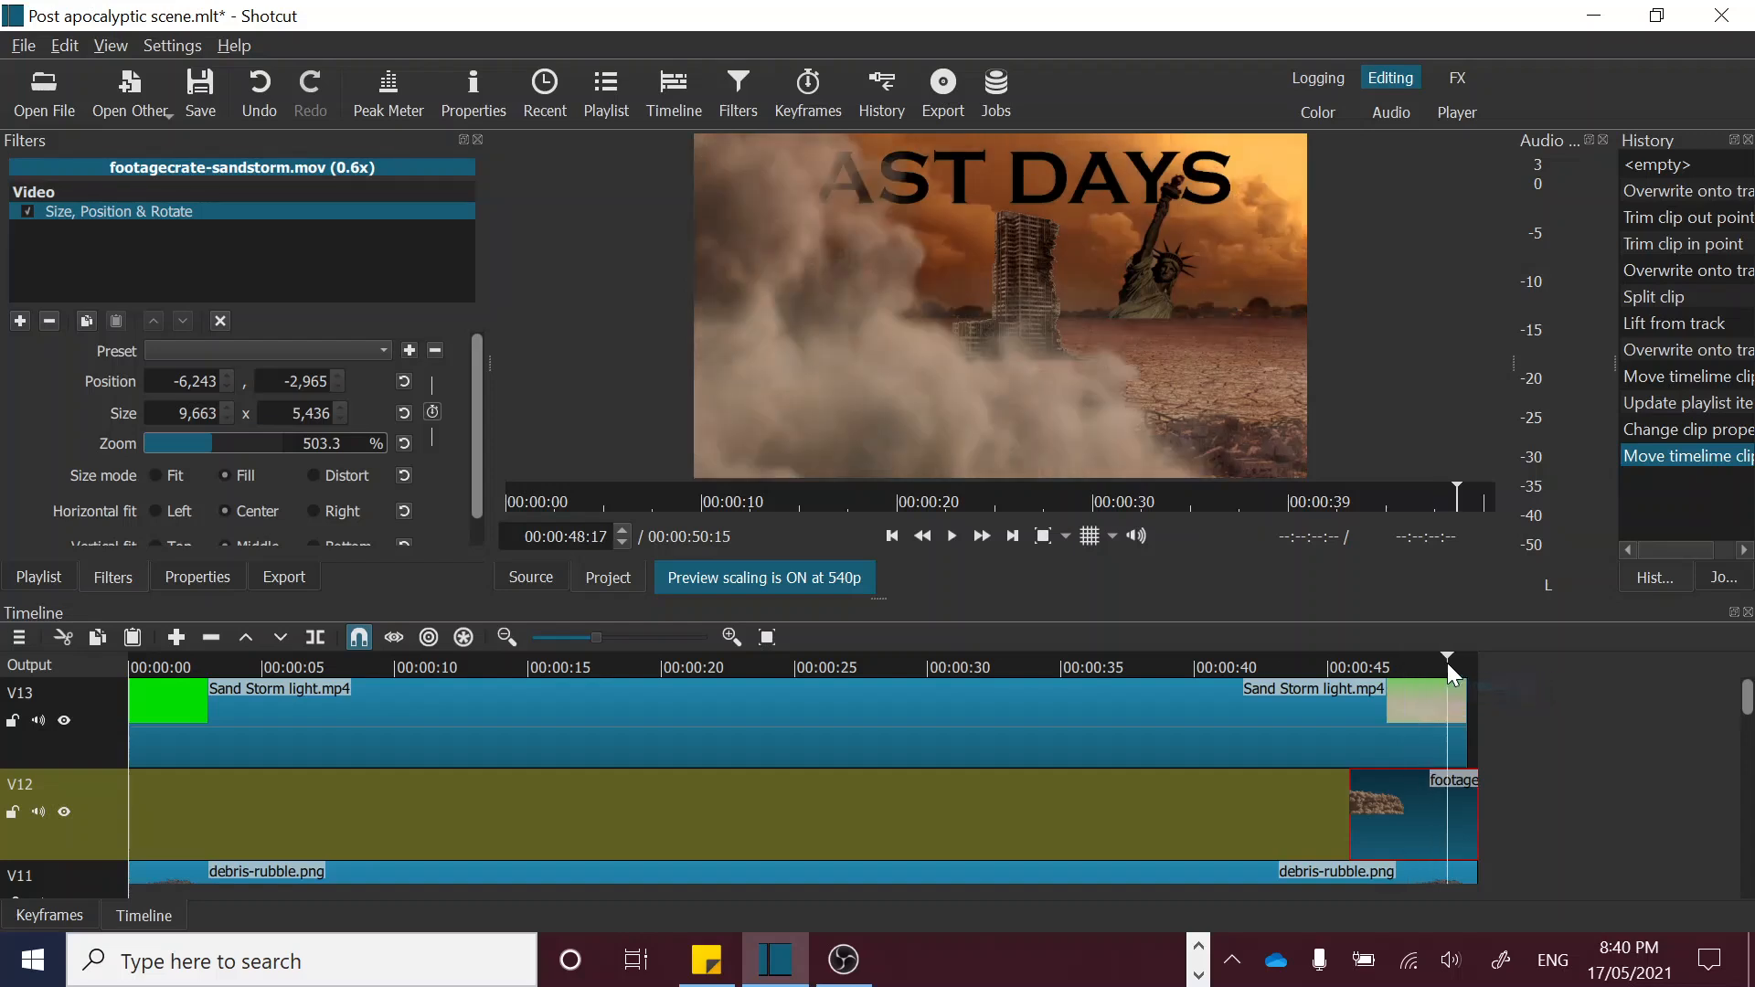
{"action": "left_click", "coordinate": [1457, 665]}
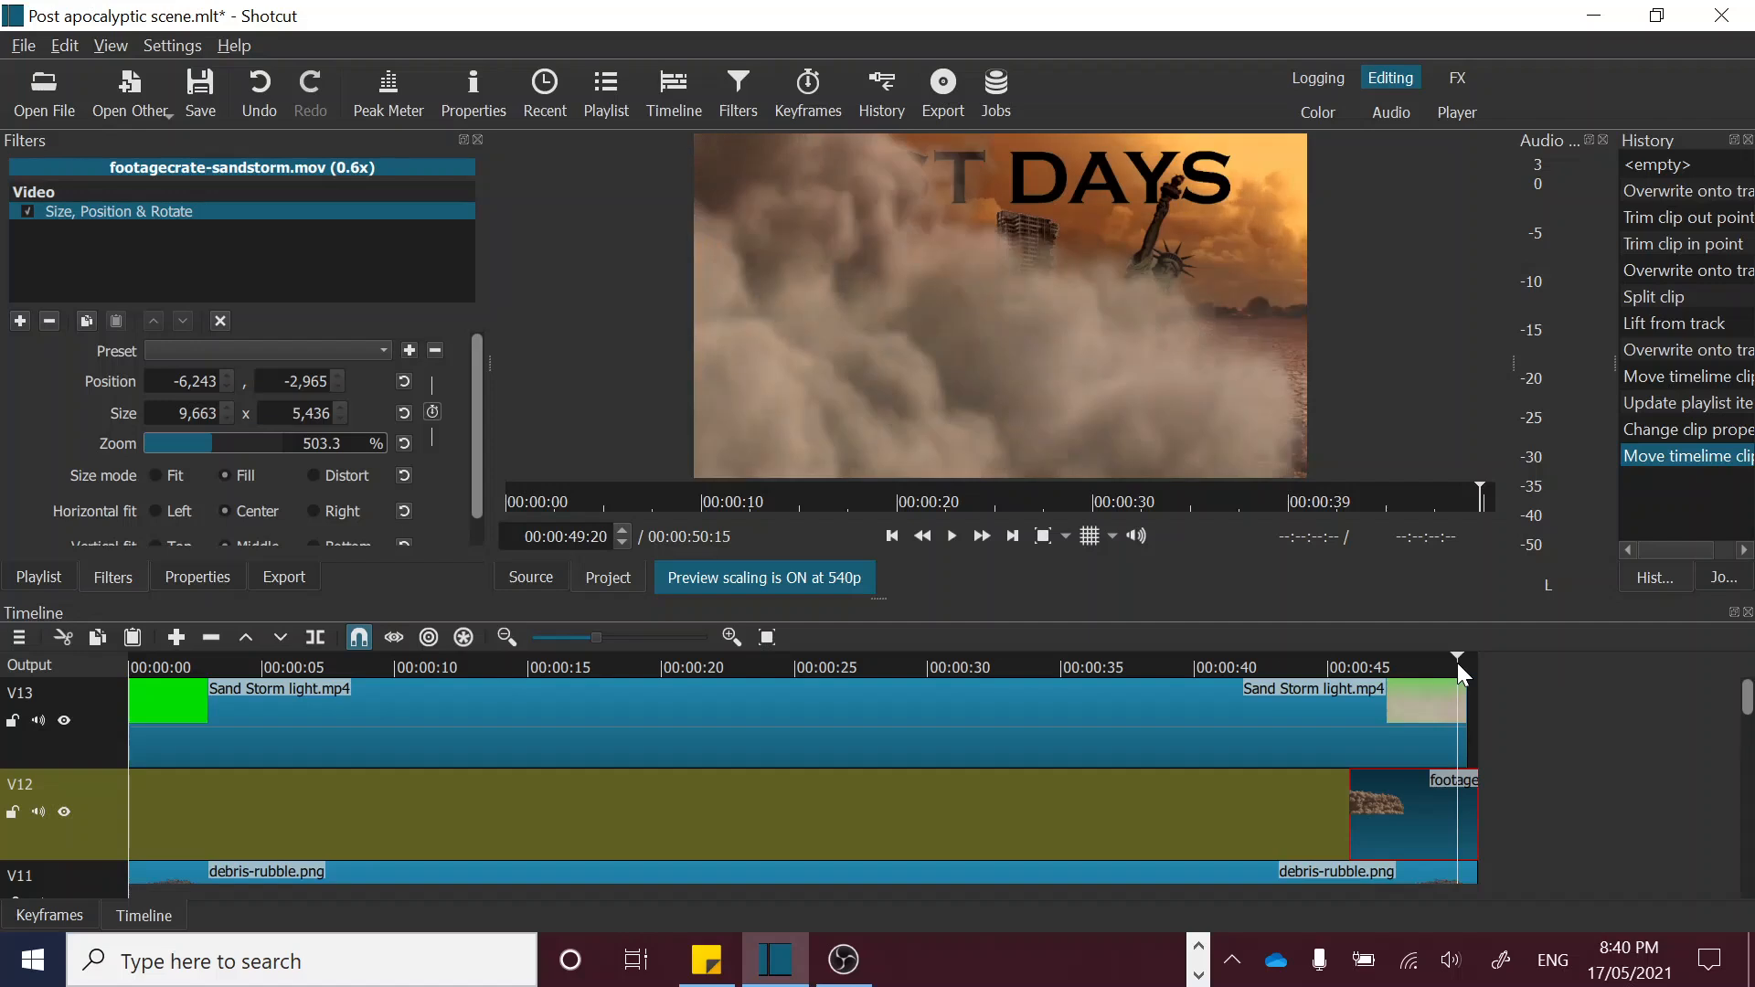
{"action": "left_click_drag", "start_coordinate": [1460, 666], "coordinate": [1467, 666]}
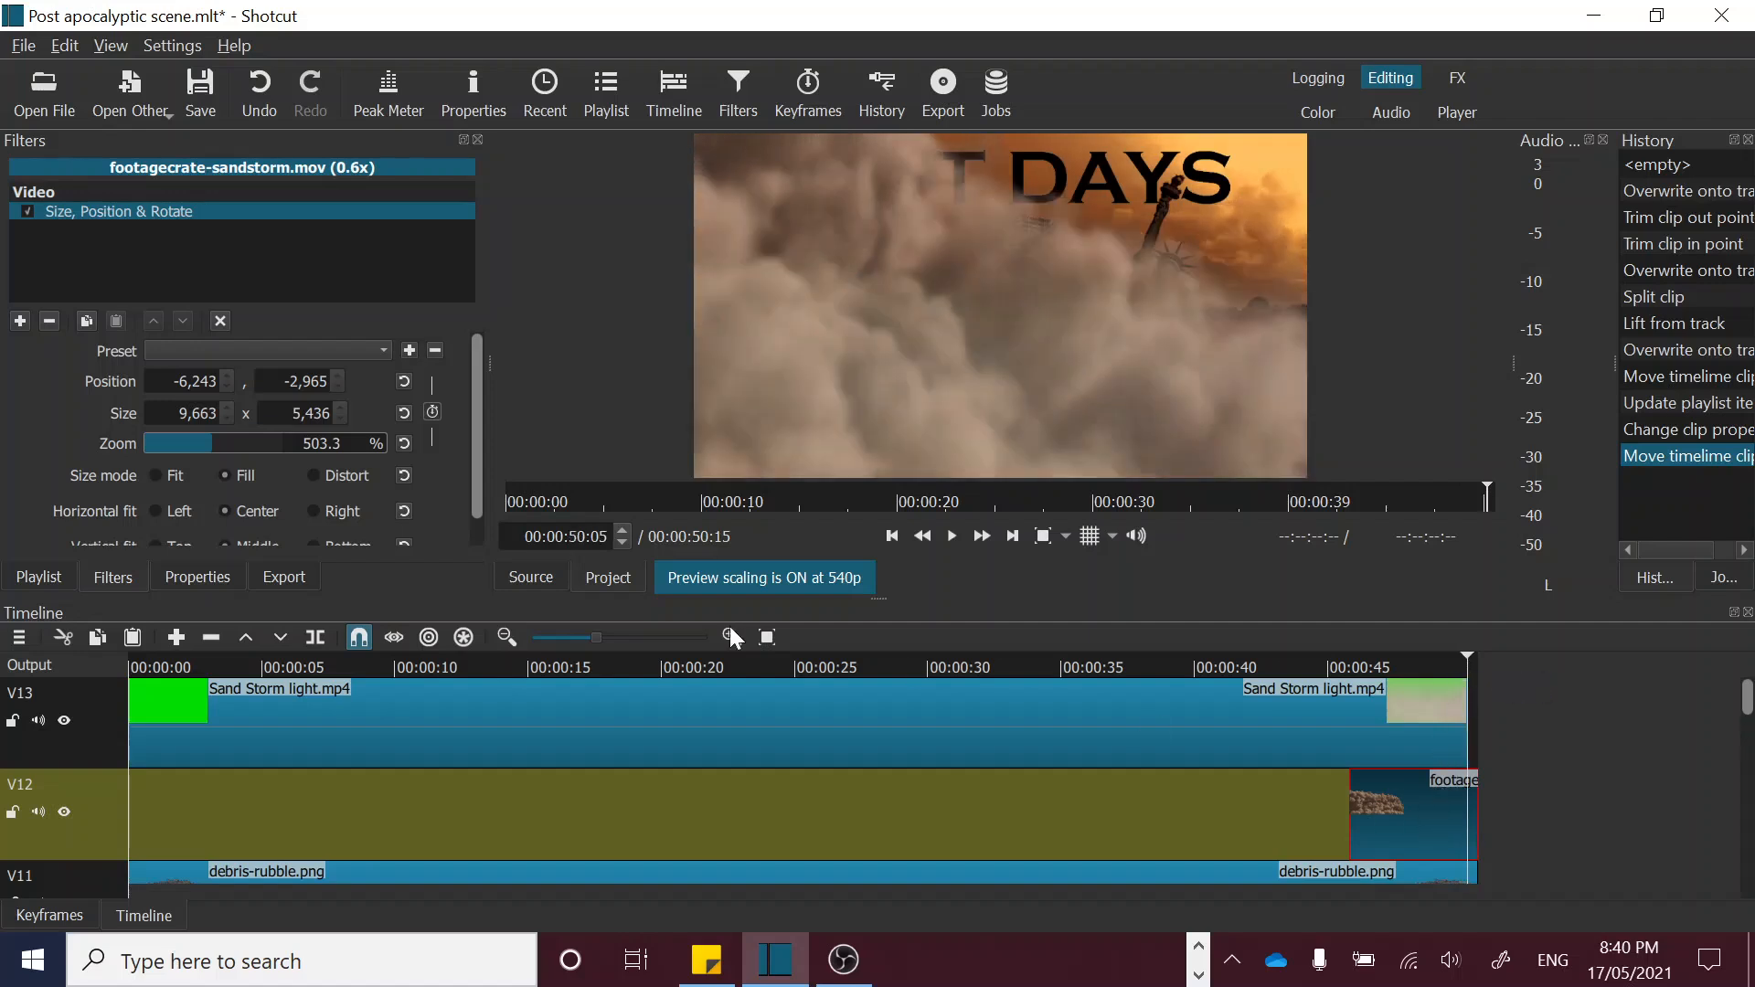
Step: Enlarge the sandstorm to 864.5% zoom so the dust fills the whole frame at 00:00:50:05, and replay the ending
{"action": "left_click_drag", "start_coordinate": [220, 444], "coordinate": [222, 444]}
{"action": "left_click", "coordinate": [227, 443]}
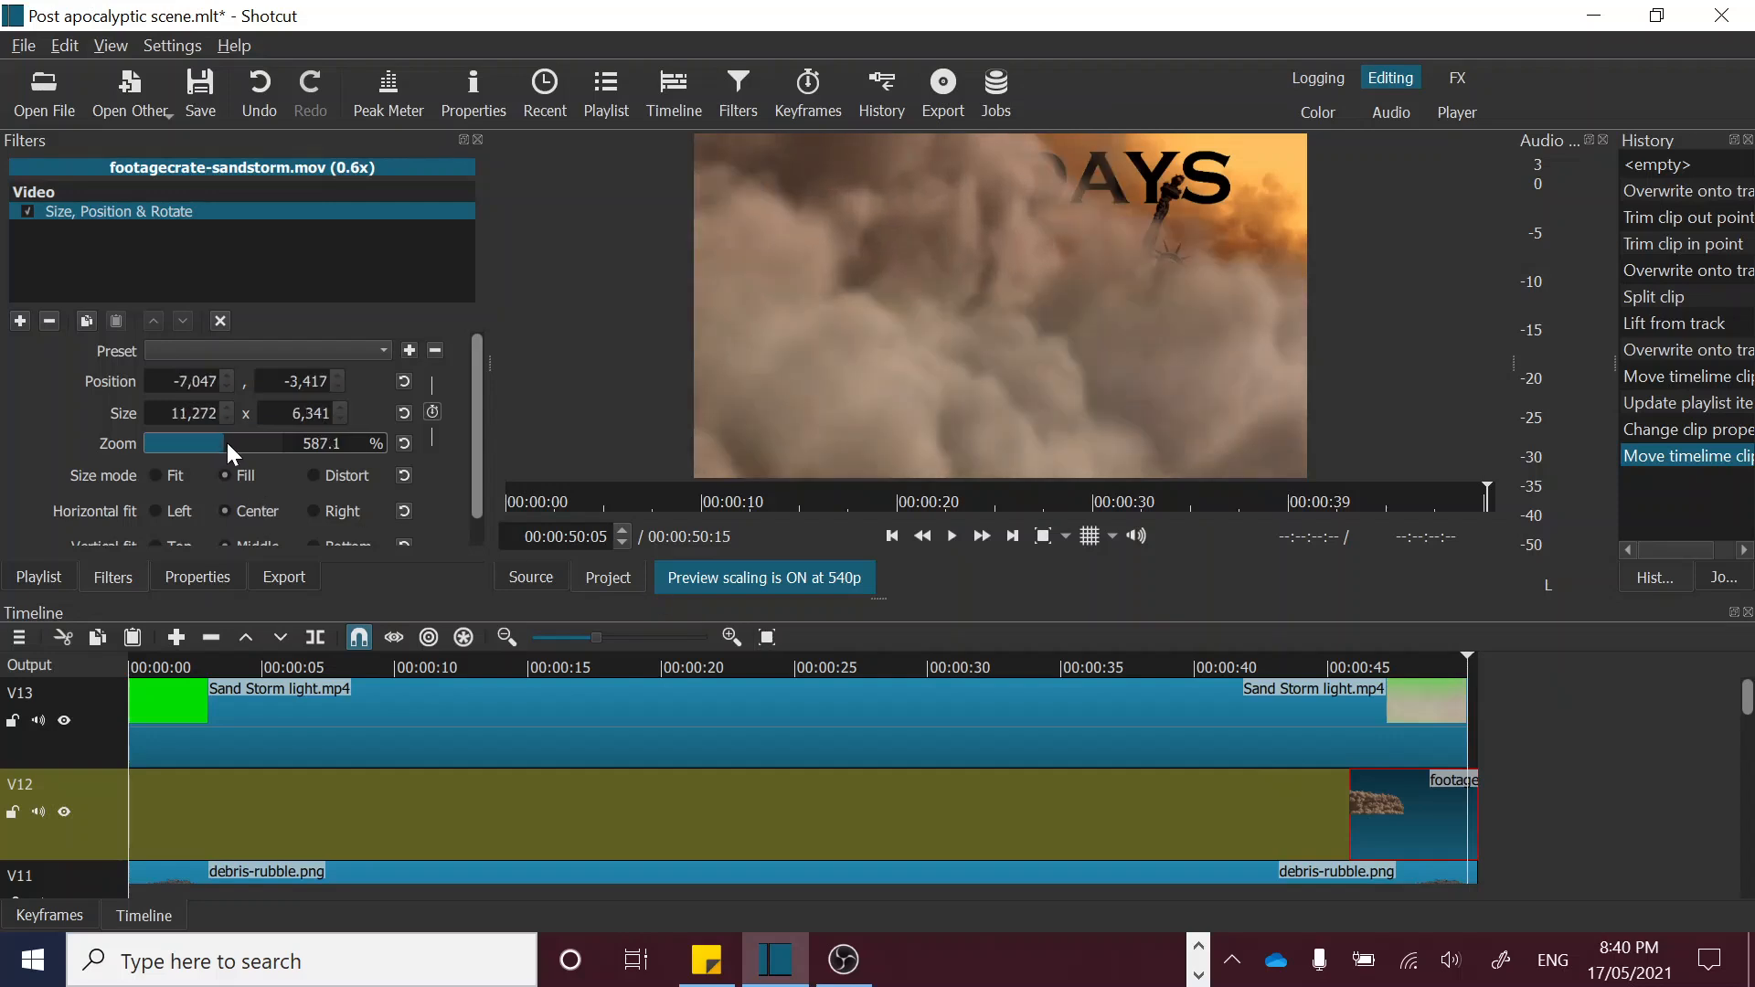
{"action": "left_click", "coordinate": [237, 442]}
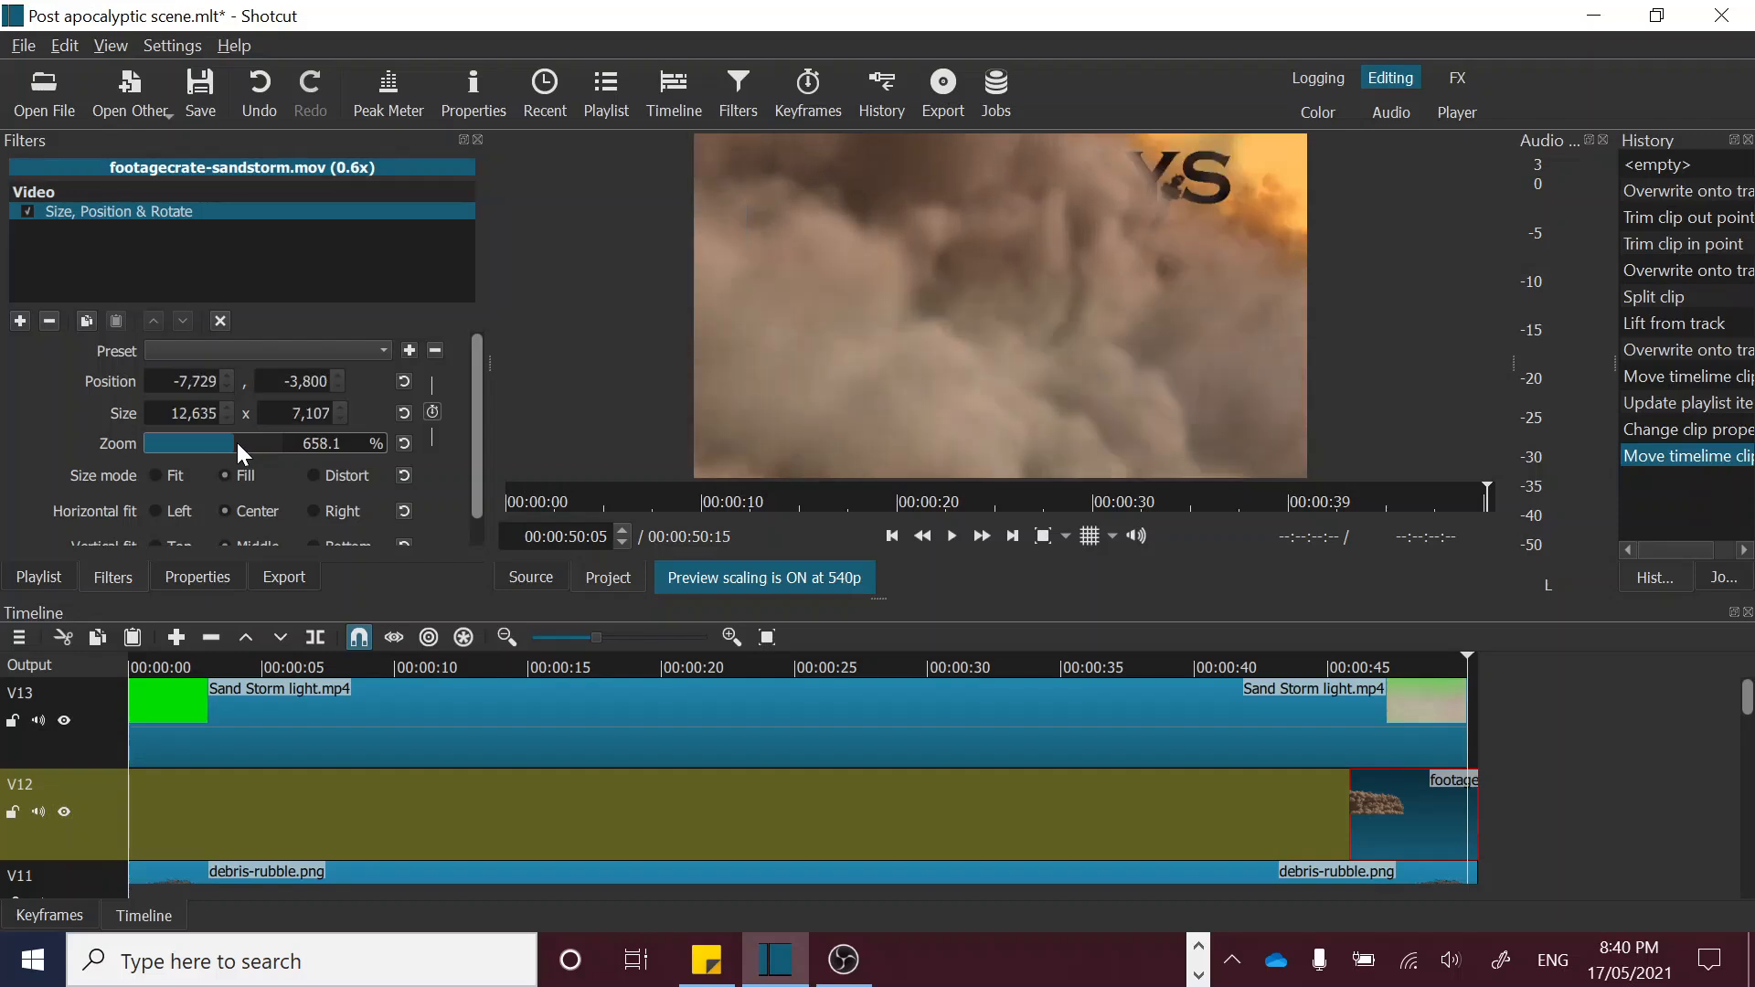
{"action": "left_click", "coordinate": [244, 443]}
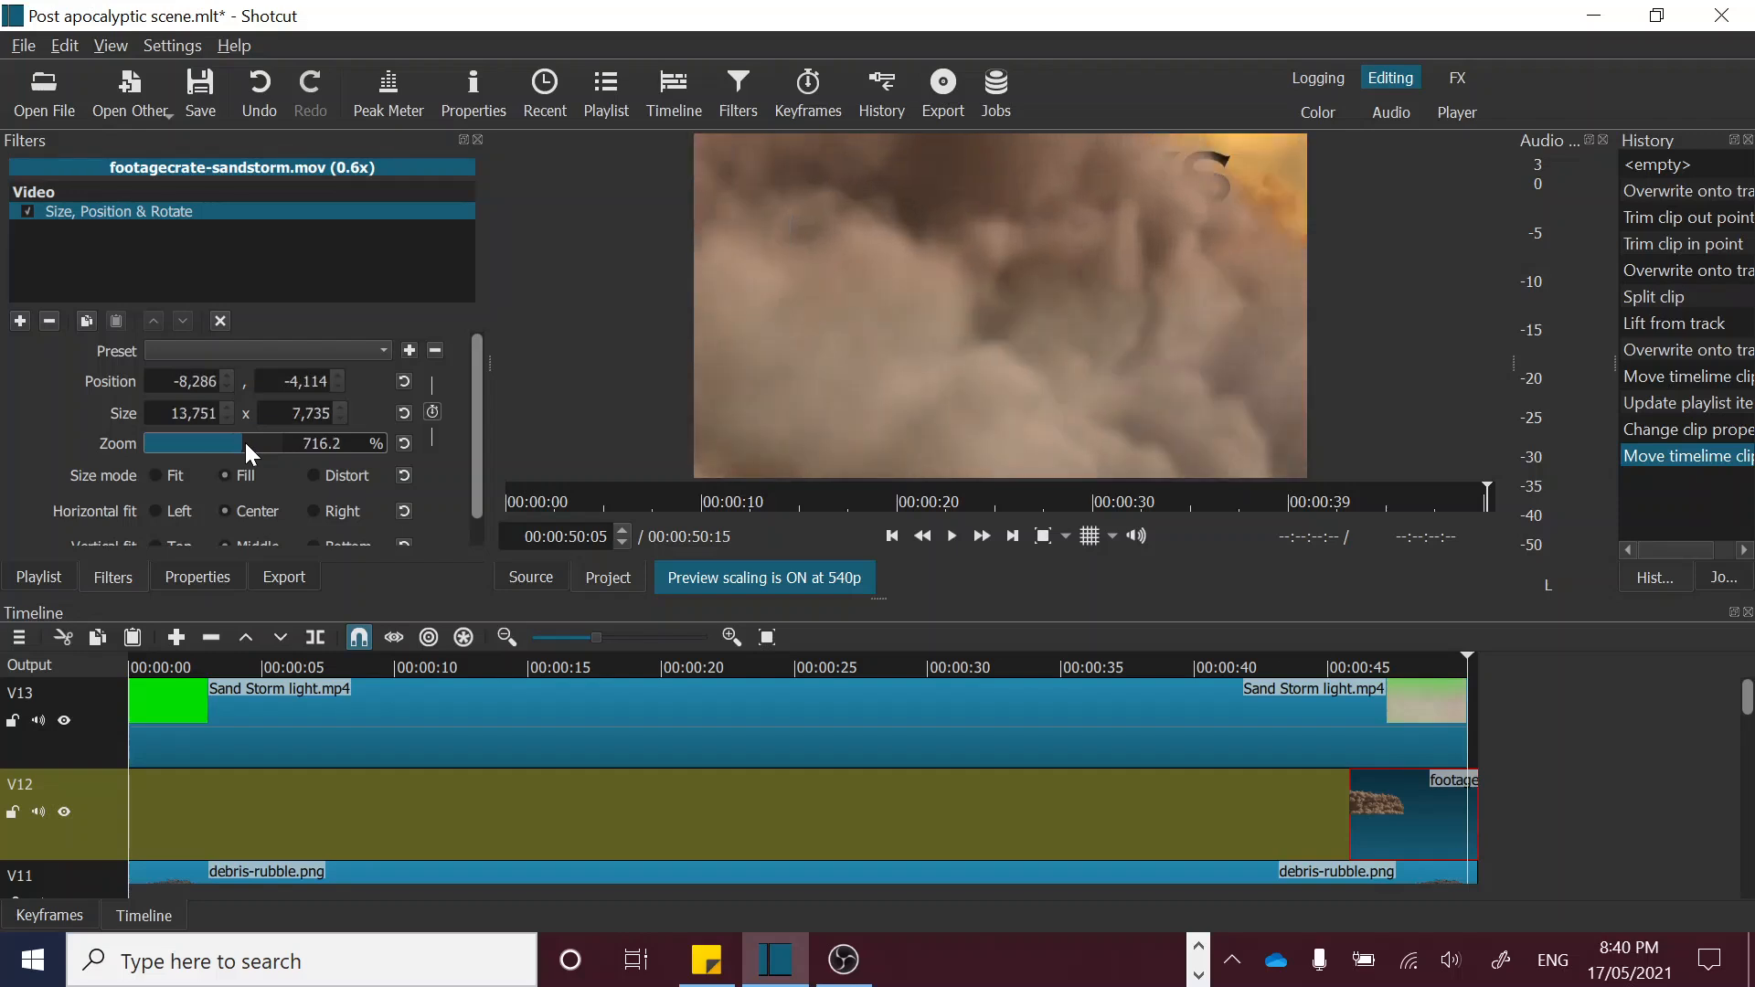
{"action": "left_click", "coordinate": [252, 443]}
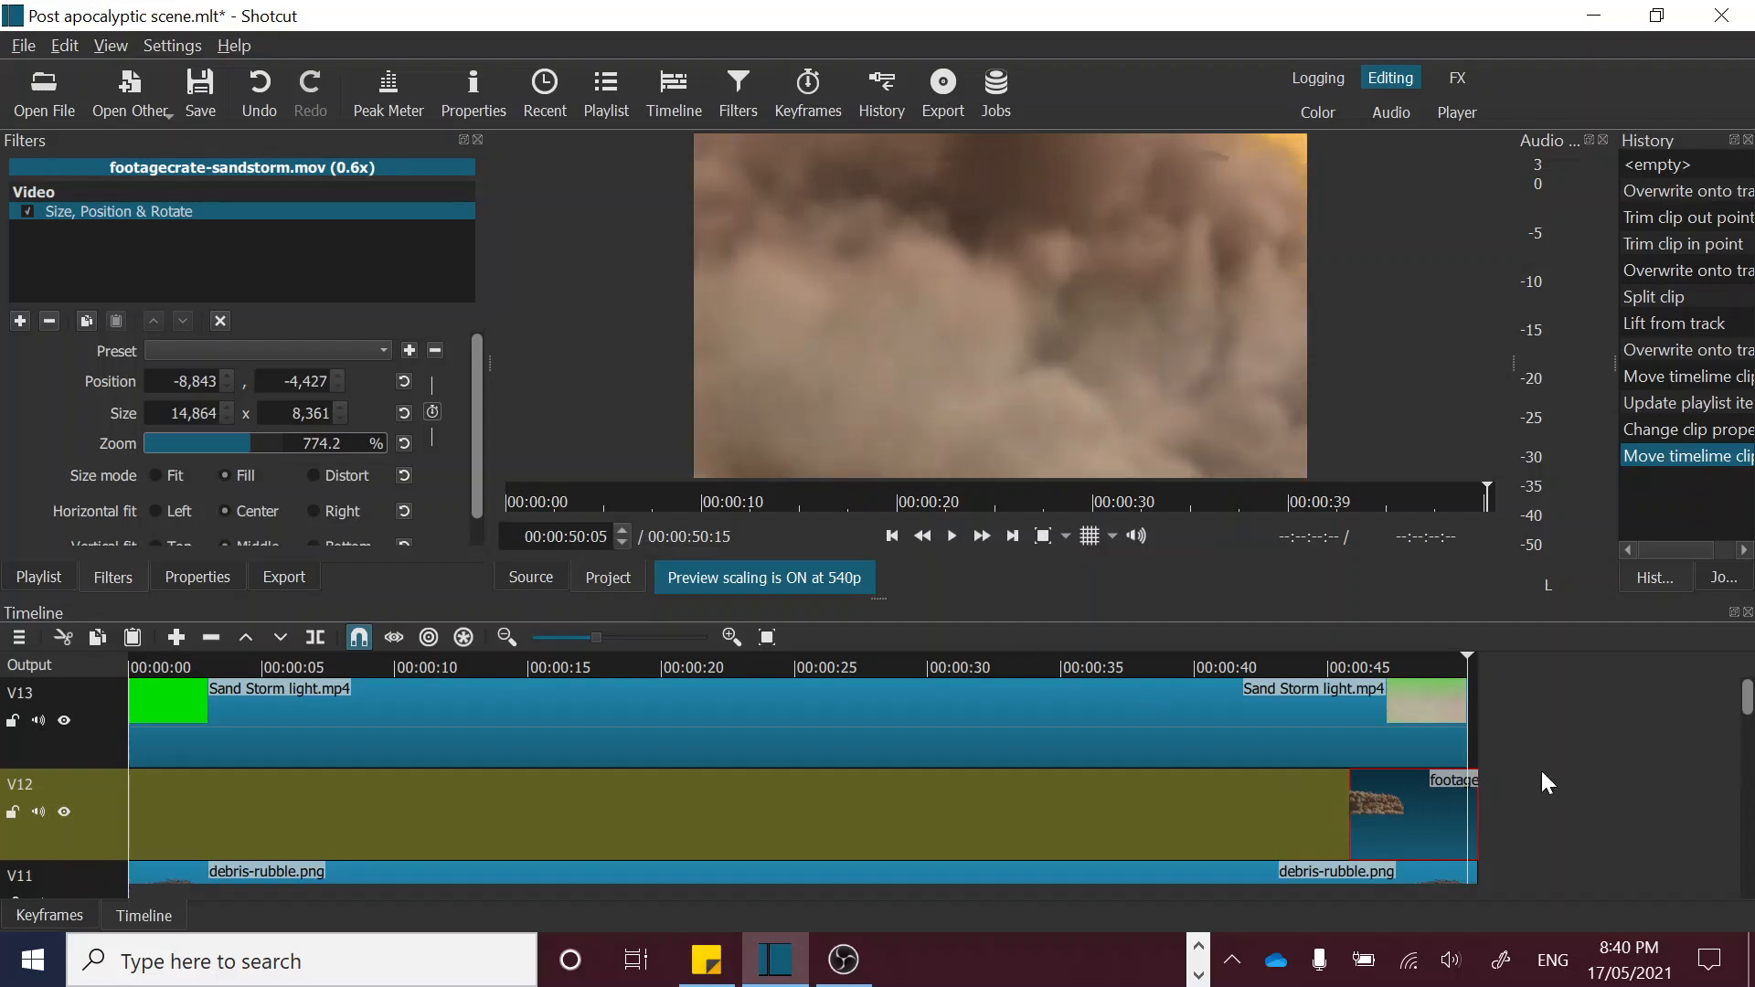
{"action": "left_click", "coordinate": [255, 440]}
{"action": "scroll", "coordinate": [262, 448], "scroll_direction": "up", "scroll_amount": 2}
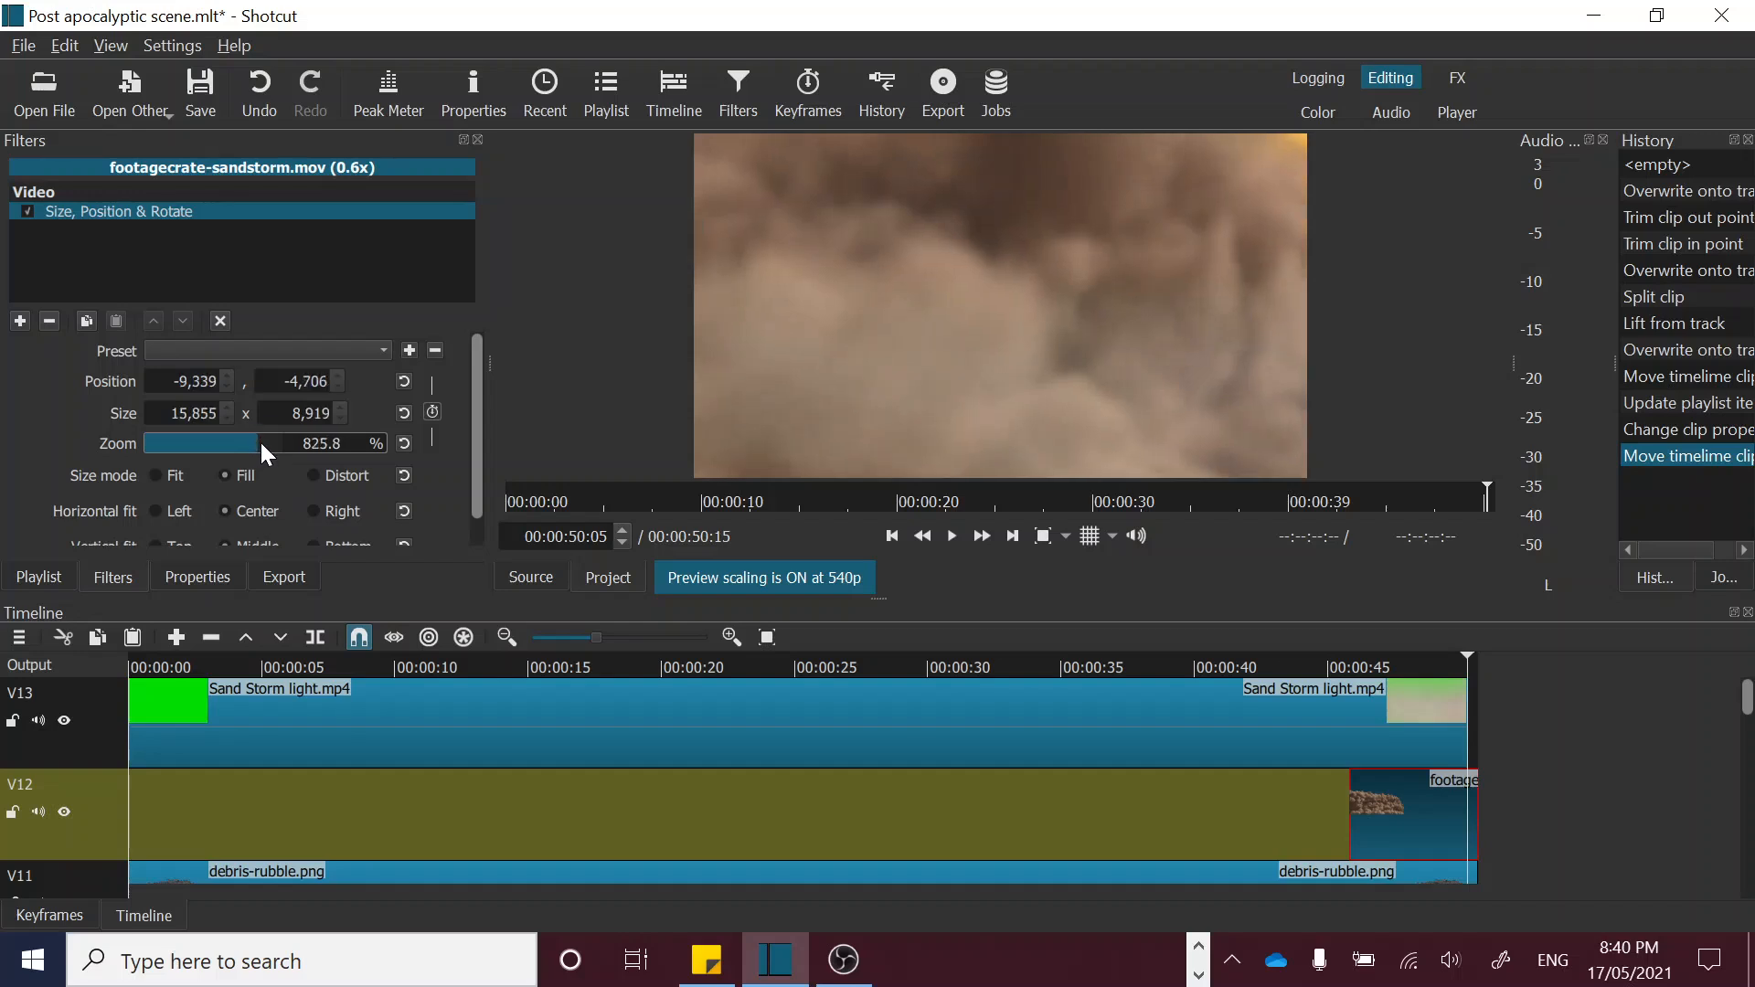
{"action": "scroll", "coordinate": [264, 440], "scroll_direction": "up", "scroll_amount": 2}
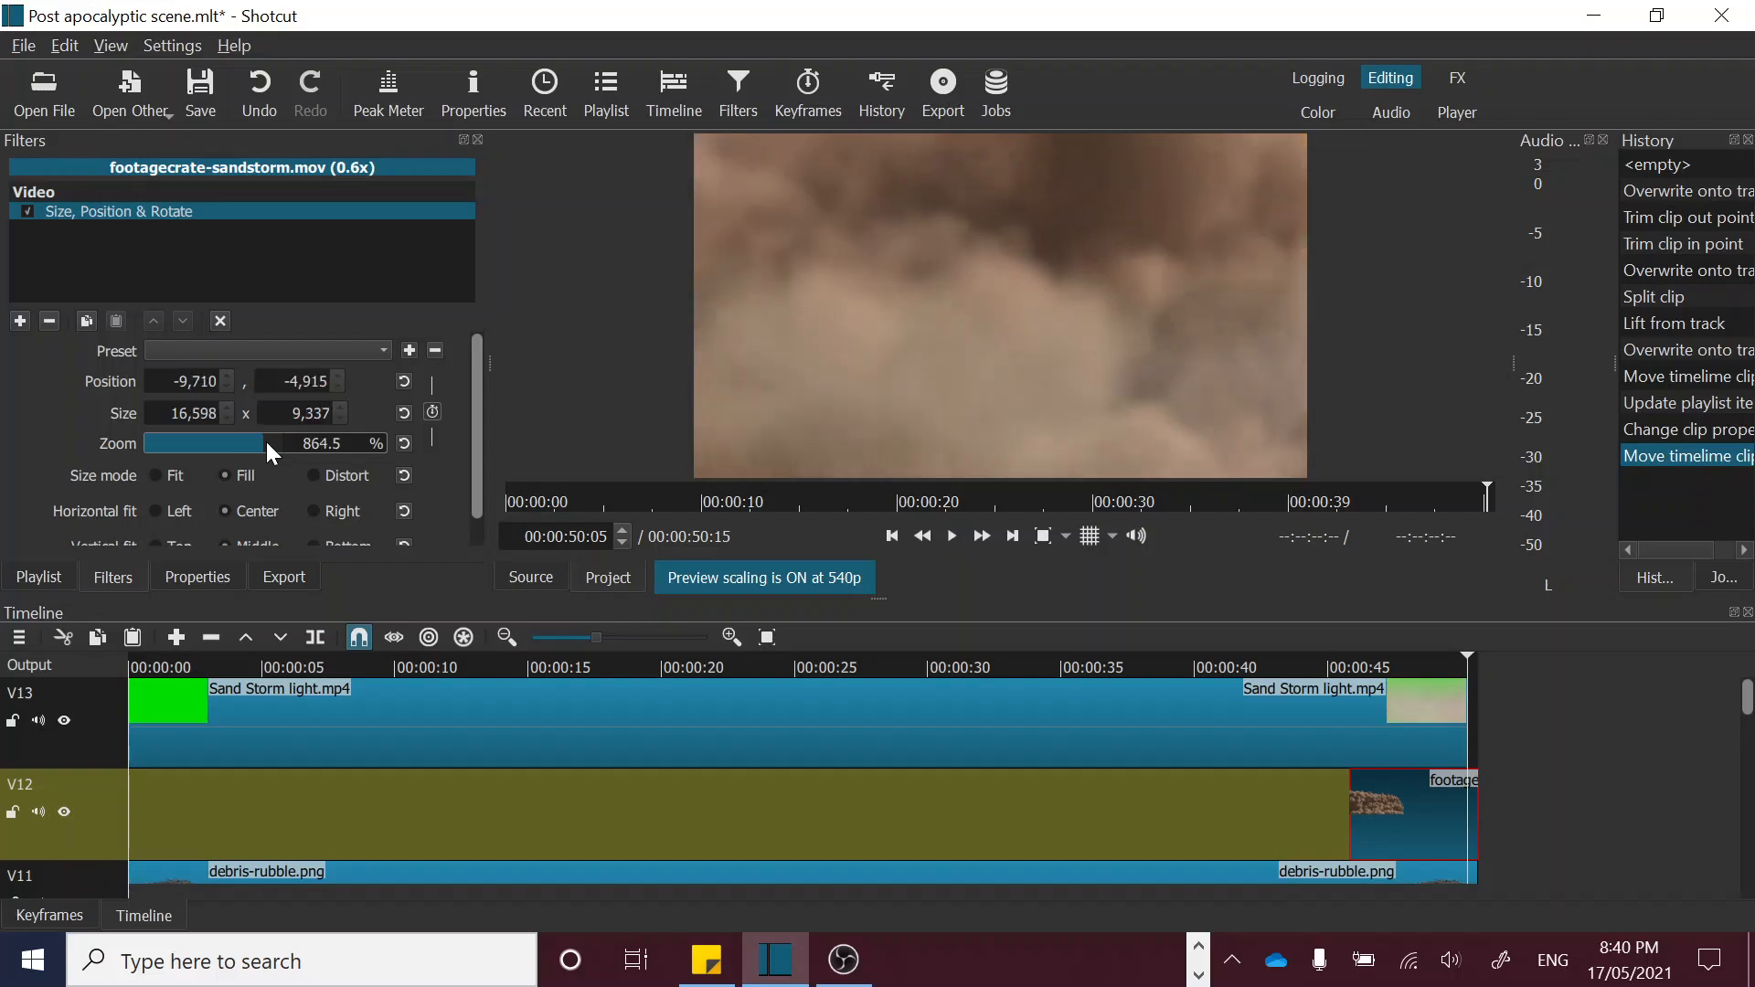
{"action": "left_click", "coordinate": [1339, 664]}
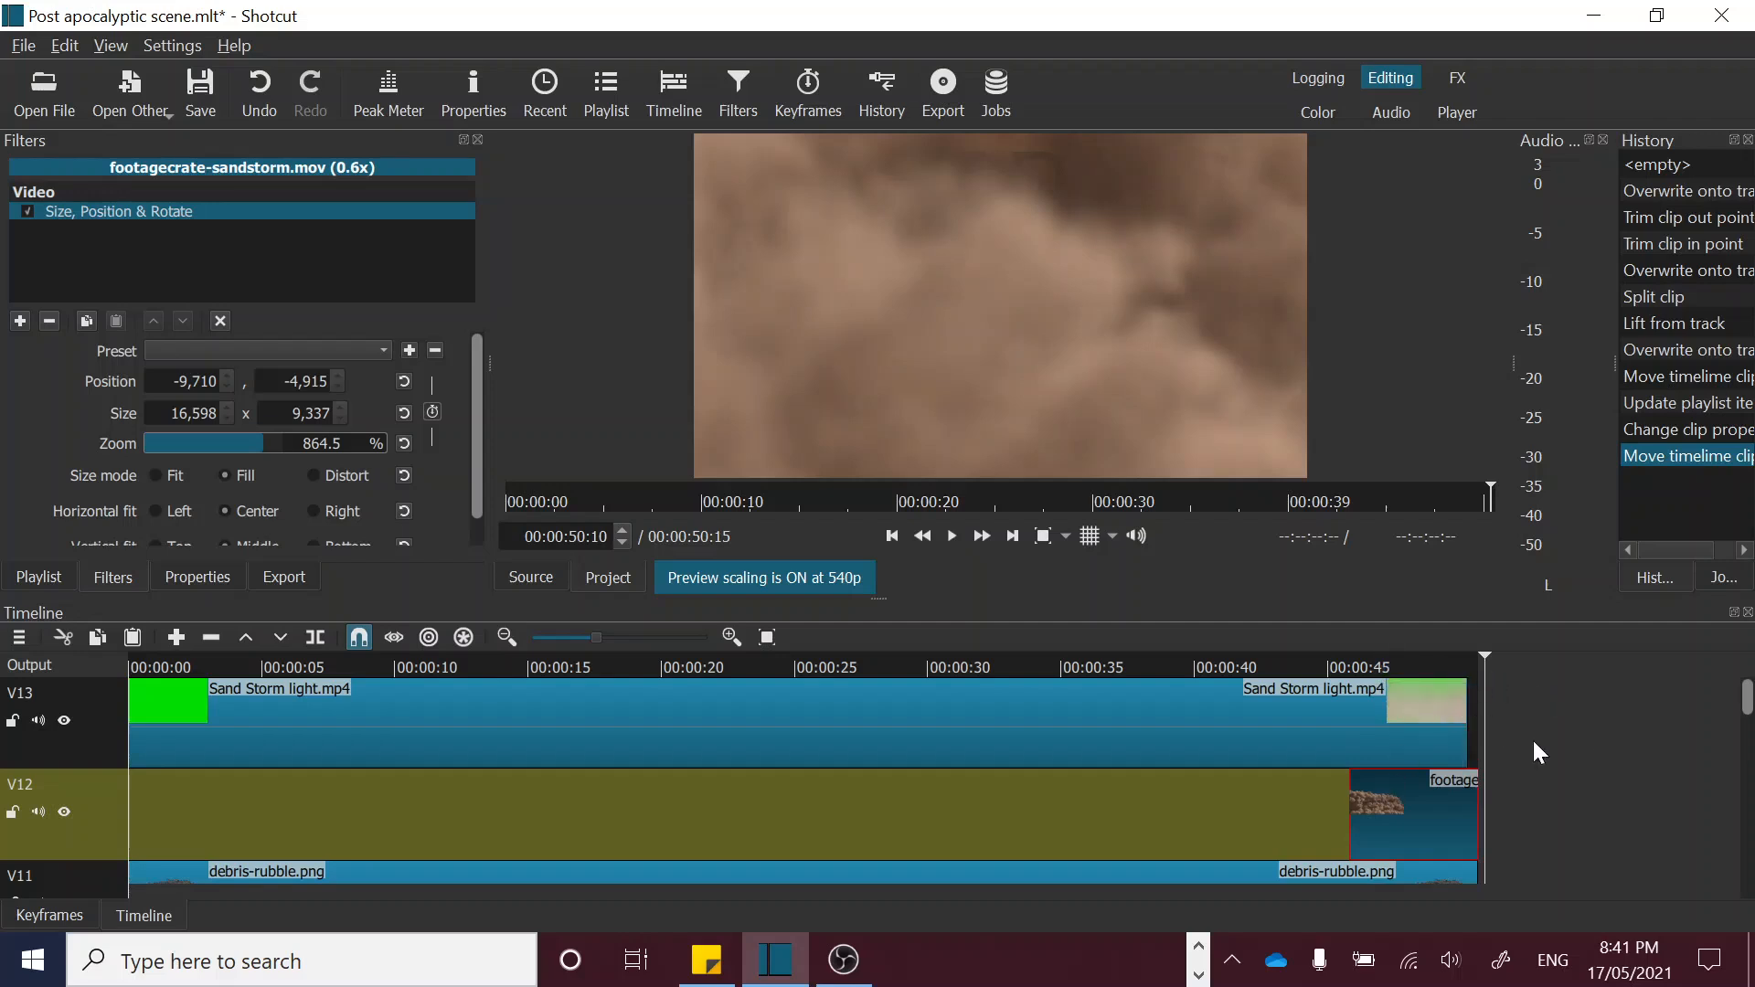
Step: Save the Post apocalyptic scene project with its finished sandstorm ending
{"action": "mouse_move", "coordinate": [1746, 704]}
{"action": "left_mouse_down"}
{"action": "mouse_move", "coordinate": [1748, 766]}
{"action": "mouse_move", "coordinate": [1748, 695]}
{"action": "left_mouse_up"}
{"action": "mouse_move", "coordinate": [1747, 704]}
{"action": "left_mouse_down"}
{"action": "mouse_move", "coordinate": [1748, 850]}
{"action": "mouse_move", "coordinate": [1741, 702]}
{"action": "left_mouse_up"}
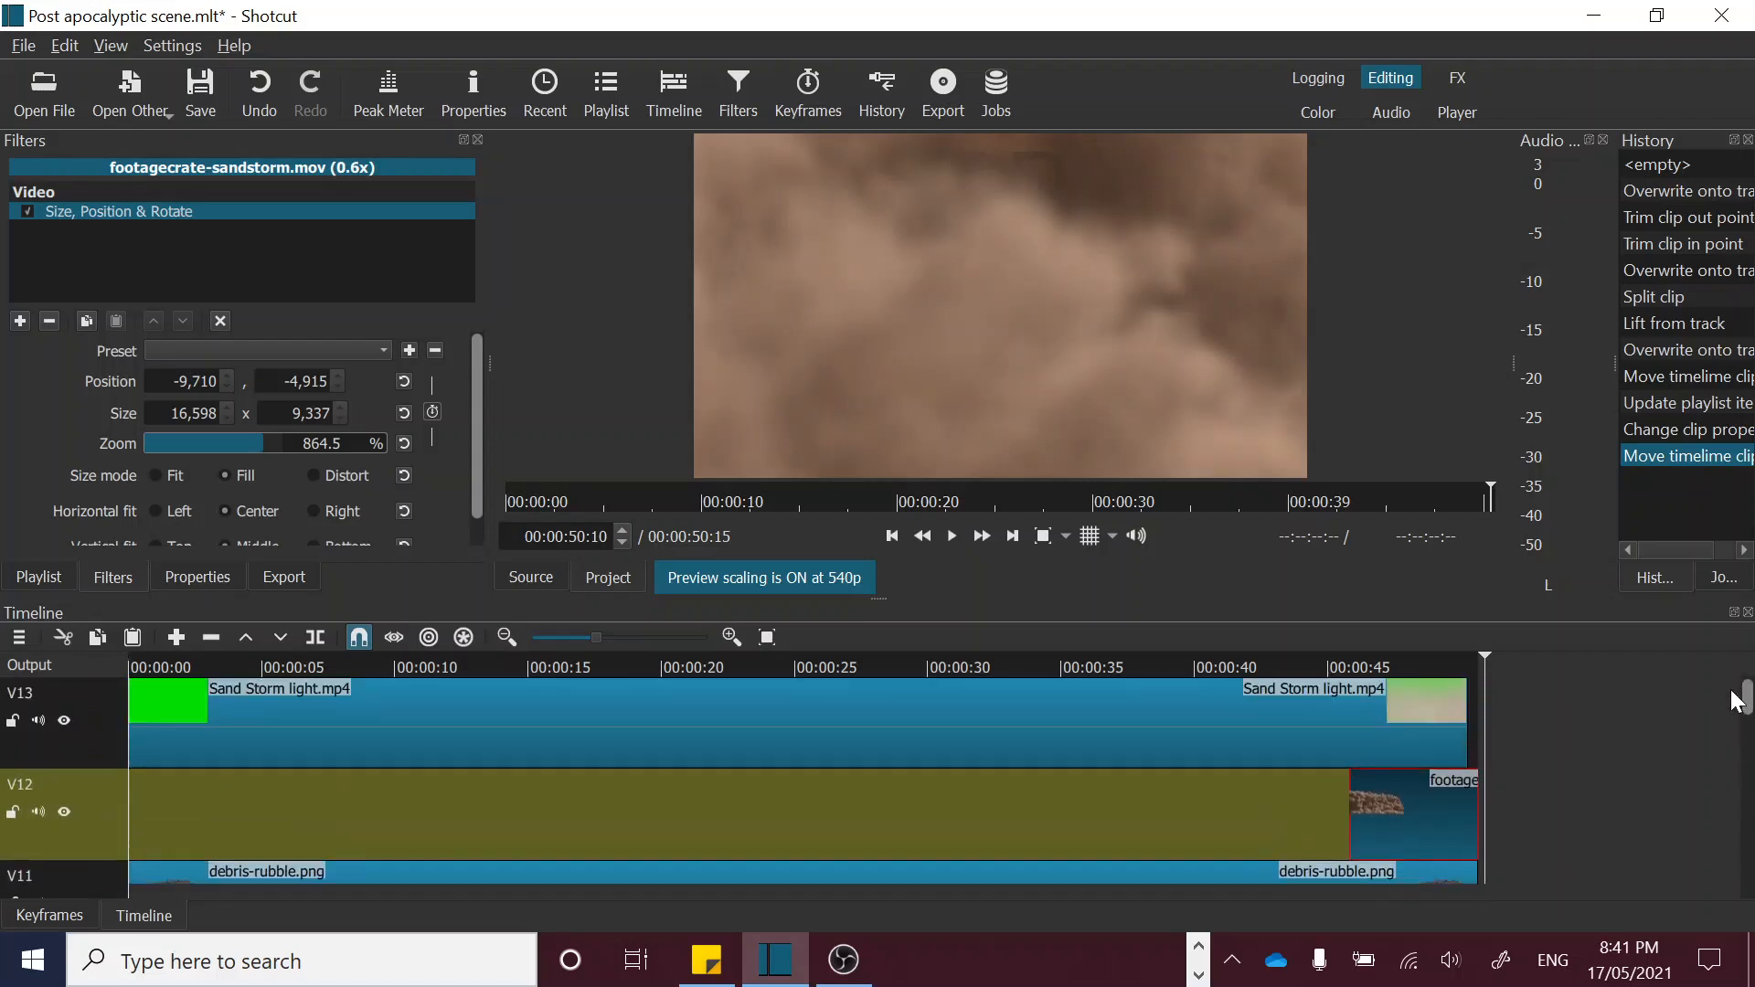
{"action": "left_click", "coordinate": [200, 89]}
Step: Export the timeline with the default settings to the Desktop as an mp4 file named "Post apocalyptic scene demo"
{"action": "left_click", "coordinate": [930, 99]}
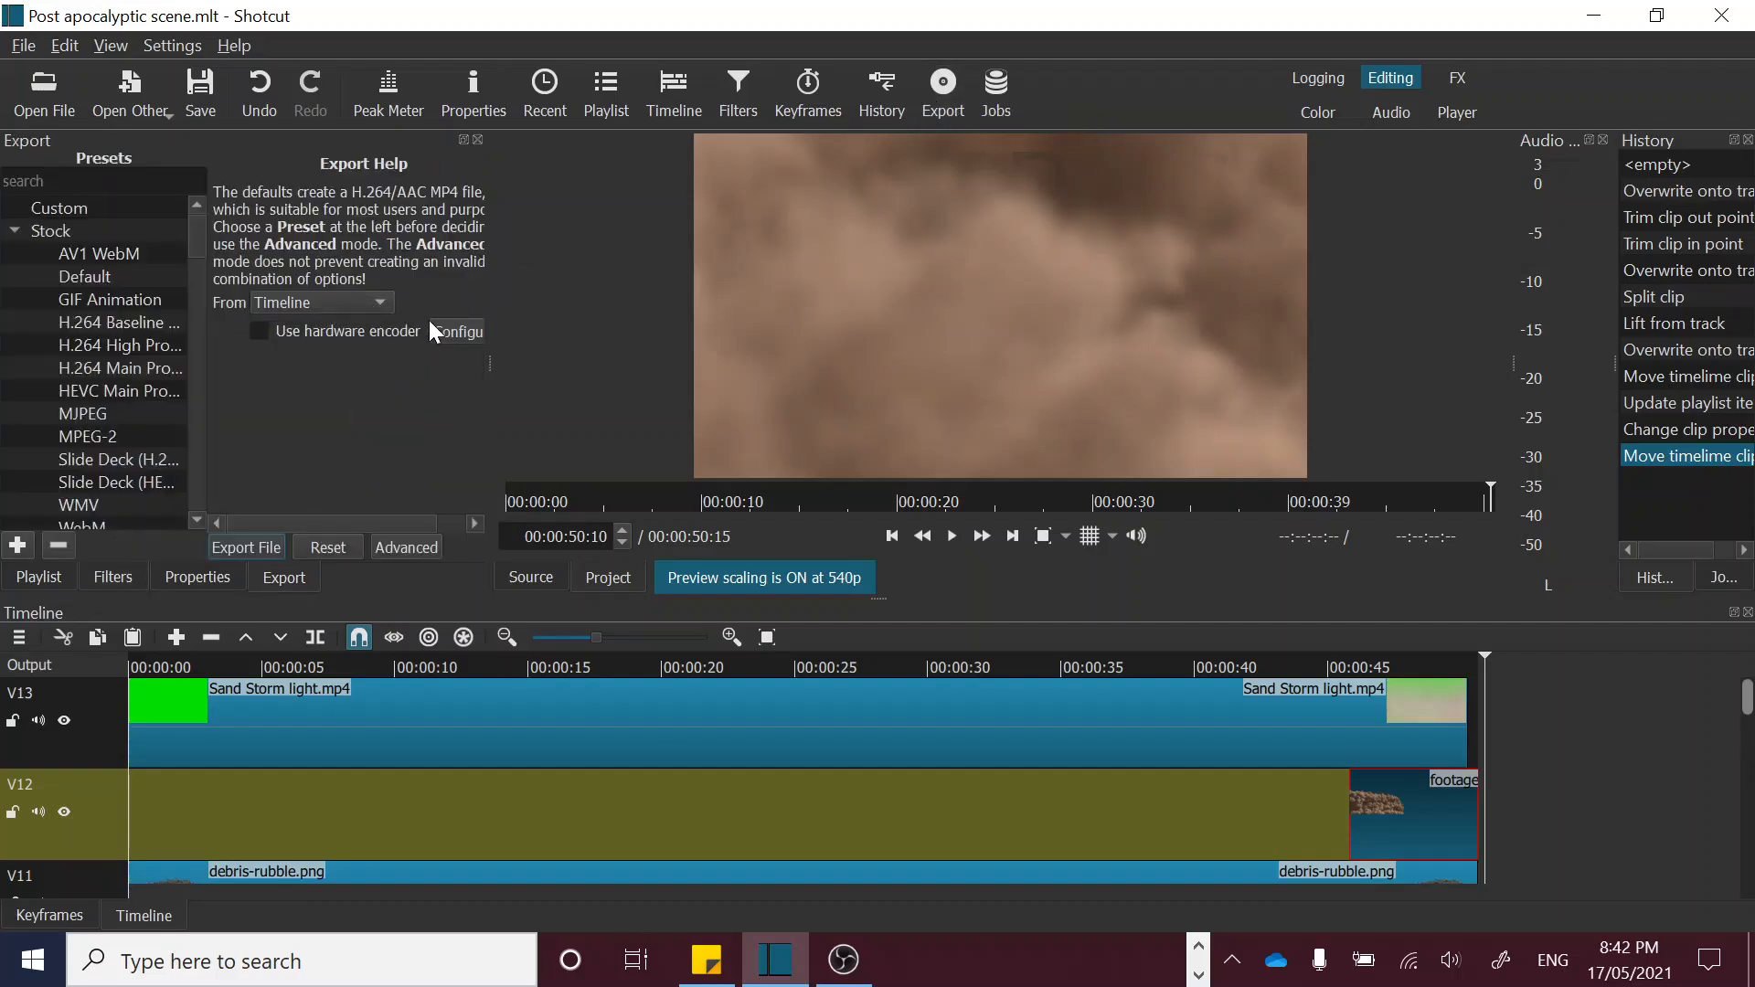
{"action": "left_click", "coordinate": [246, 548]}
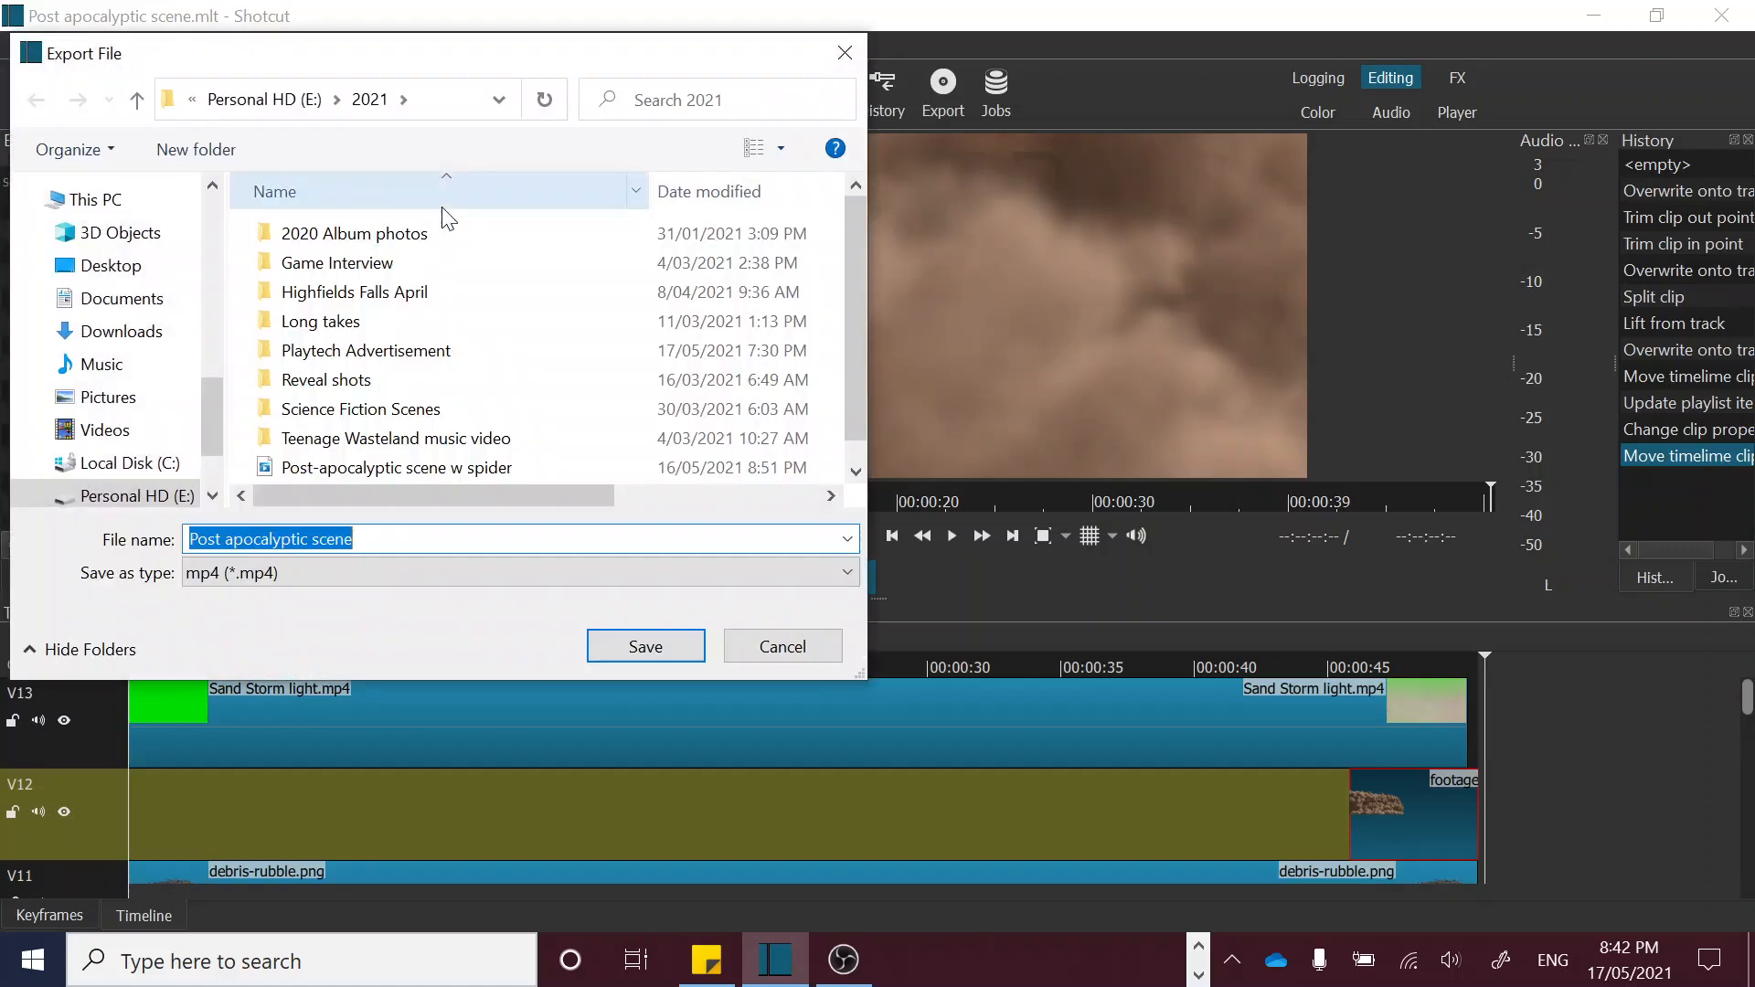
{"action": "left_click", "coordinate": [134, 274]}
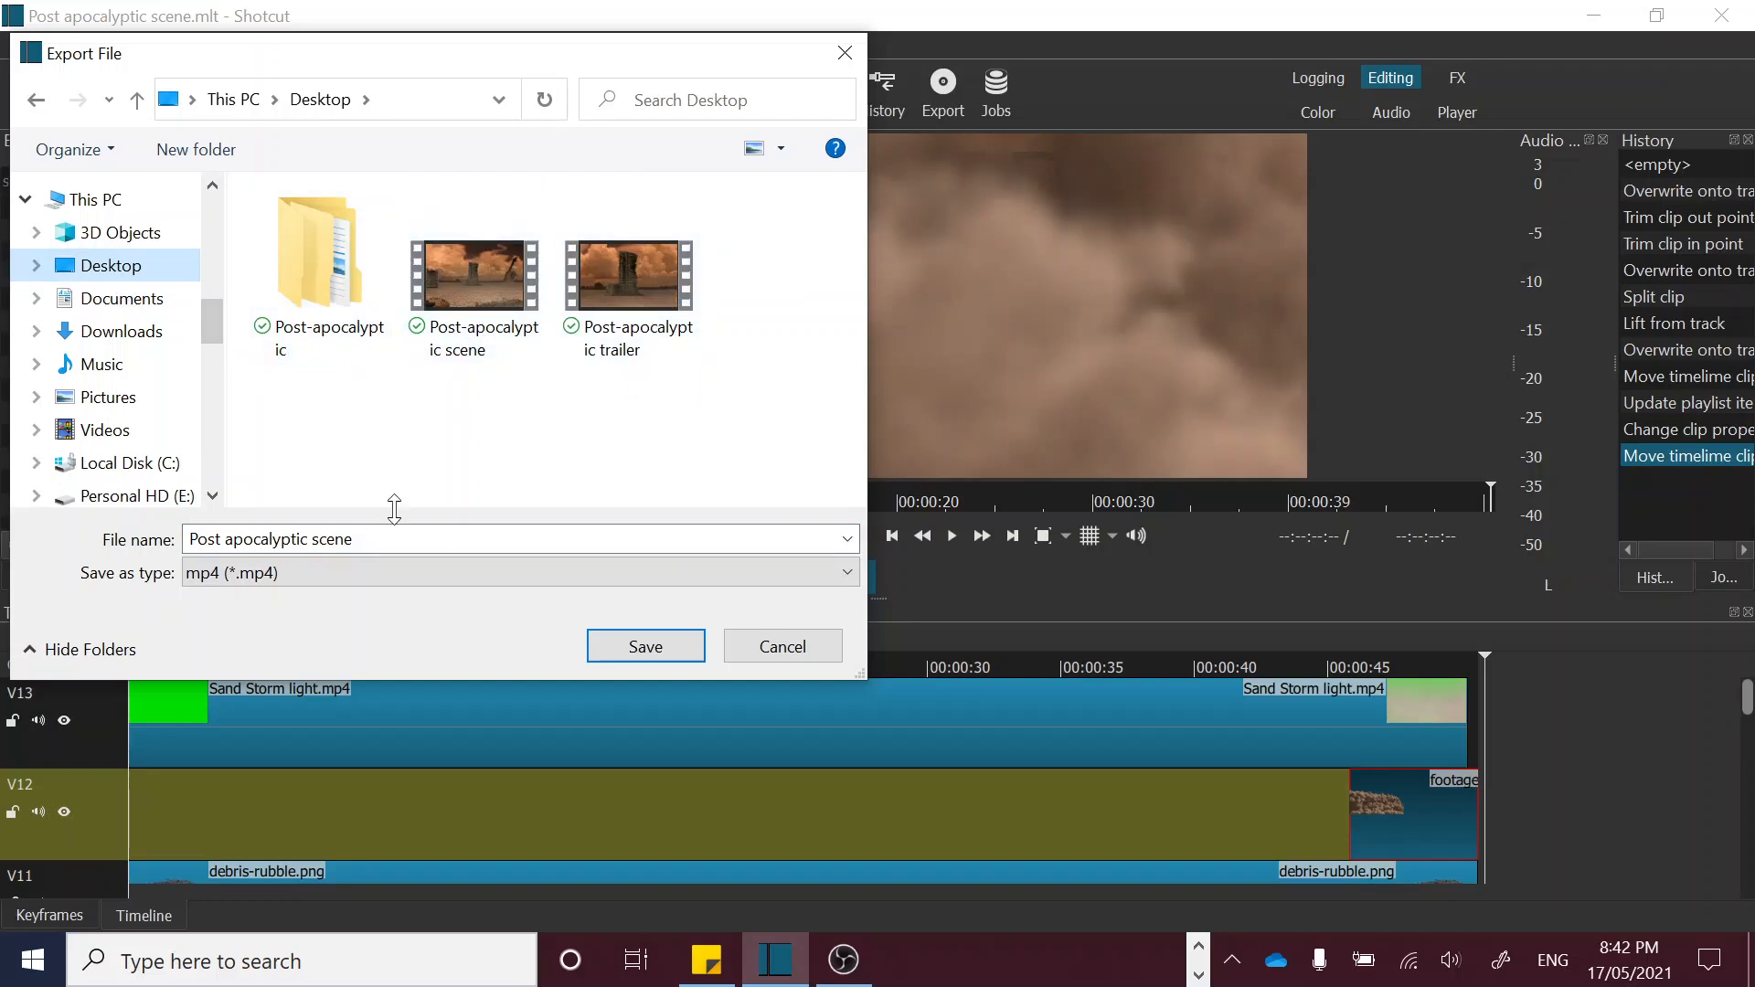
{"action": "left_click", "coordinate": [370, 539]}
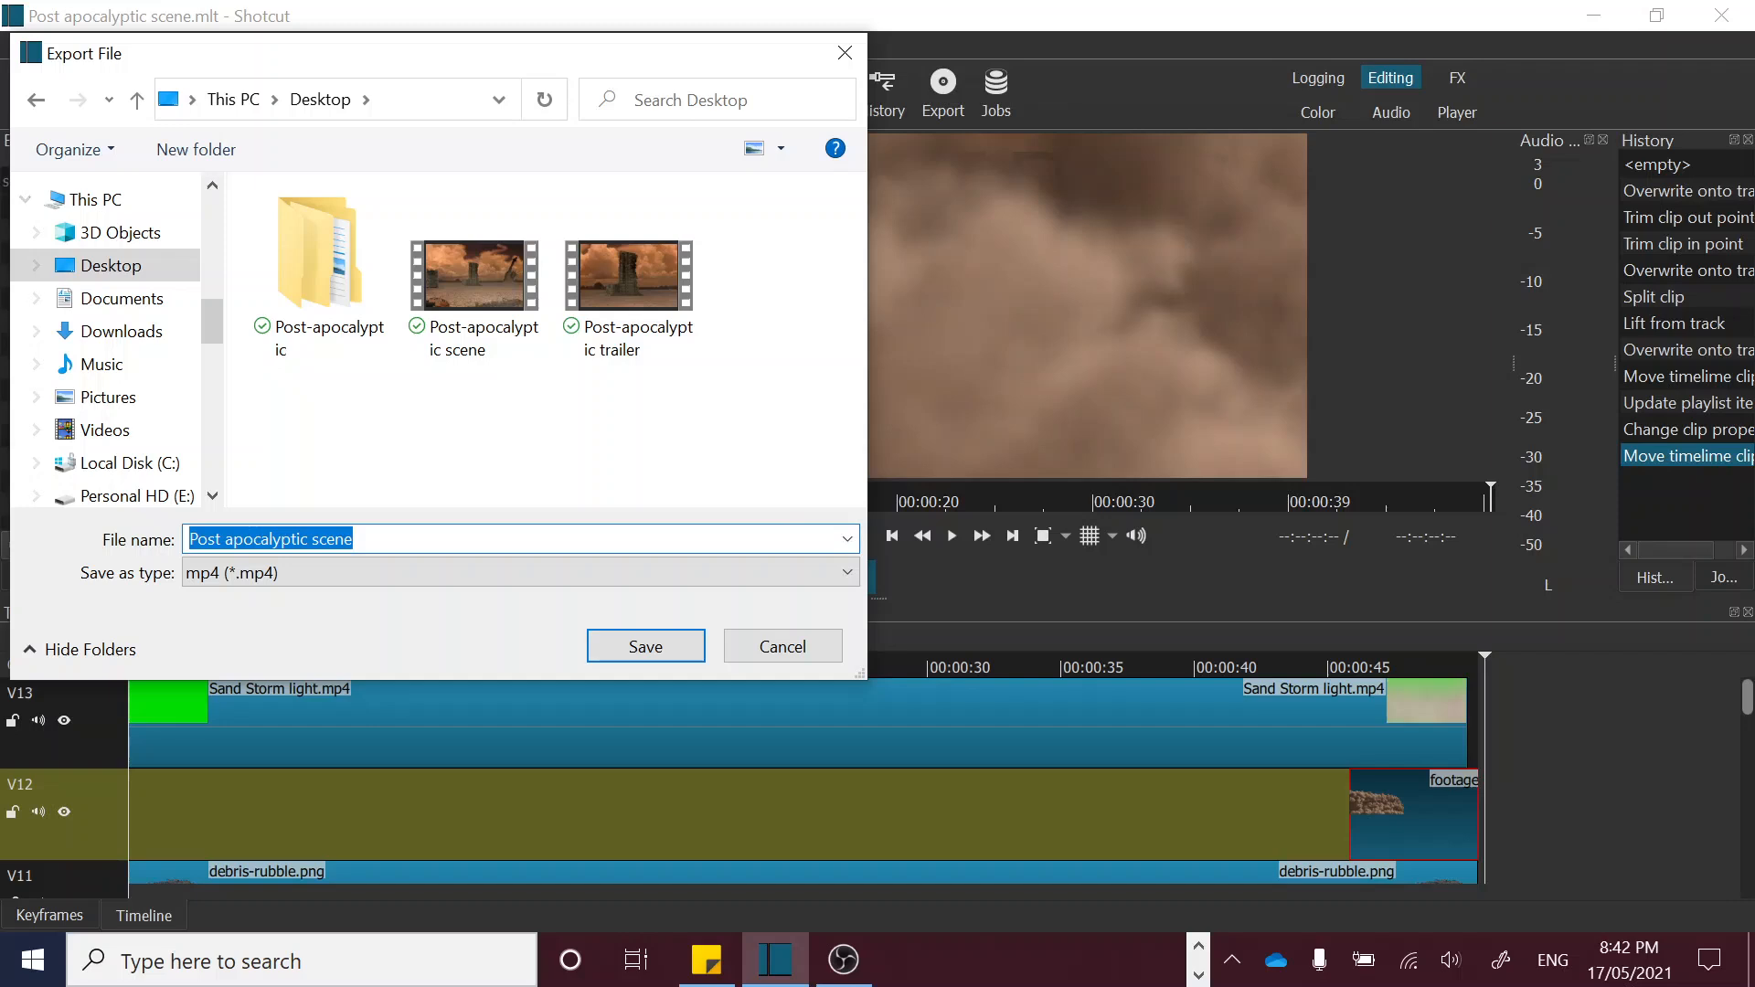
{"action": "left_click", "coordinate": [370, 540]}
{"action": "type", "text": "demon"}
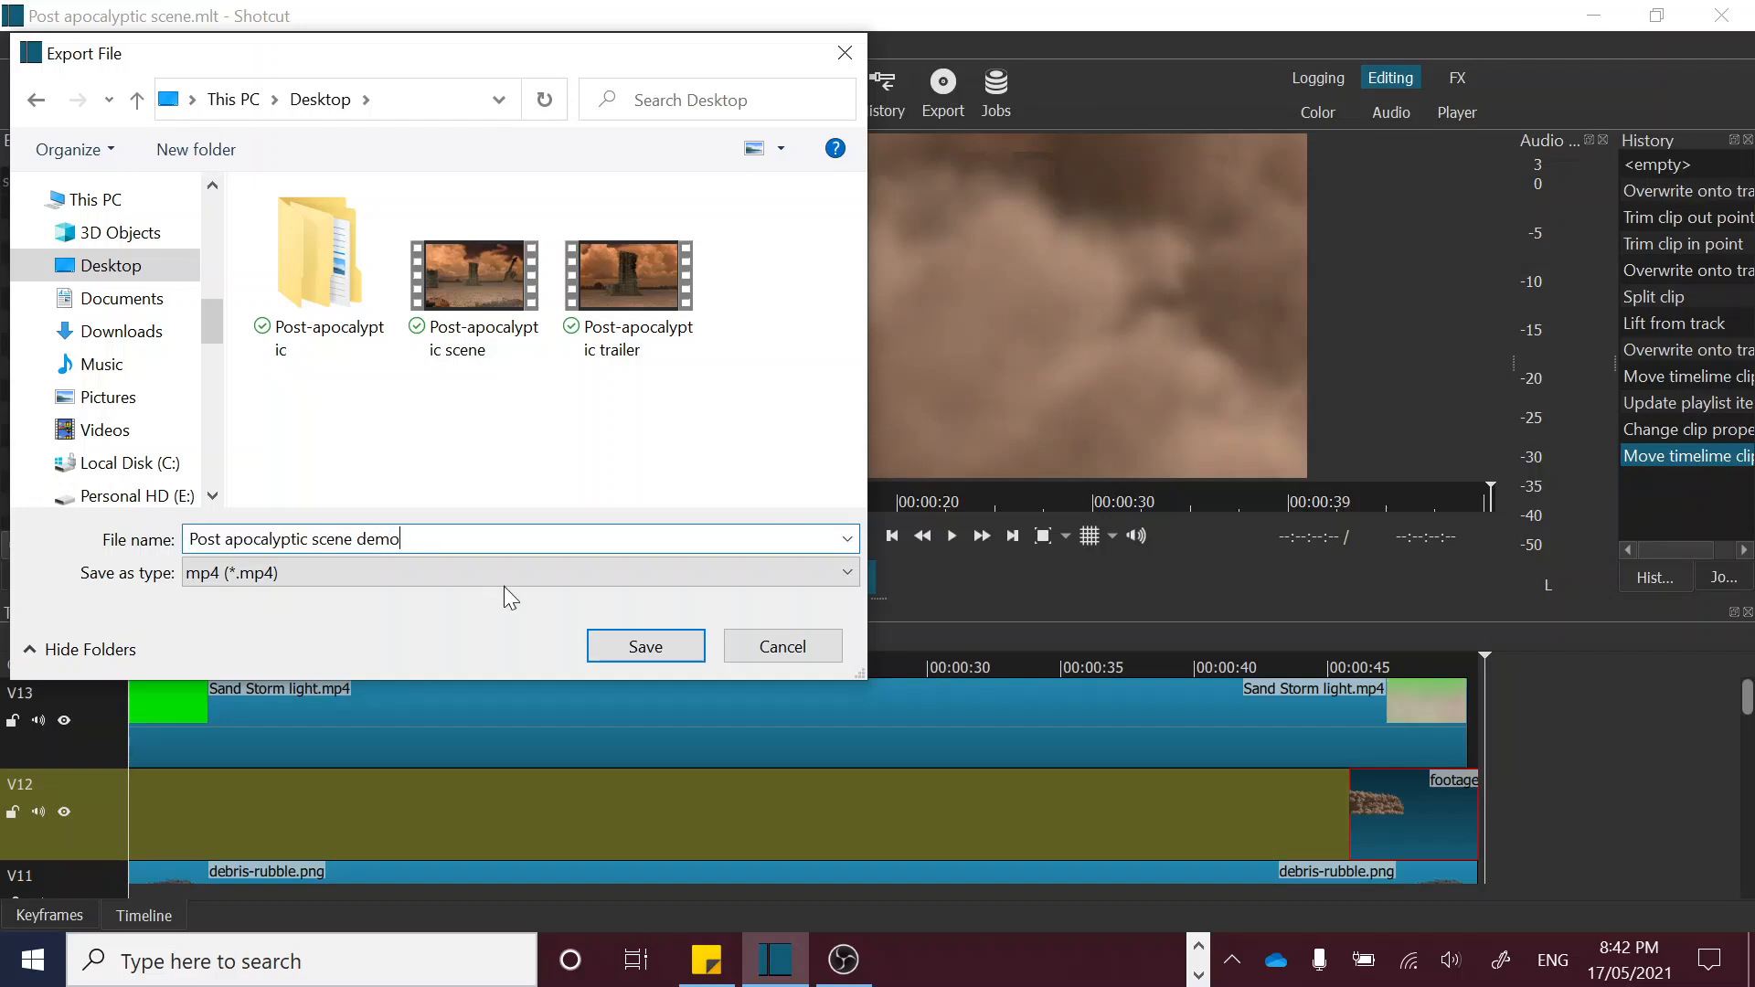
{"action": "left_click", "coordinate": [622, 637]}
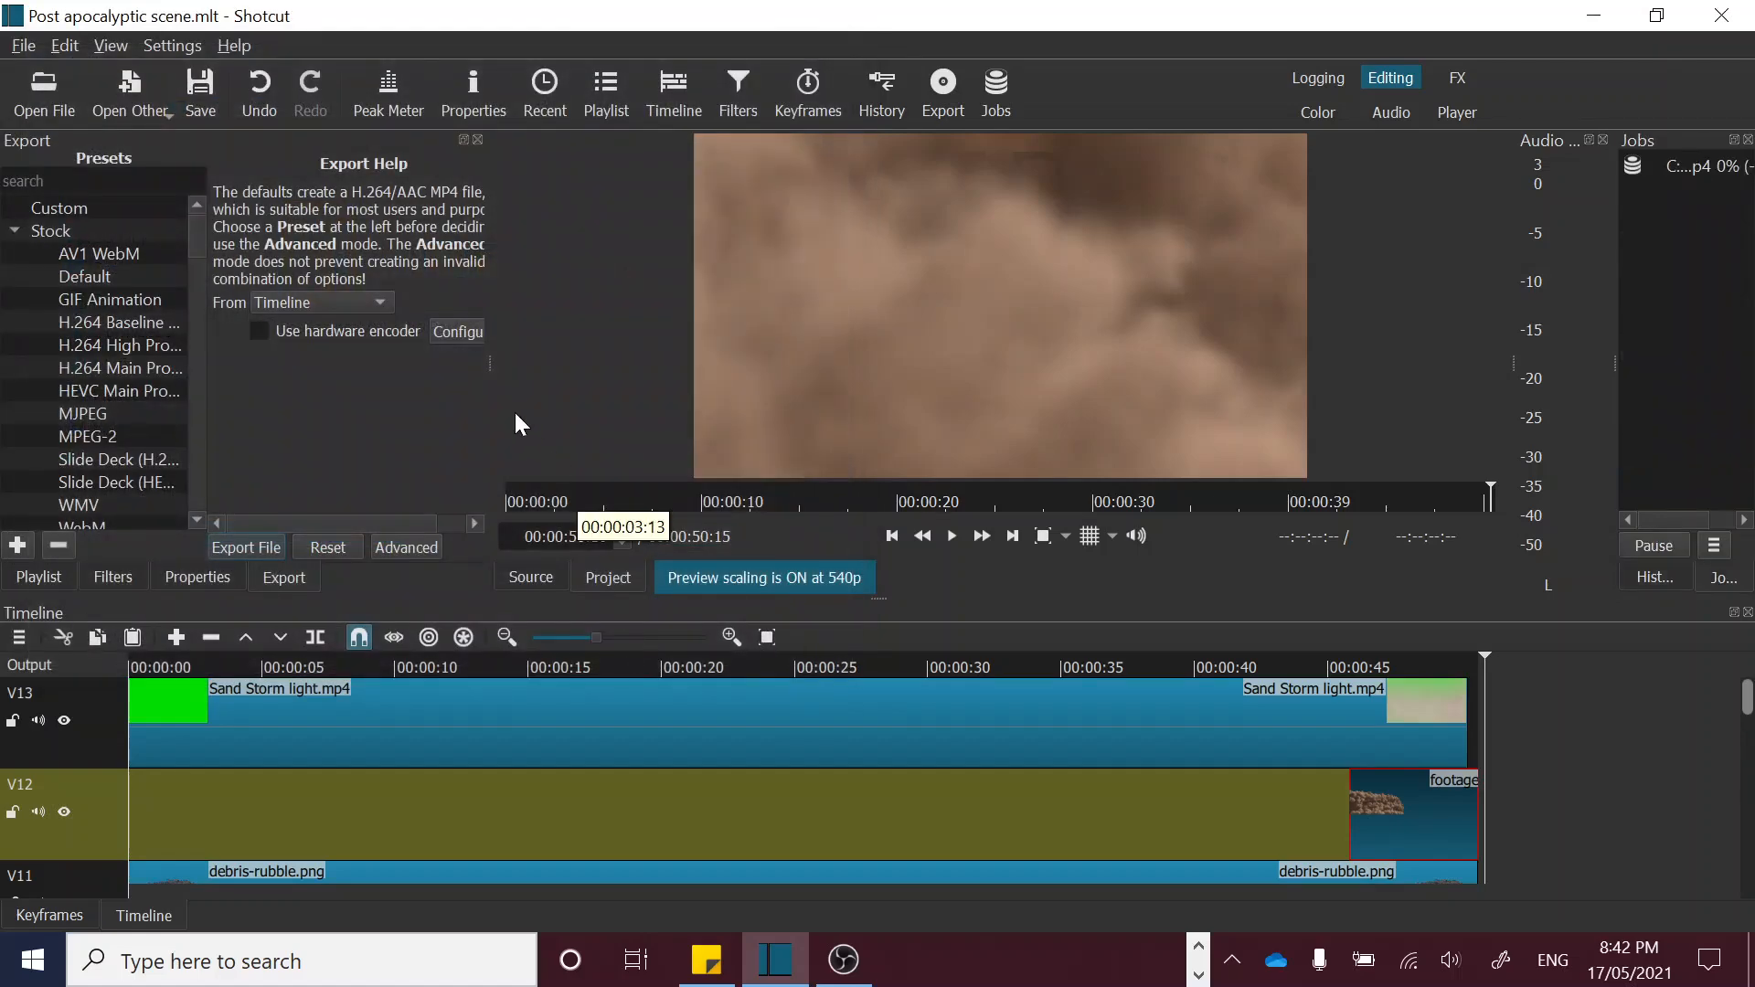